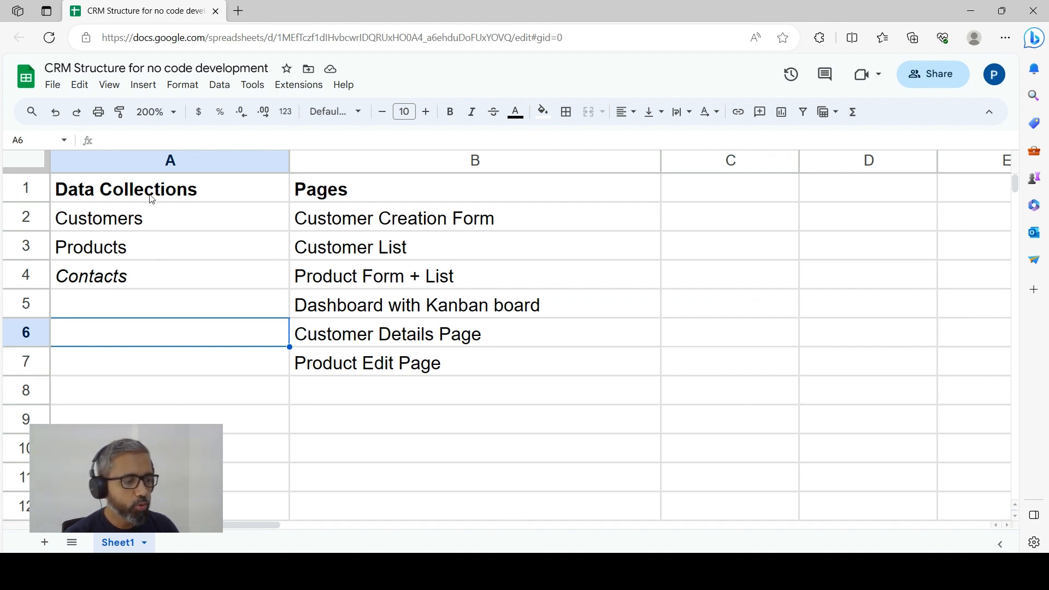
# Examine the planned CRM data collections and pages listed in the structure spreadsheet
pyautogui.moveTo(152, 199); pyautogui.dragTo(422, 365)
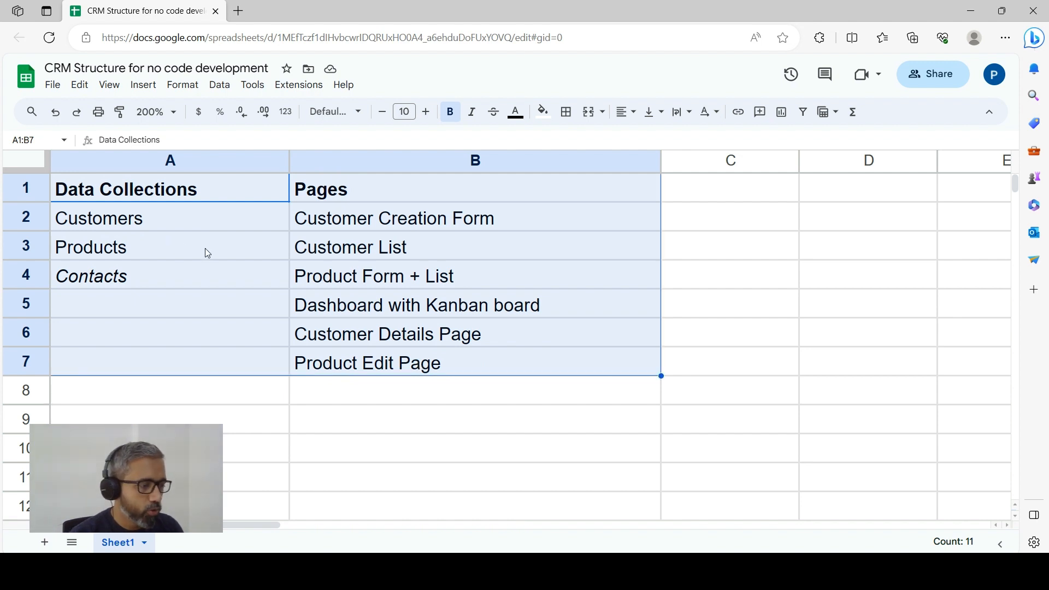
pyautogui.click(173, 223)
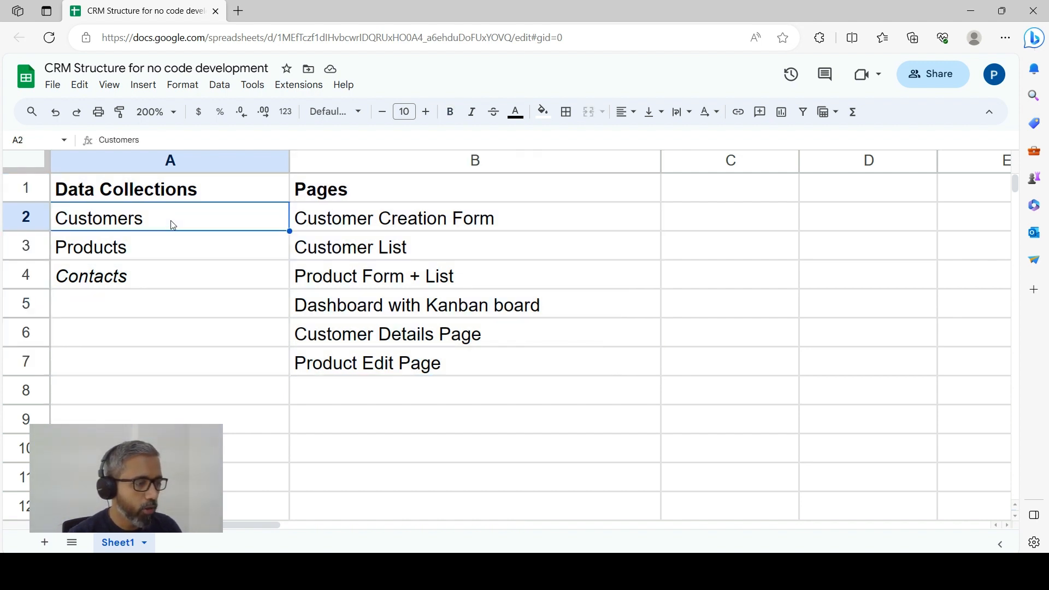
pyautogui.click(161, 249)
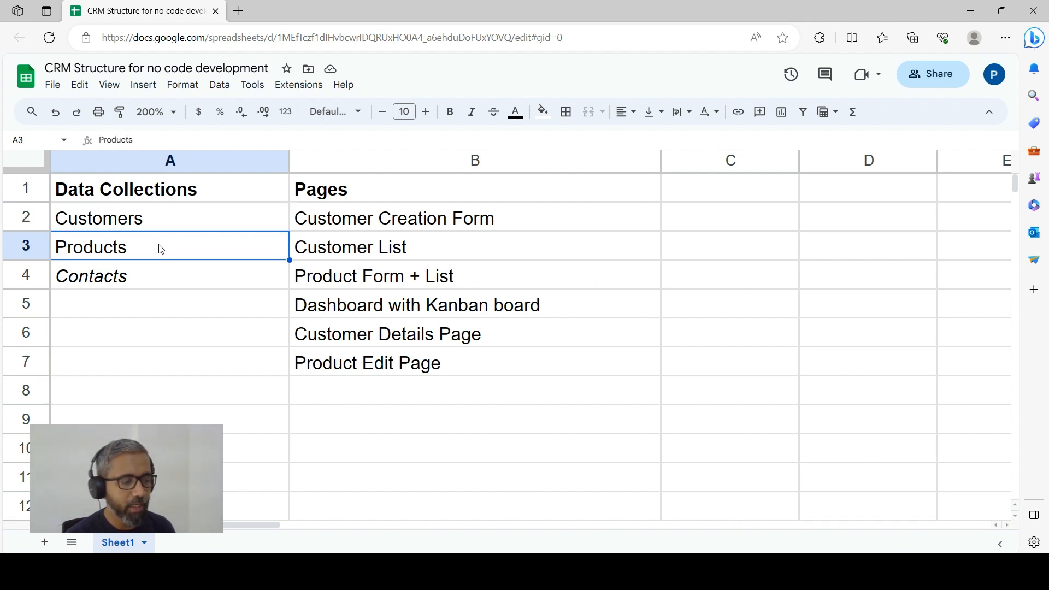
pyautogui.moveTo(159, 222); pyautogui.dragTo(161, 246)
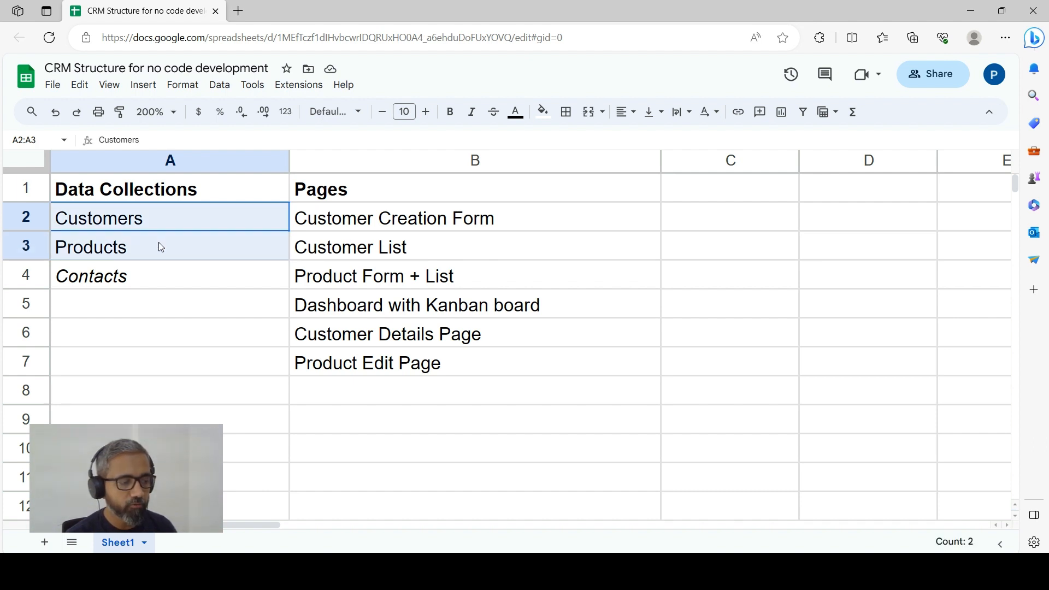
pyautogui.moveTo(158, 242); pyautogui.dragTo(160, 242)
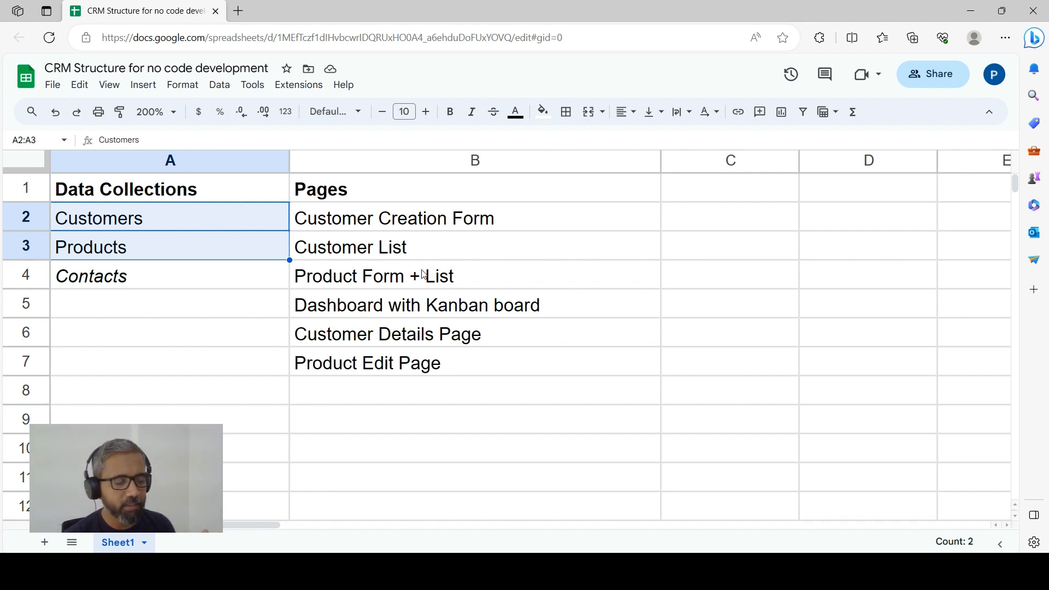
pyautogui.moveTo(174, 215); pyautogui.dragTo(177, 251)
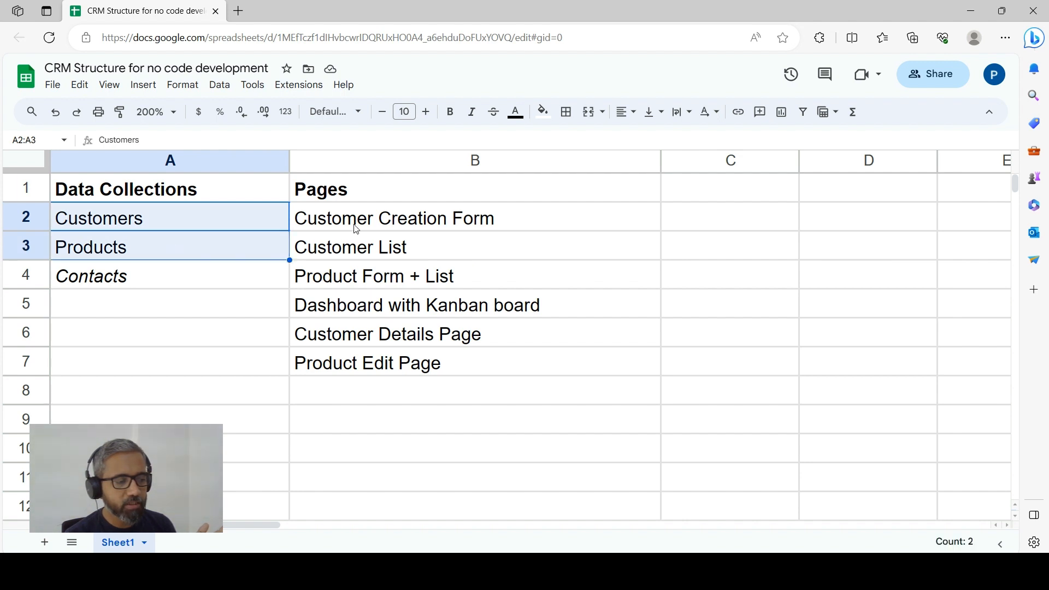
pyautogui.click(392, 226)
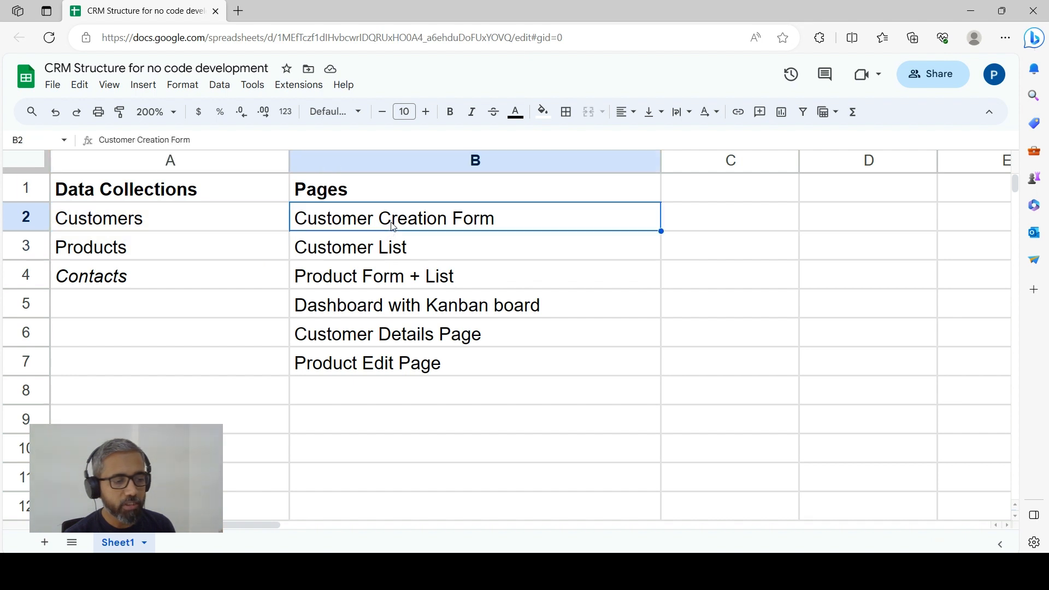
pyautogui.click(386, 254)
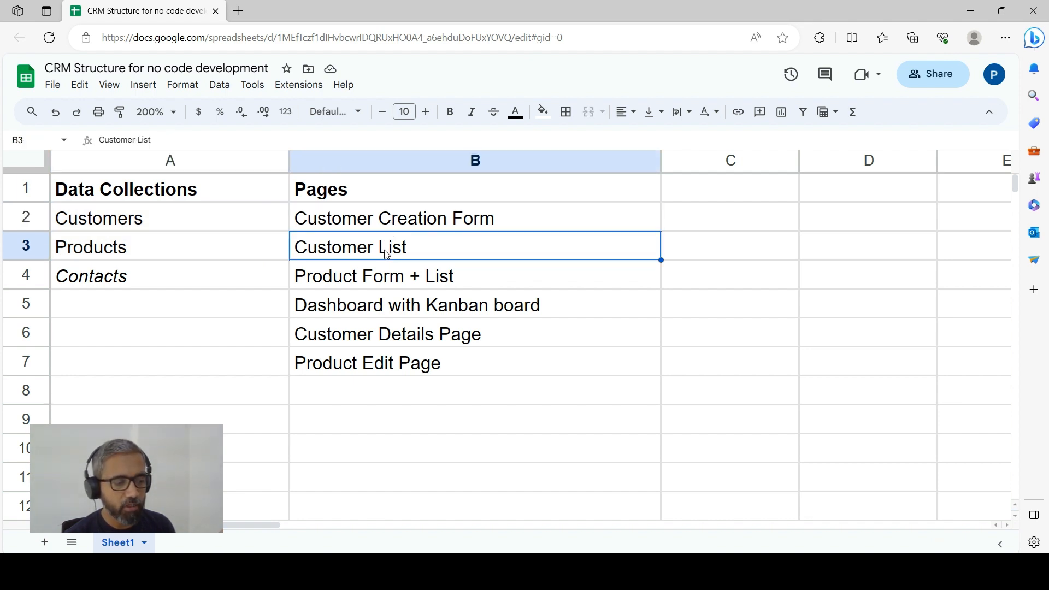
pyautogui.click(385, 281)
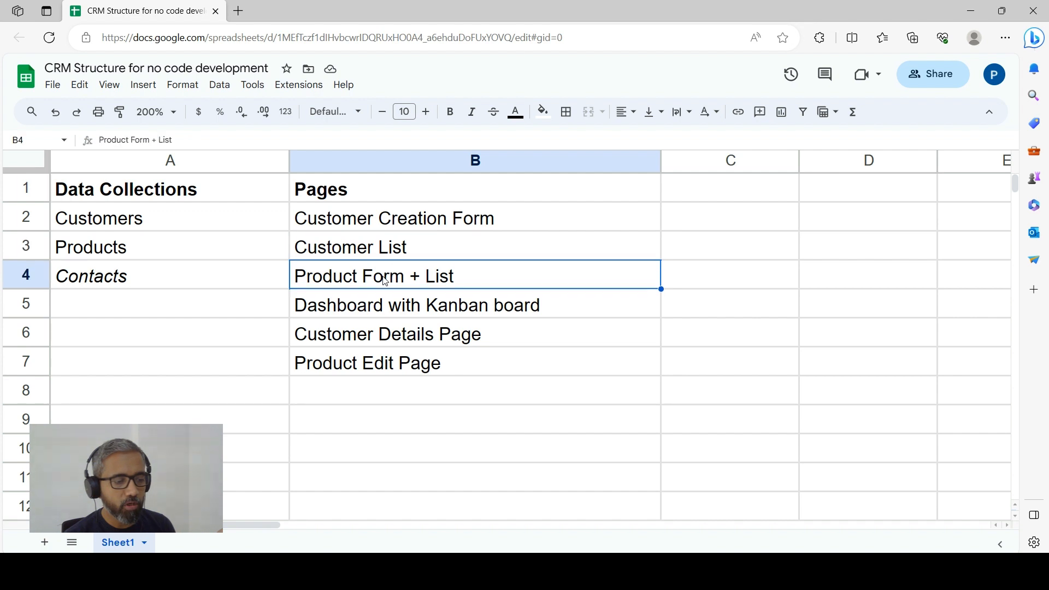
pyautogui.click(380, 314)
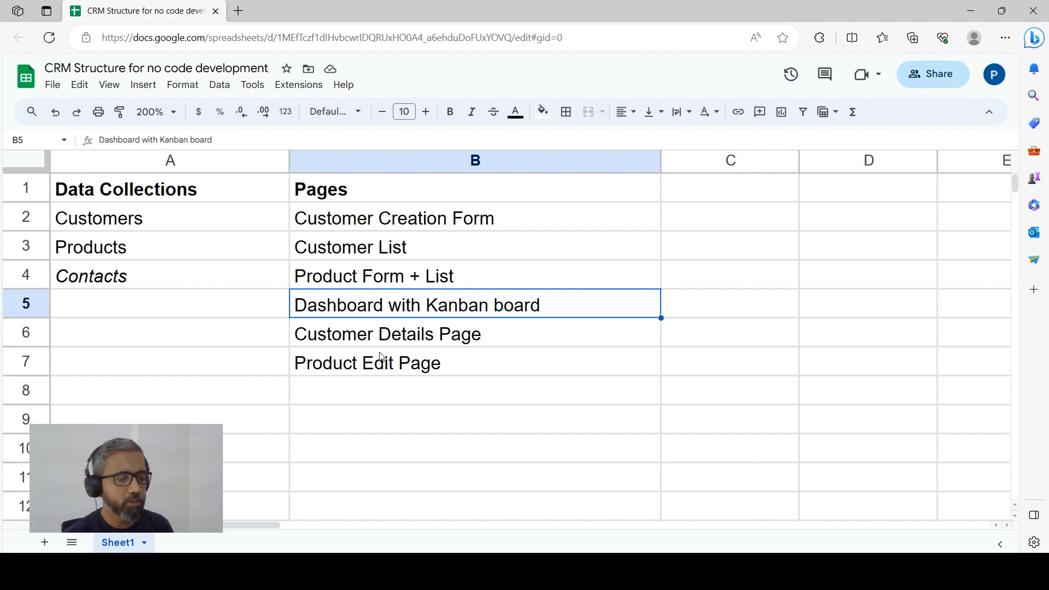
pyautogui.click(415, 373)
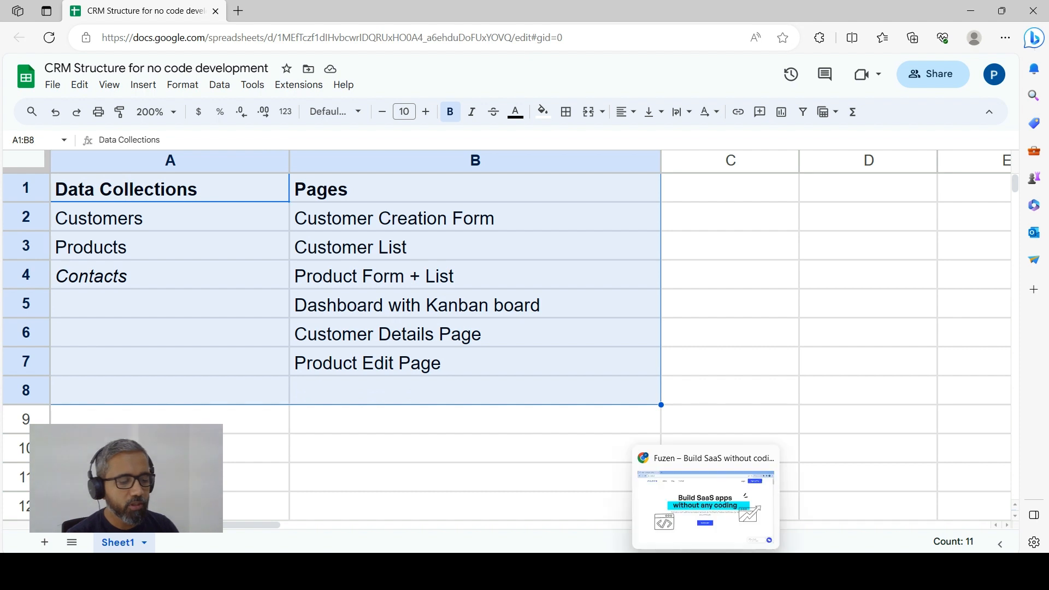
# Switch to the Fuzen website in Chrome and log in to reach the account's apps
pyautogui.click(705, 571)
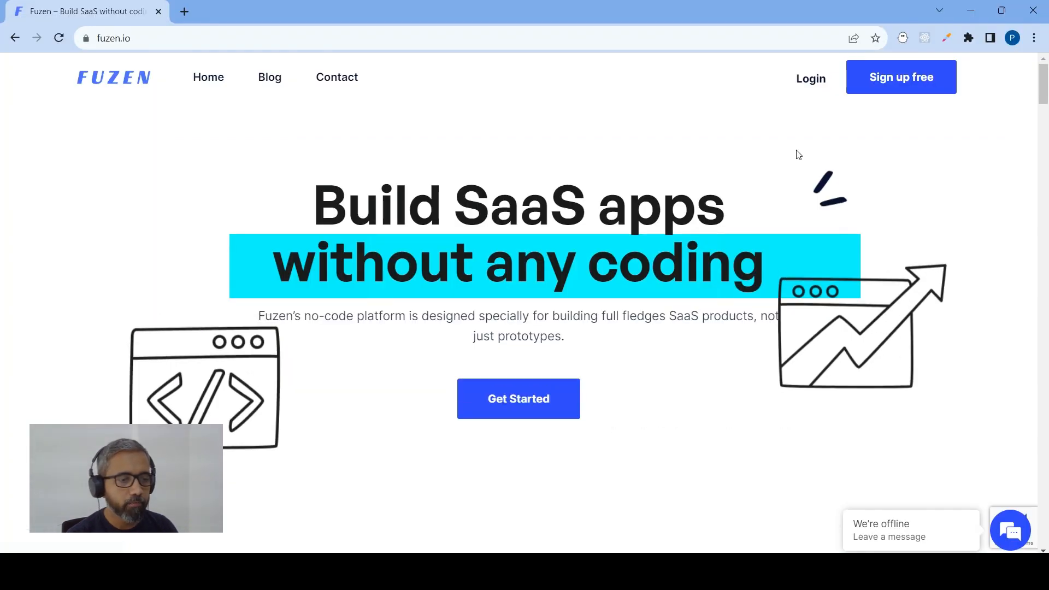
pyautogui.click(296, 32)
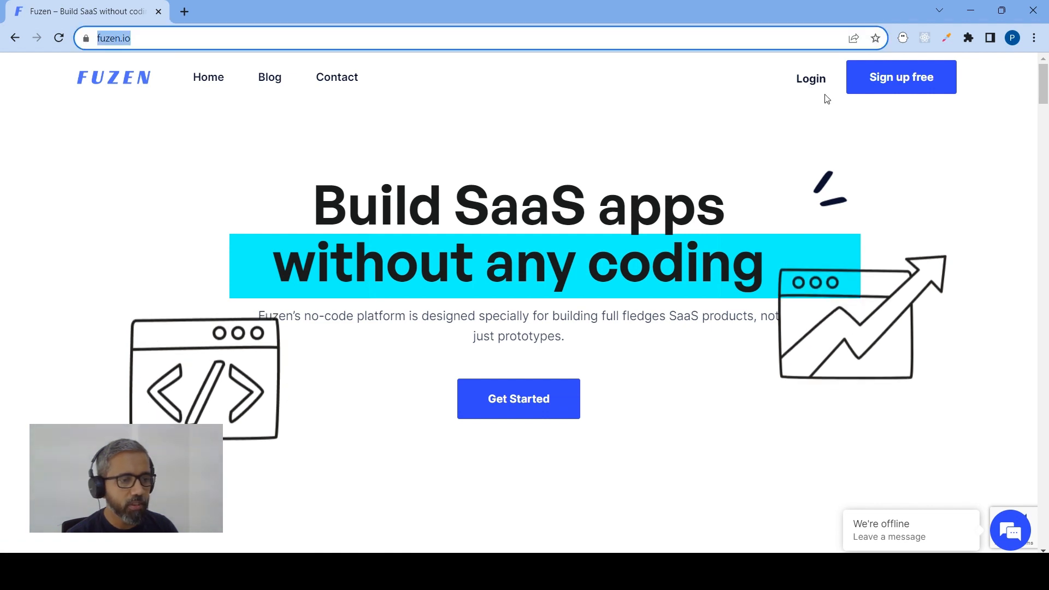
pyautogui.click(811, 86)
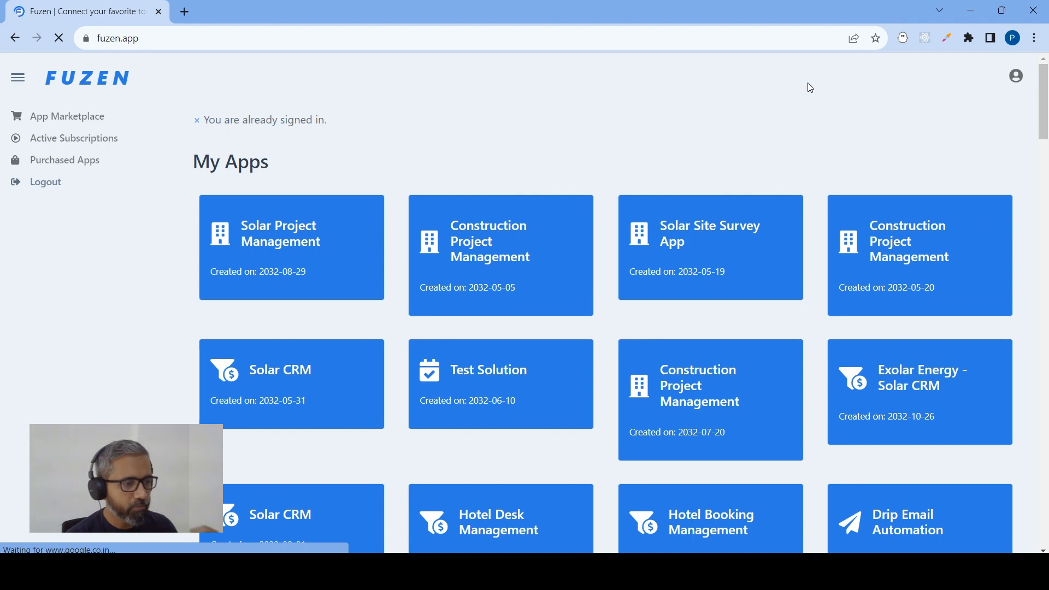
pyautogui.click(163, 43)
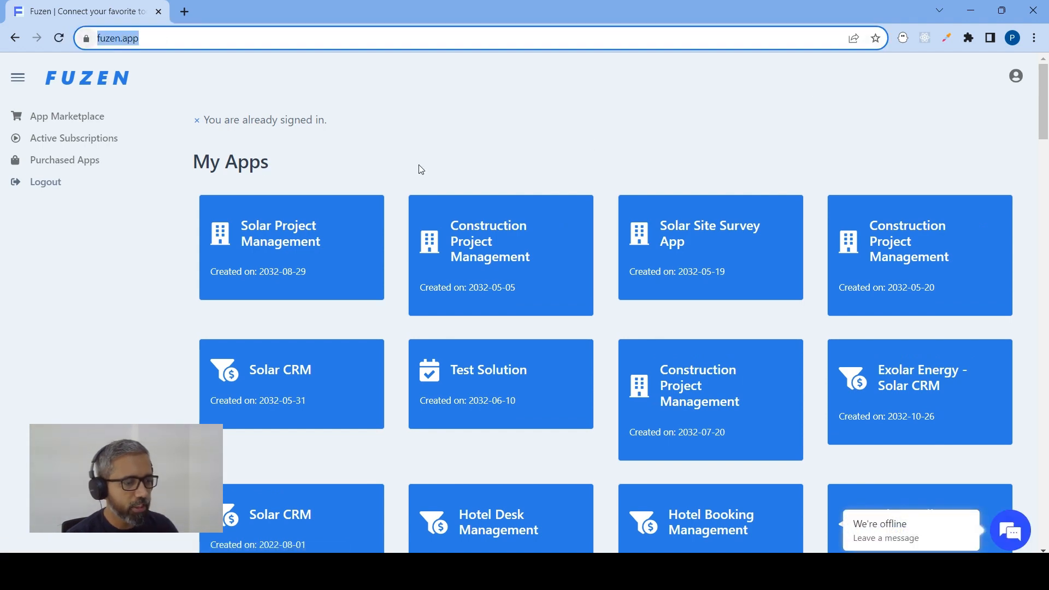
# Start a free trial of the Blank Template from the App Marketplace
pyautogui.scroll(-5, 581, 230)
pyautogui.scroll(-6, 579, 225)
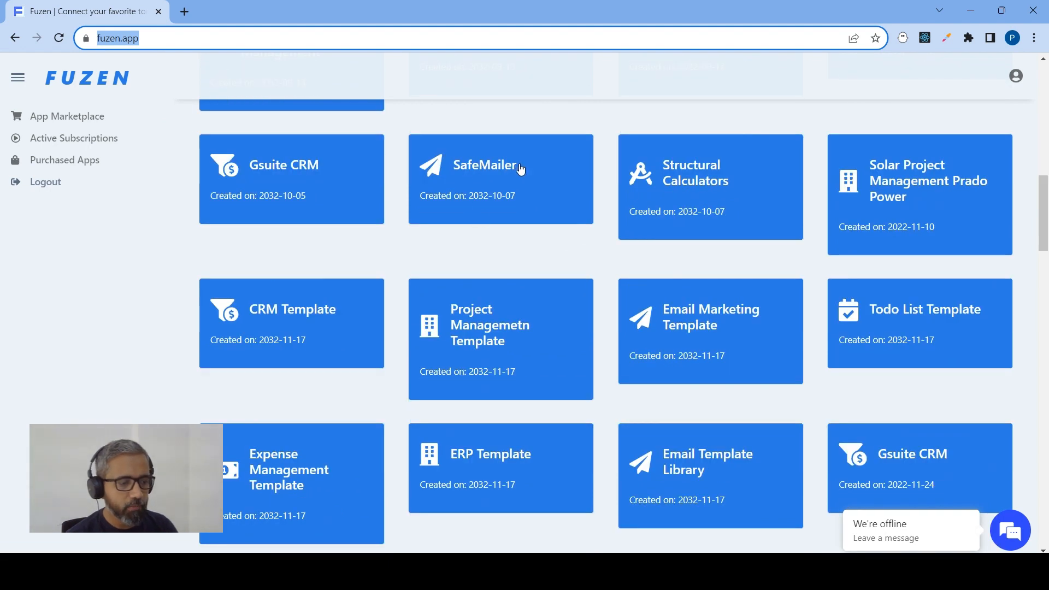
pyautogui.scroll(-2, 458, 255)
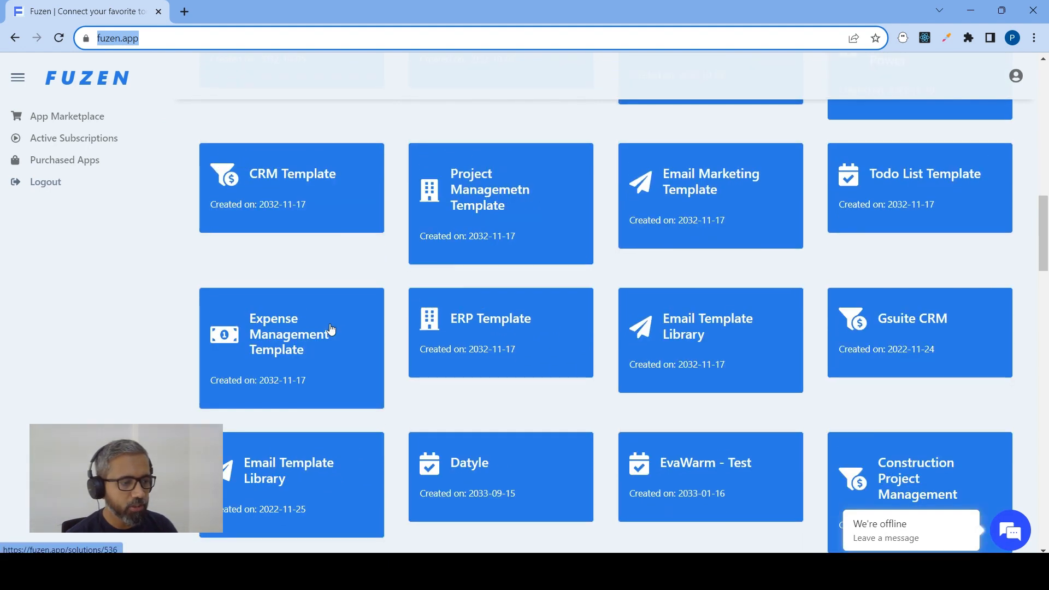
pyautogui.scroll(9, 331, 328)
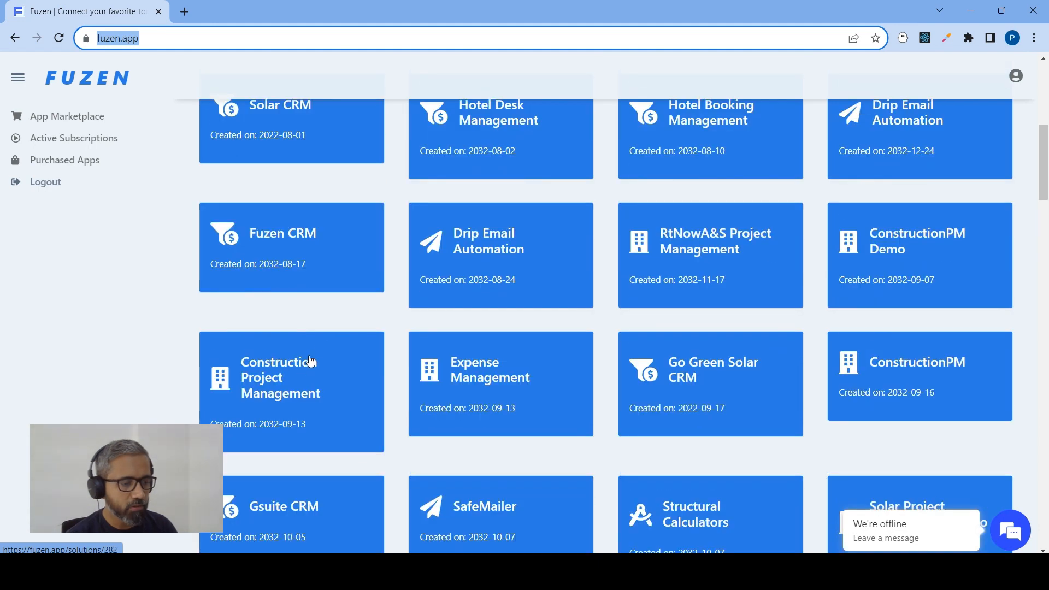
pyautogui.scroll(4, 322, 343)
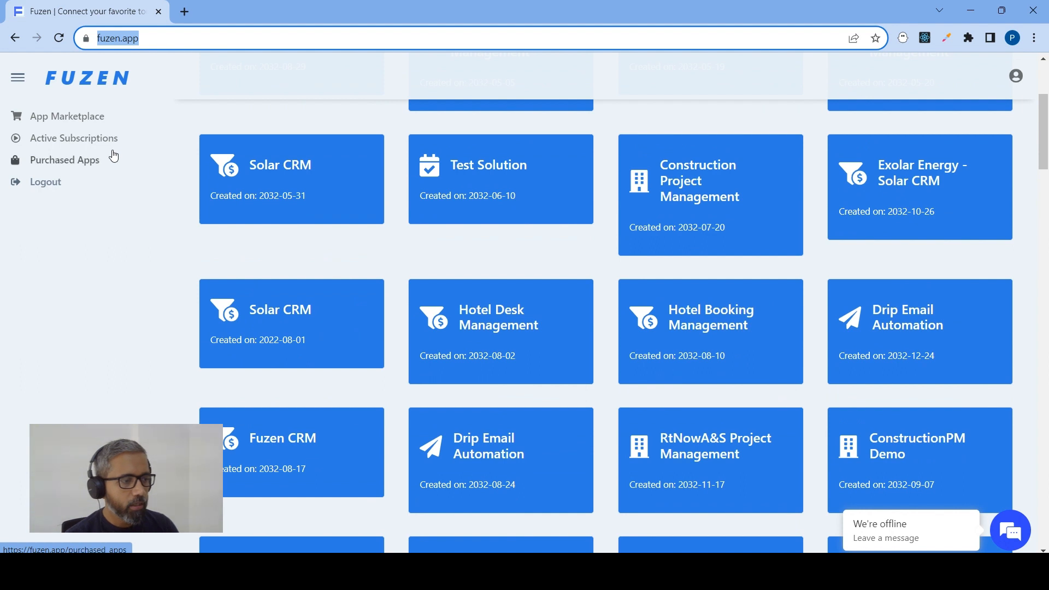
pyautogui.click(86, 123)
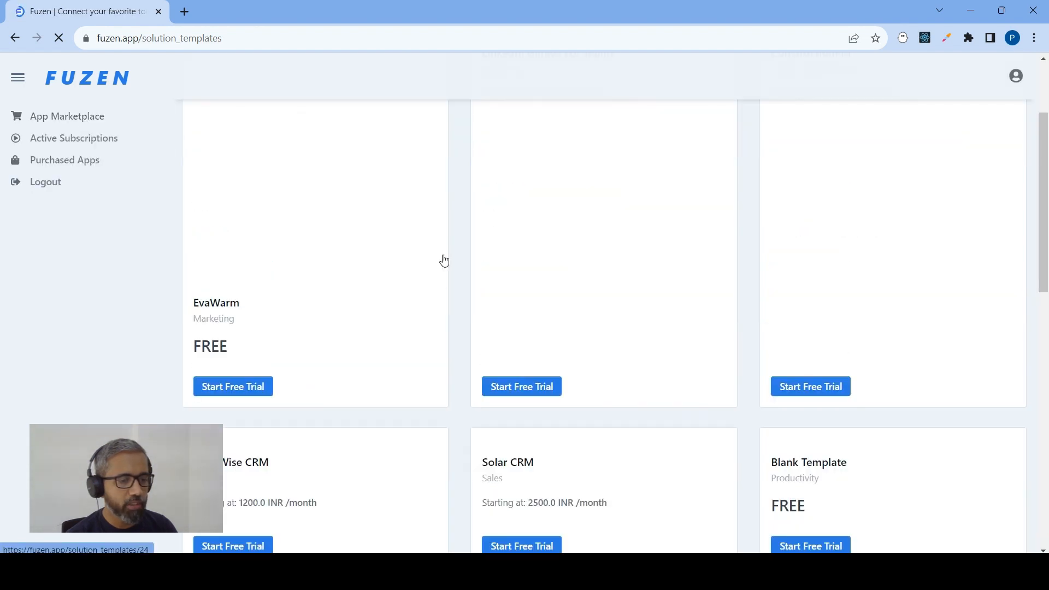
pyautogui.scroll(-2, 462, 262)
pyautogui.scroll(-3, 463, 263)
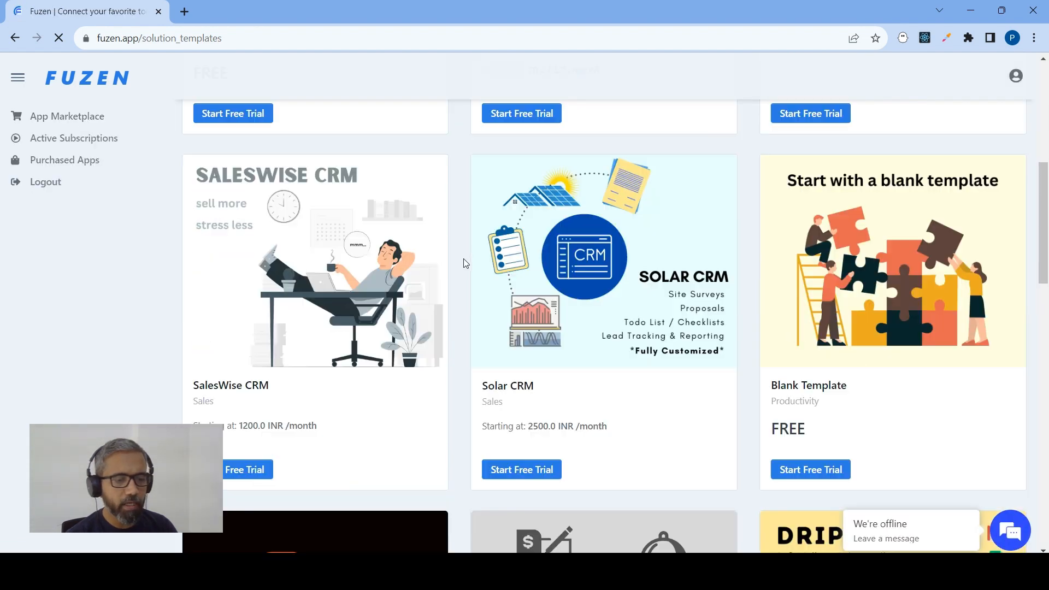
pyautogui.scroll(-3, 463, 263)
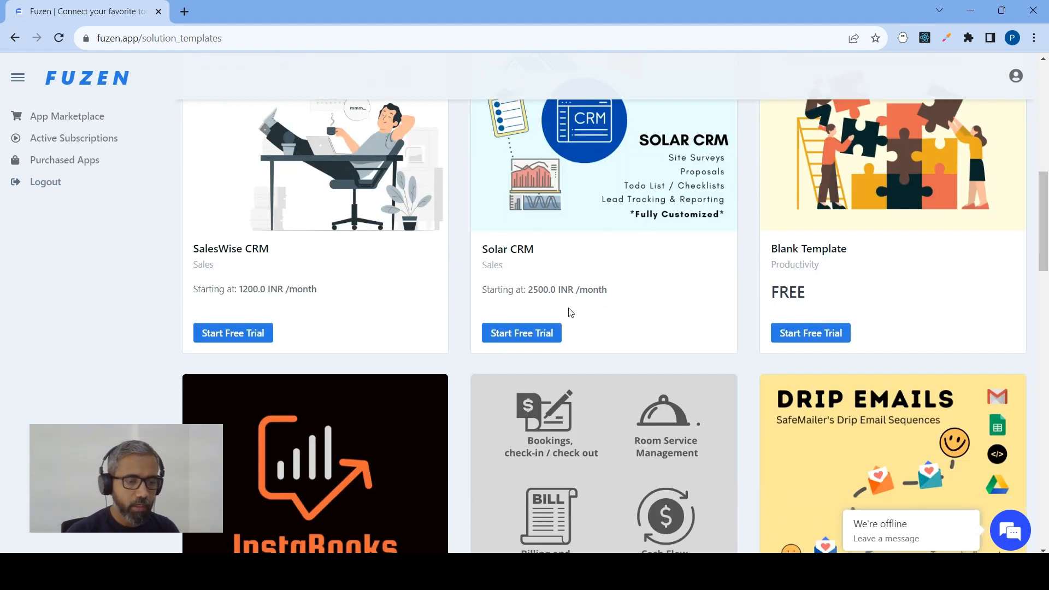
pyautogui.scroll(2, 811, 242)
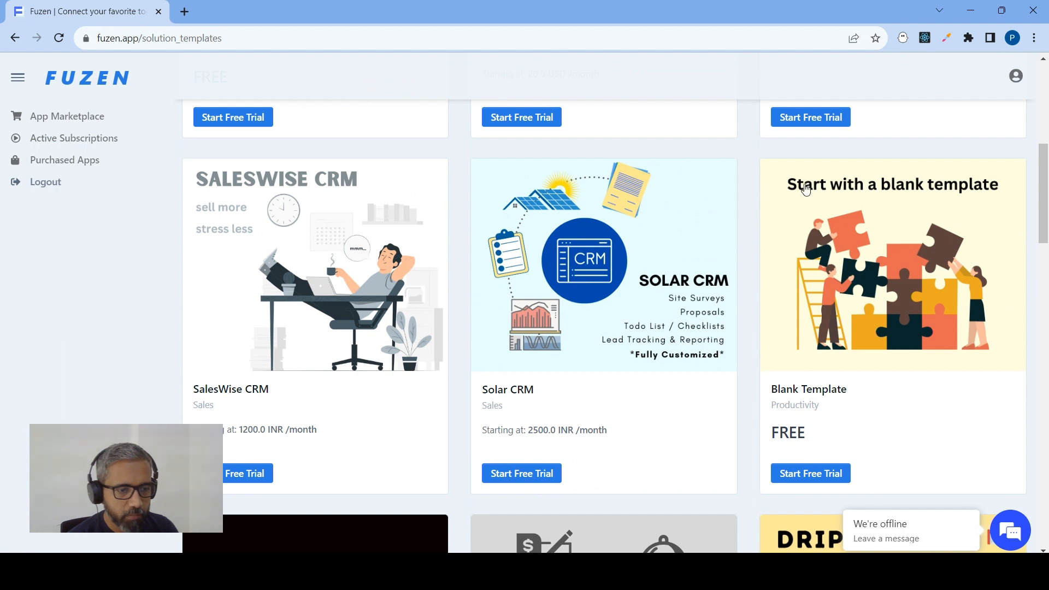
pyautogui.click(801, 475)
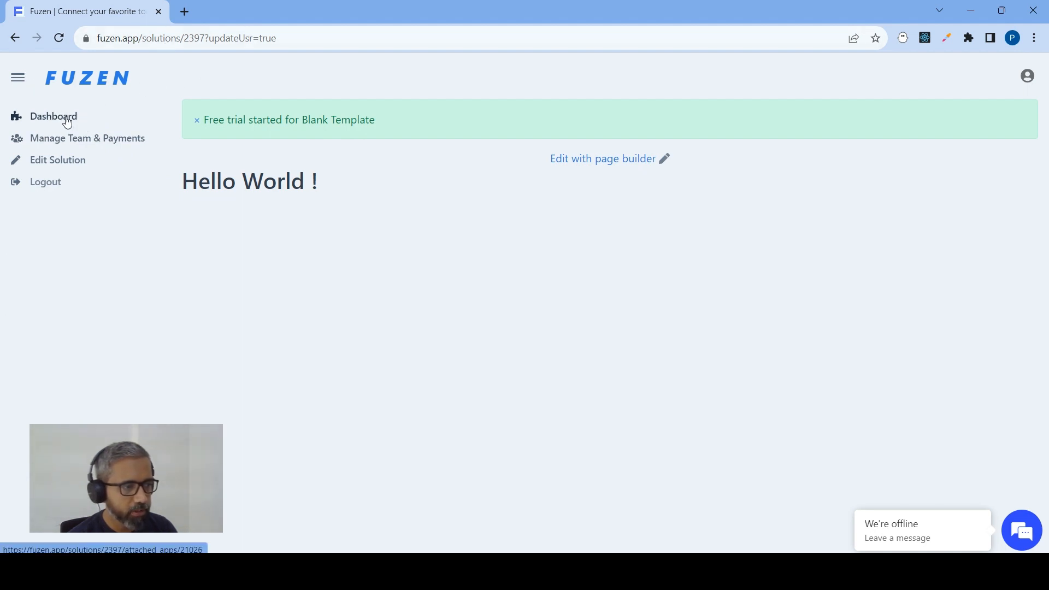
# Rename the new solution as Simple CRM and update its details
pyautogui.moveTo(330, 191); pyautogui.dragTo(176, 191)
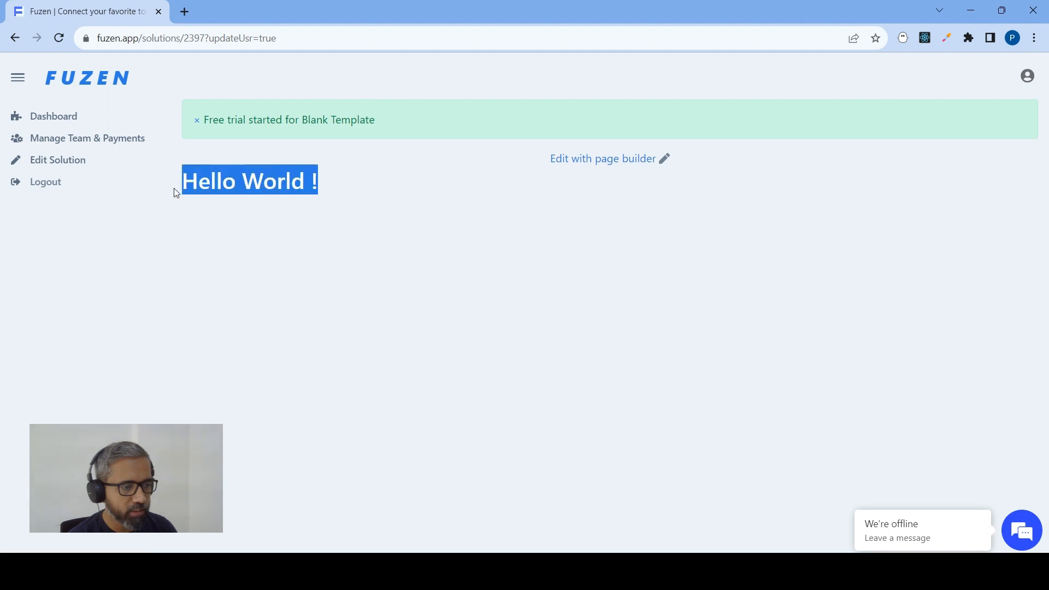
pyautogui.click(71, 167)
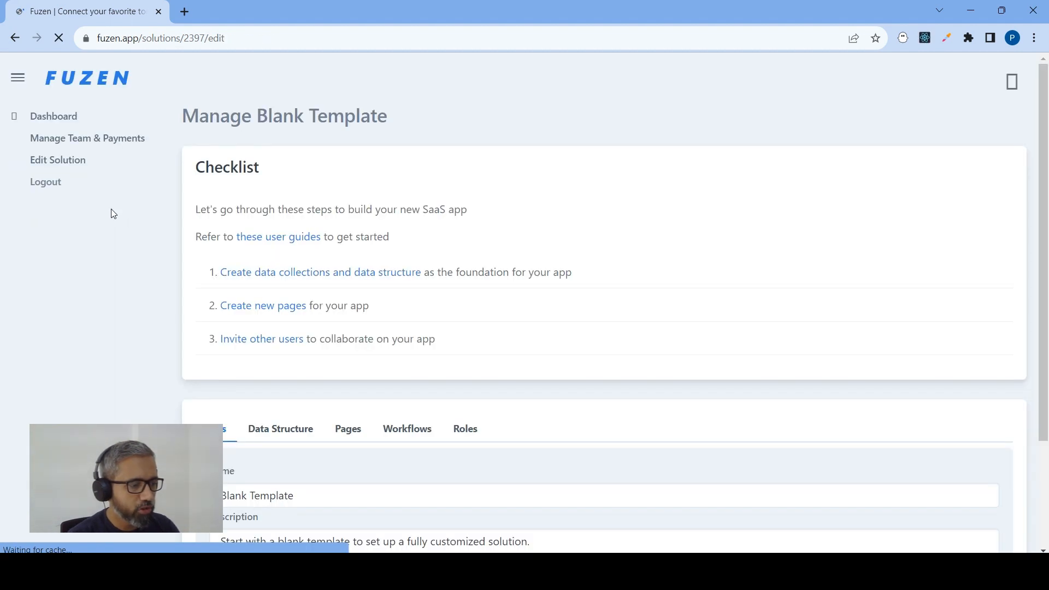
pyautogui.scroll(-2, 323, 239)
pyautogui.tripleClick(305, 351)
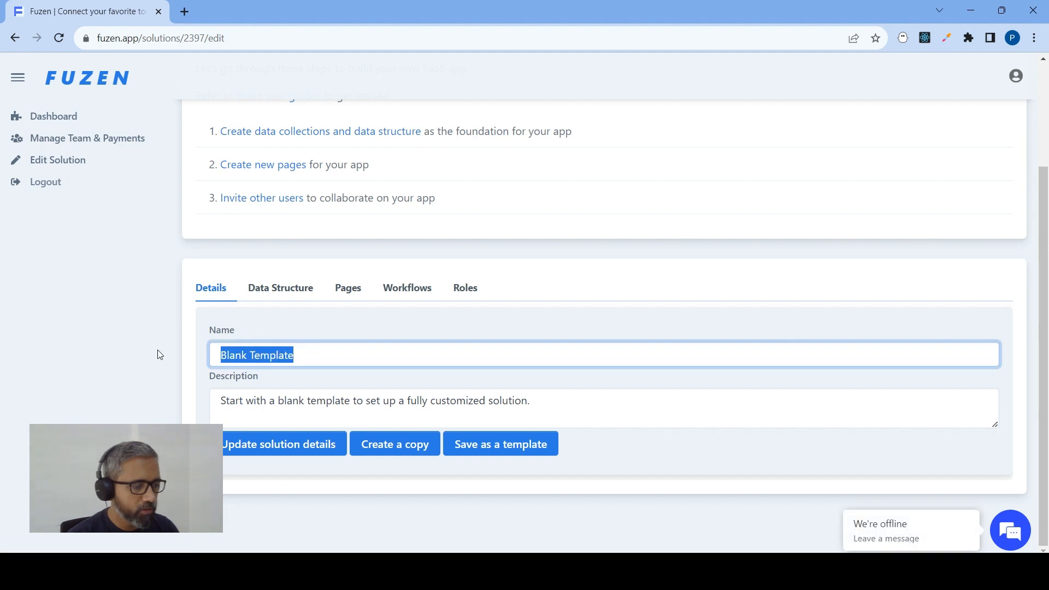
pyautogui.write('Simple')
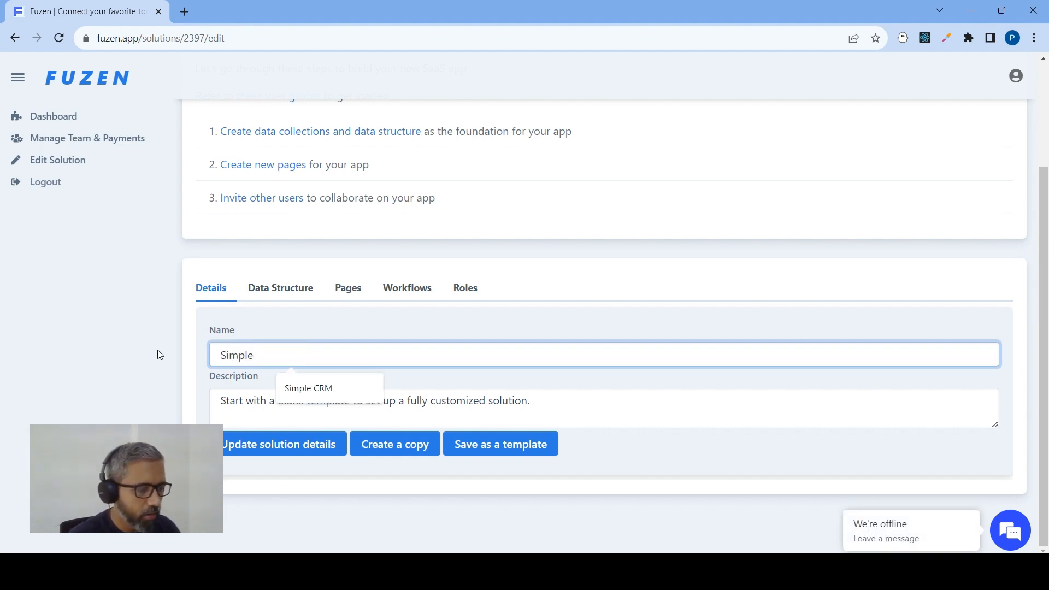
pyautogui.click(307, 389)
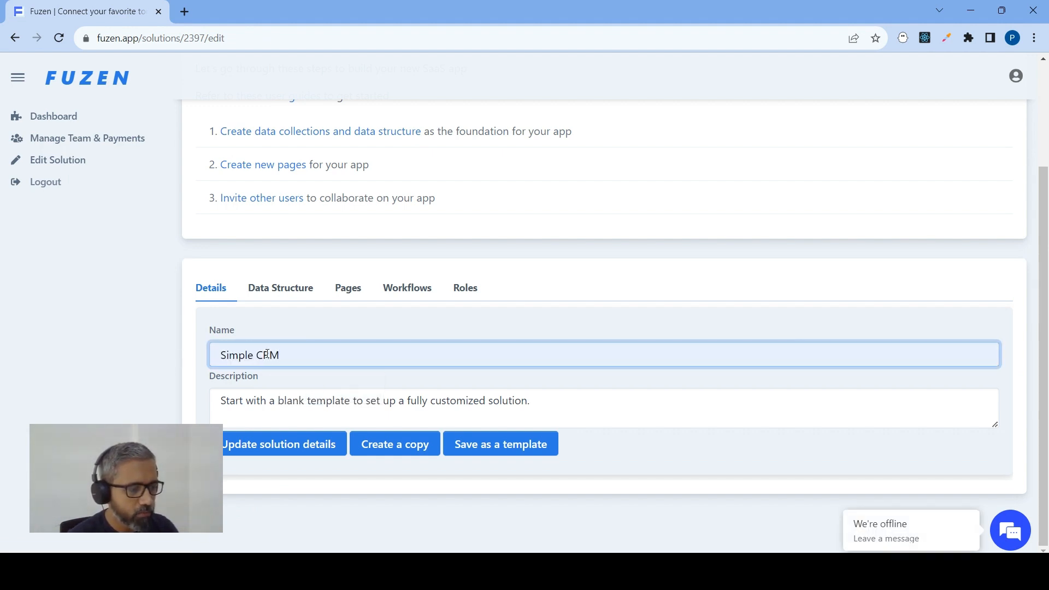
pyautogui.click(269, 445)
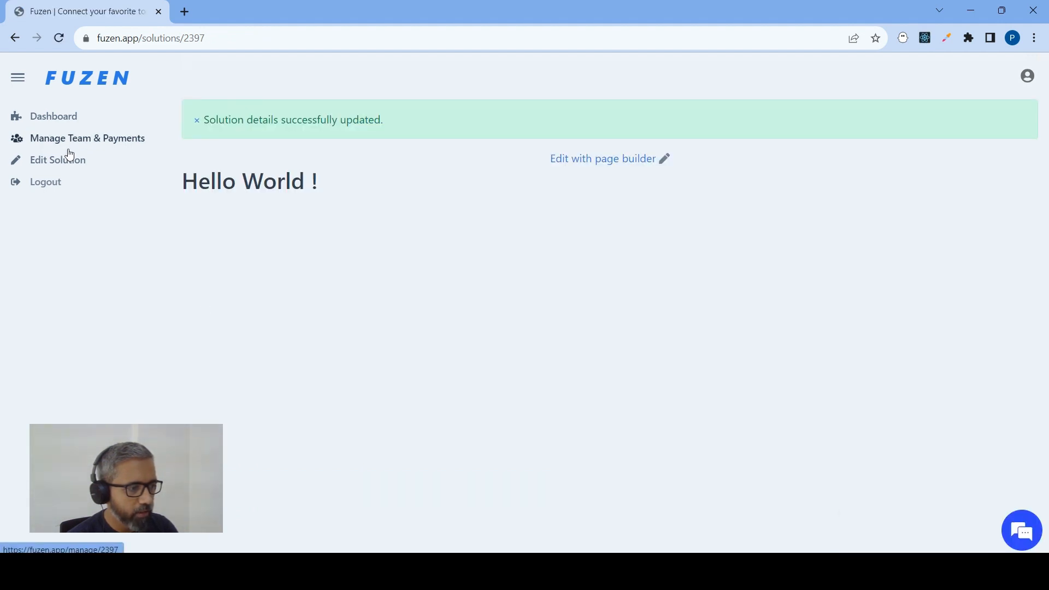
# Reopen the Simple CRM solution for editing
pyautogui.click(69, 161)
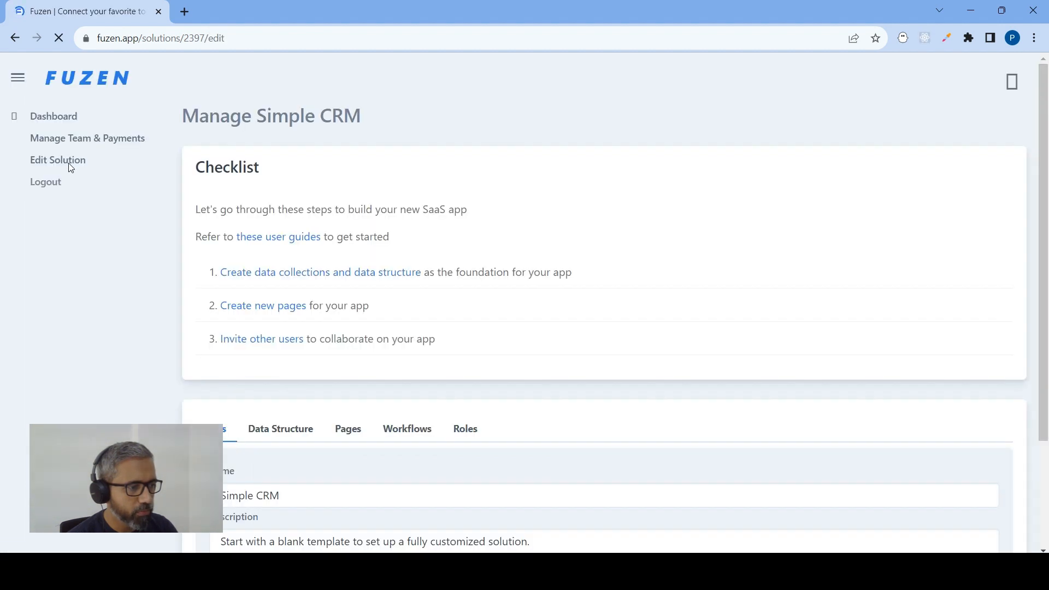
pyautogui.scroll(-2, 261, 239)
pyautogui.scroll(3, 261, 240)
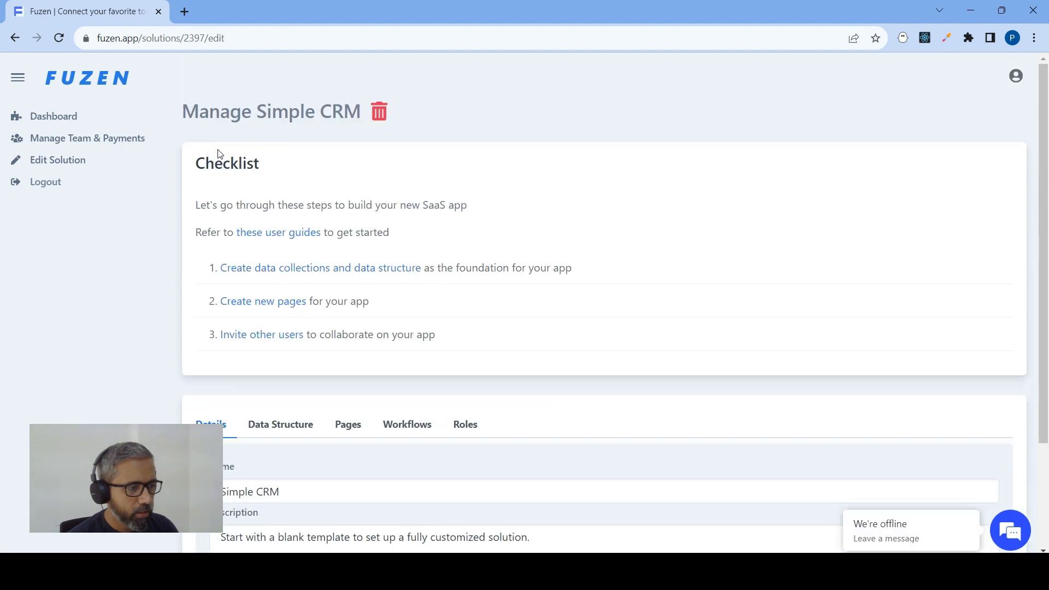
pyautogui.moveTo(183, 111); pyautogui.dragTo(365, 112)
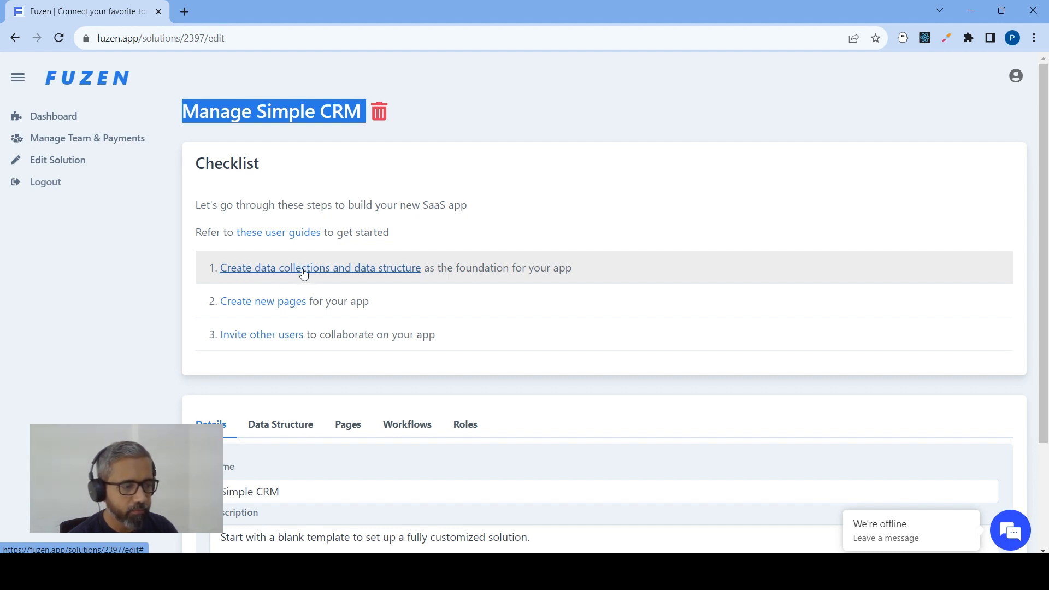
# Add a new collection named Customers to the data structure of the Simple CRM solution
pyautogui.scroll(-1, 304, 240)
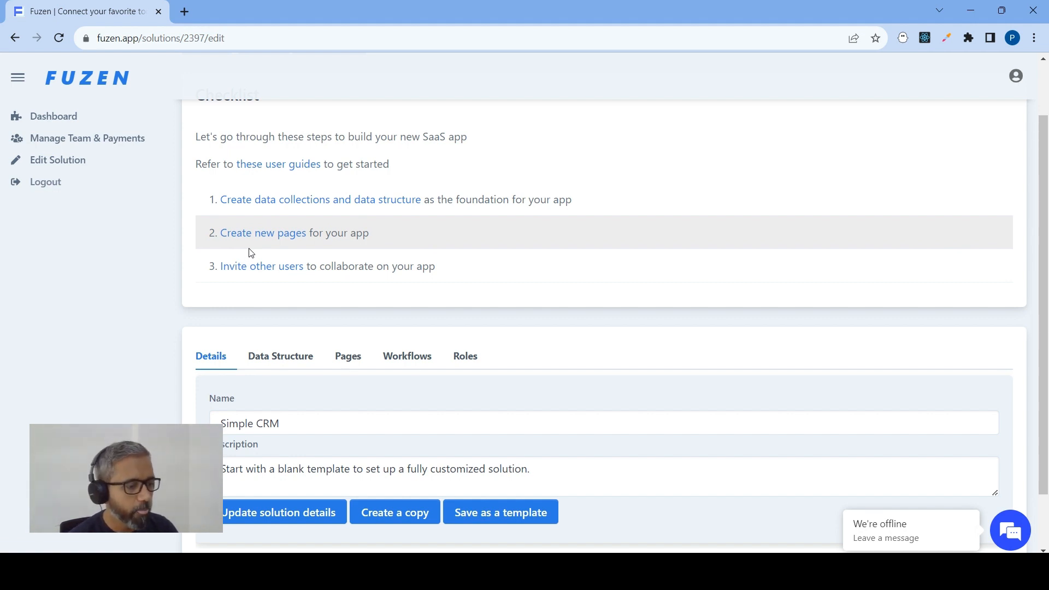
pyautogui.click(266, 358)
pyautogui.scroll(-1, 292, 327)
pyautogui.click(279, 416)
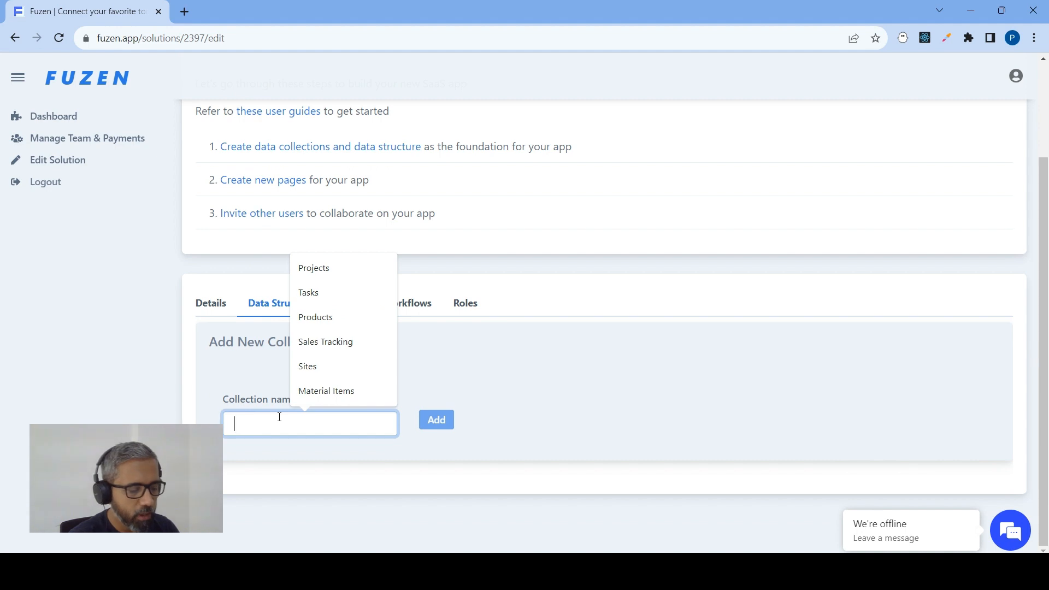
pyautogui.write('Customers')
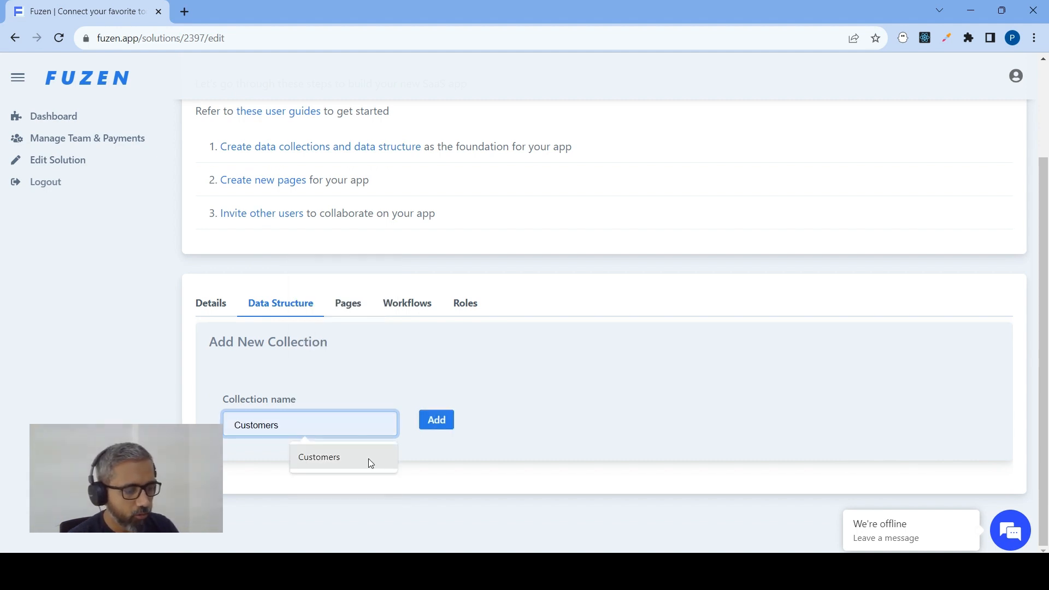
pyautogui.click(368, 458)
pyautogui.click(440, 423)
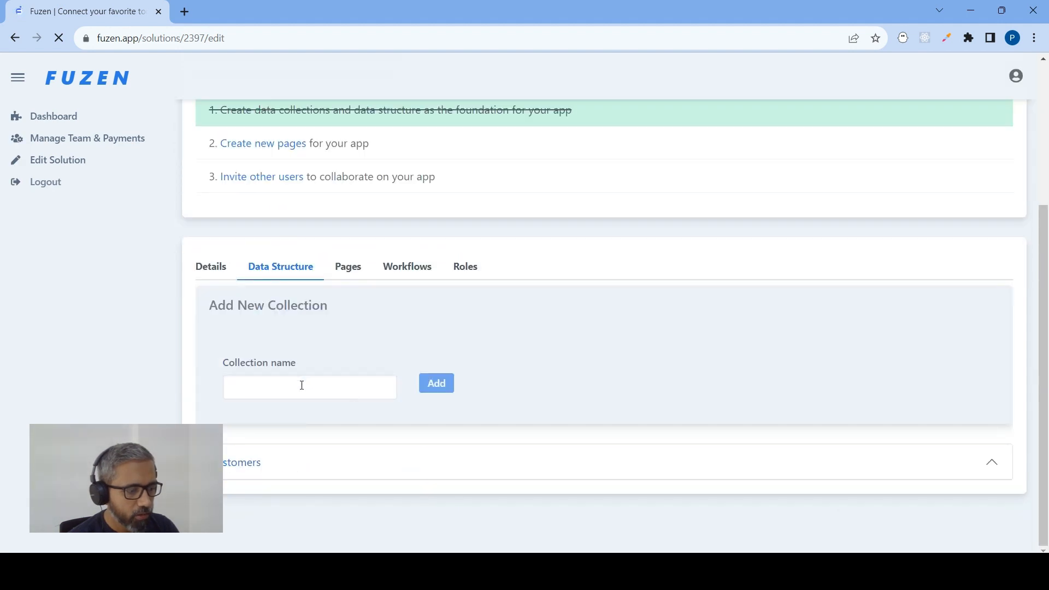
# Add a second collection named Products to the data structure
pyautogui.click(300, 385)
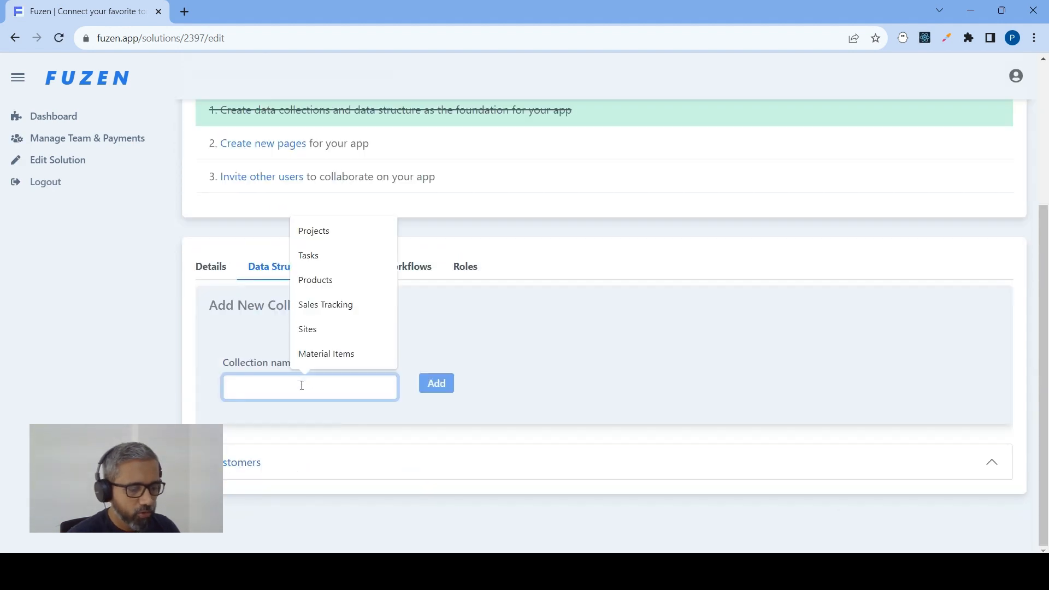
pyautogui.write('Projects')
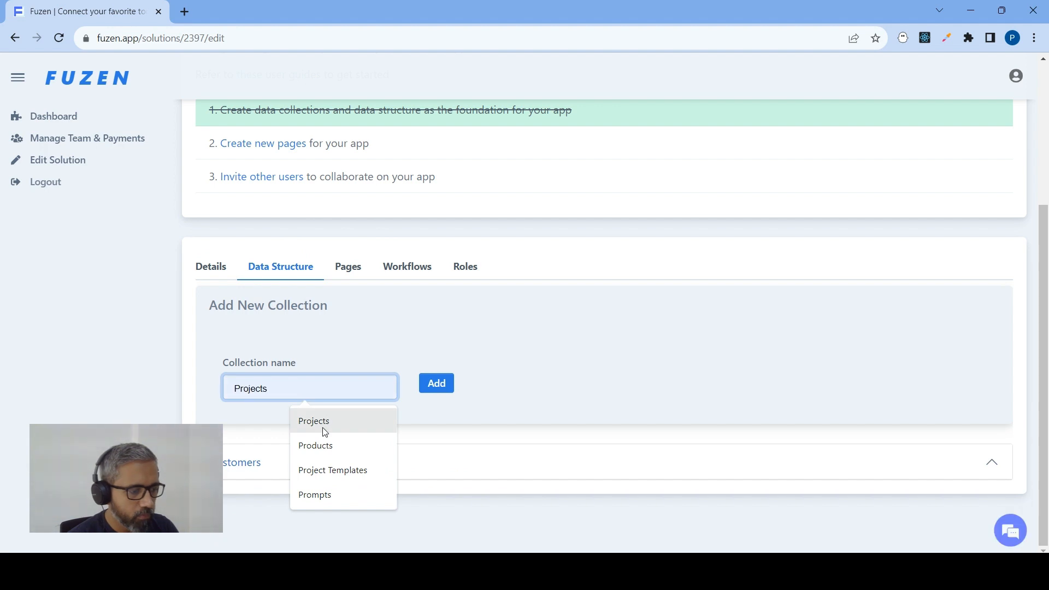
pyautogui.click(321, 444)
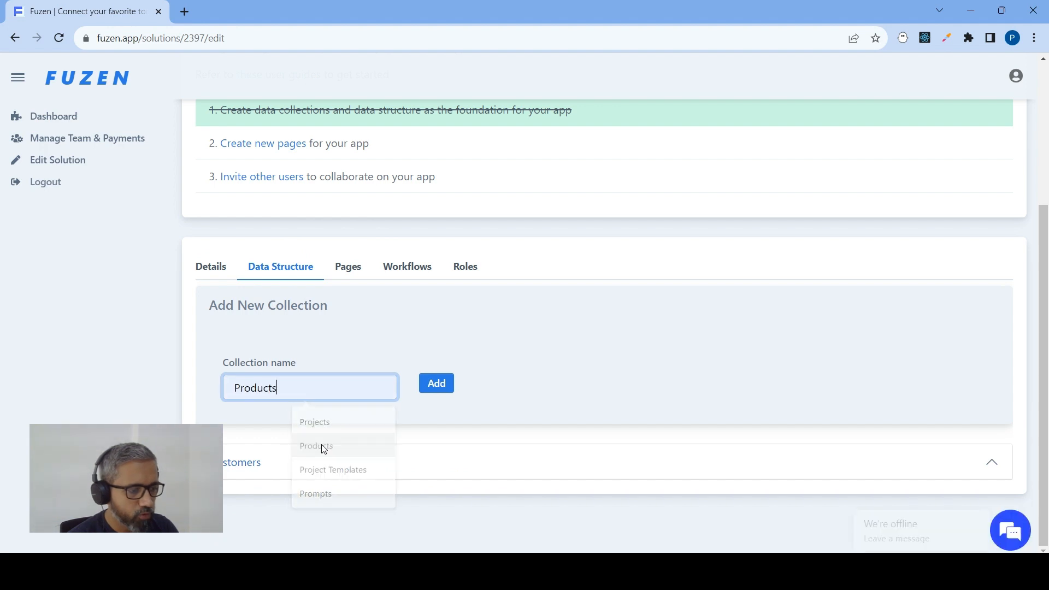
pyautogui.click(437, 384)
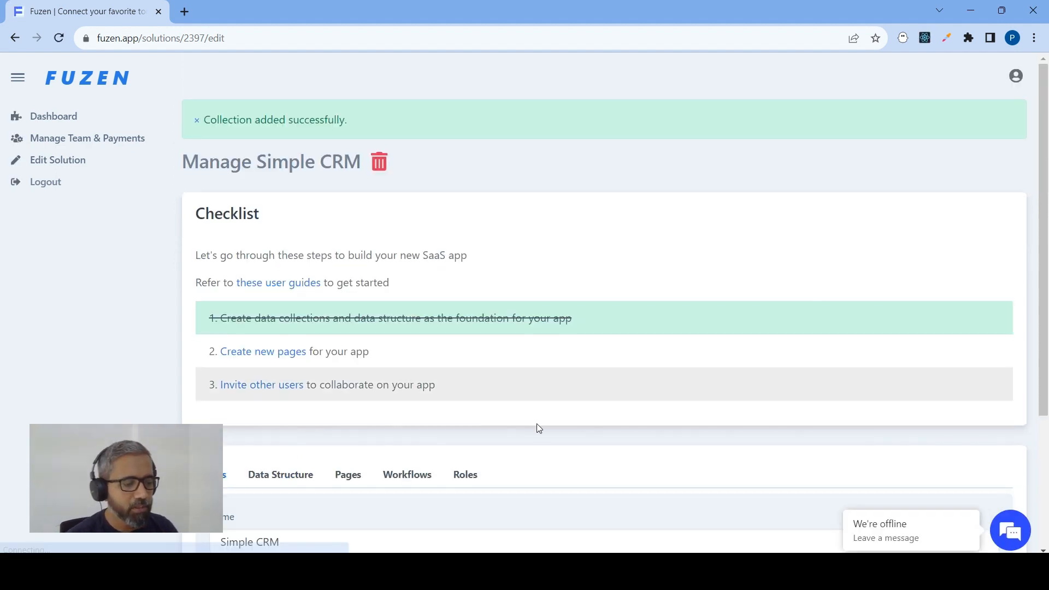
# Open the Customers collection and fill in a new field with label Name and key customer_name
pyautogui.scroll(-1, 305, 358)
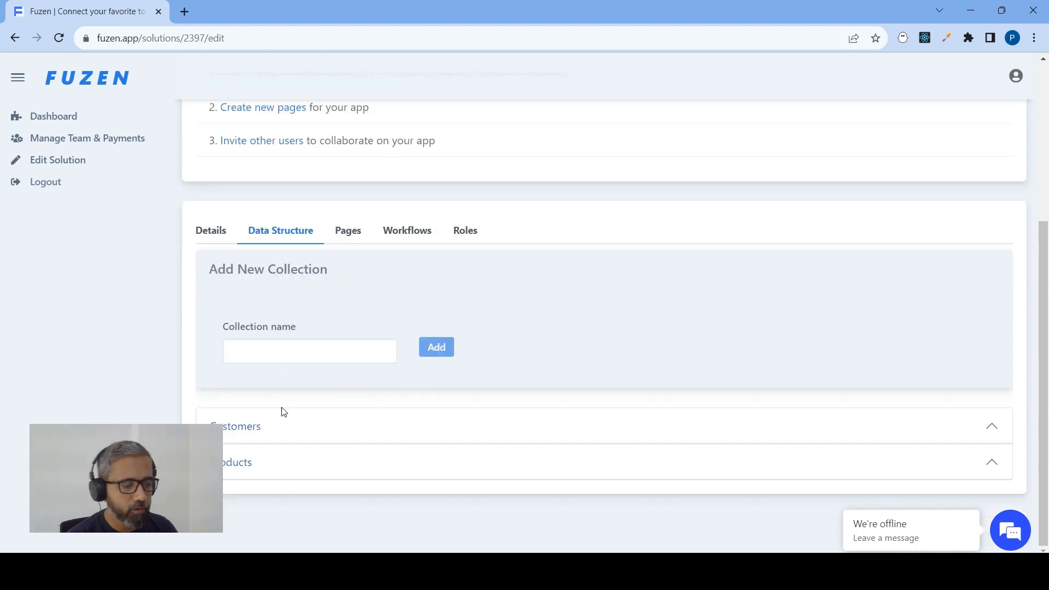
pyautogui.click(983, 432)
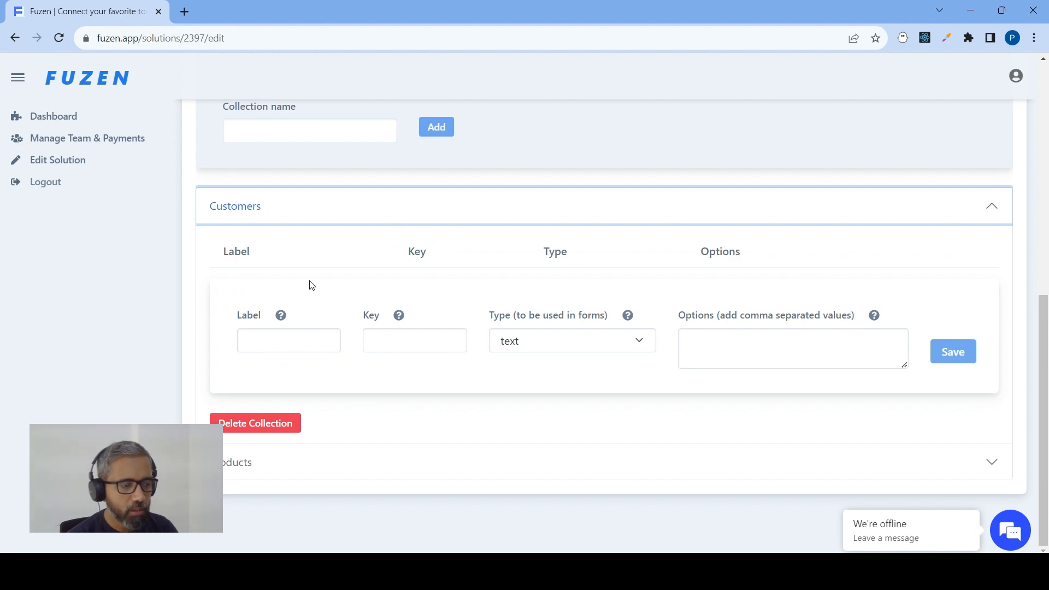
pyautogui.click(260, 332)
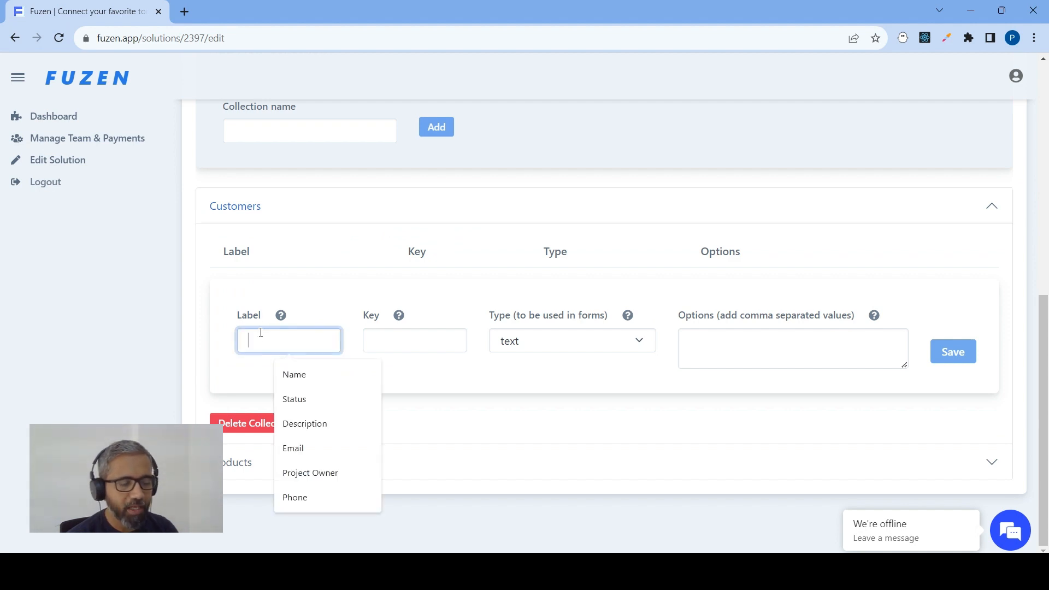
pyautogui.write('Name')
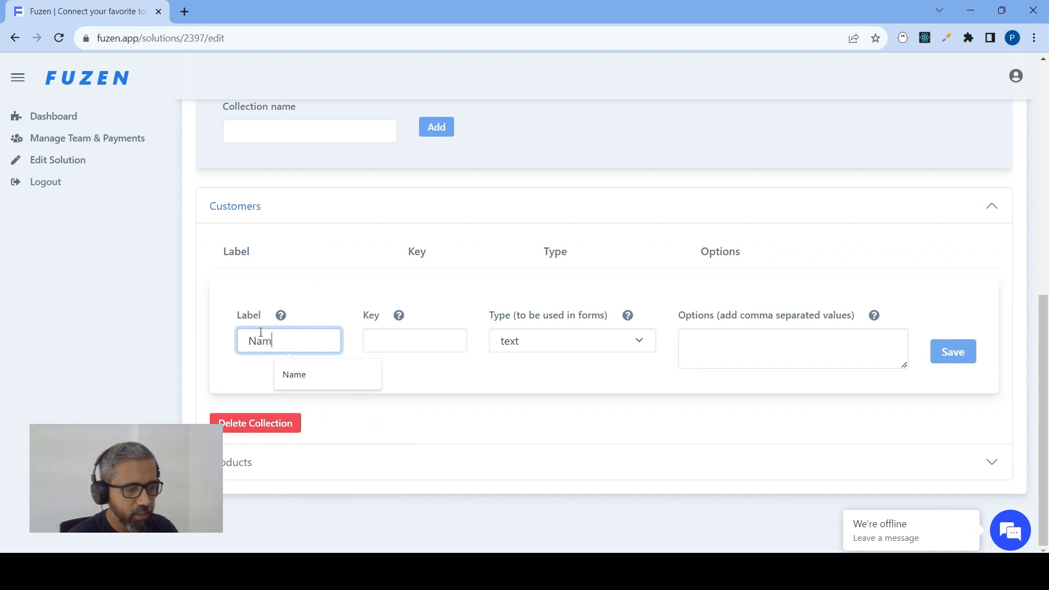
pyautogui.press('Tab')
pyautogui.press('Tab')
pyautogui.write('cusom')
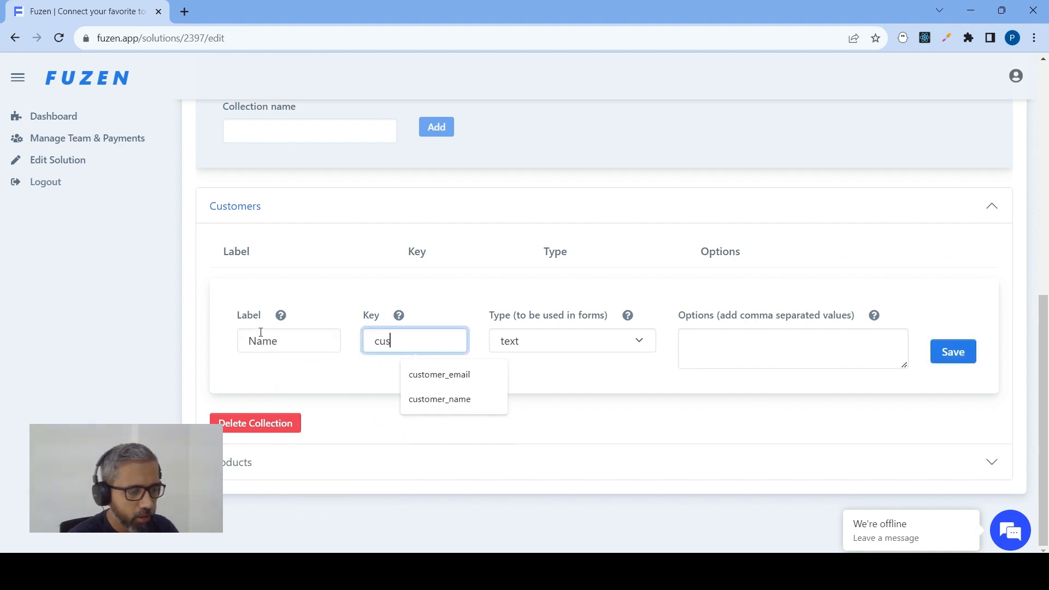
pyautogui.press('BackSpace')
pyautogui.press('BackSpace')
pyautogui.press('BackSpace')
pyautogui.write('t')
pyautogui.press('BackSpace')
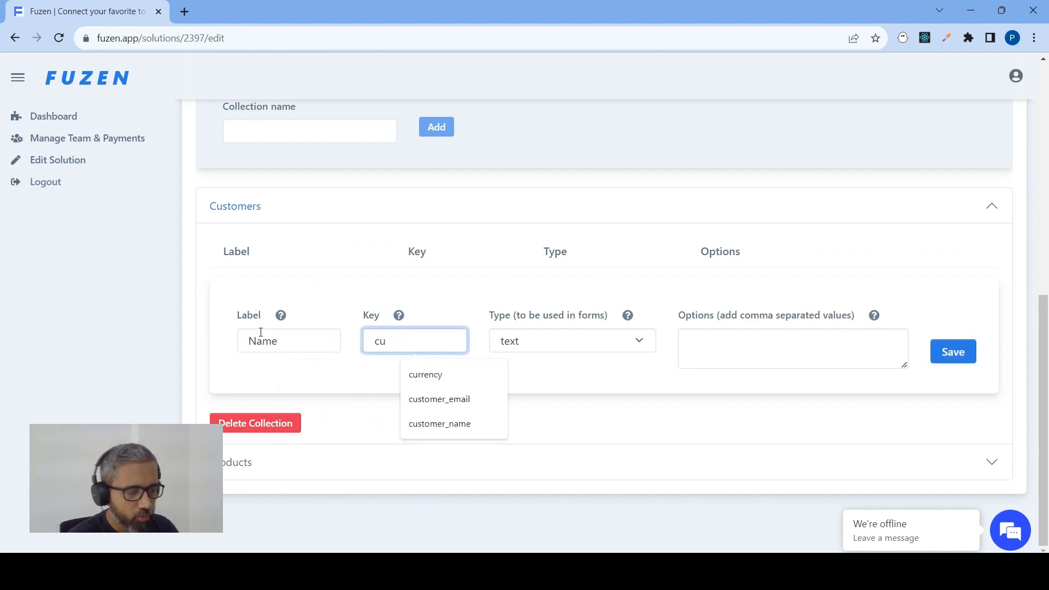
pyautogui.write('stome')
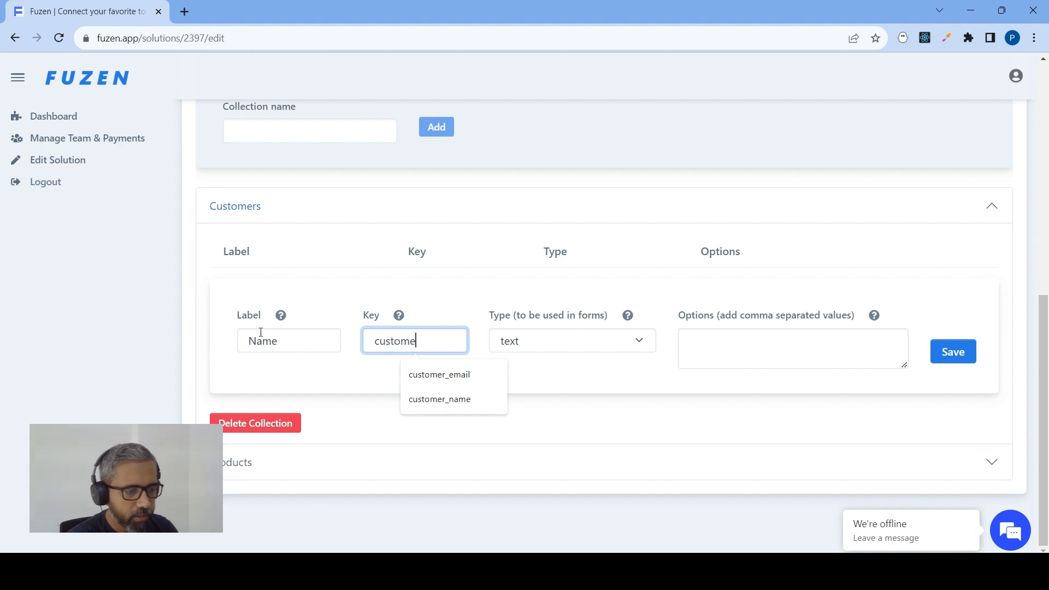
pyautogui.write('_name')
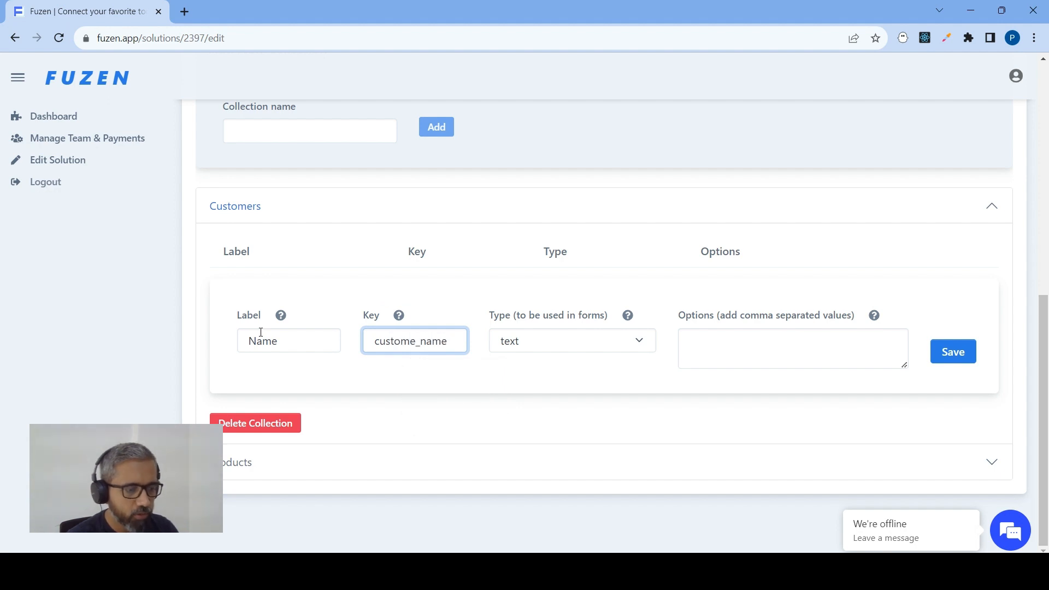
pyautogui.click(418, 343)
pyautogui.write('r')
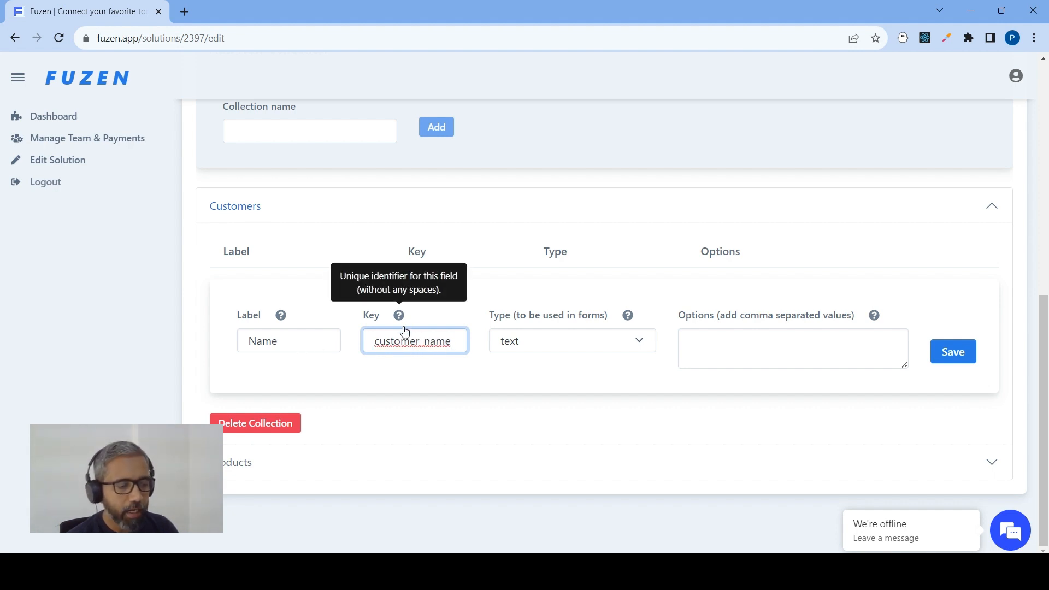
# Review the field type options, keep the type as text, and save the Name field
pyautogui.moveTo(420, 343); pyautogui.dragTo(424, 343)
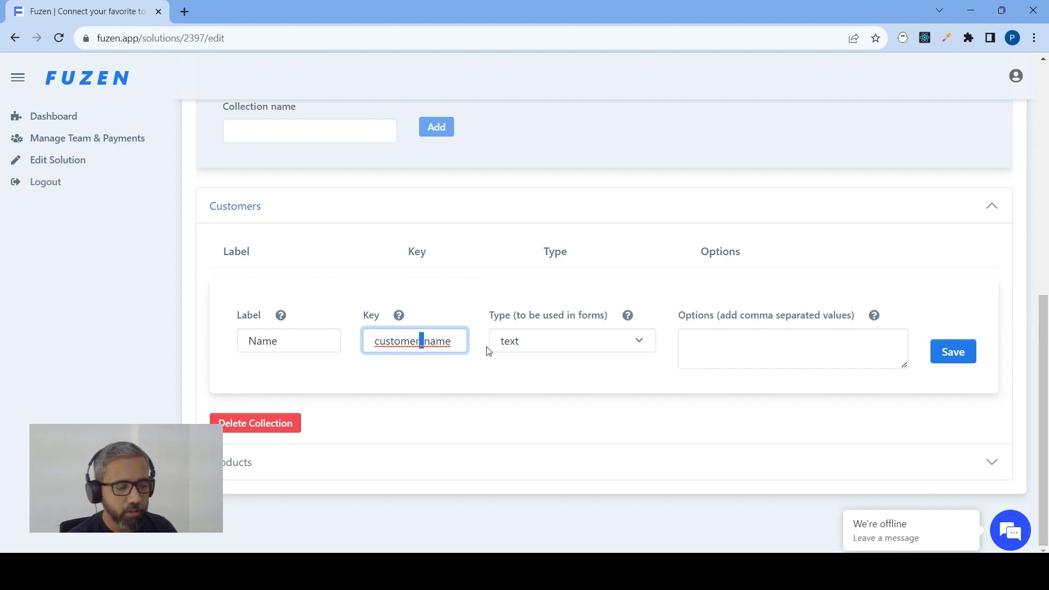
pyautogui.click(408, 341)
pyautogui.doubleClick(409, 341)
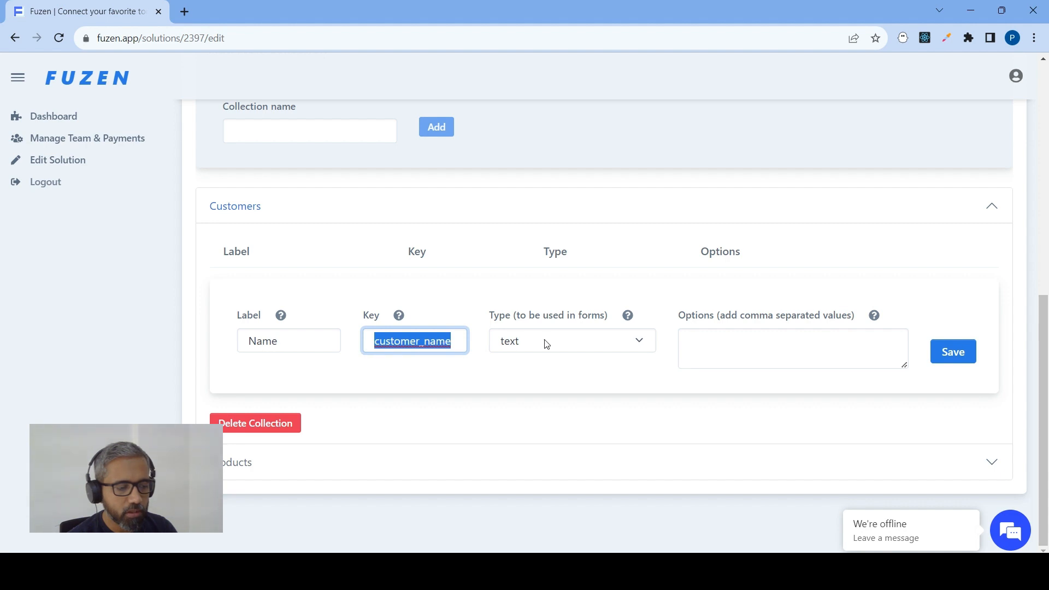
pyautogui.click(516, 341)
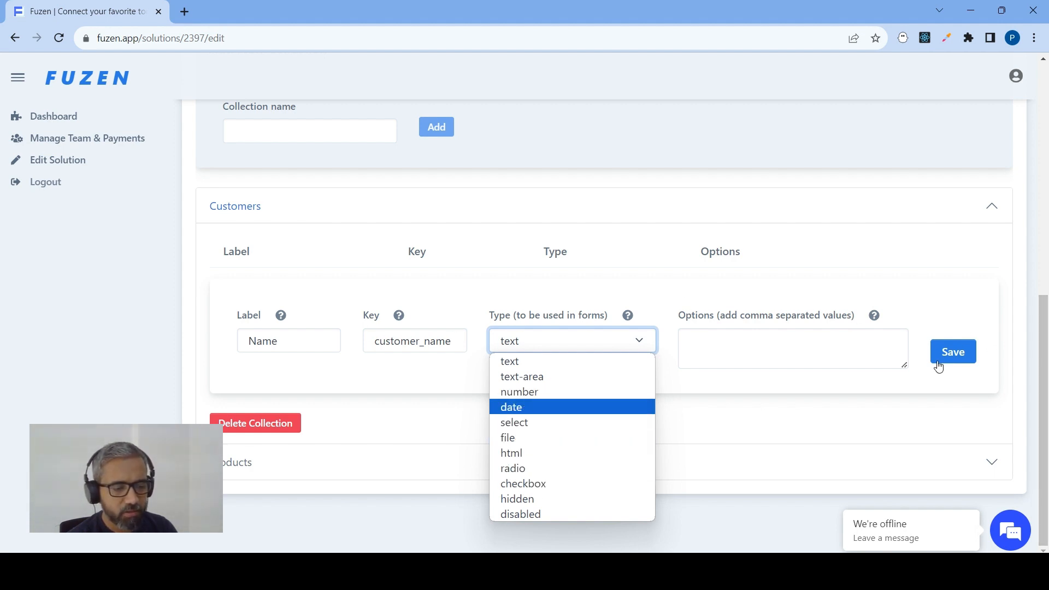
pyautogui.click(956, 361)
pyautogui.click(953, 356)
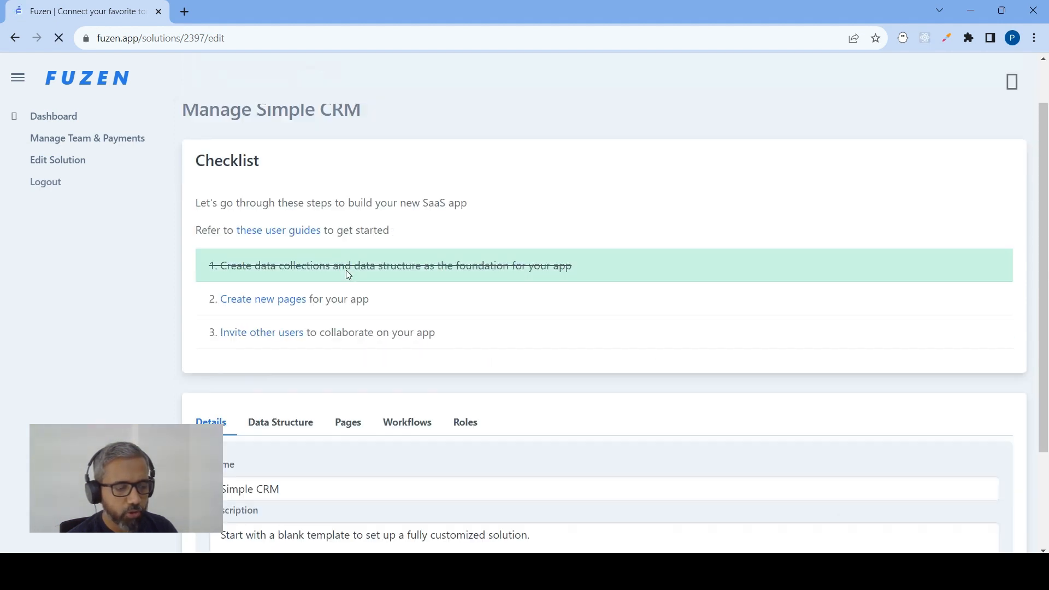
# Add a text field labelled Email with key customer_email to the Customers collection
pyautogui.scroll(-2, 346, 269)
pyautogui.click(276, 291)
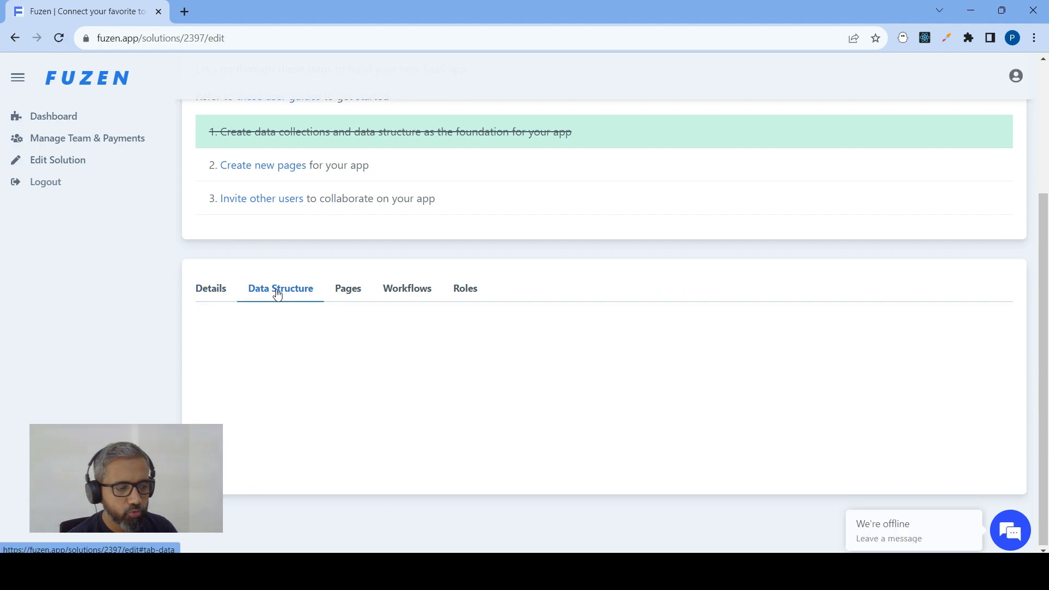
pyautogui.scroll(-4, 277, 294)
pyautogui.click(265, 440)
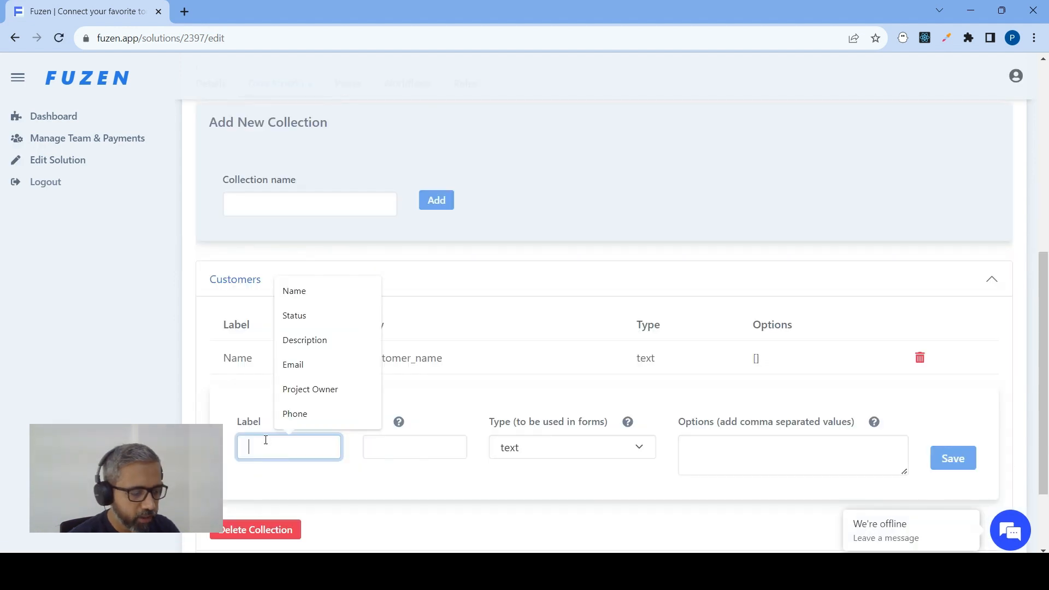
pyautogui.write('Email')
pyautogui.press('Tab')
pyautogui.press('Tab')
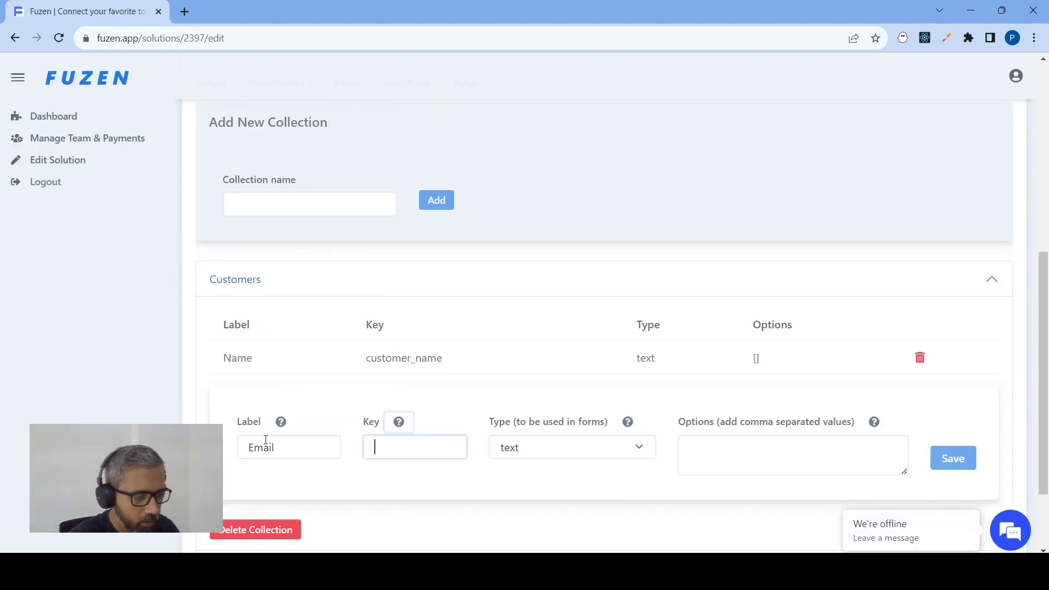
pyautogui.write('customer_email')
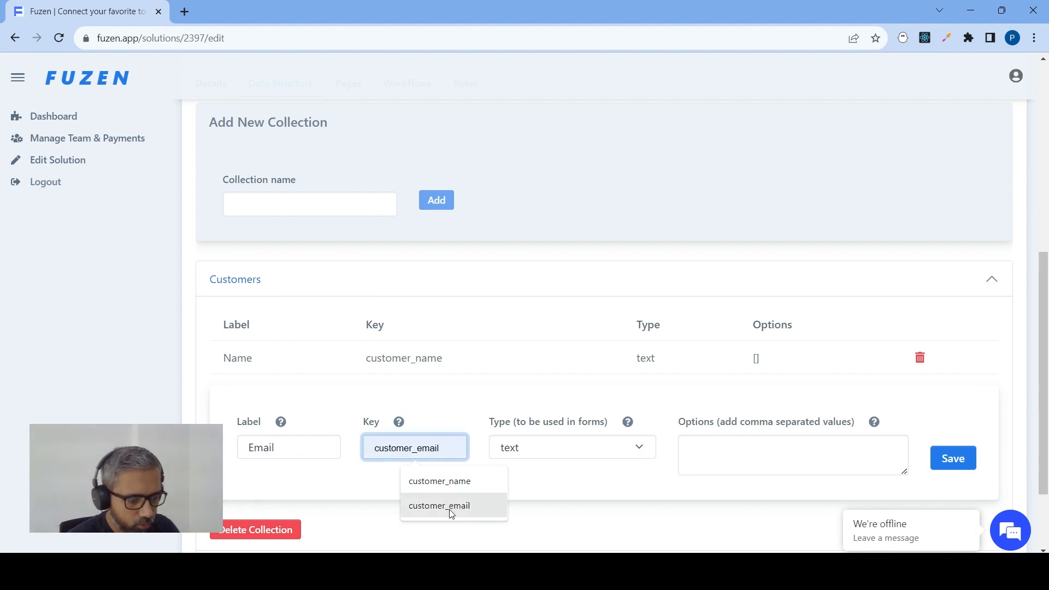
pyautogui.click(448, 507)
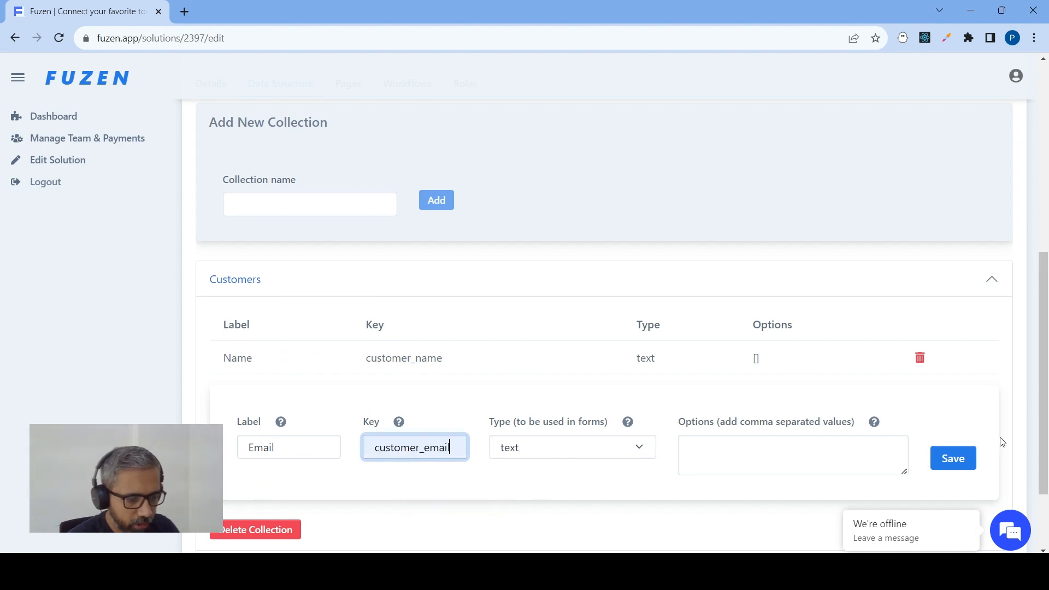
pyautogui.click(962, 463)
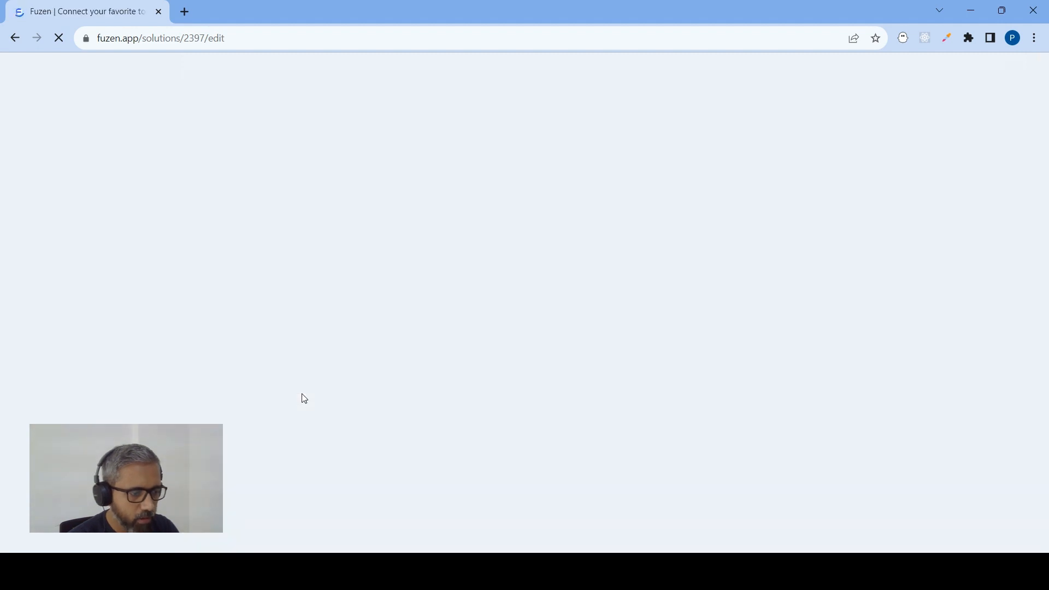
# Add a number field labelled Phone with key customer_phone to the Customers collection
pyautogui.scroll(-3, 302, 347)
pyautogui.click(279, 291)
pyautogui.scroll(-3, 278, 295)
pyautogui.click(268, 281)
pyautogui.click(268, 478)
pyautogui.write('Phone')
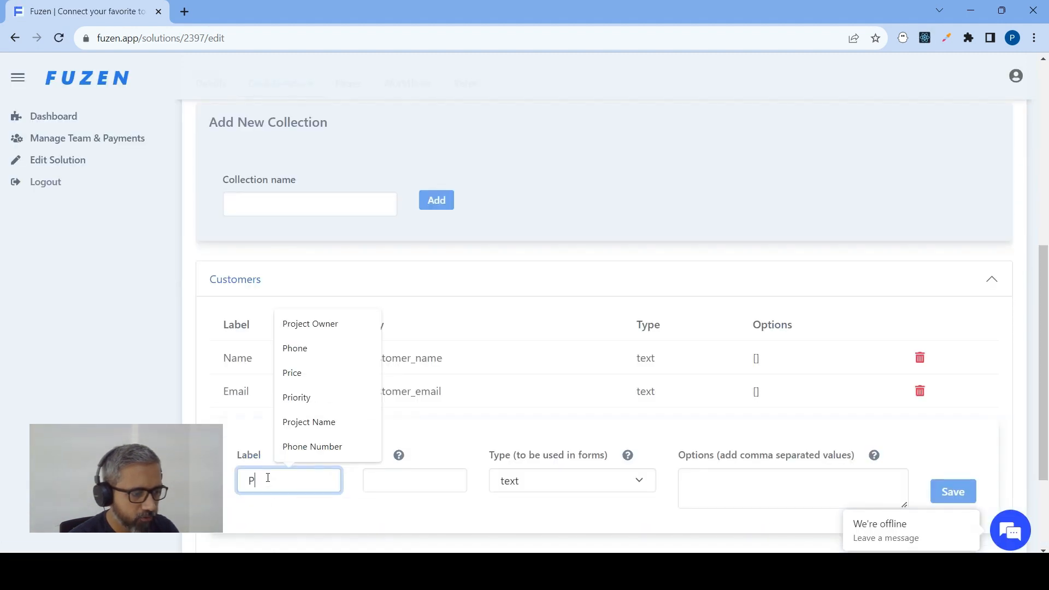
pyautogui.press('Tab')
pyautogui.write('cu')
pyautogui.scroll(-2, 353, 412)
pyautogui.write('stomer_phone')
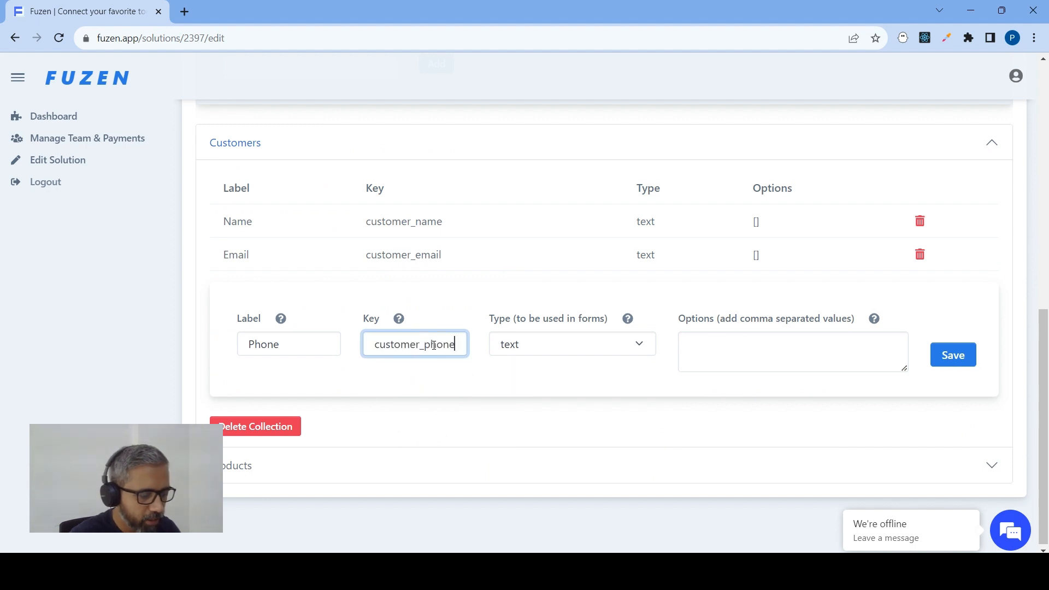
pyautogui.click(590, 345)
pyautogui.click(562, 397)
pyautogui.click(951, 355)
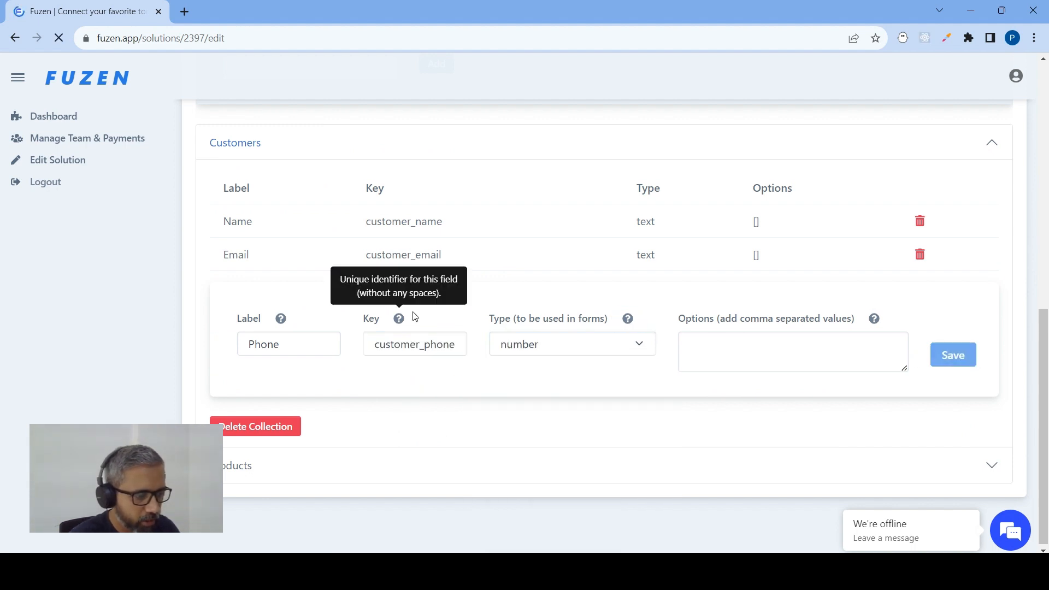
# Add a text-area field labelled Address with key address to the Customers collection
pyautogui.click(288, 296)
pyautogui.click(273, 447)
pyautogui.write('Address')
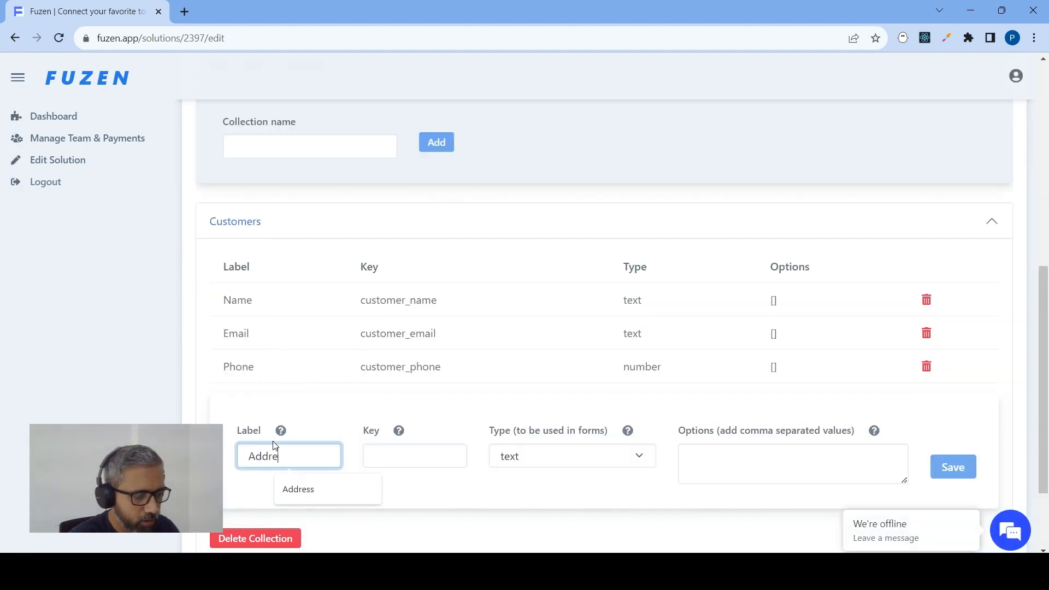
pyautogui.press('Tab')
pyautogui.write('address')
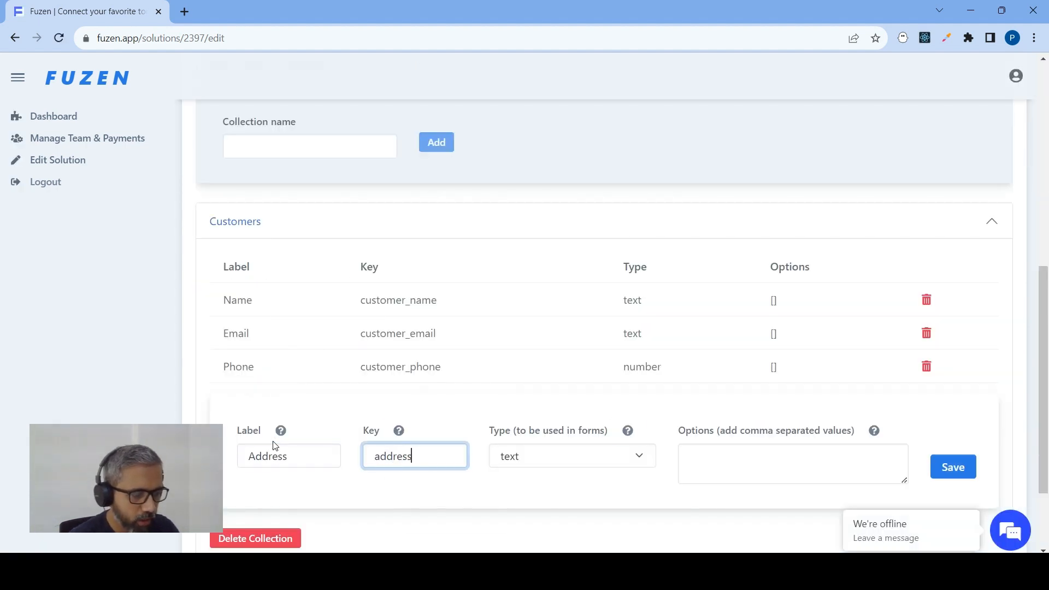
pyautogui.press('Tab')
pyautogui.scroll(-2, 274, 447)
pyautogui.click(532, 341)
pyautogui.click(529, 381)
pyautogui.click(951, 354)
# Add a text field labelled Company with key company_name to the Customers collection
pyautogui.click(297, 292)
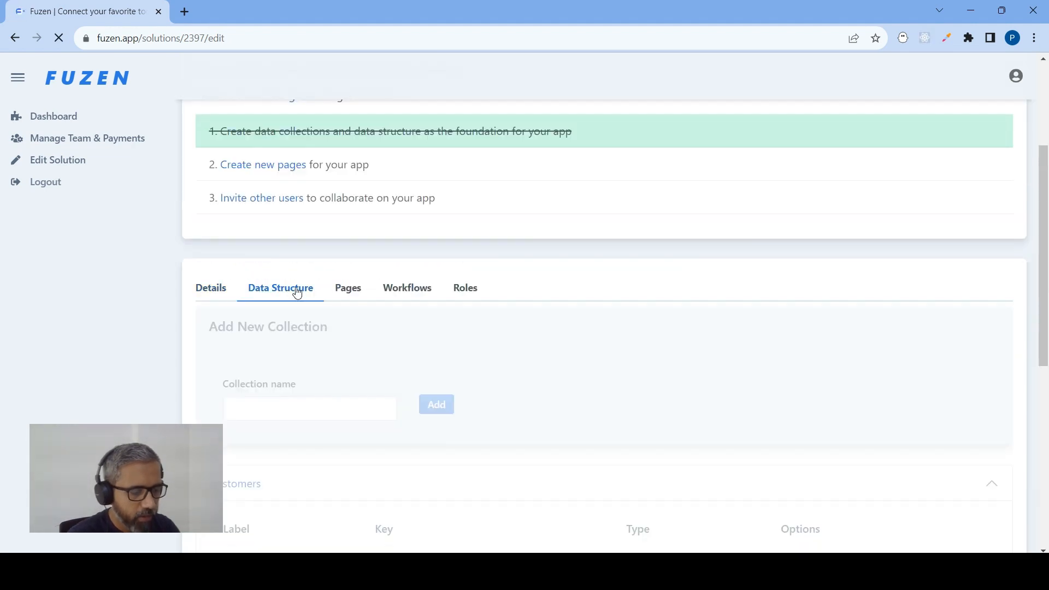
pyautogui.scroll(-4, 295, 306)
pyautogui.click(258, 482)
pyautogui.write('Company')
pyautogui.press('Tab')
pyautogui.write('comp')
pyautogui.click(440, 508)
pyautogui.scroll(-2, 578, 360)
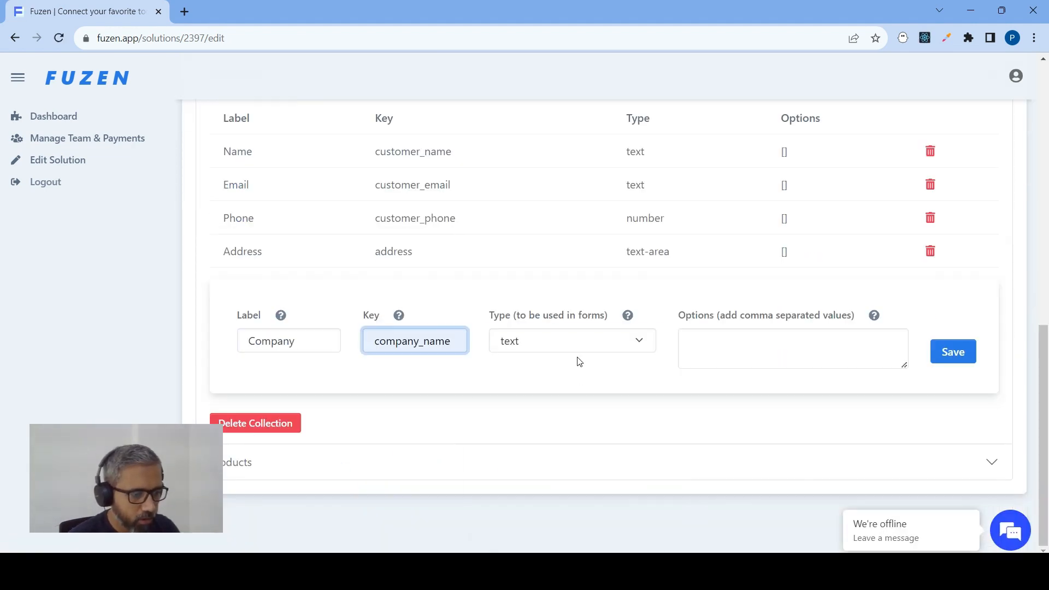
# Add a text field labelled Requirements with key requirements to the Customers collection
pyautogui.click(298, 290)
pyautogui.click(258, 482)
pyautogui.scroll(-7, 273, 437)
pyautogui.click(293, 345)
pyautogui.write('Requi')
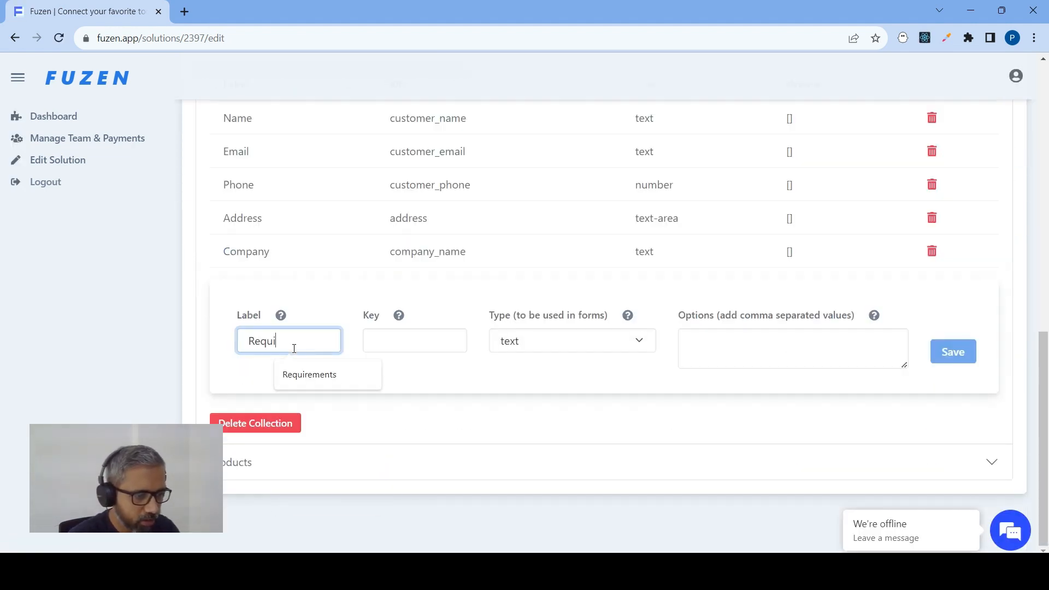
pyautogui.click(307, 374)
pyautogui.click(414, 339)
pyautogui.write('r')
pyautogui.click(434, 374)
pyautogui.click(959, 353)
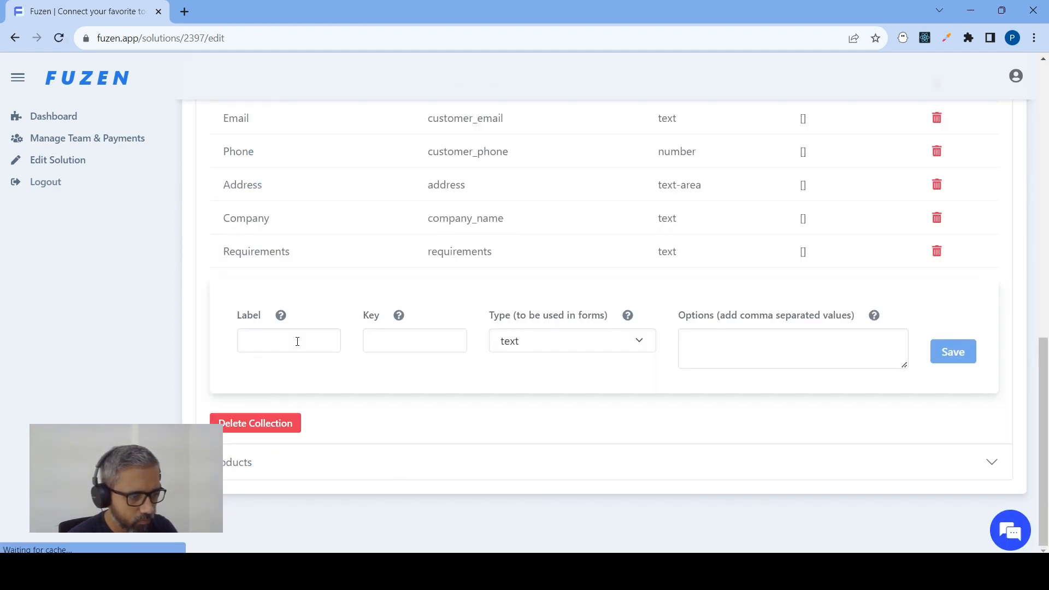
# Label a new field in the Customers collection Sales Rep
pyautogui.click(297, 340)
pyautogui.write('Salea')
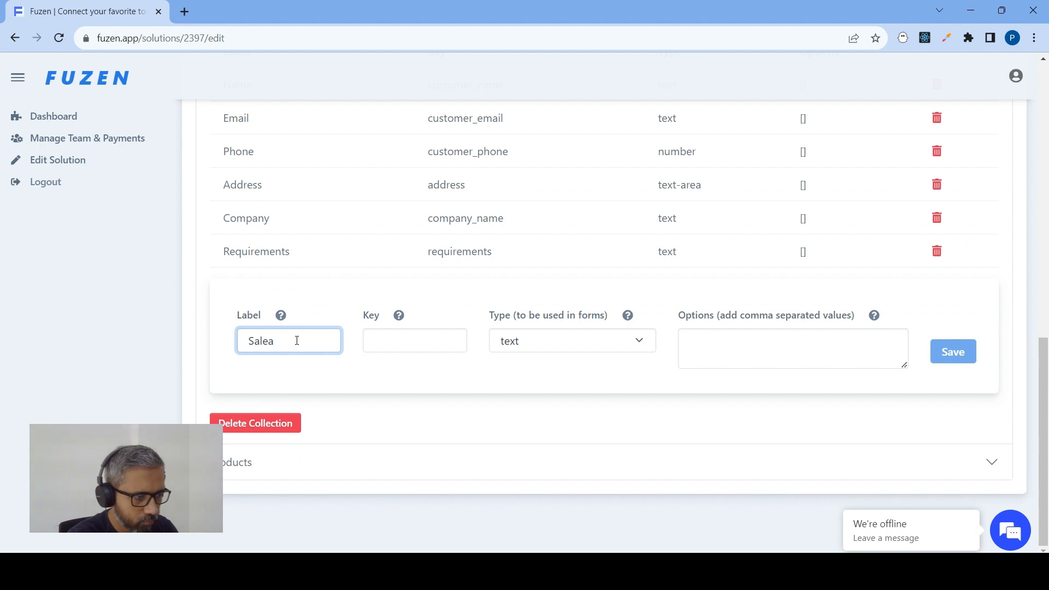
pyautogui.press('BackSpace')
pyautogui.write('s')
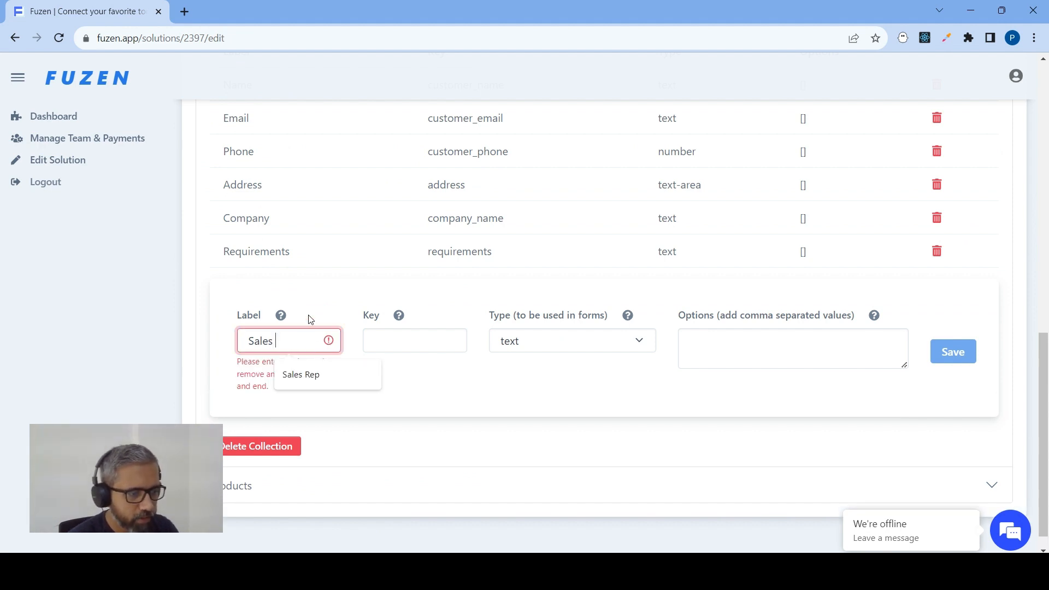
pyautogui.scroll(1, 311, 320)
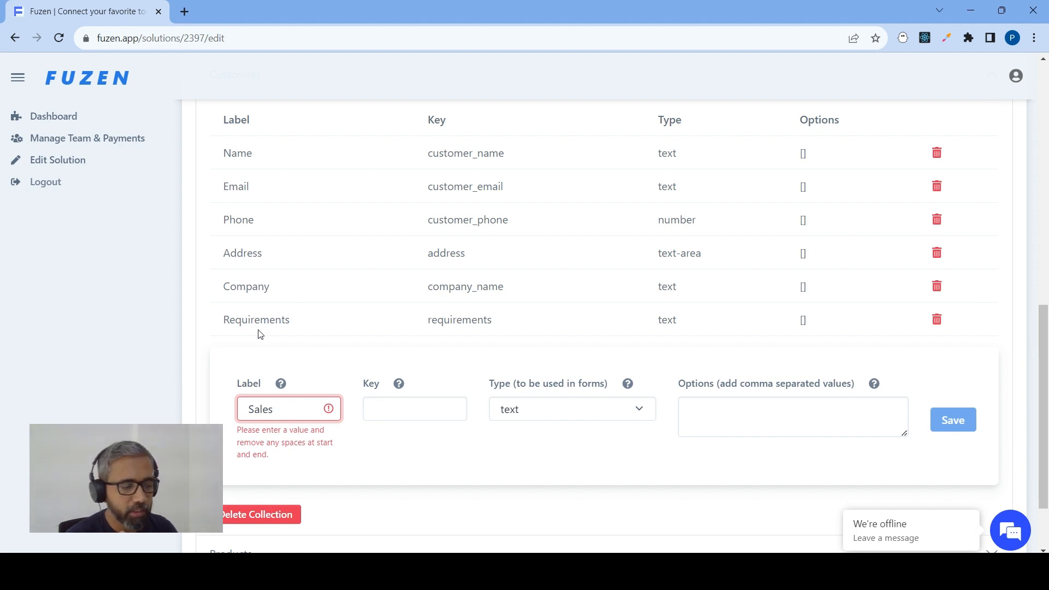
pyautogui.write('R')
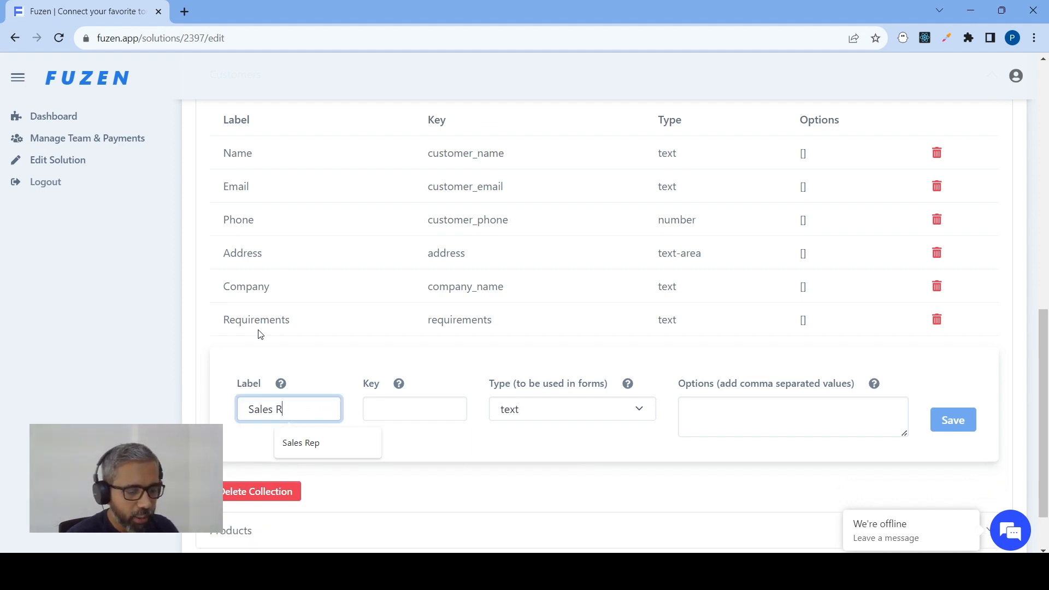
pyautogui.click(302, 451)
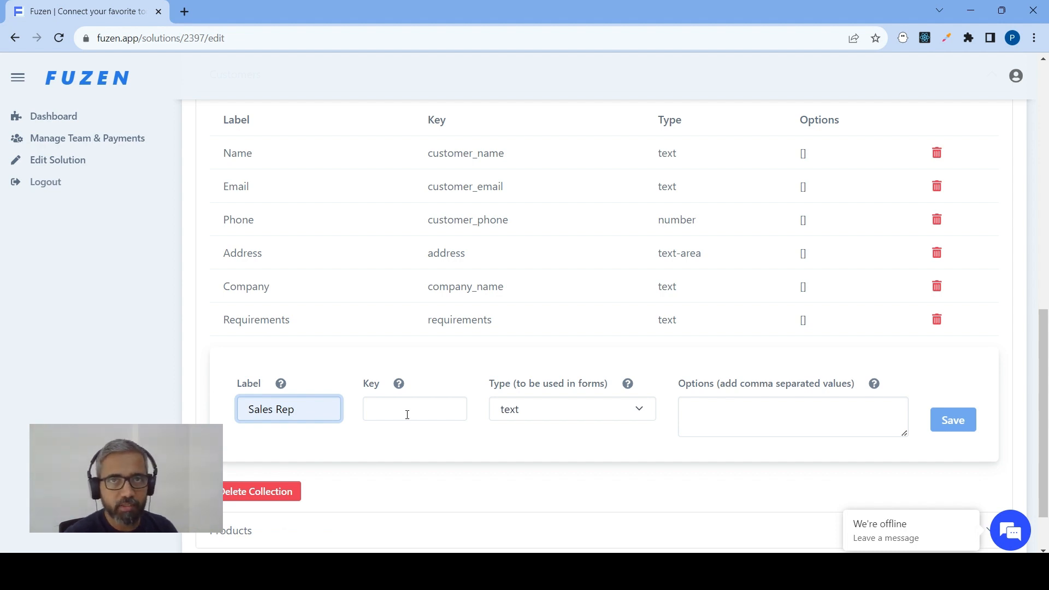
# Give the Sales Rep field the key sales_rep_email and type text, and save it to the Customers collection
pyautogui.click(407, 415)
pyautogui.write('sales_rep_email')
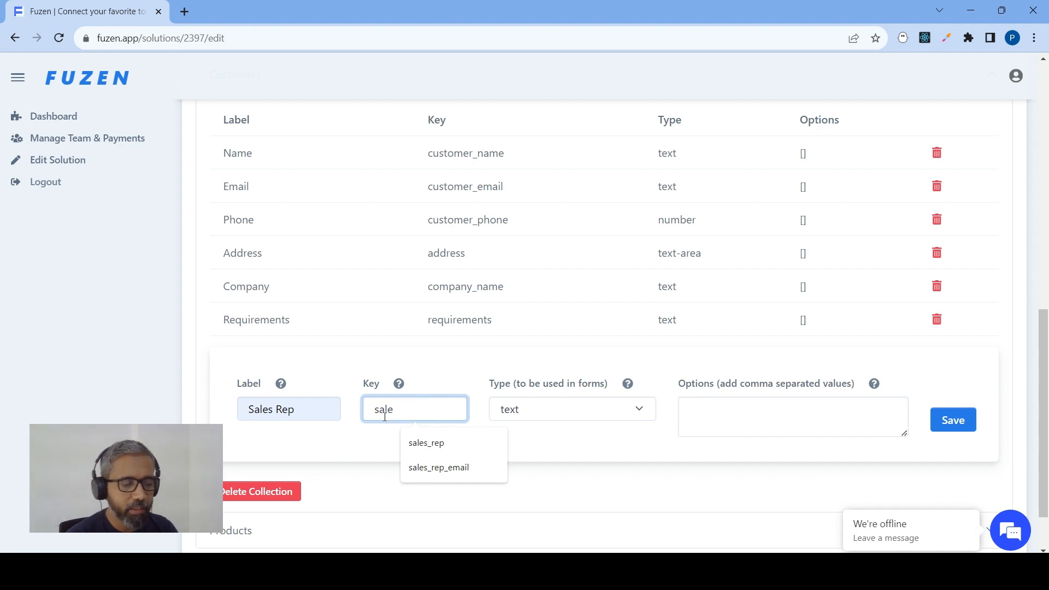
pyautogui.click(415, 467)
pyautogui.moveTo(374, 409); pyautogui.dragTo(453, 415)
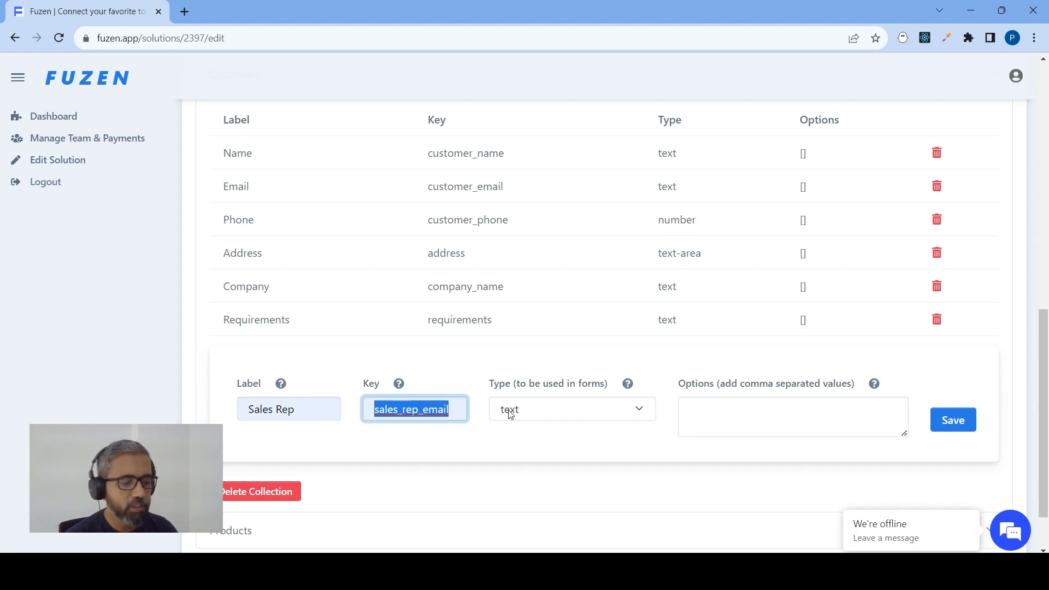
pyautogui.click(526, 417)
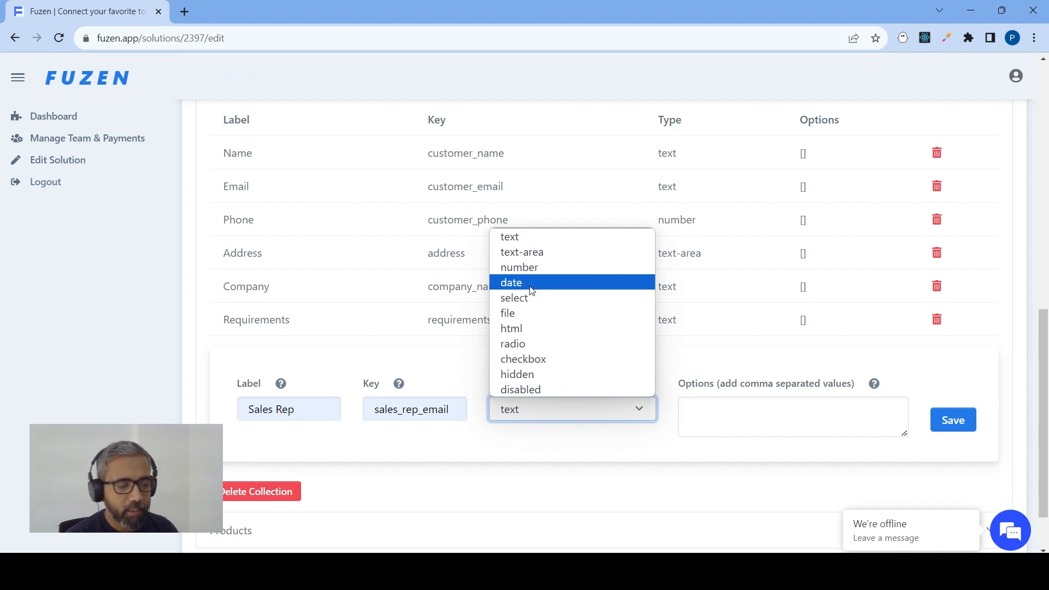
pyautogui.click(524, 244)
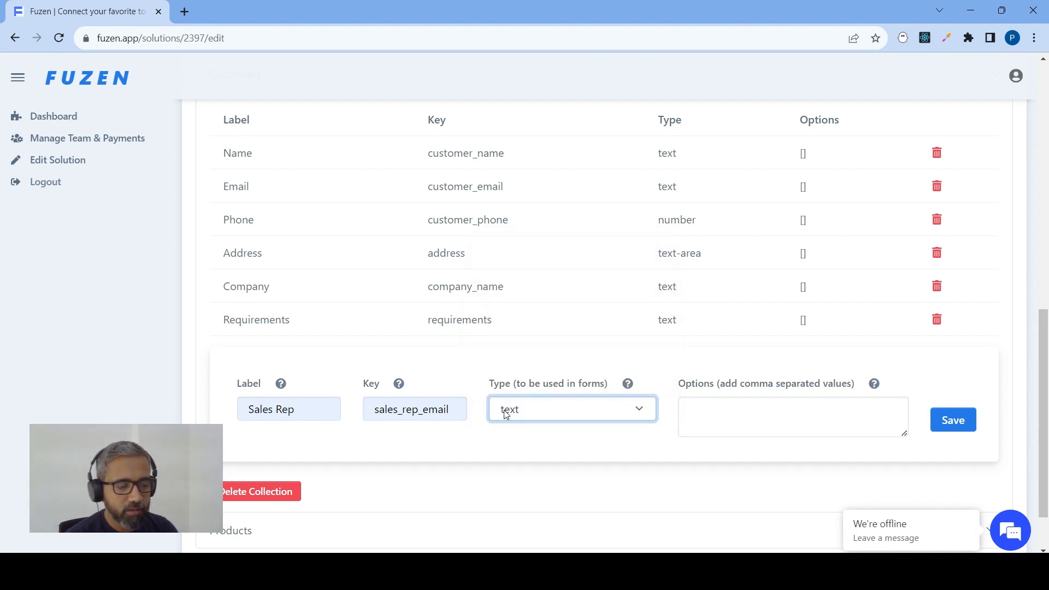
pyautogui.click(536, 415)
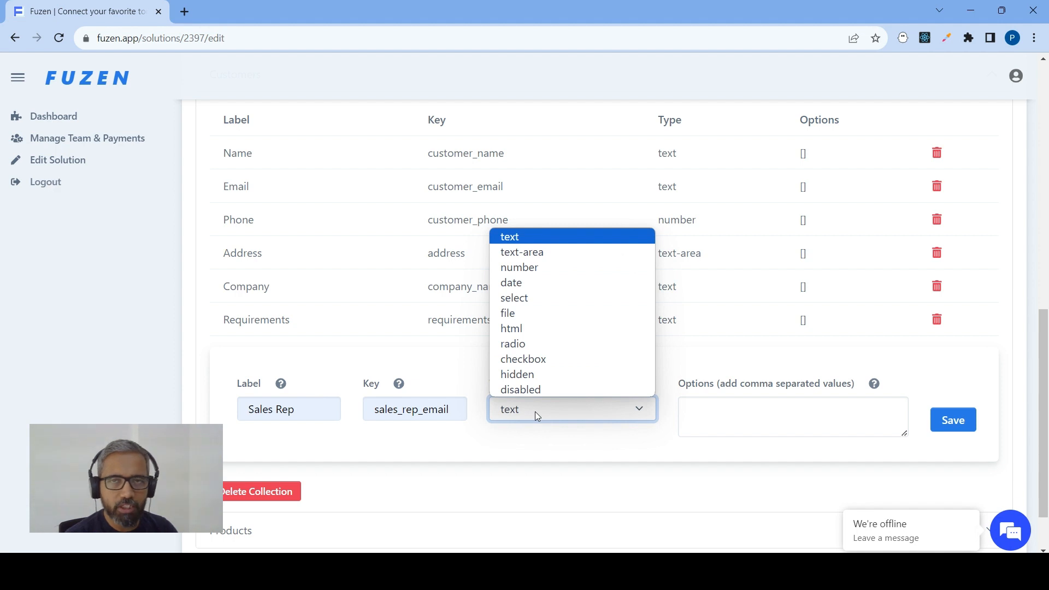
pyautogui.click(542, 240)
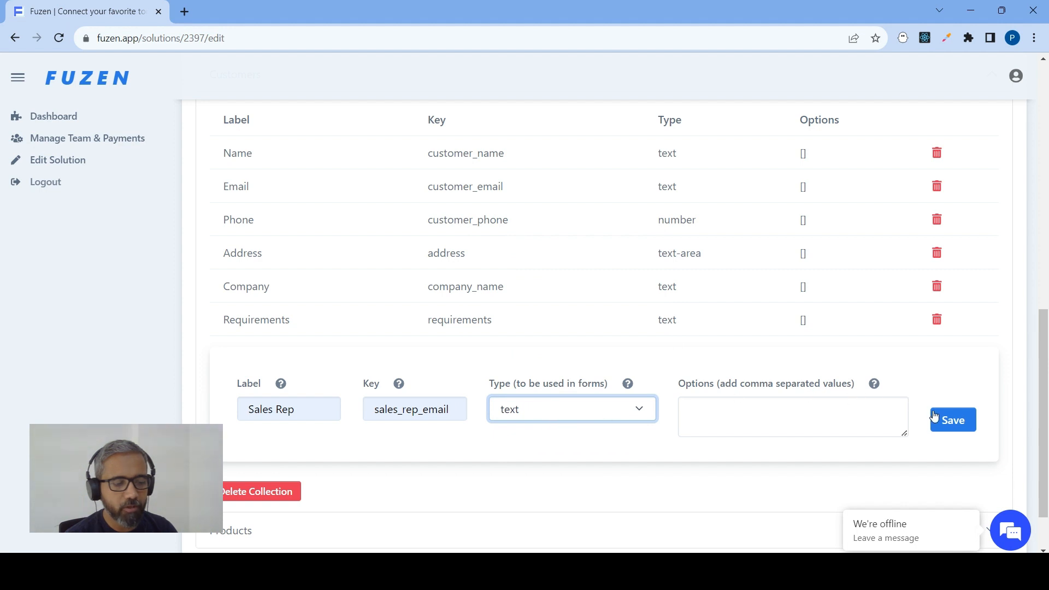
pyautogui.click(947, 421)
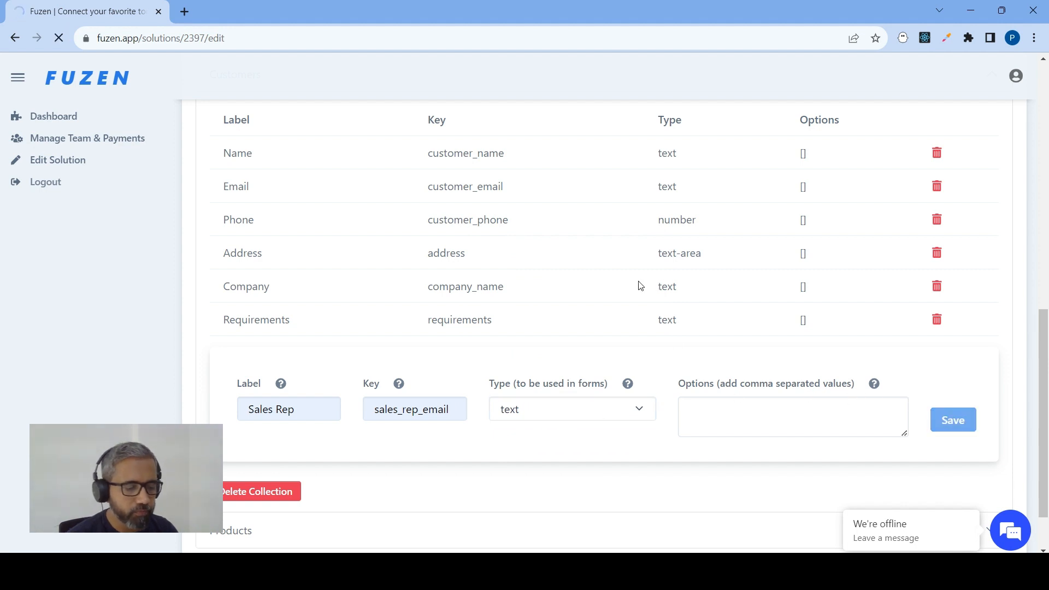
# Set up a new field in the Customers collection's data structure with label Status, key status and type select
pyautogui.scroll(-3, 419, 269)
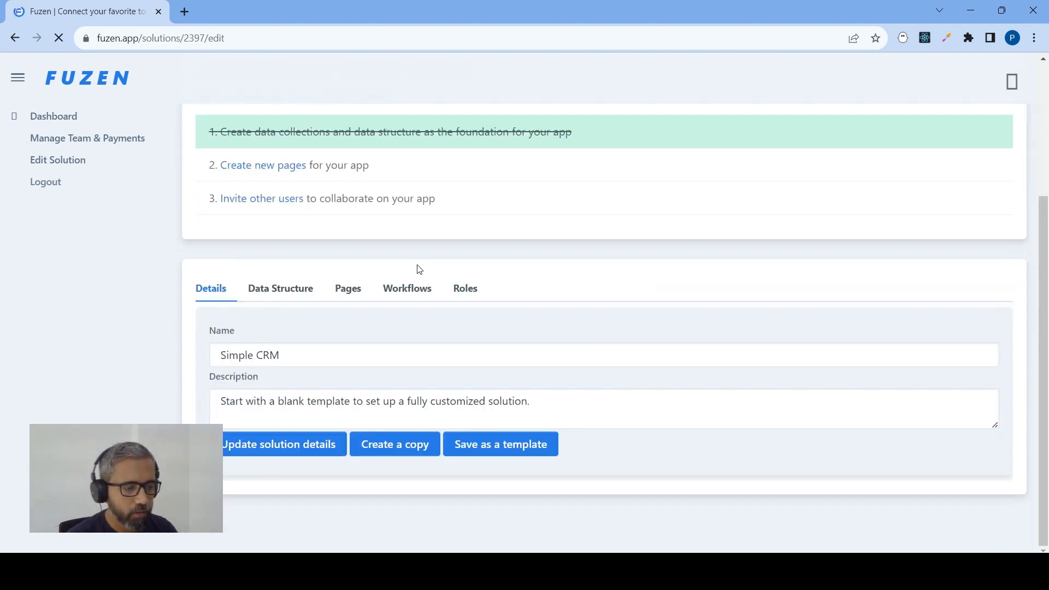
pyautogui.click(284, 289)
pyautogui.scroll(-6, 369, 258)
pyautogui.scroll(-1, 304, 335)
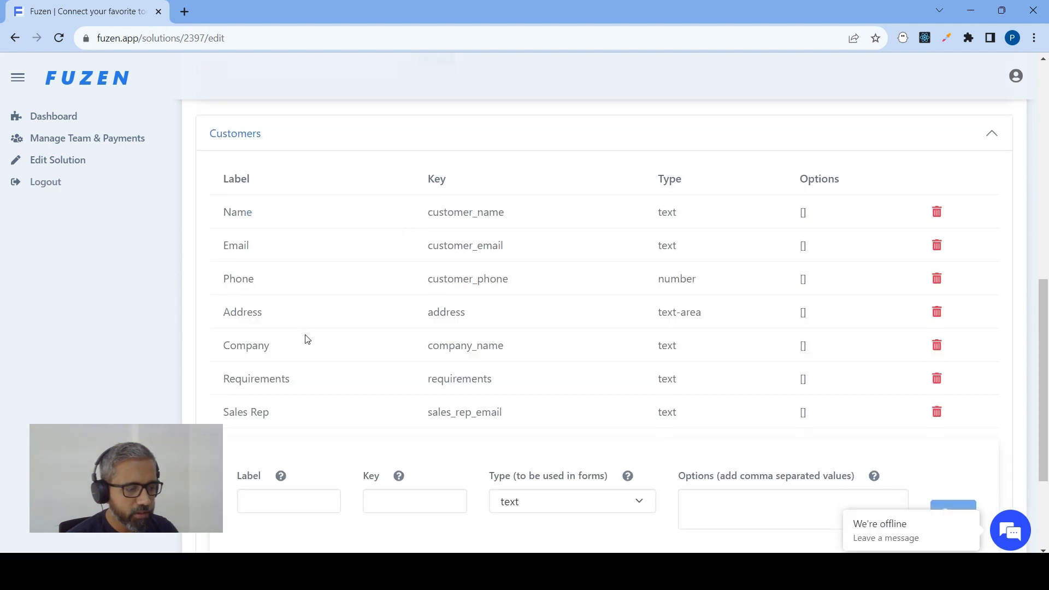
pyautogui.scroll(-3, 304, 339)
pyautogui.click(289, 341)
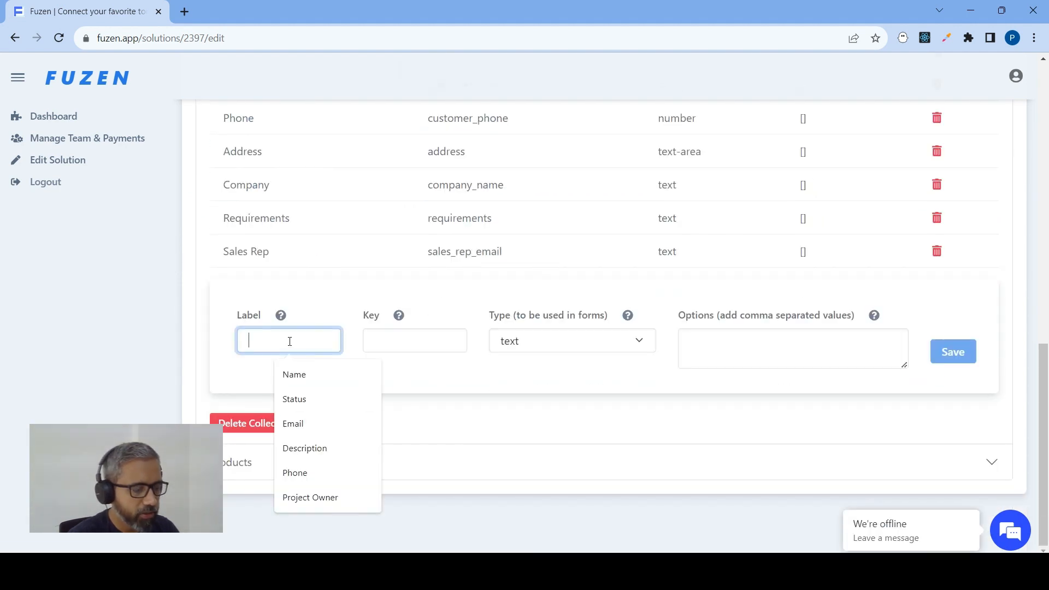
pyautogui.write('Stat')
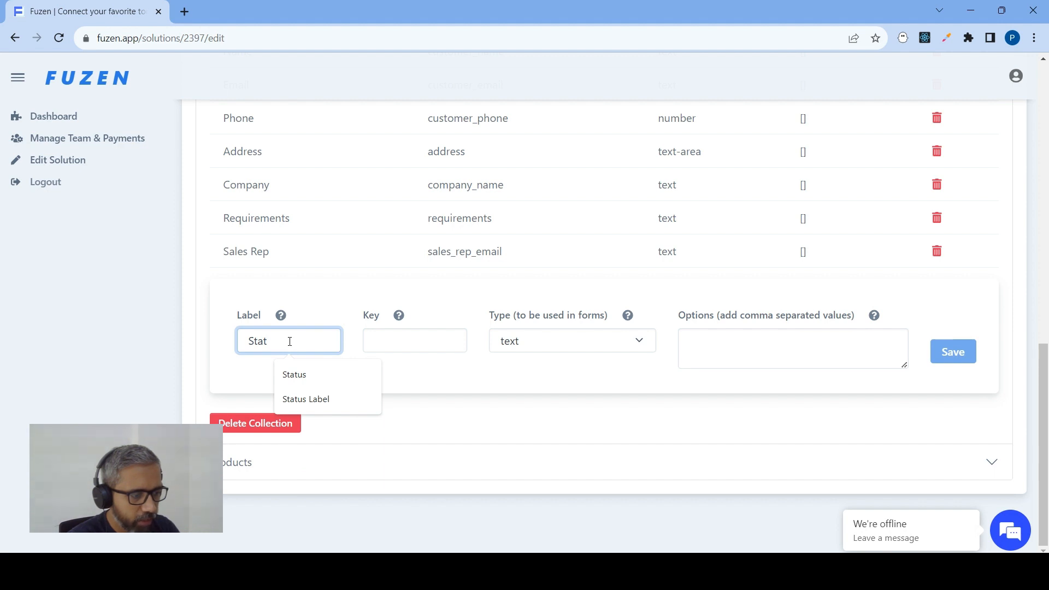
pyautogui.click(315, 373)
pyautogui.click(414, 341)
pyautogui.click(448, 375)
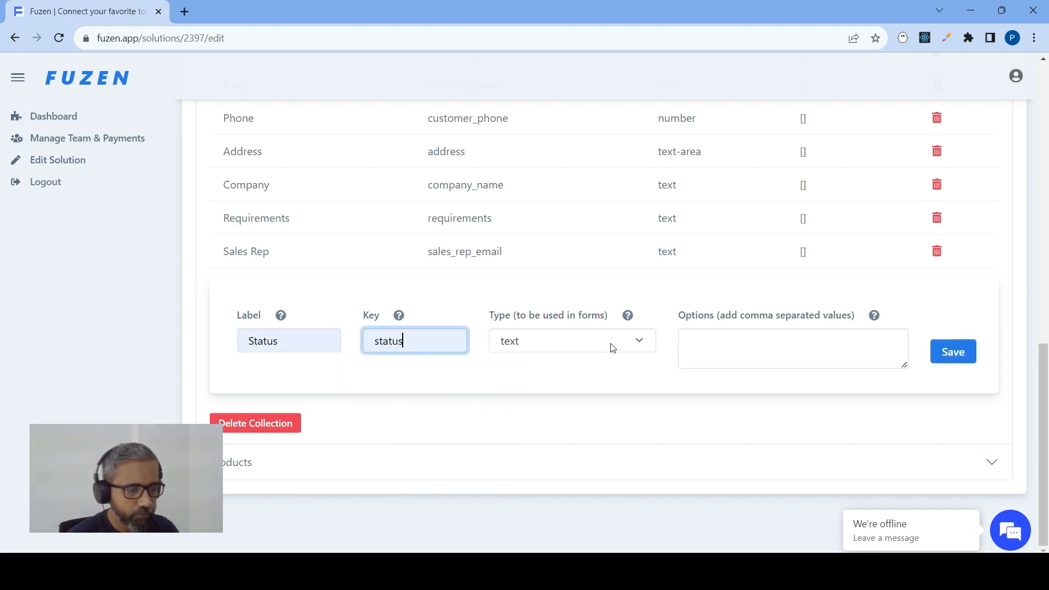
pyautogui.doubleClick(612, 345)
pyautogui.click(621, 341)
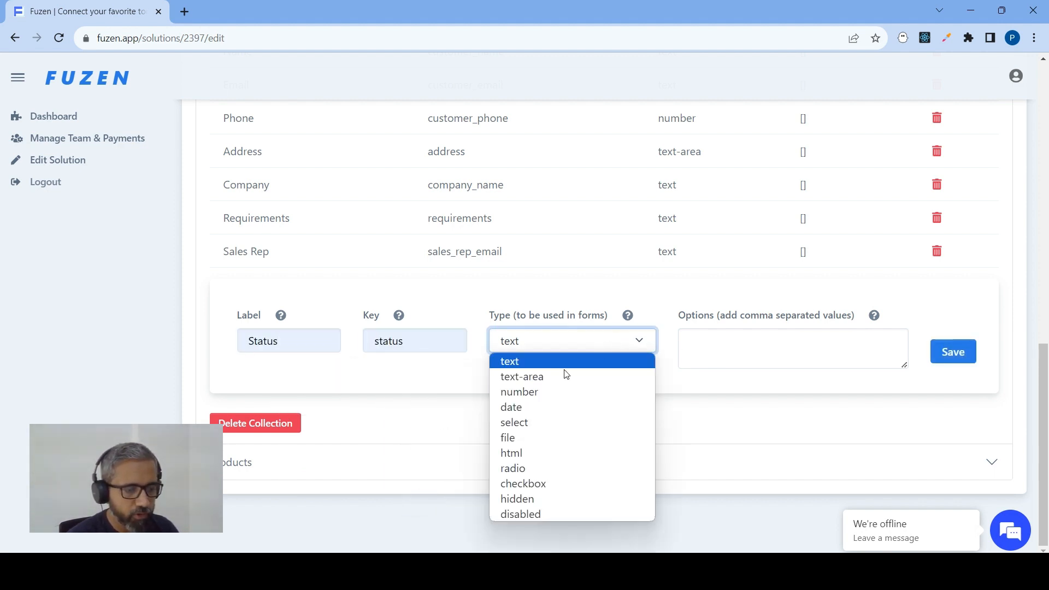
pyautogui.click(540, 422)
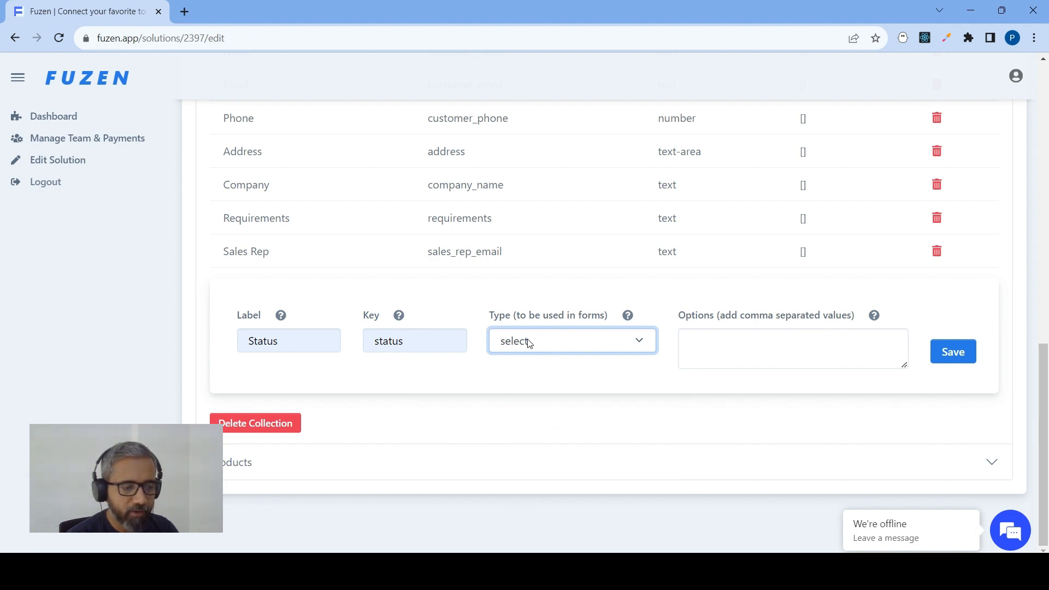
# Enter the Status options Fresh, Qualified, Meeting Done, Proposal Sent, Closed and Cold, and save the field
pyautogui.click(712, 350)
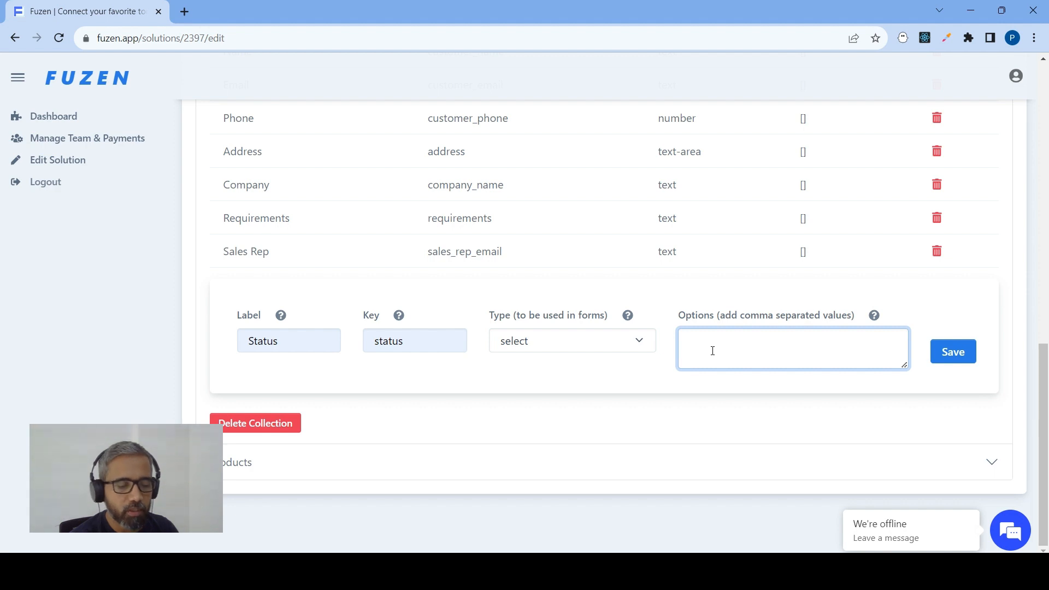
pyautogui.write('Fresh,')
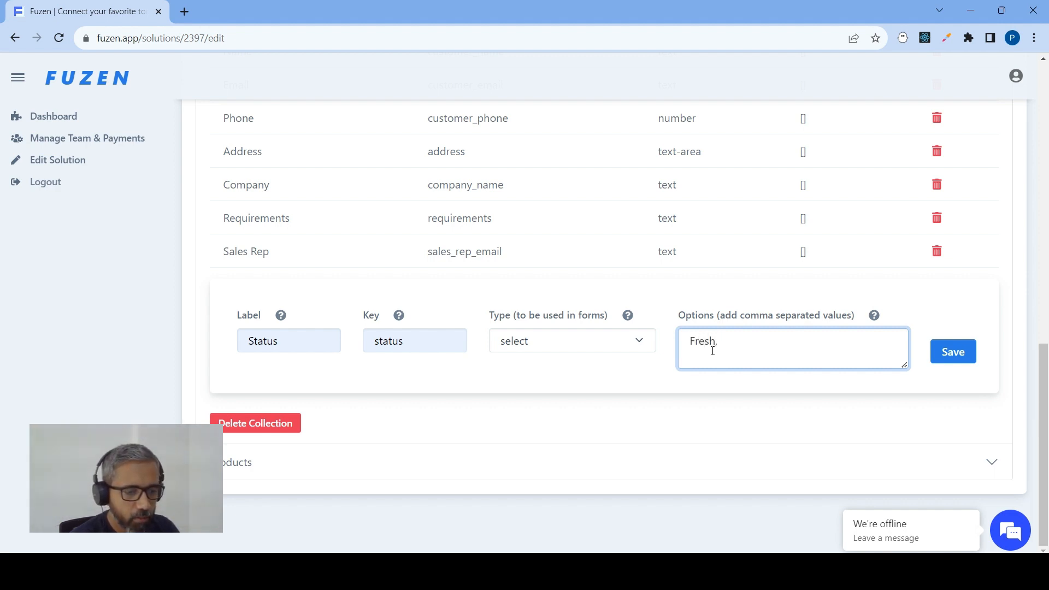
pyautogui.write('Qu')
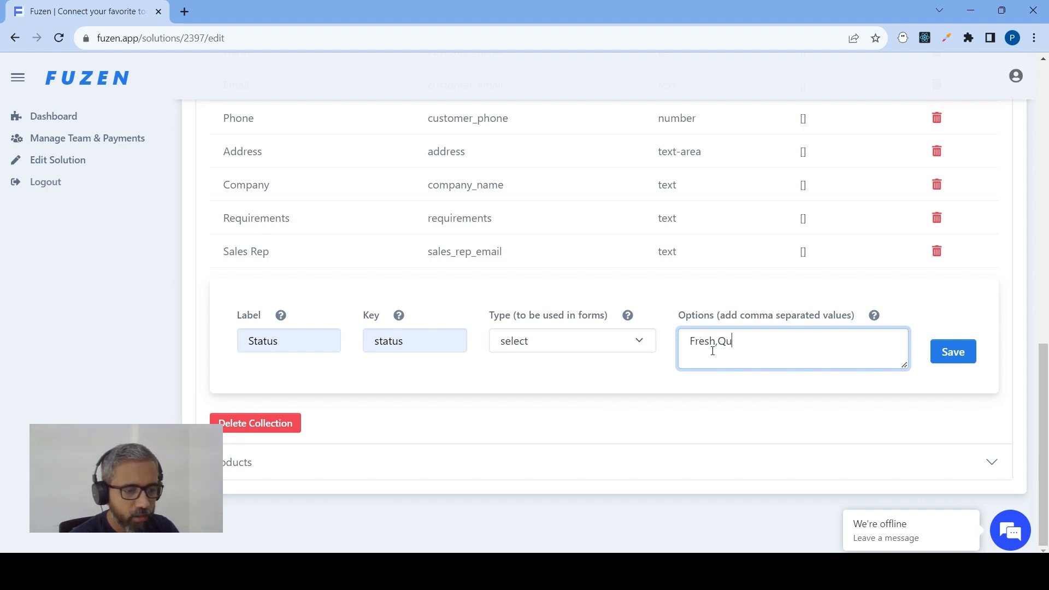
pyautogui.write('ali')
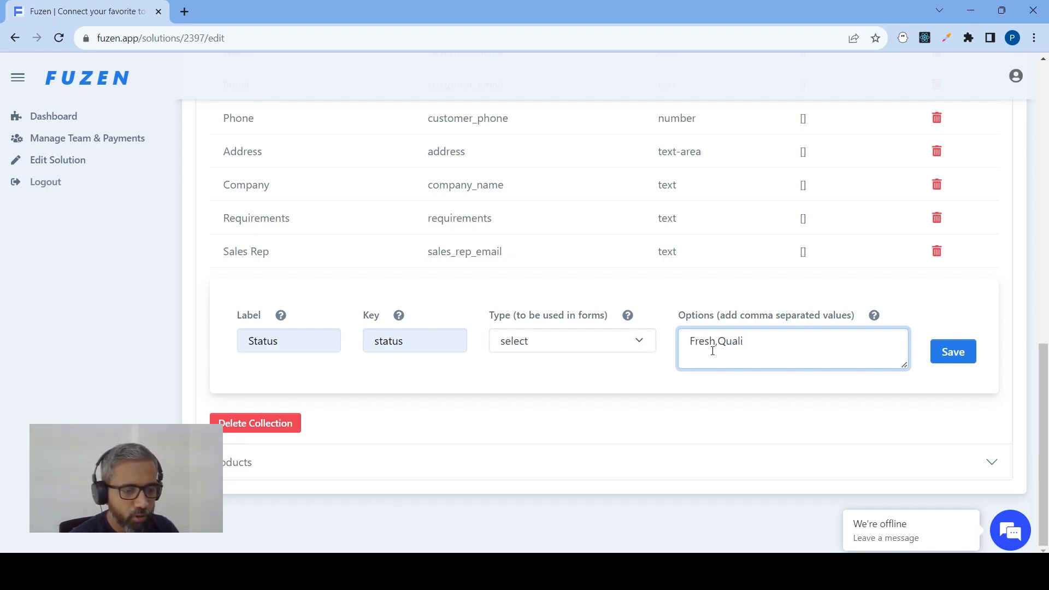
pyautogui.write('fied,')
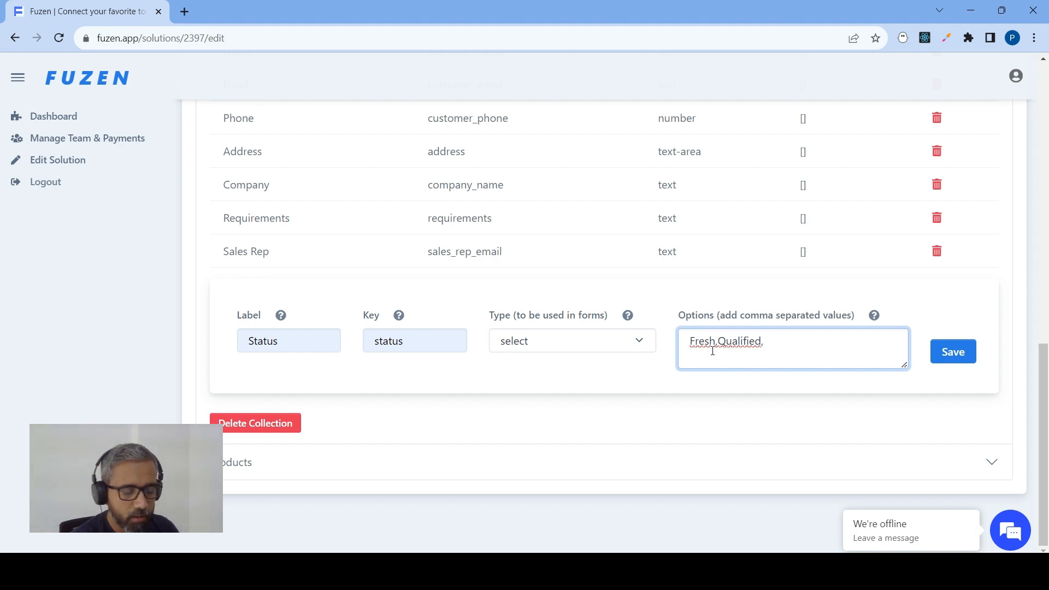
pyautogui.write('Meeting')
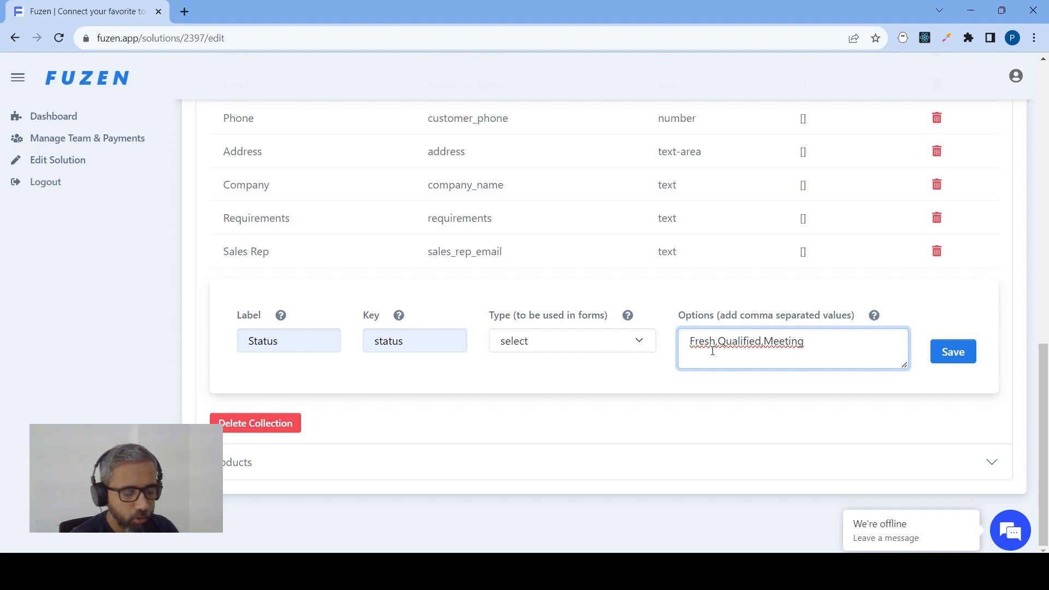
pyautogui.write(' Done,')
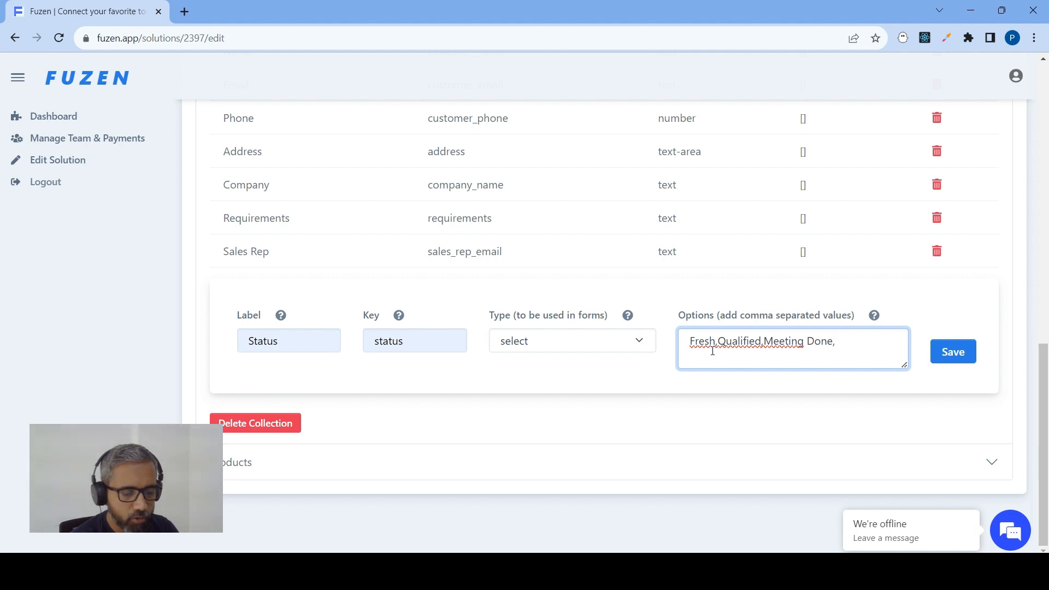
pyautogui.write('Proposal')
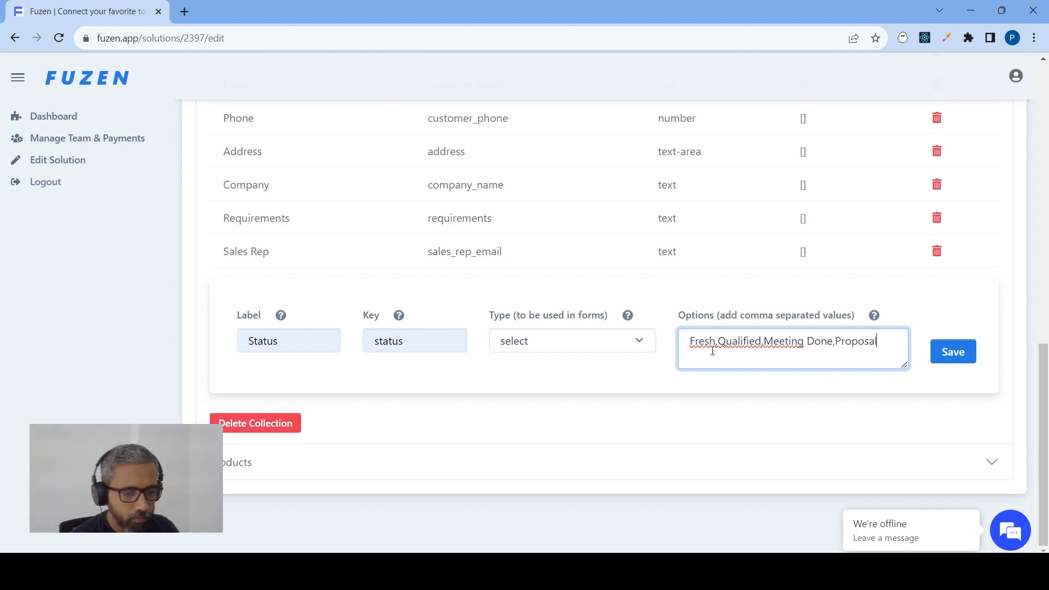
pyautogui.write(' Sent,')
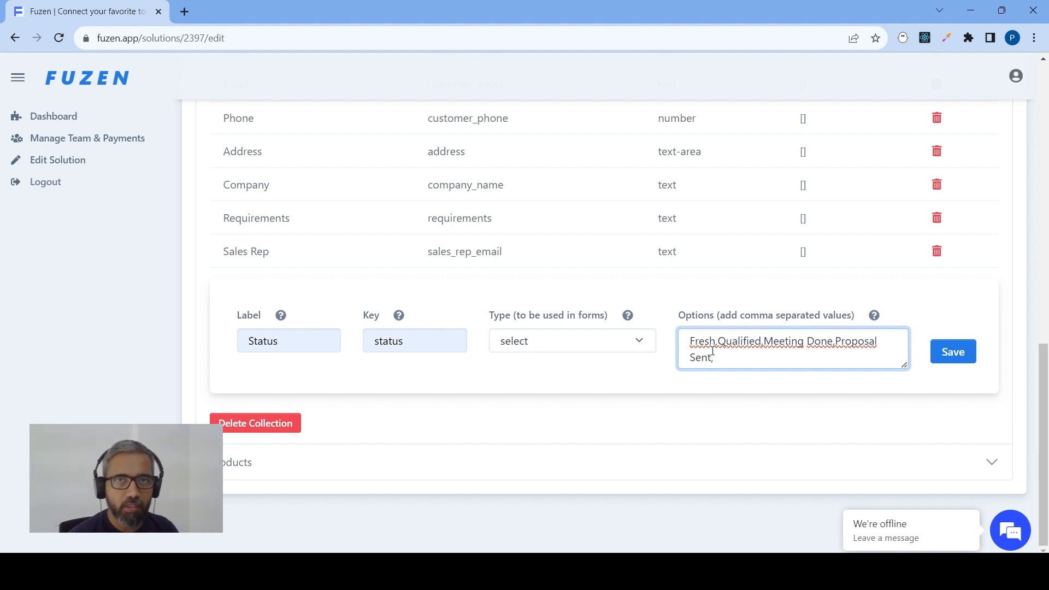
pyautogui.write('Closed,')
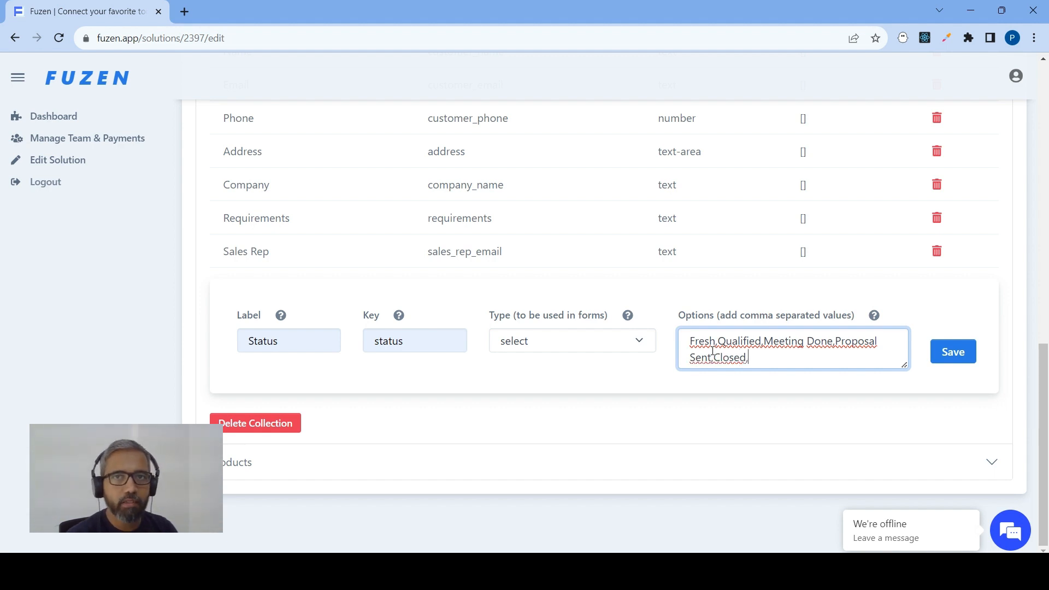
pyautogui.write('Cold')
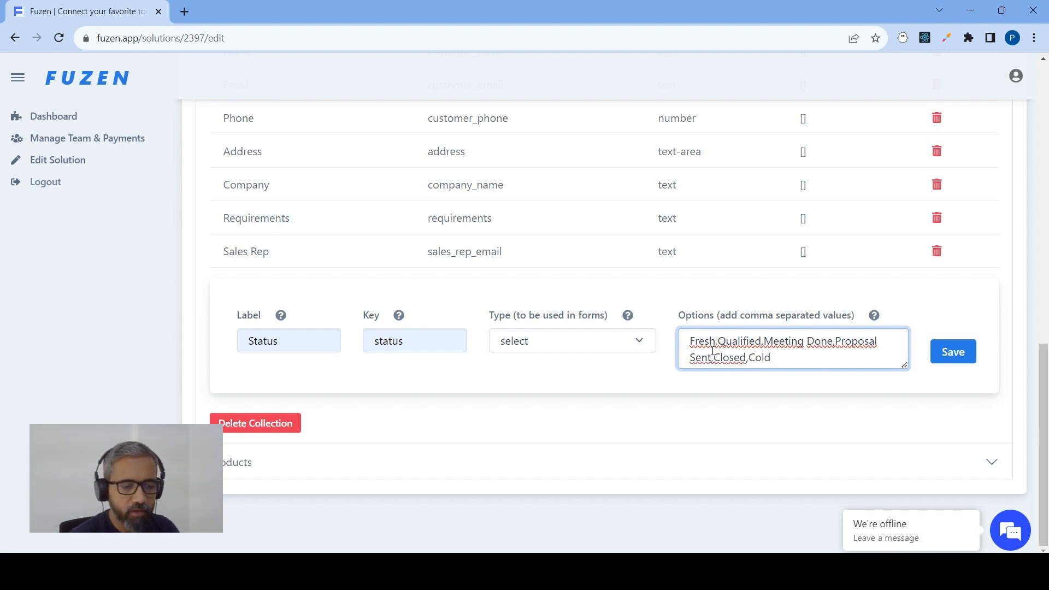
pyautogui.moveTo(690, 340); pyautogui.dragTo(714, 357)
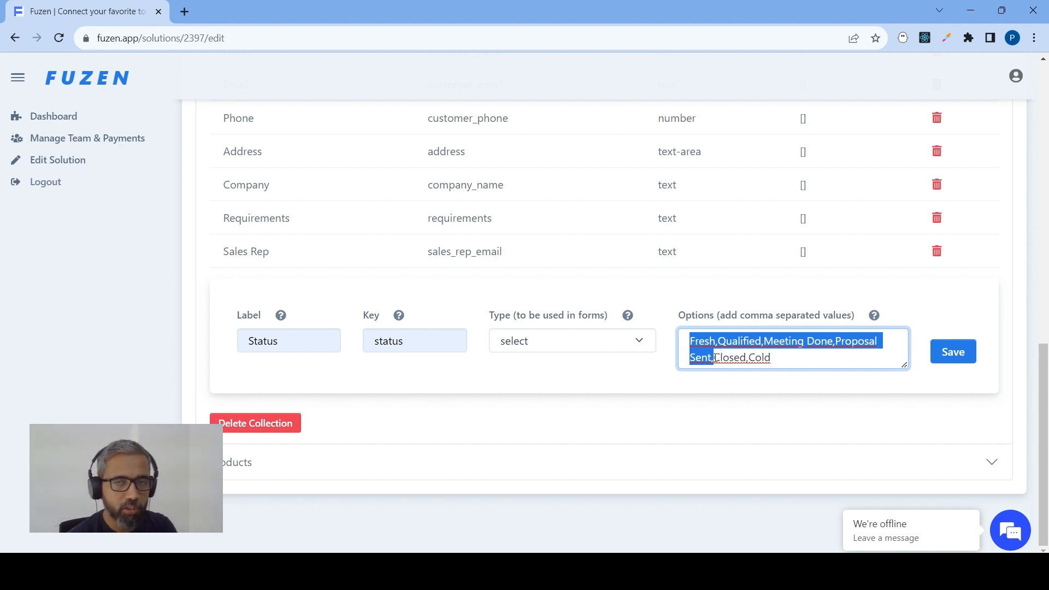
pyautogui.moveTo(715, 358); pyautogui.dragTo(772, 359)
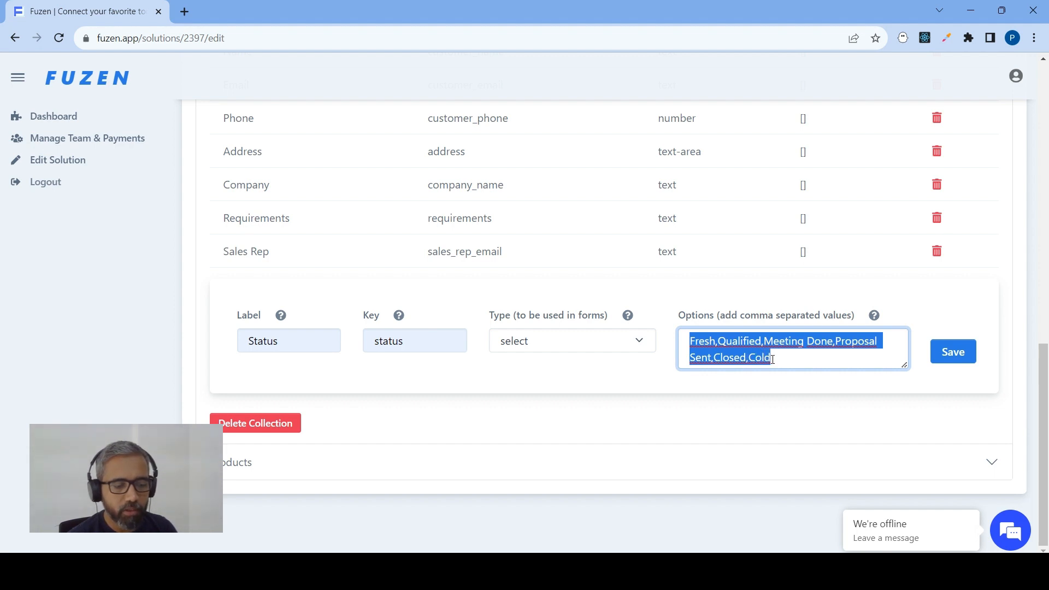
pyautogui.click(958, 359)
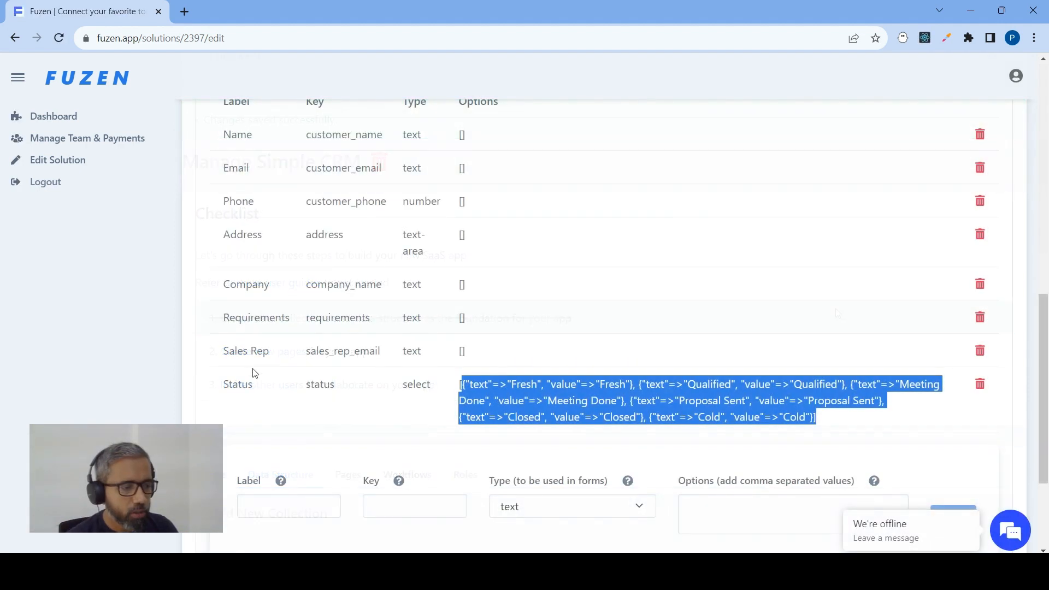
# In the Products collection, add and save a field labelled Name with key product_name and type text
pyautogui.scroll(-3, 243, 468)
pyautogui.click(244, 468)
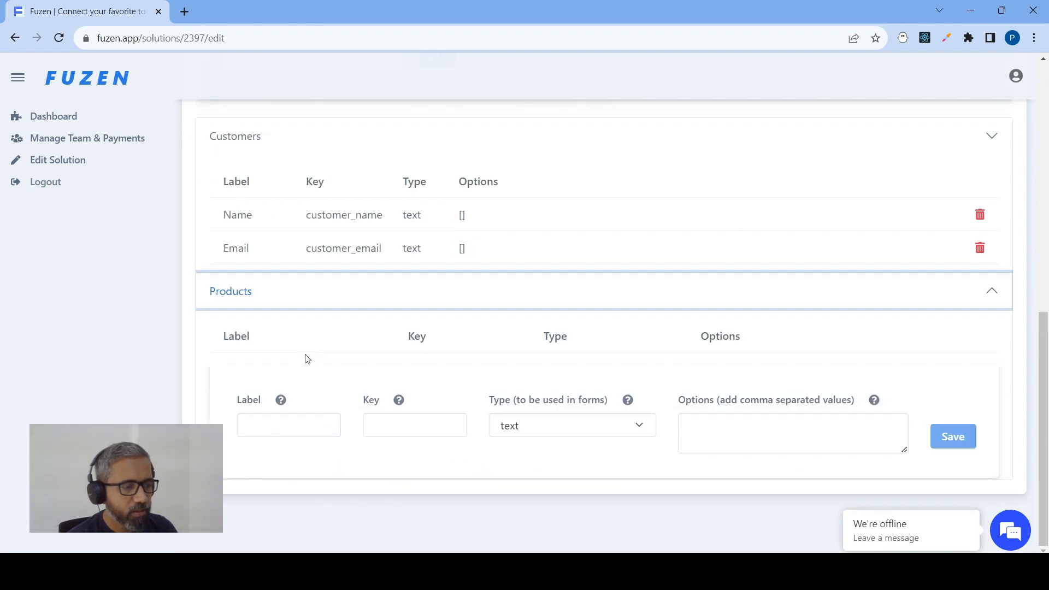
pyautogui.click(294, 378)
pyautogui.write('P')
pyautogui.press('BackSpace')
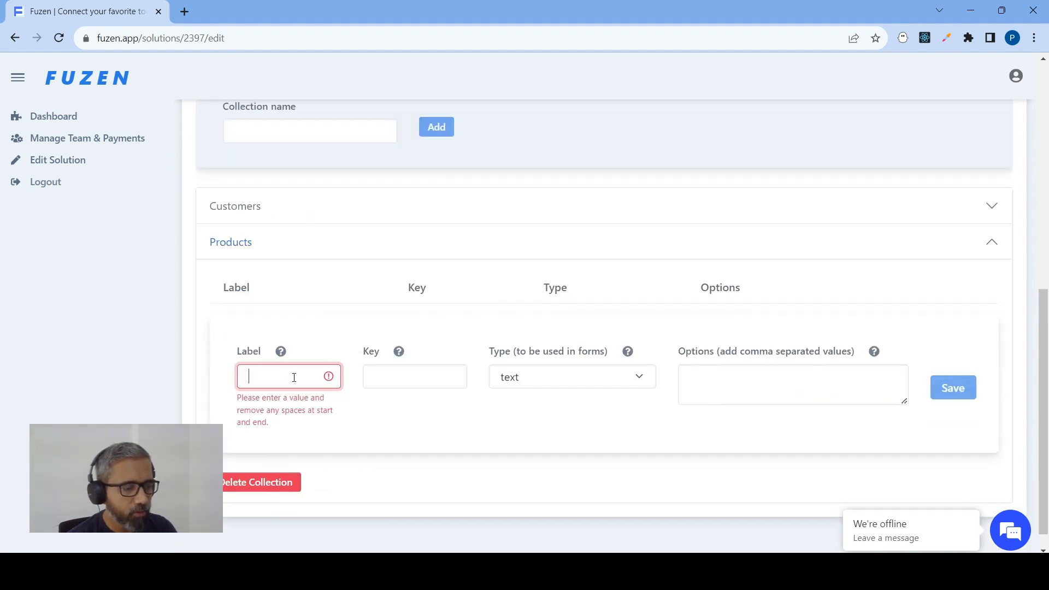
pyautogui.write('Name')
pyautogui.press('Tab')
pyautogui.press('Tab')
pyautogui.write('product_name')
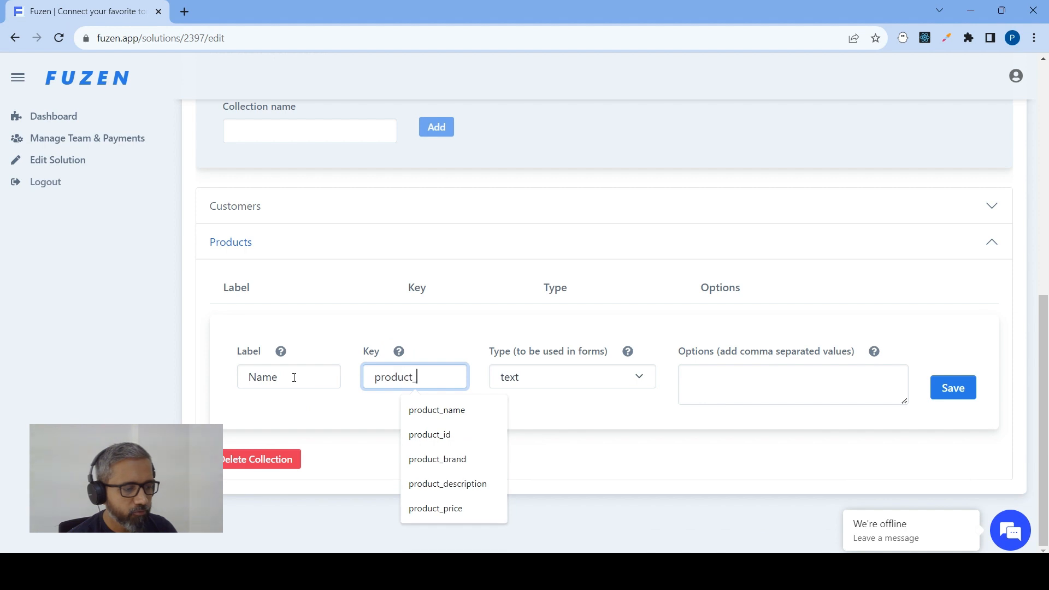
pyautogui.press('Tab')
pyautogui.click(953, 387)
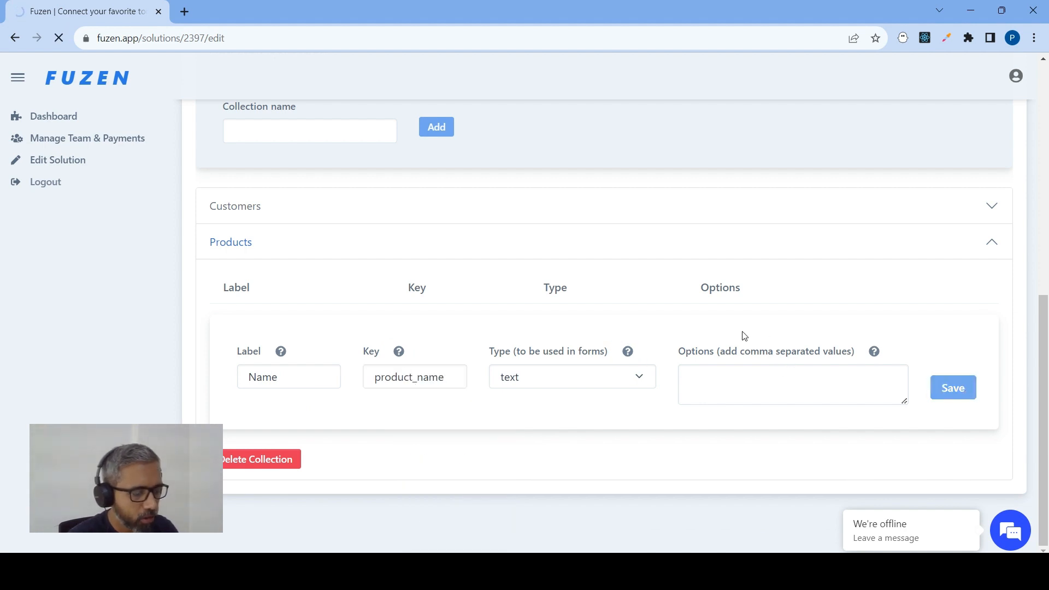
# Add and save a Products field labelled Product Tyle with key product_type and type text
pyautogui.scroll(-9, 591, 313)
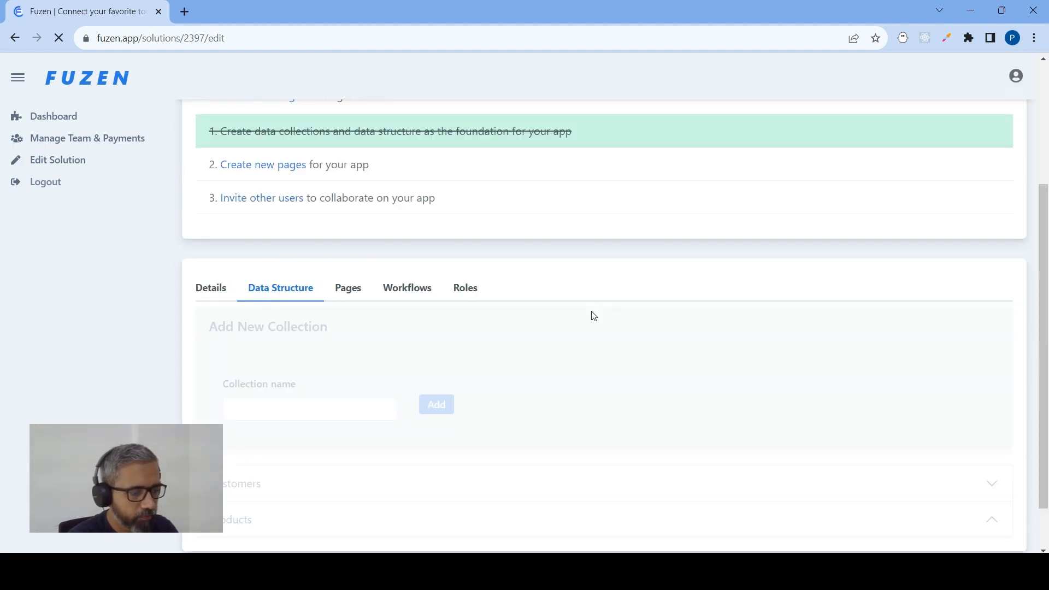
pyautogui.click(293, 373)
pyautogui.write('Product')
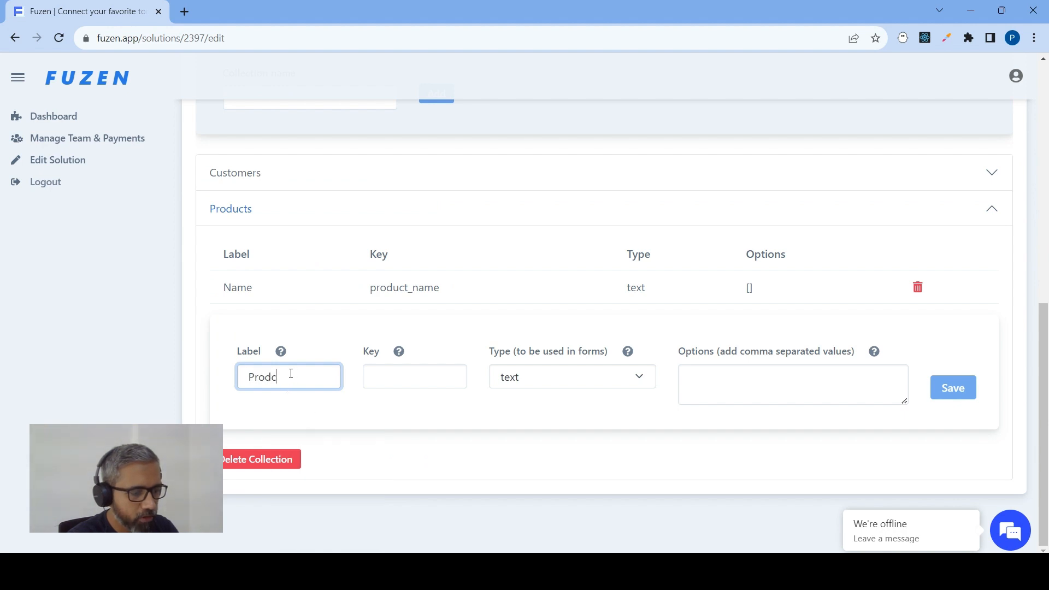
pyautogui.write(' Type')
pyautogui.press('Tab')
pyautogui.write('pro')
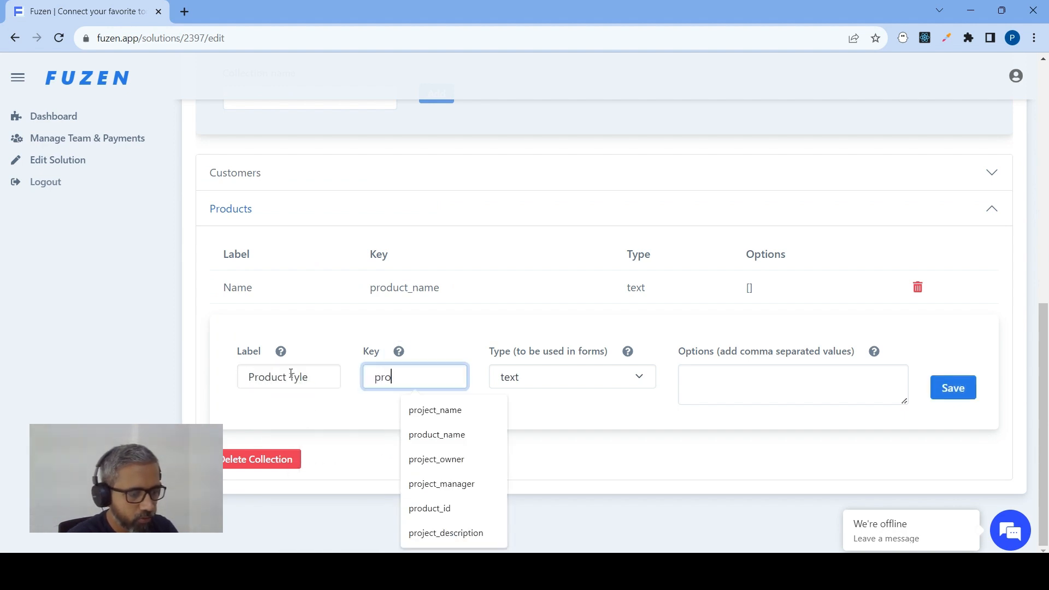
pyautogui.write('duct_type')
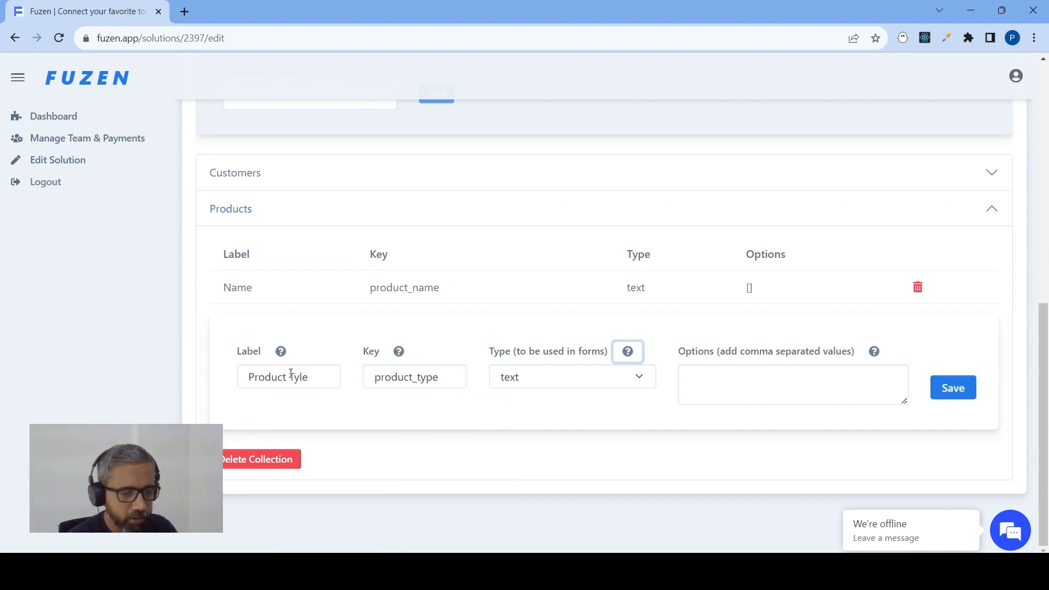
pyautogui.click(956, 387)
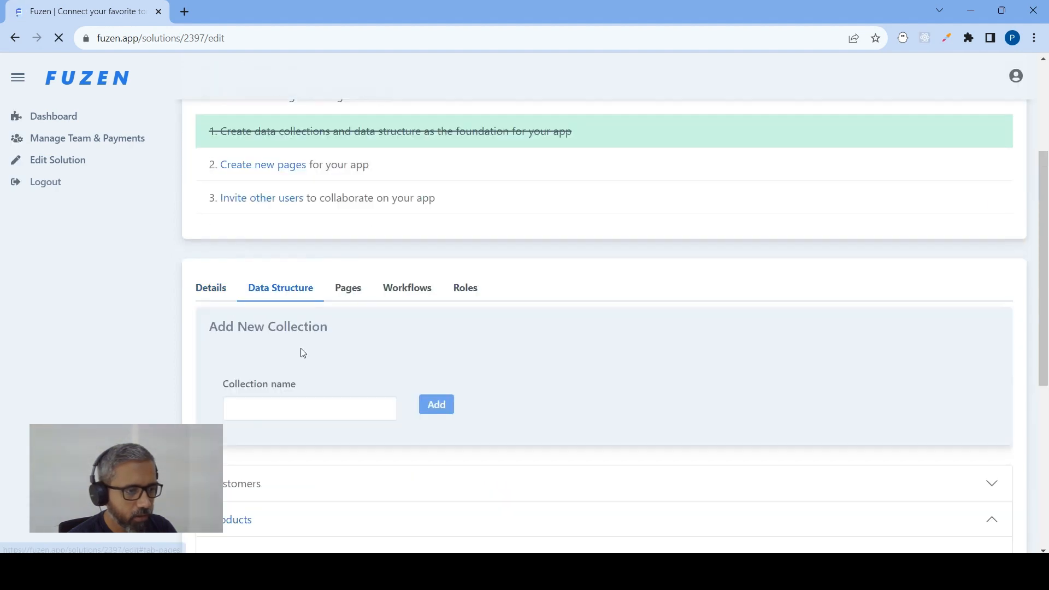
# Set up a new Products field with label Currency, key currency and type select
pyautogui.write('Curre')
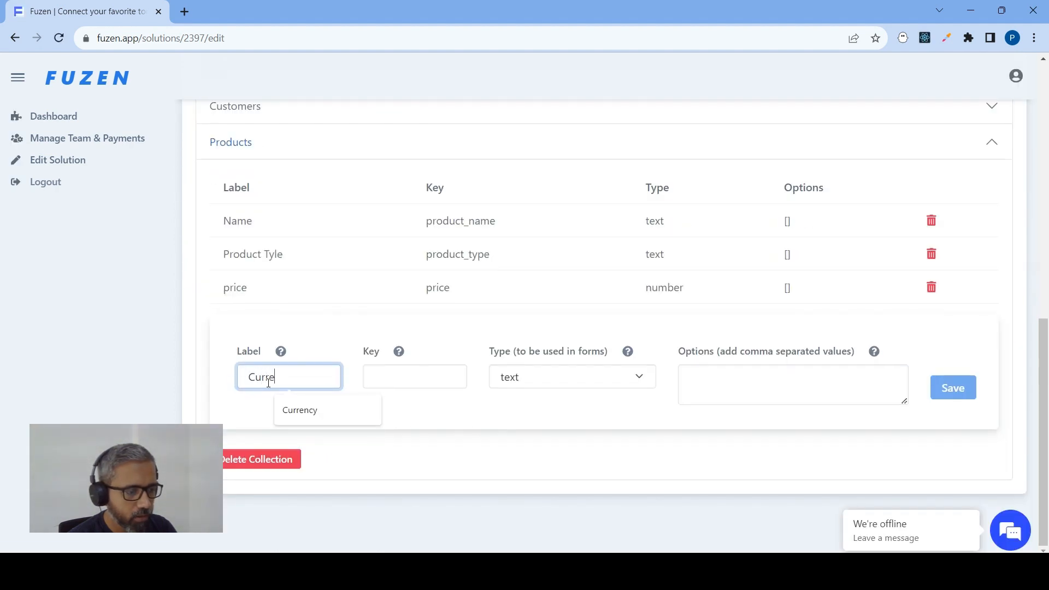
pyautogui.click(289, 409)
pyautogui.click(432, 370)
pyautogui.write('curre')
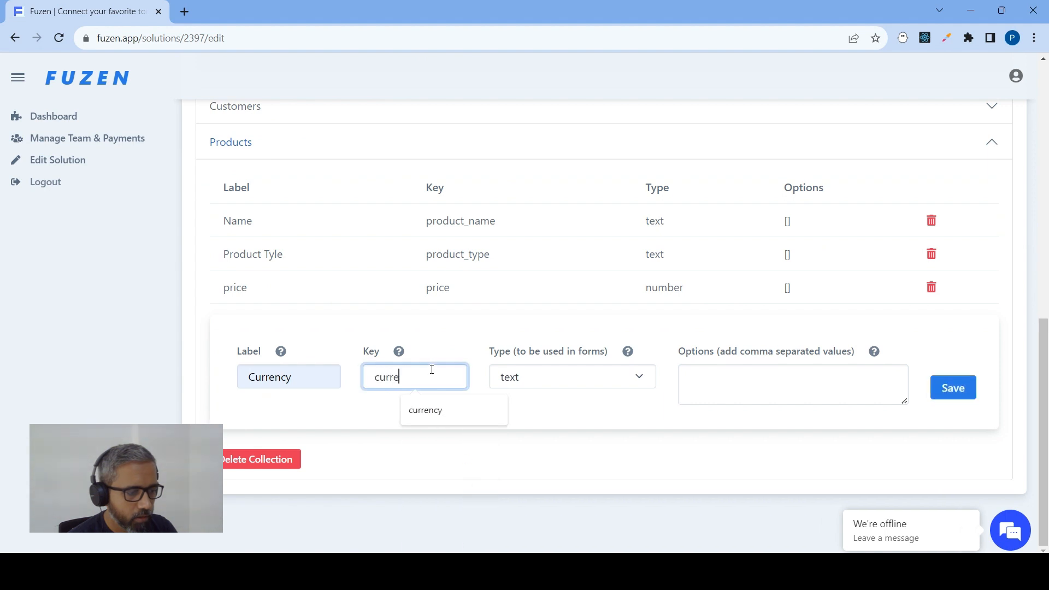
pyautogui.click(450, 408)
pyautogui.click(572, 376)
pyautogui.click(534, 271)
# Enter the Currency options USD, EUR and GBP, and save the field
pyautogui.click(717, 379)
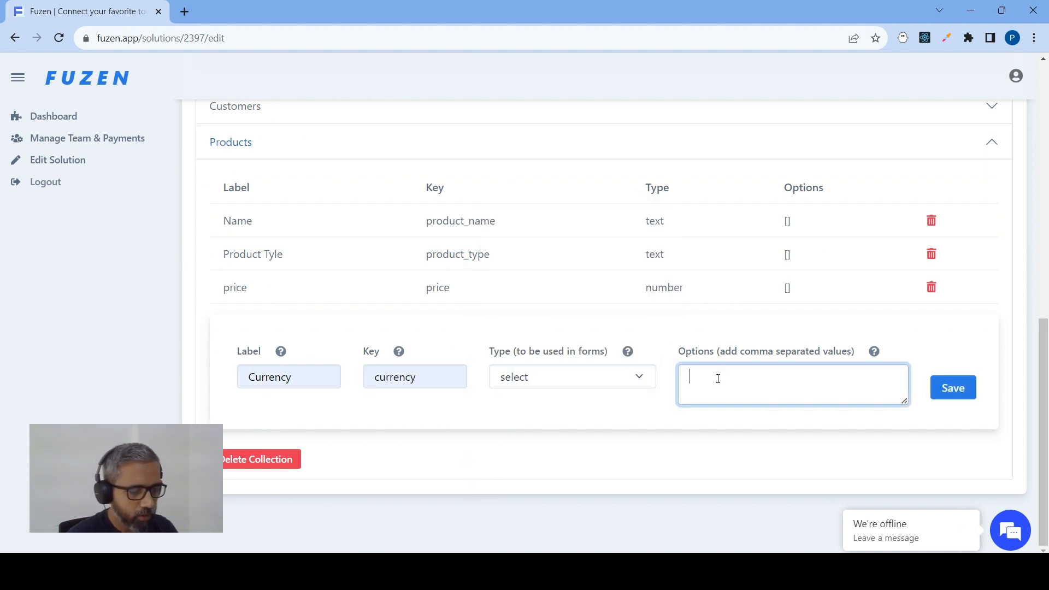
pyautogui.write('USD,')
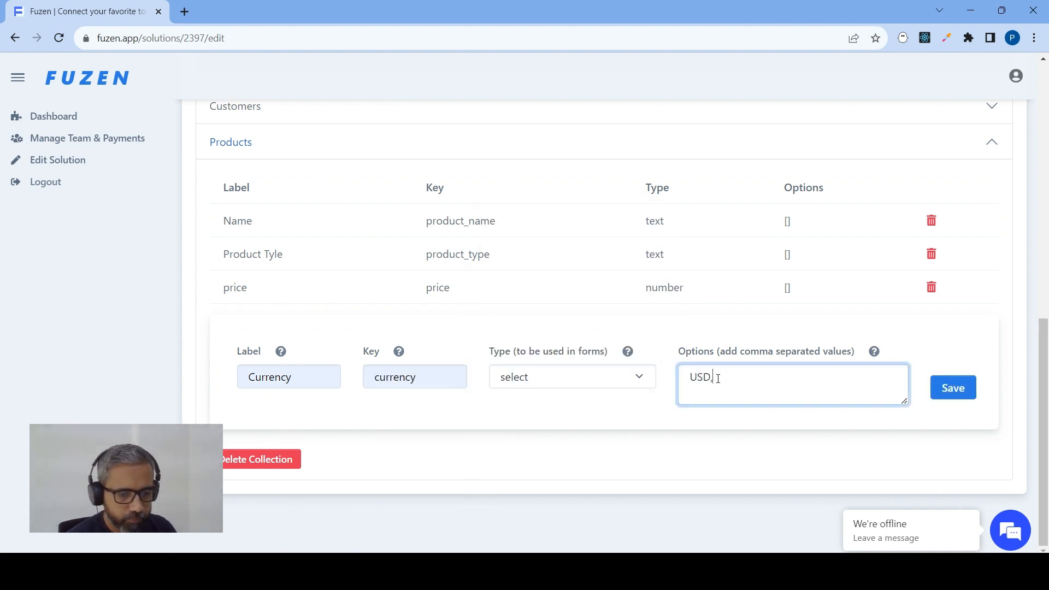
pyautogui.write('EUR,GBP')
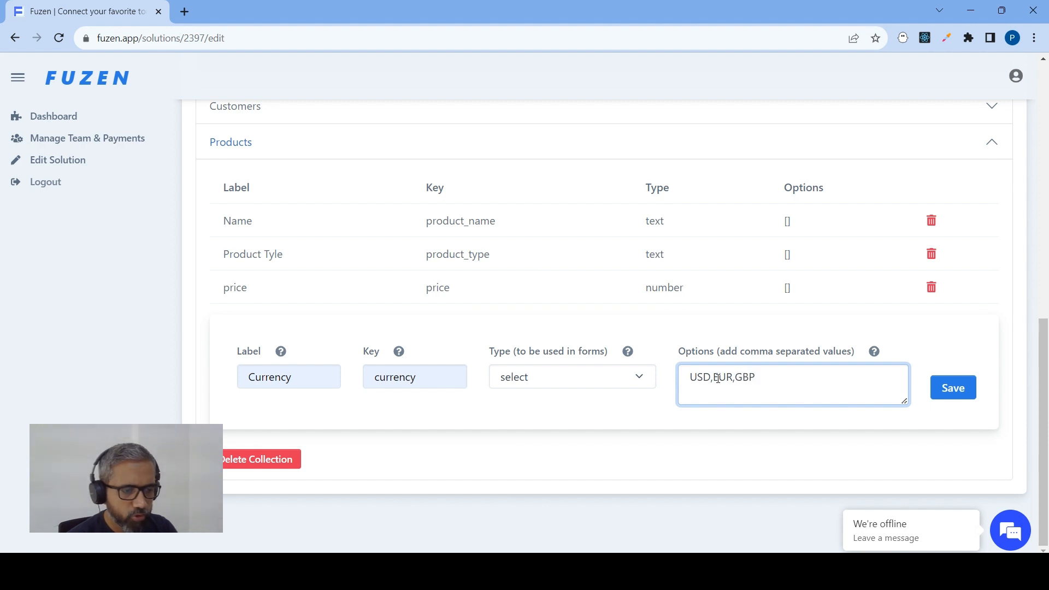
pyautogui.click(951, 391)
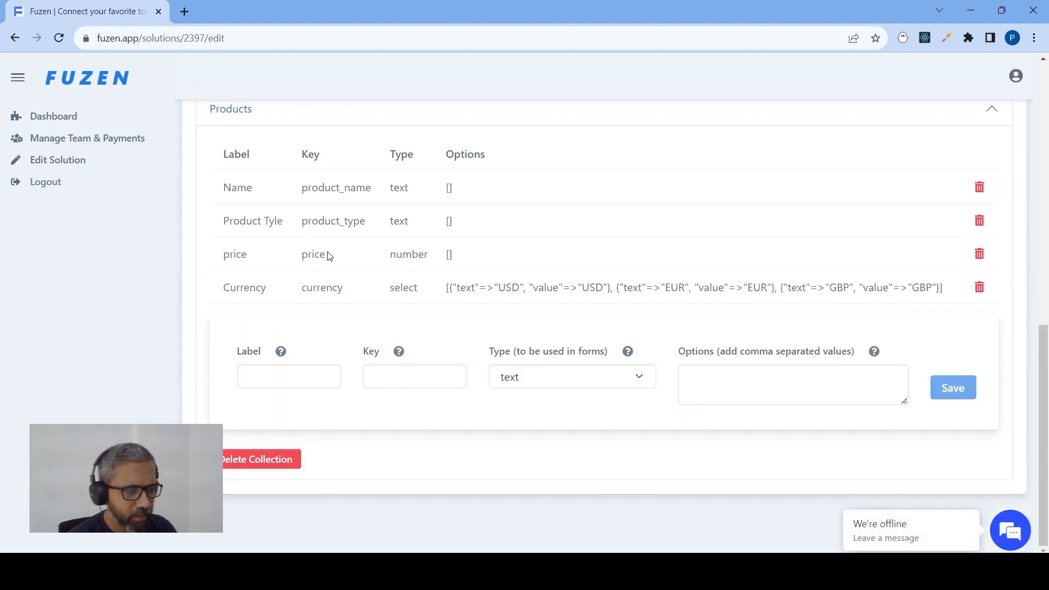
# Replace the lowercase price field in Products with a field labelled Price, with key price and type number, and save it
pyautogui.moveTo(241, 254); pyautogui.dragTo(223, 254)
pyautogui.click(975, 255)
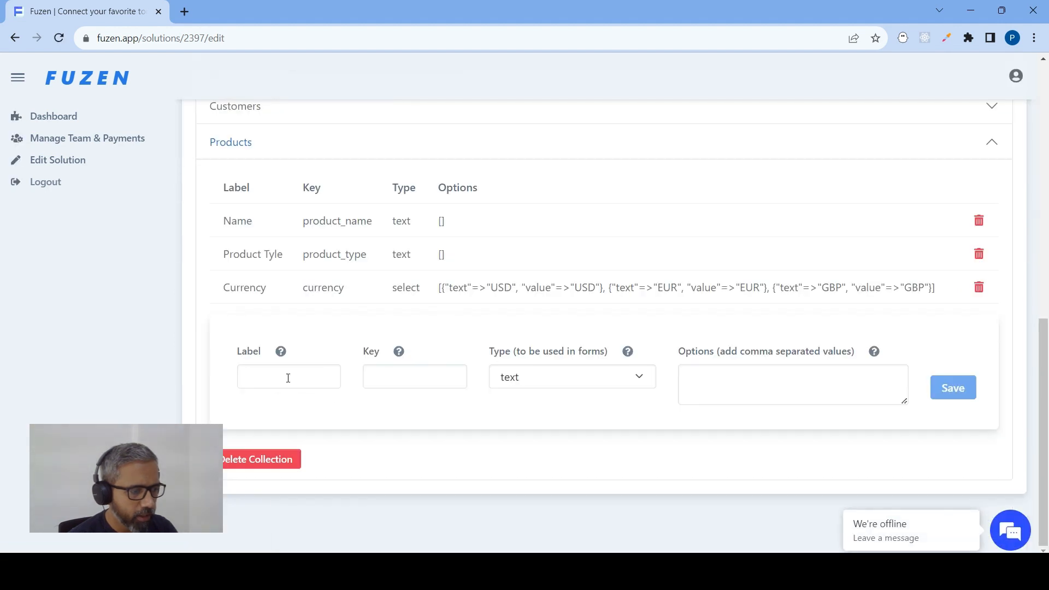
pyautogui.click(287, 377)
pyautogui.write('Price')
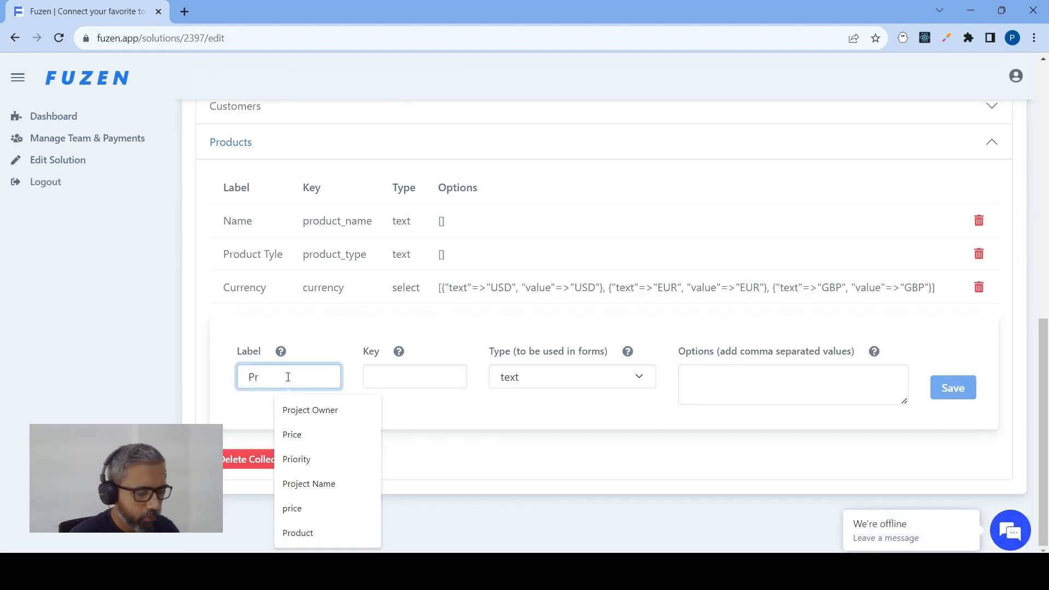
pyautogui.press('Tab')
pyautogui.write('price')
pyautogui.press('Tab')
pyautogui.press('Down')
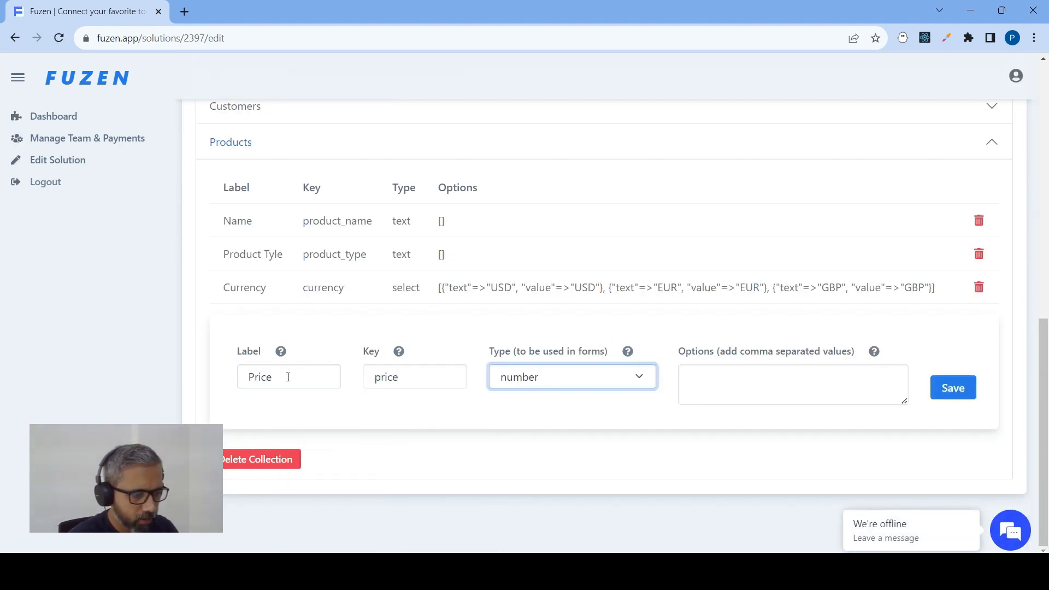
pyautogui.click(954, 388)
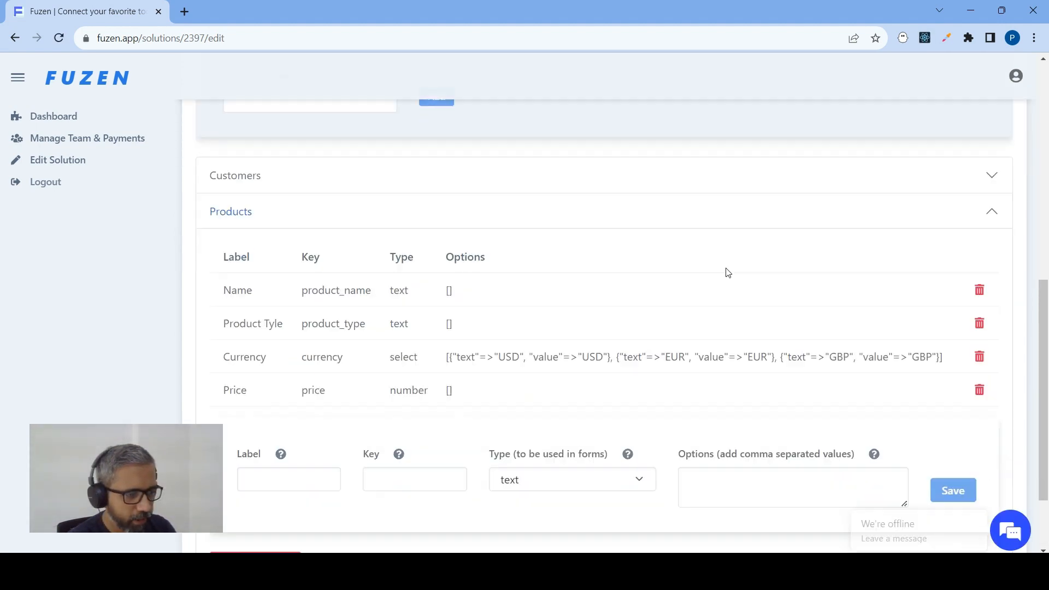
# Review the fields defined in the Customers and Products collections
pyautogui.scroll(3, 727, 273)
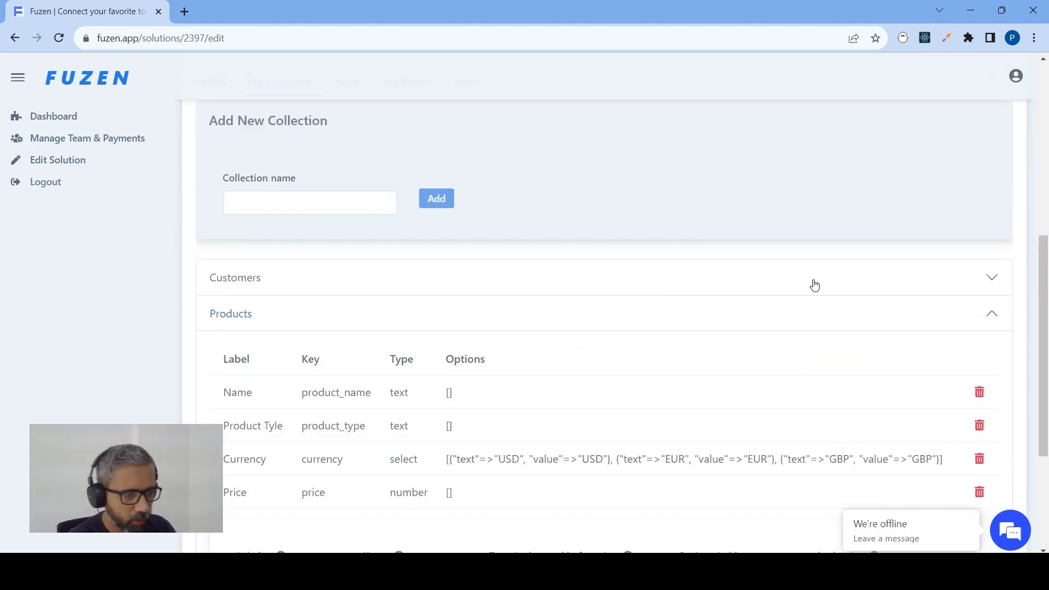
pyautogui.click(975, 281)
pyautogui.scroll(-3, 657, 318)
pyautogui.scroll(2, 659, 319)
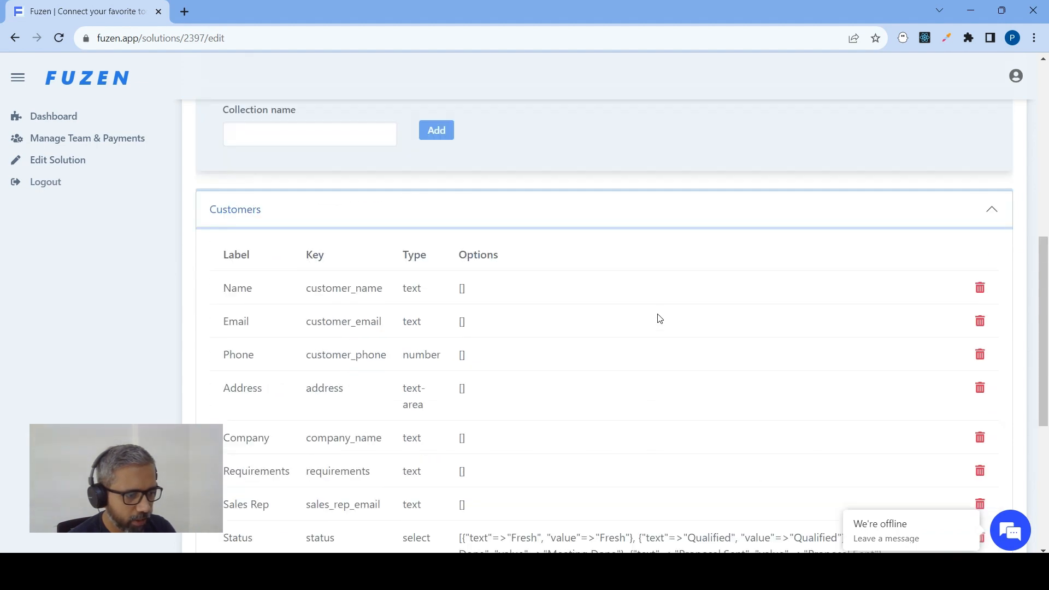
pyautogui.scroll(-5, 659, 319)
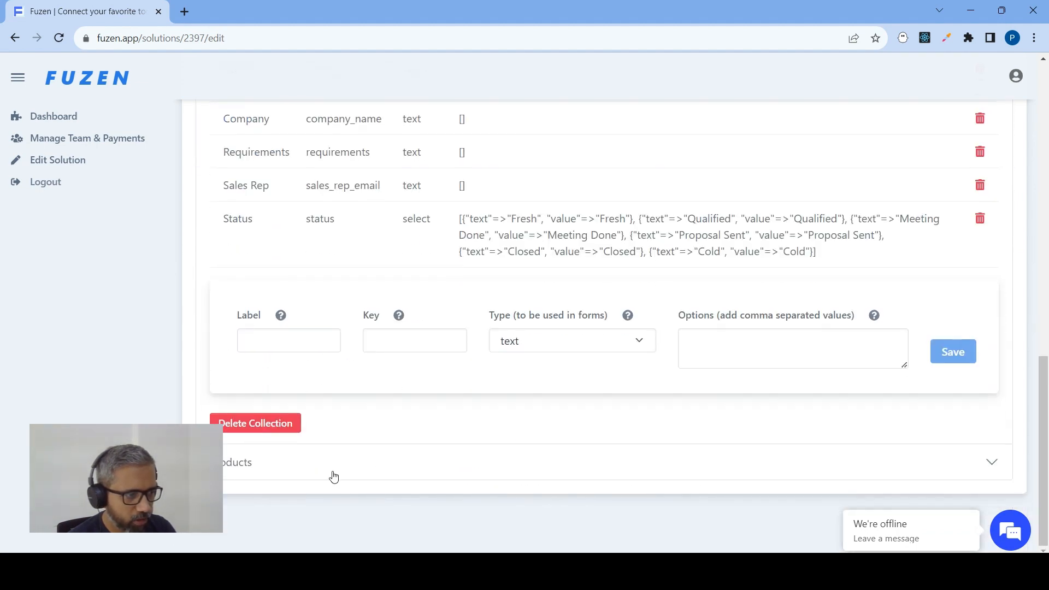
pyautogui.click(335, 472)
pyautogui.scroll(10, 398, 417)
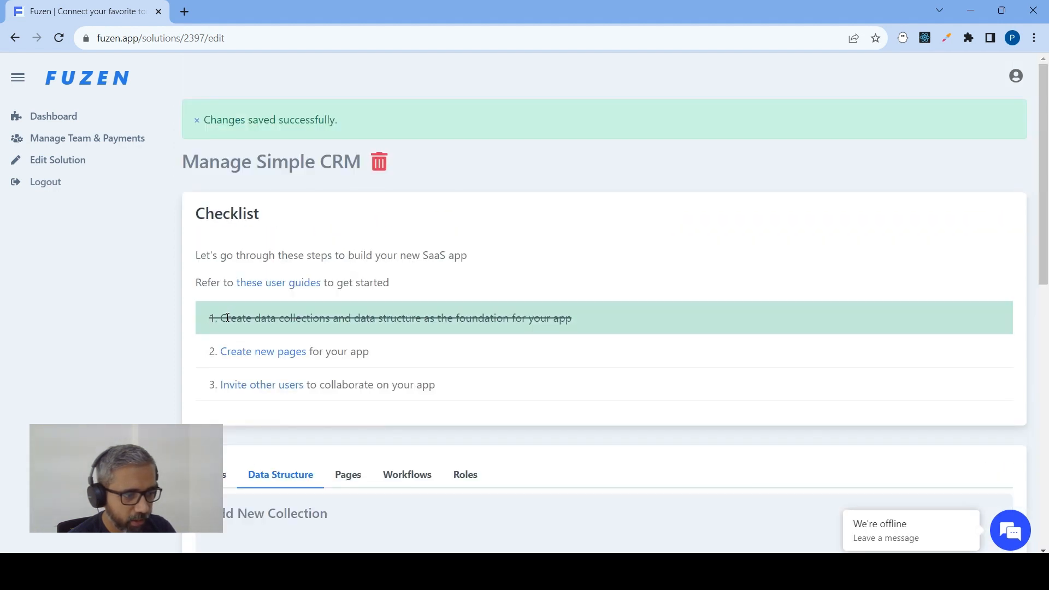
# Look over the build checklist and the app's Pages, Details and Data Structure sections
pyautogui.moveTo(580, 311); pyautogui.dragTo(199, 299)
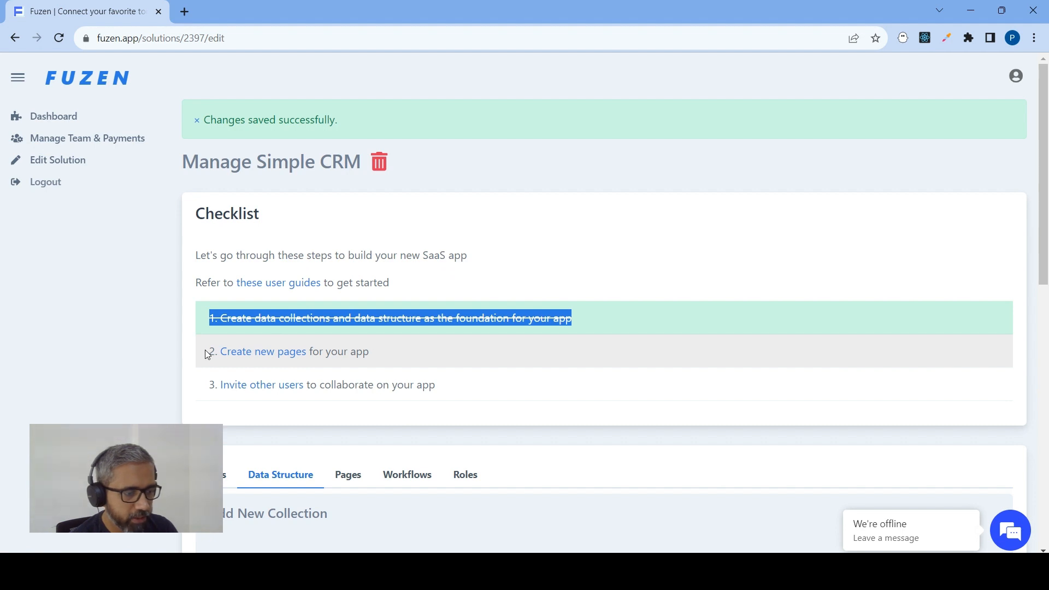
pyautogui.scroll(-3, 387, 234)
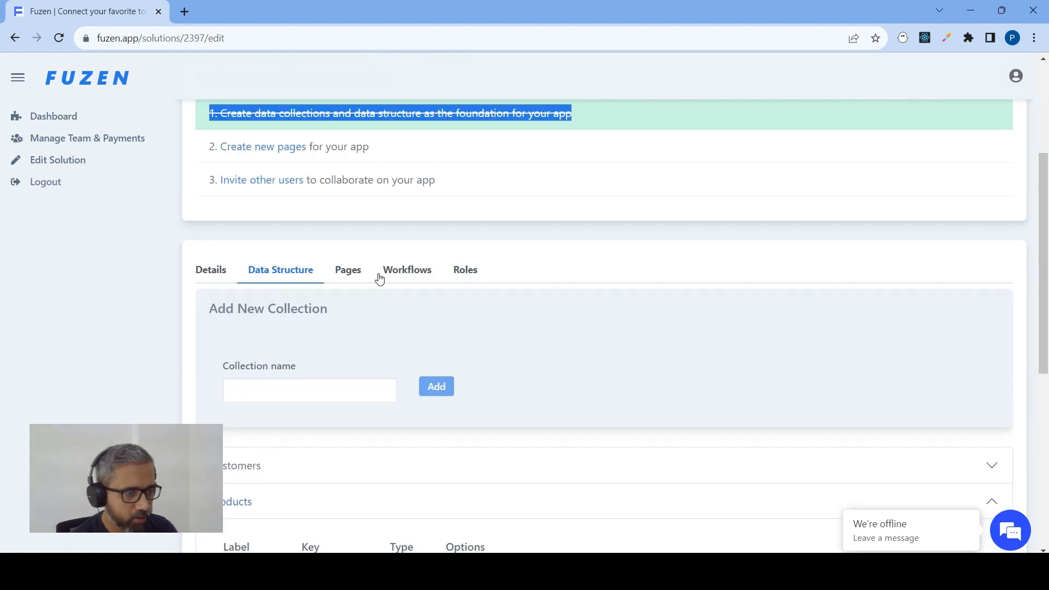
pyautogui.click(345, 271)
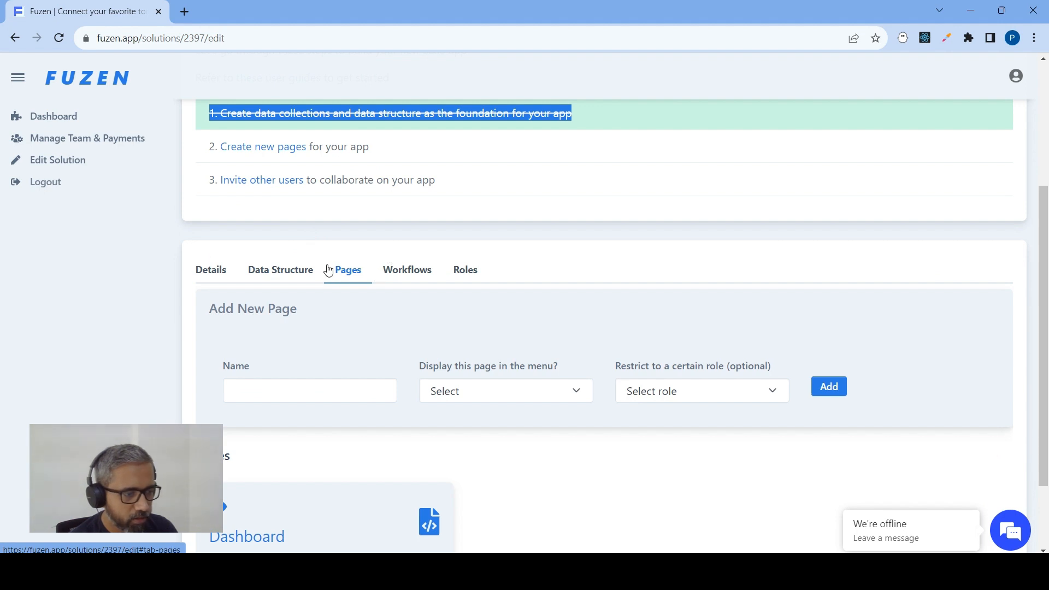
pyautogui.click(223, 271)
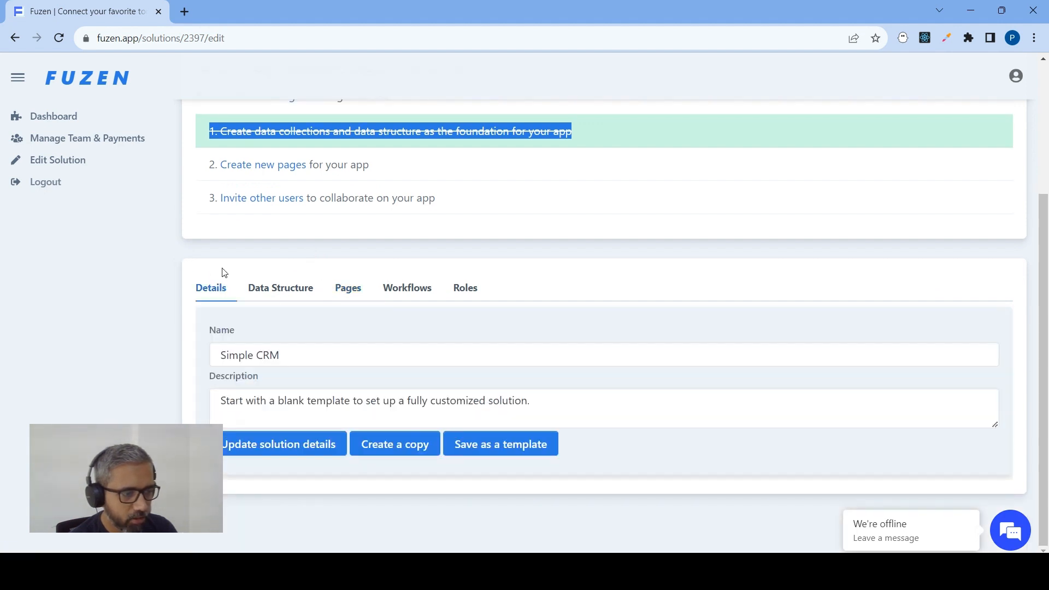
pyautogui.click(281, 289)
# Go to the app's Pages section and begin the new page's name with Cu
pyautogui.click(347, 291)
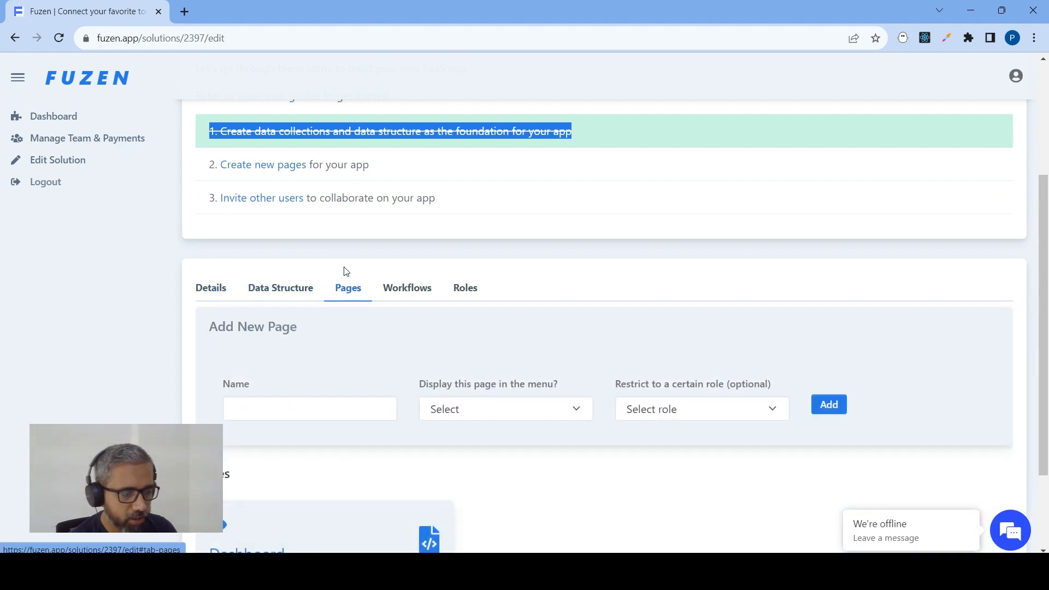
pyautogui.scroll(-2, 344, 297)
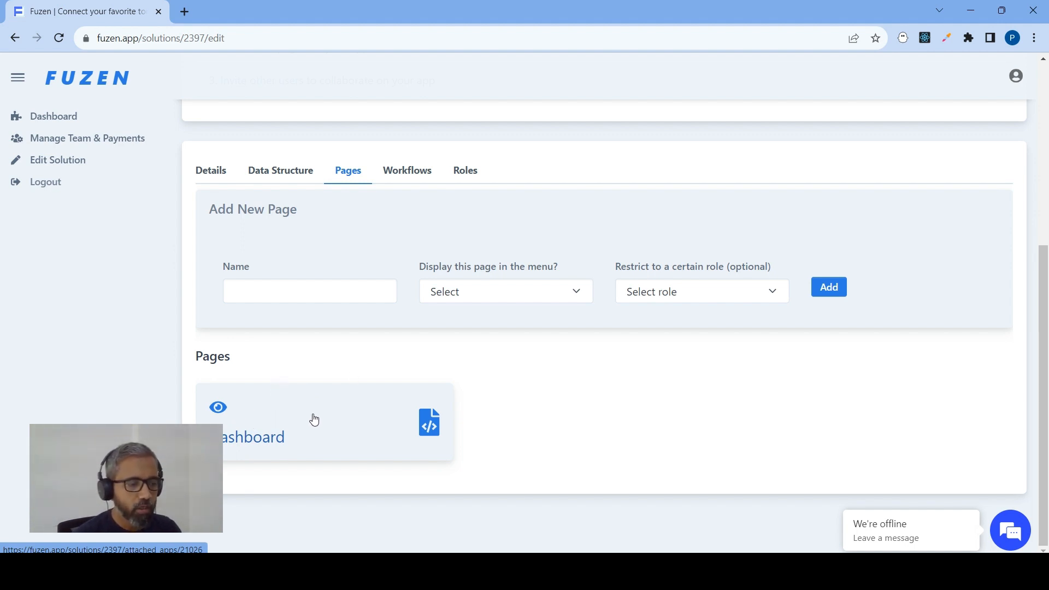
pyautogui.click(301, 295)
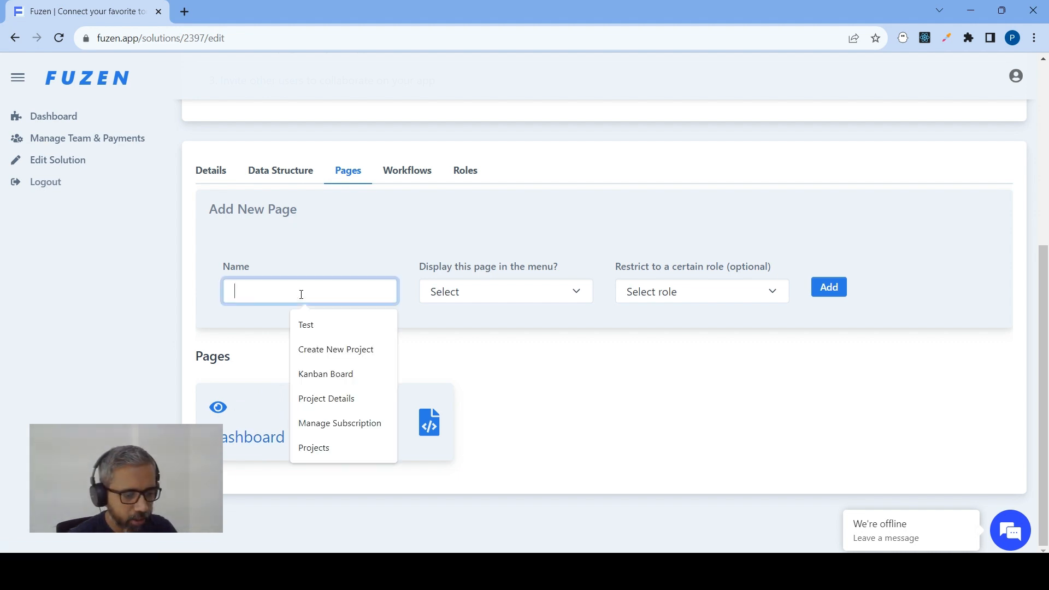
pyautogui.write('Cu')
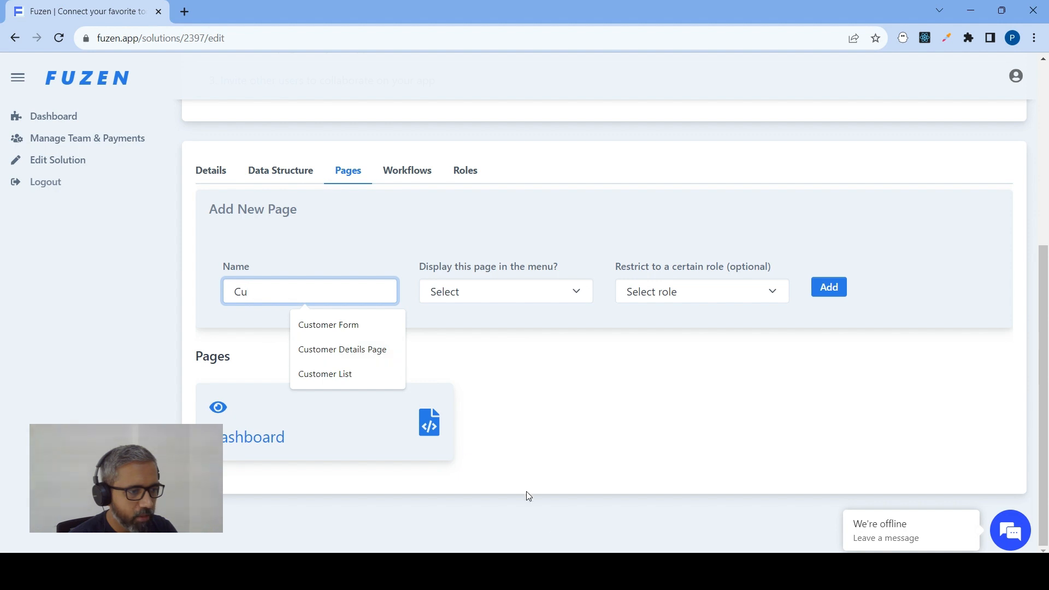
# Switch to the CRM structure spreadsheet in Google Sheets, check the planned customer pages, and return to Fuzen
pyautogui.hotkey('alt', 'Tab')
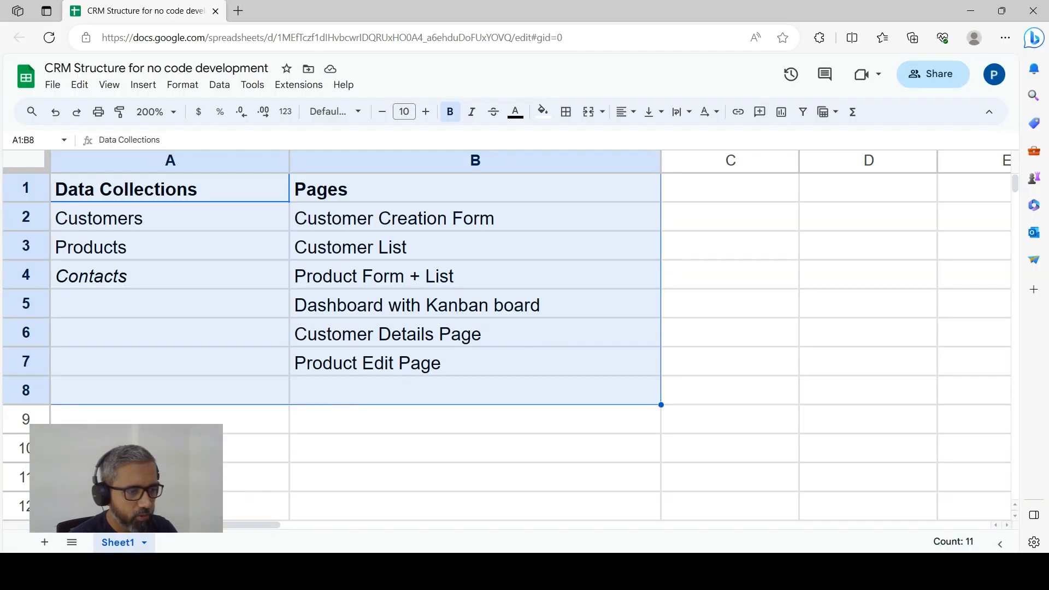
pyautogui.click(390, 390)
pyautogui.moveTo(388, 220); pyautogui.dragTo(407, 248)
pyautogui.hotkey('alt', 'Tab')
# Name the new page Customer Form, set it to display in the menu, and add it
pyautogui.write('s')
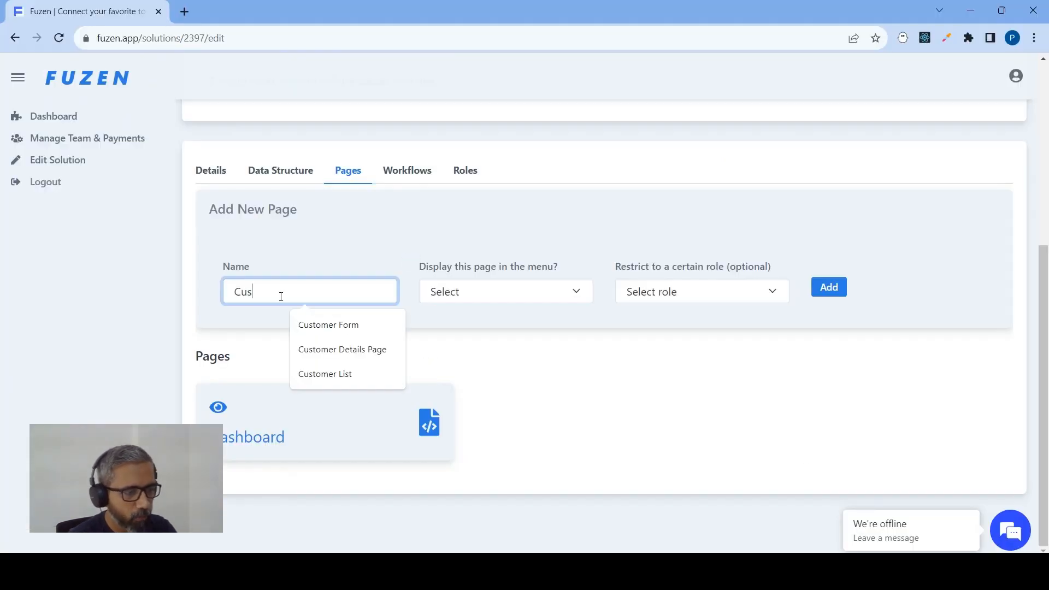
pyautogui.click(359, 326)
pyautogui.click(487, 295)
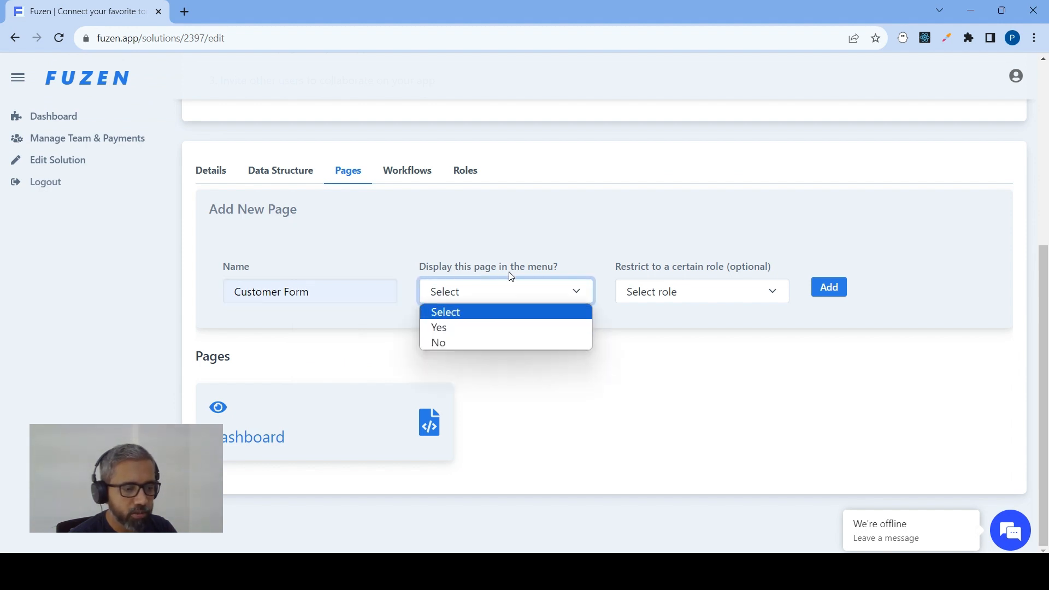
pyautogui.click(464, 326)
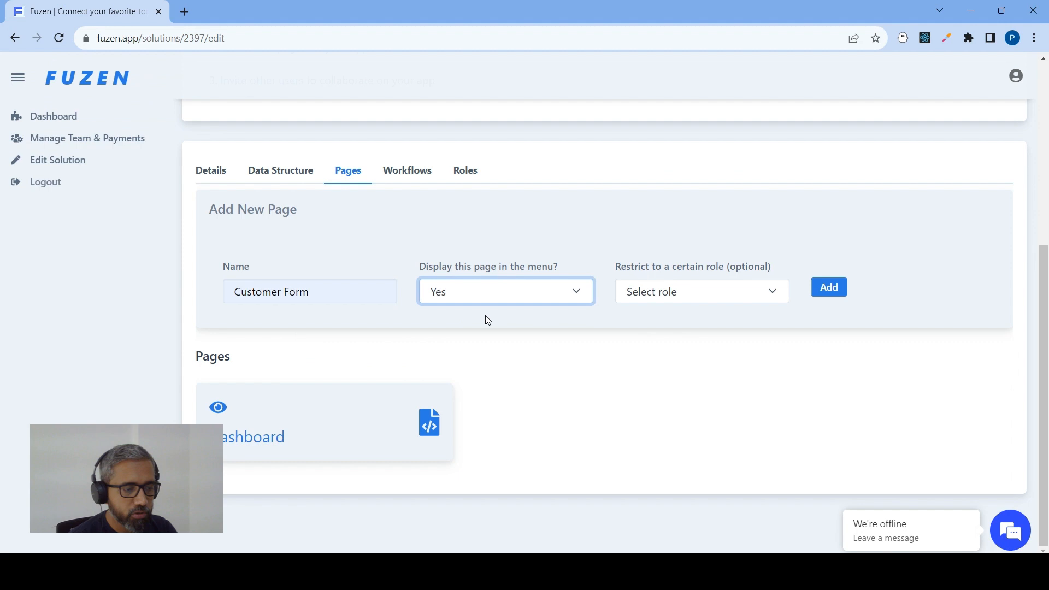
pyautogui.click(829, 288)
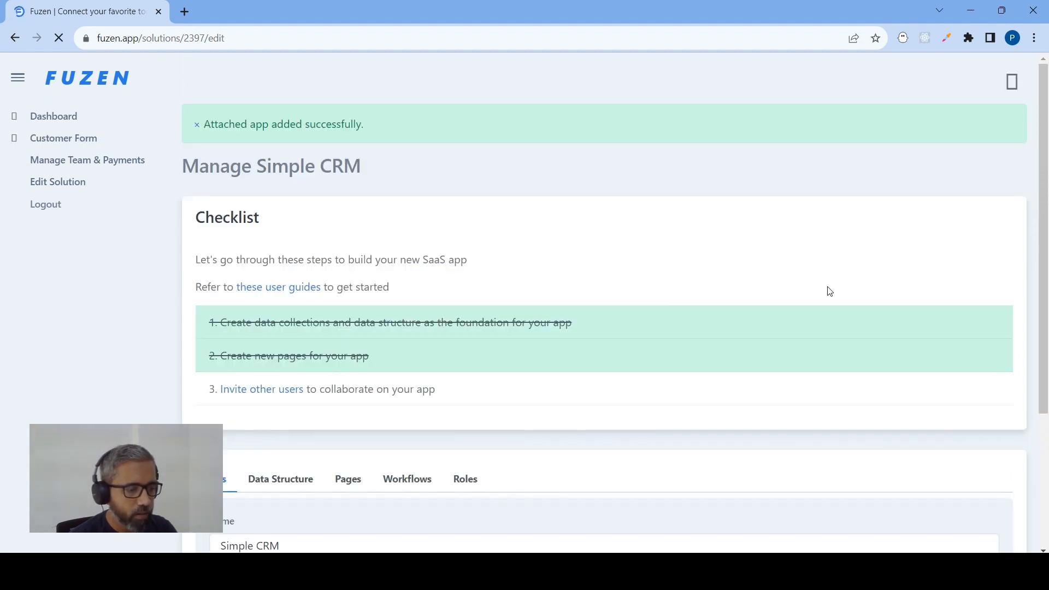
# Add a new page named Customer List to the app and set it to display in the menu
pyautogui.scroll(-3, 433, 254)
pyautogui.scroll(-2, 434, 254)
pyautogui.click(316, 289)
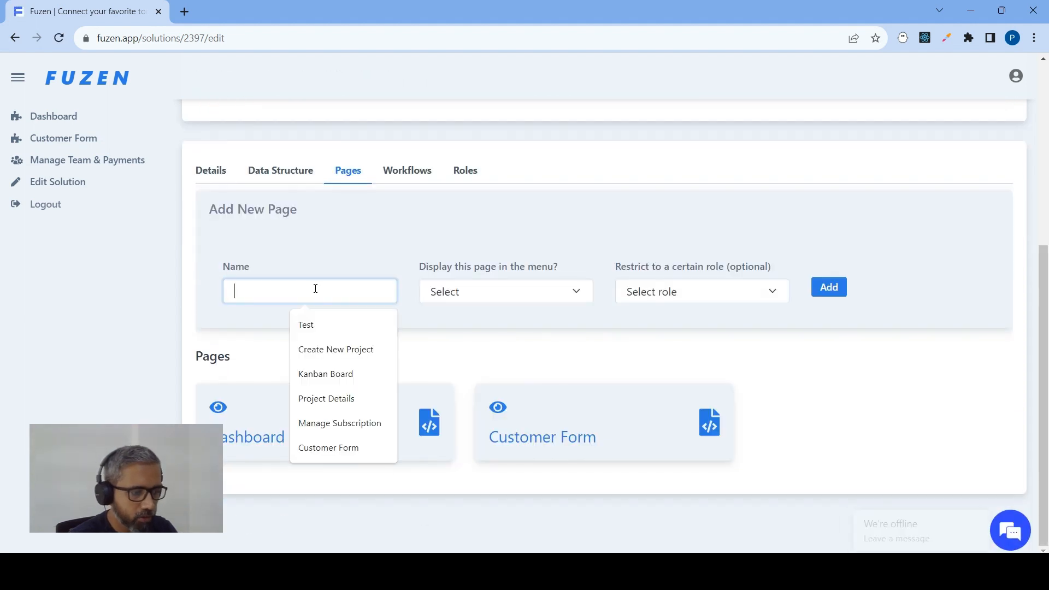
pyautogui.write('Custom')
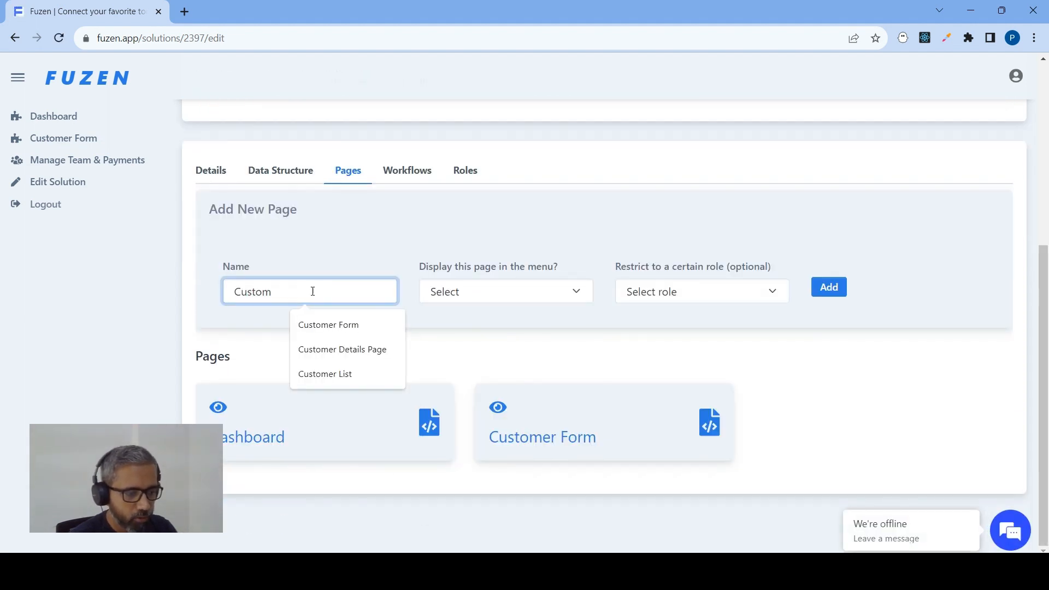
pyautogui.click(339, 374)
pyautogui.click(507, 292)
pyautogui.click(546, 328)
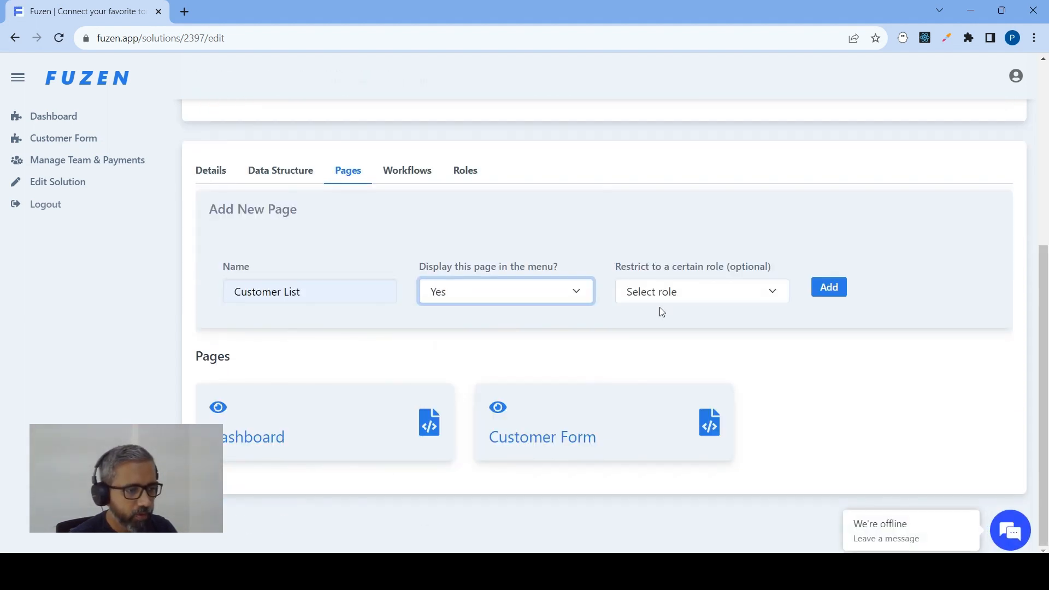
pyautogui.click(829, 288)
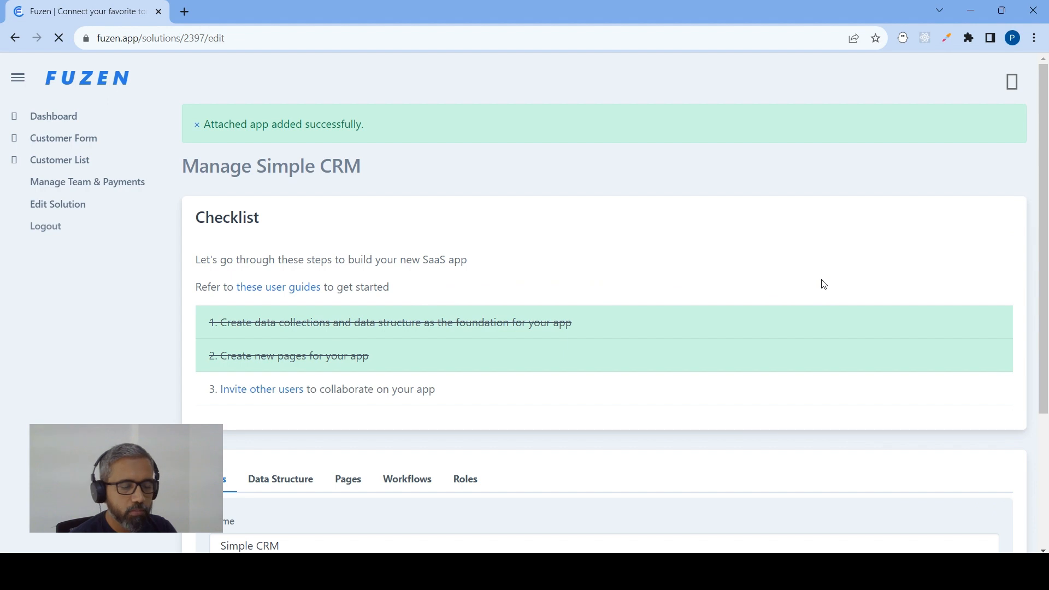
# Switch to the CRM structure spreadsheet in Google Sheets, check the planned Customer Details Page entry, and return to Fuzen
pyautogui.hotkey('alt', 'Tab')
pyautogui.click(379, 344)
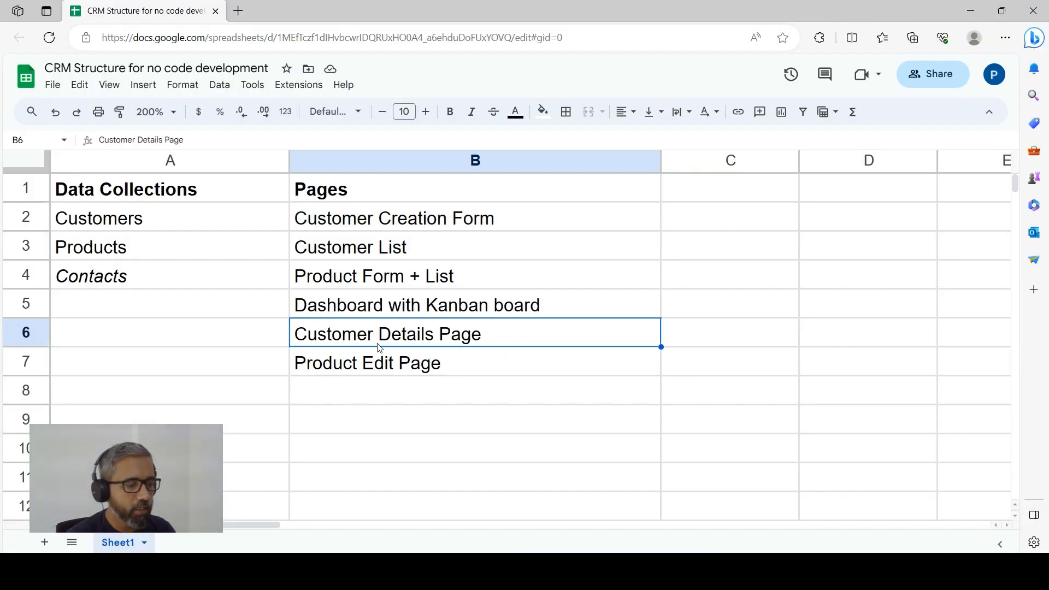
pyautogui.press('Right')
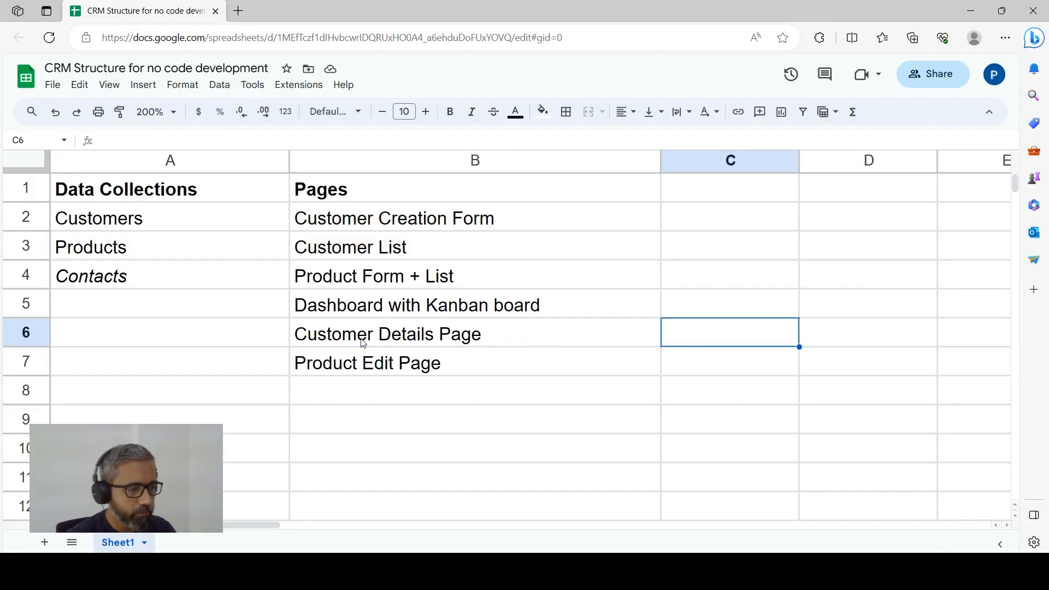
pyautogui.hotkey('alt', 'Tab')
# Add a new page named Customer Details Page and set it not to display in the menu
pyautogui.scroll(-5, 359, 340)
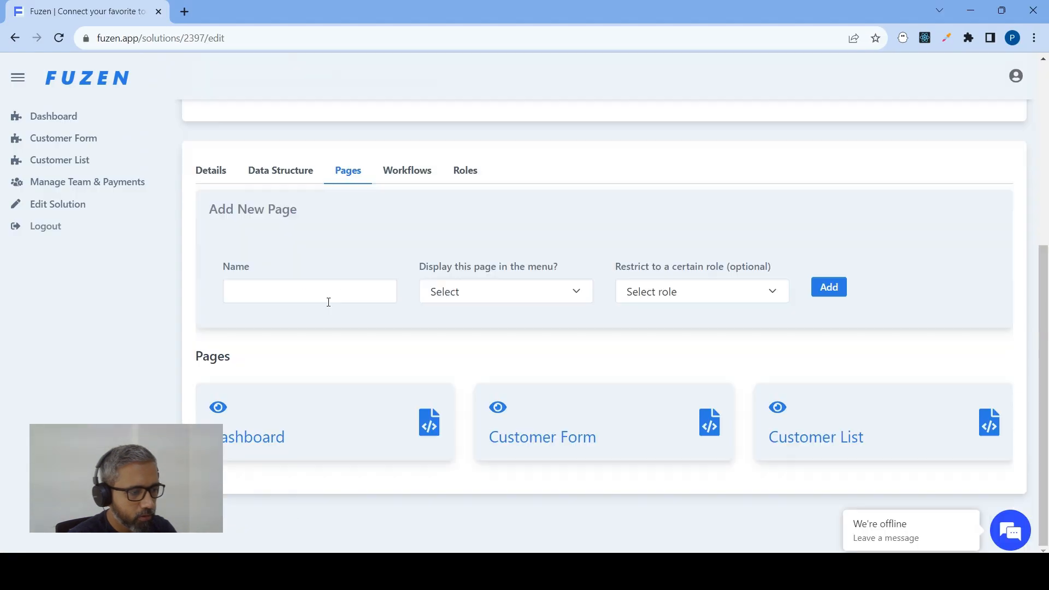
pyautogui.click(327, 300)
pyautogui.write('Cs')
pyautogui.press('BackSpace')
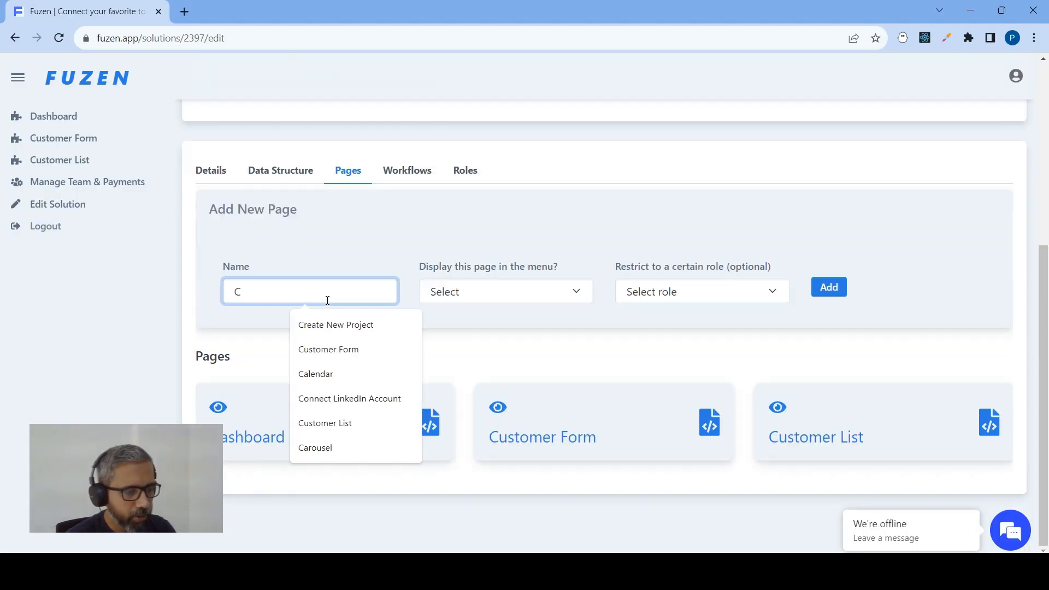
pyautogui.write('ust')
pyautogui.click(342, 374)
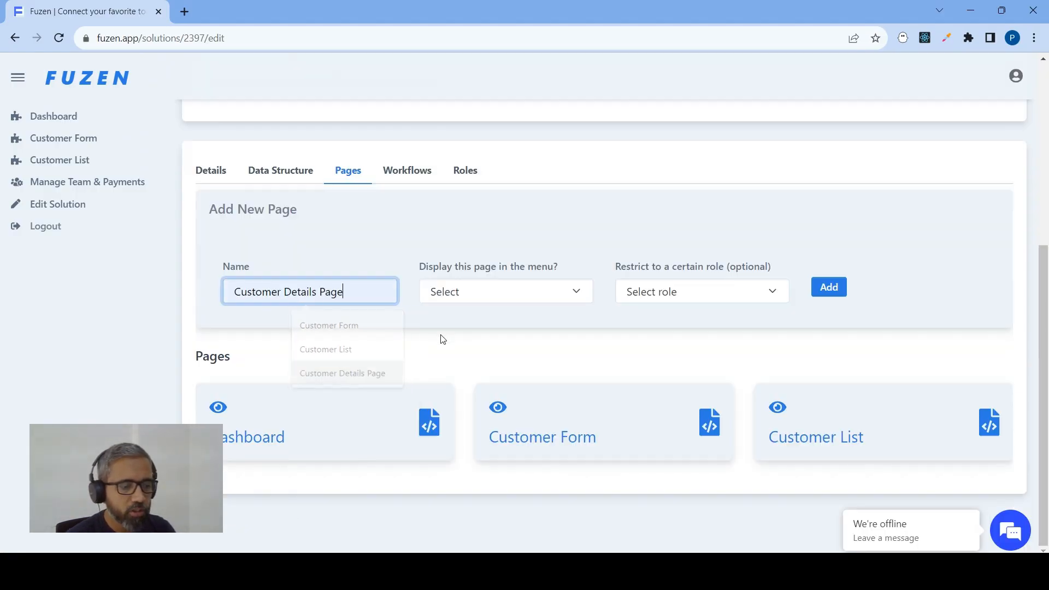
pyautogui.click(483, 294)
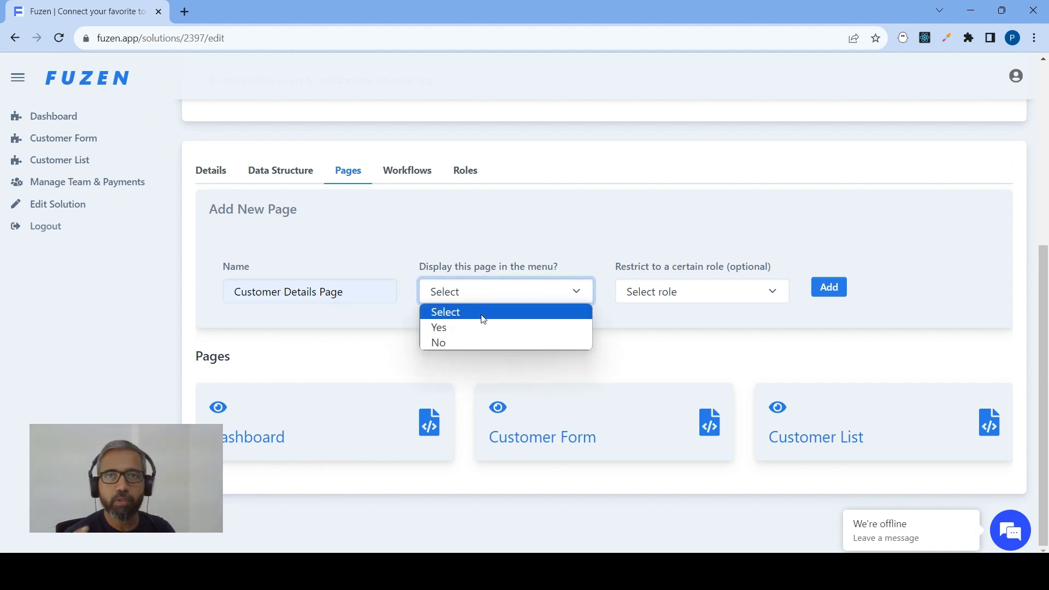
pyautogui.click(477, 342)
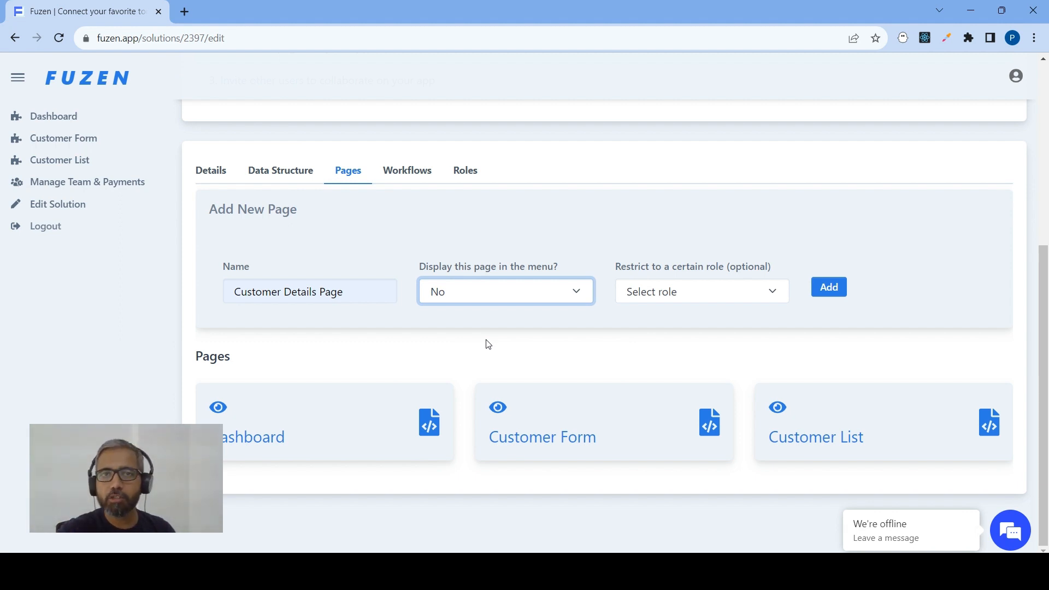
pyautogui.click(828, 287)
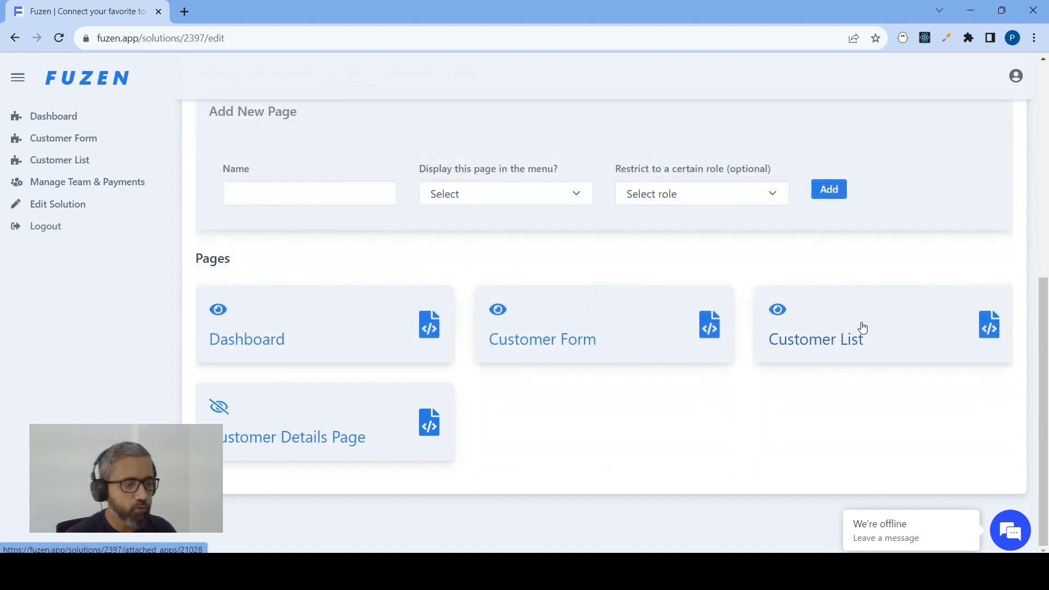
# Open the Customer Form page in the no-code page builder and add an HTML Card block to its content
pyautogui.click(670, 345)
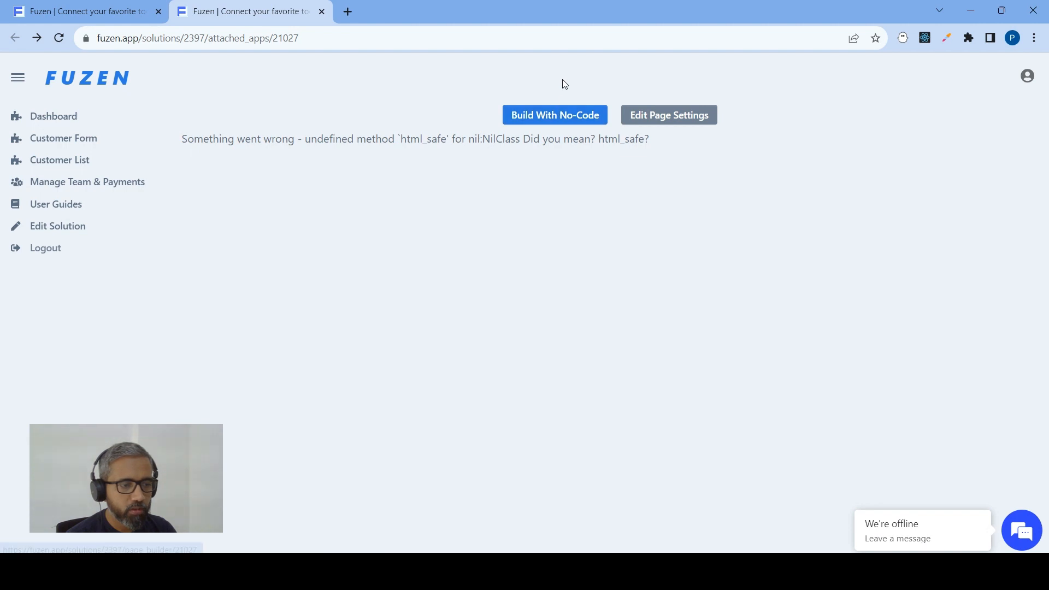
pyautogui.click(541, 121)
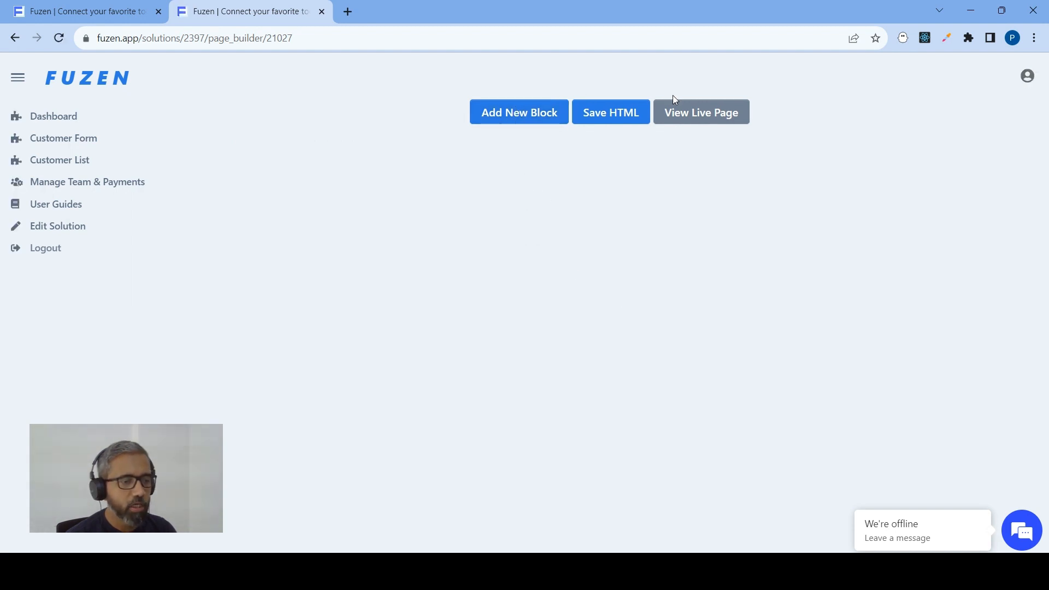
pyautogui.click(516, 119)
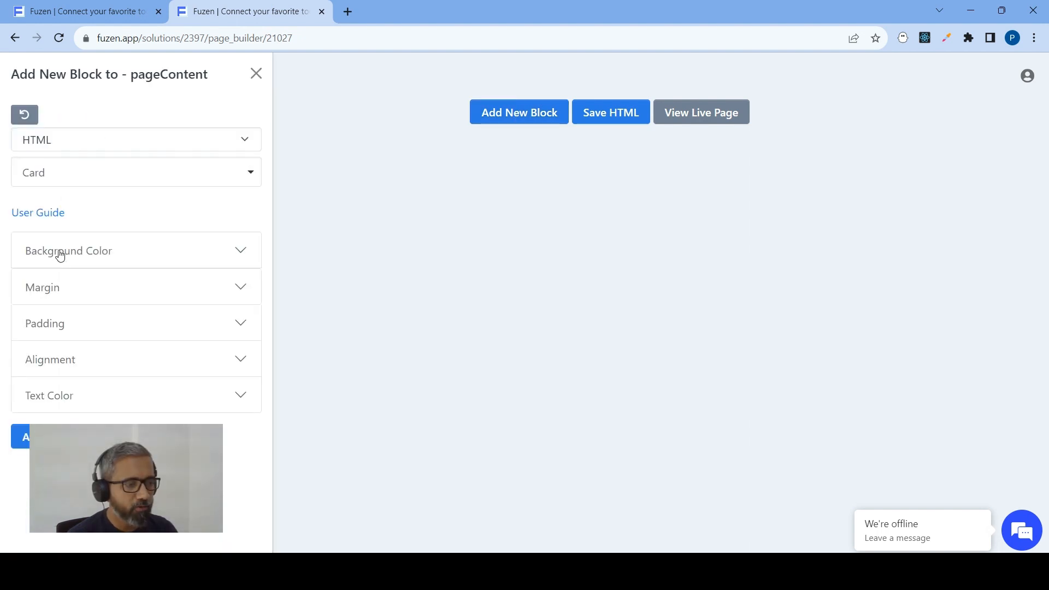
pyautogui.click(197, 144)
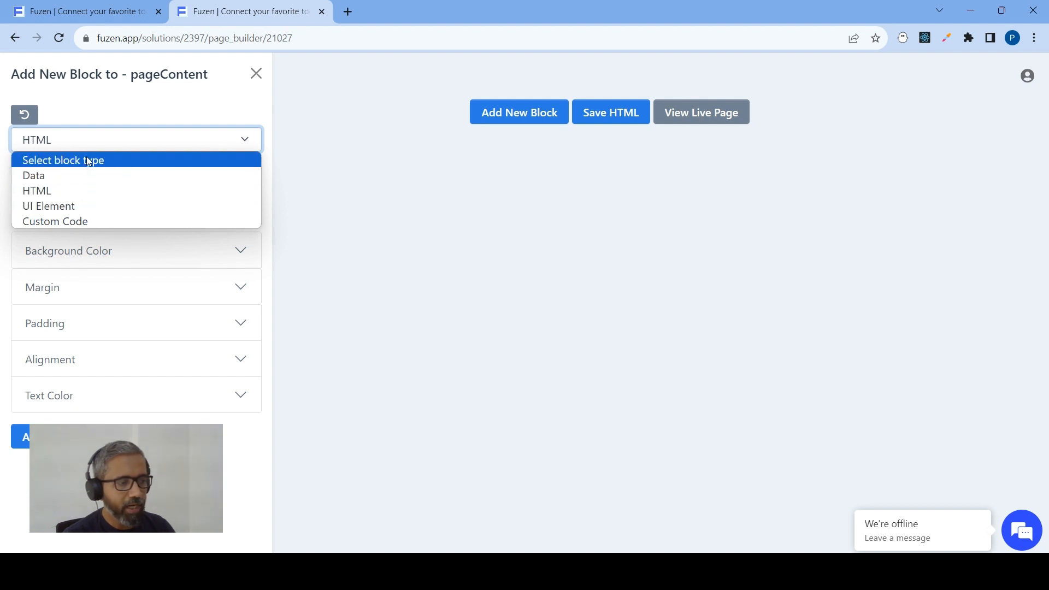
pyautogui.click(129, 94)
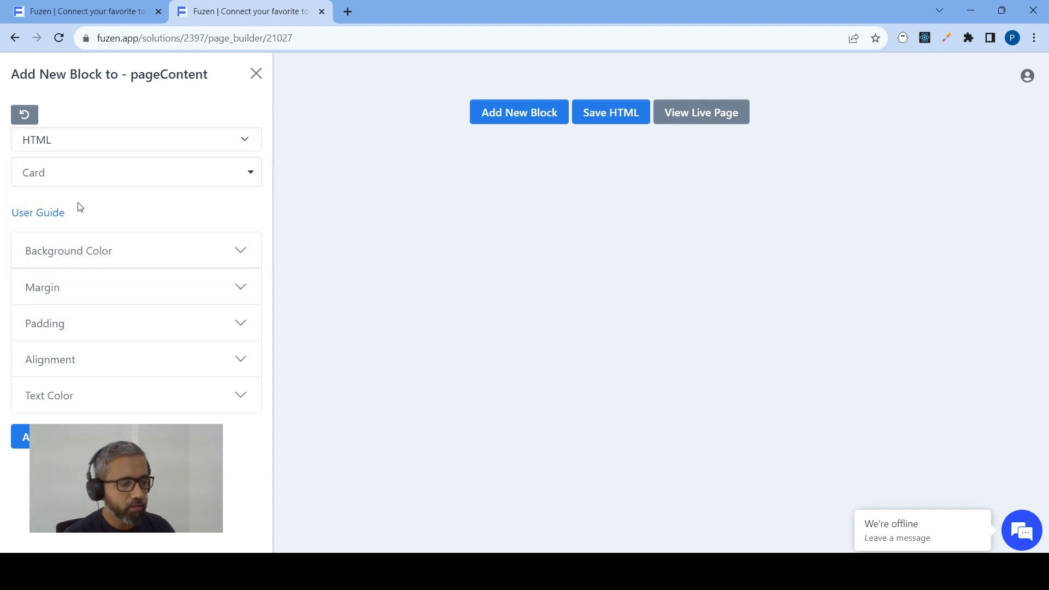
pyautogui.click(25, 443)
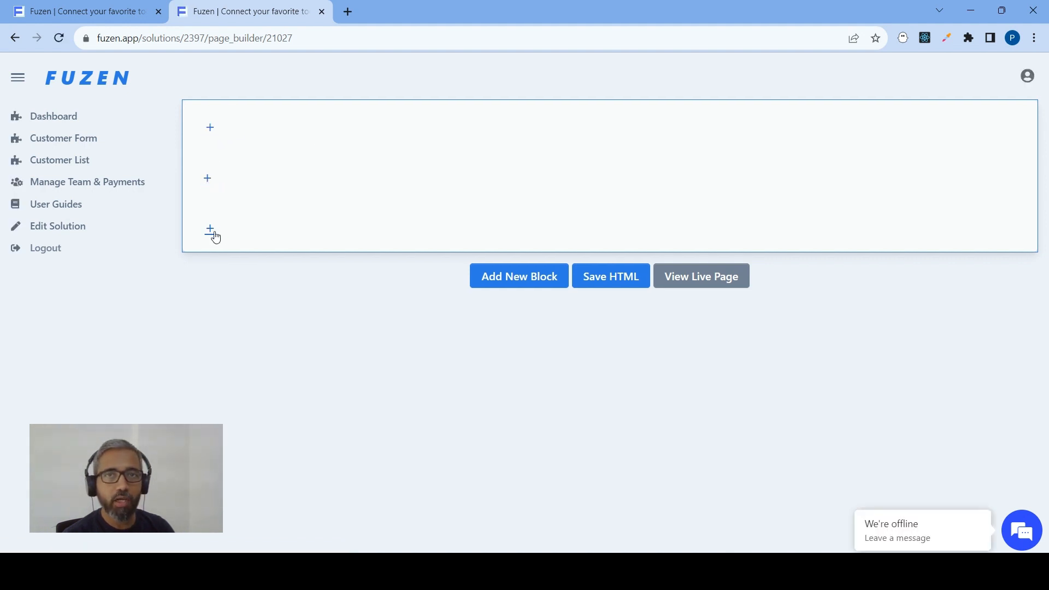
# Start a new block in the card's header area, using the UI Element type and the Header block
pyautogui.click(210, 128)
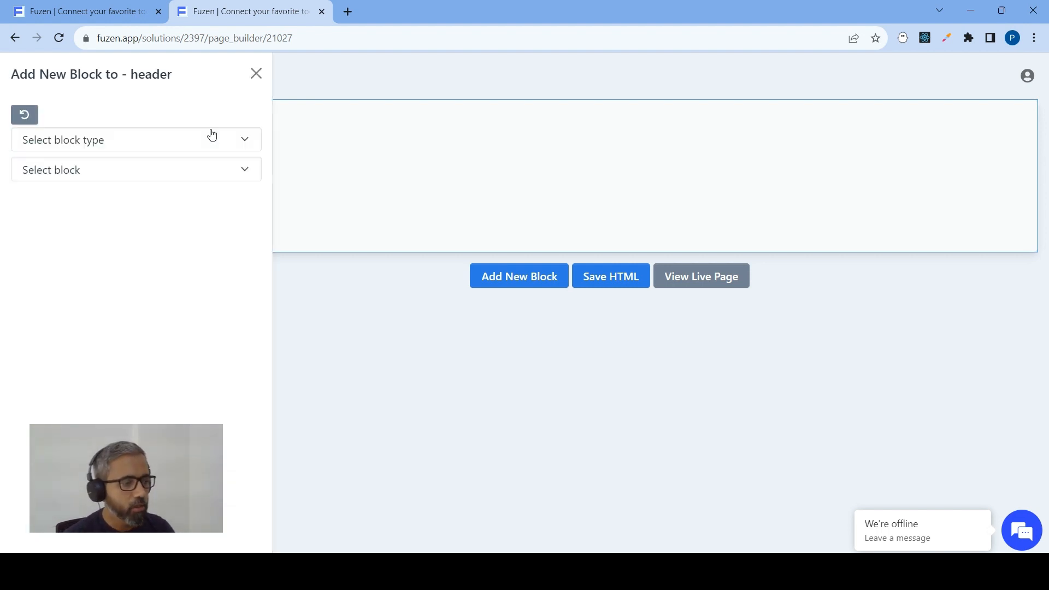
pyautogui.click(161, 142)
pyautogui.click(81, 200)
pyautogui.click(94, 174)
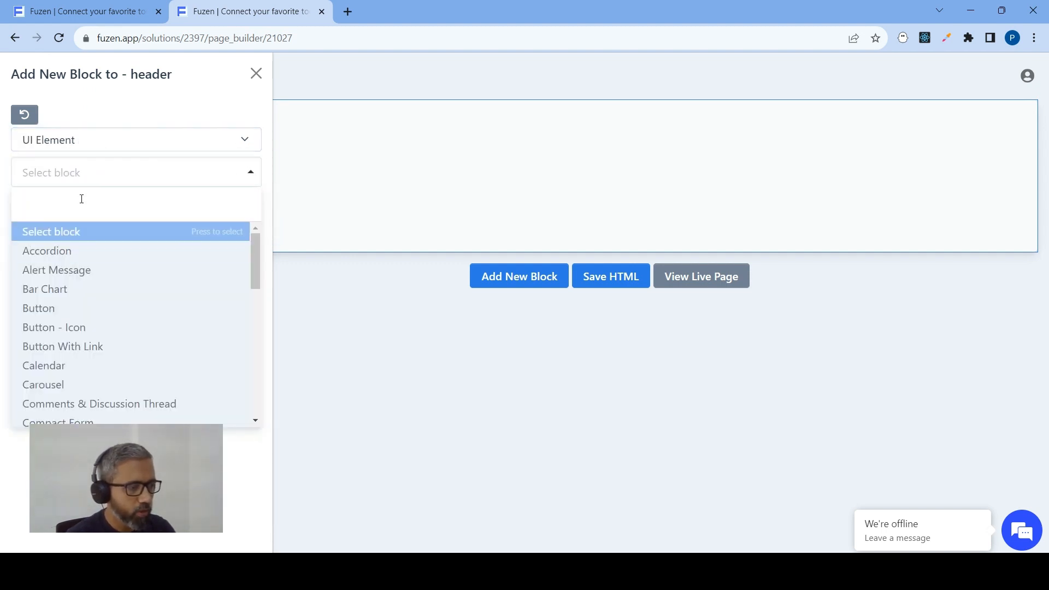
pyautogui.write('hea')
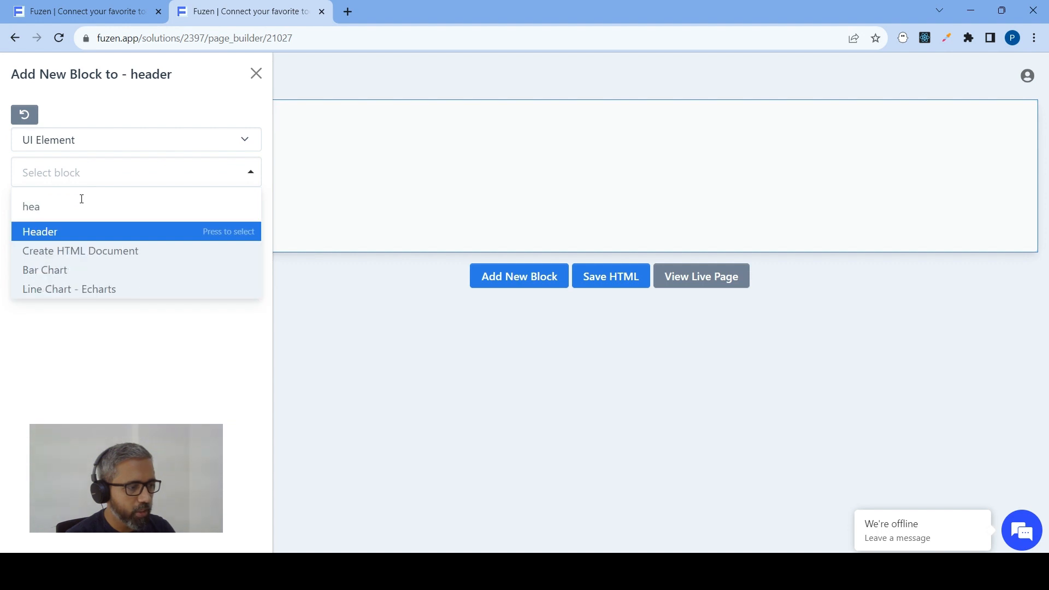
pyautogui.click(47, 231)
# Set the heading text to Create New Customer with the Heading 2 tag and Dark text color, and add the header block
pyautogui.click(42, 260)
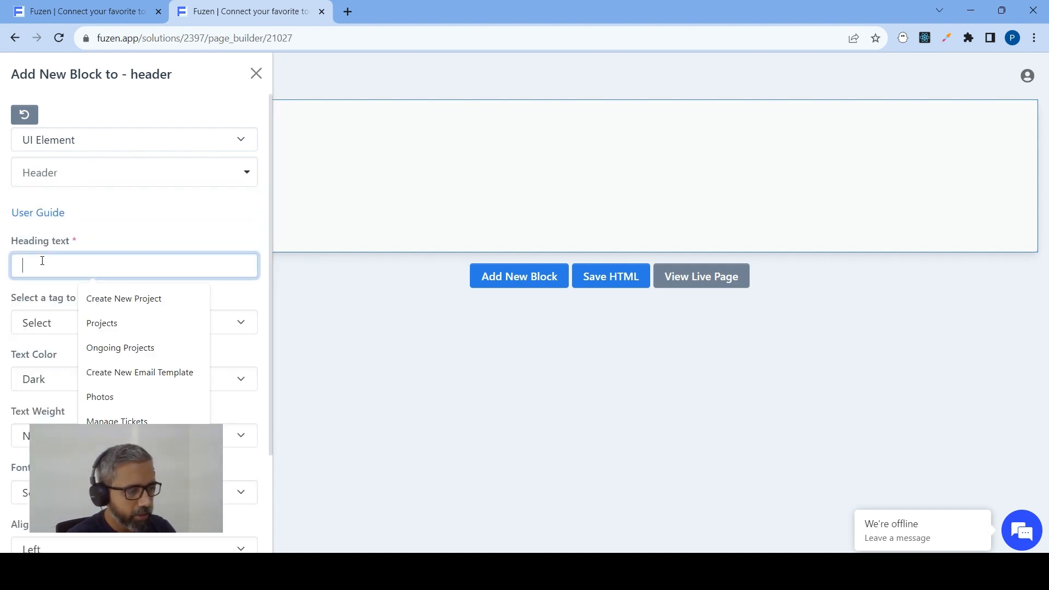
pyautogui.write('Cr')
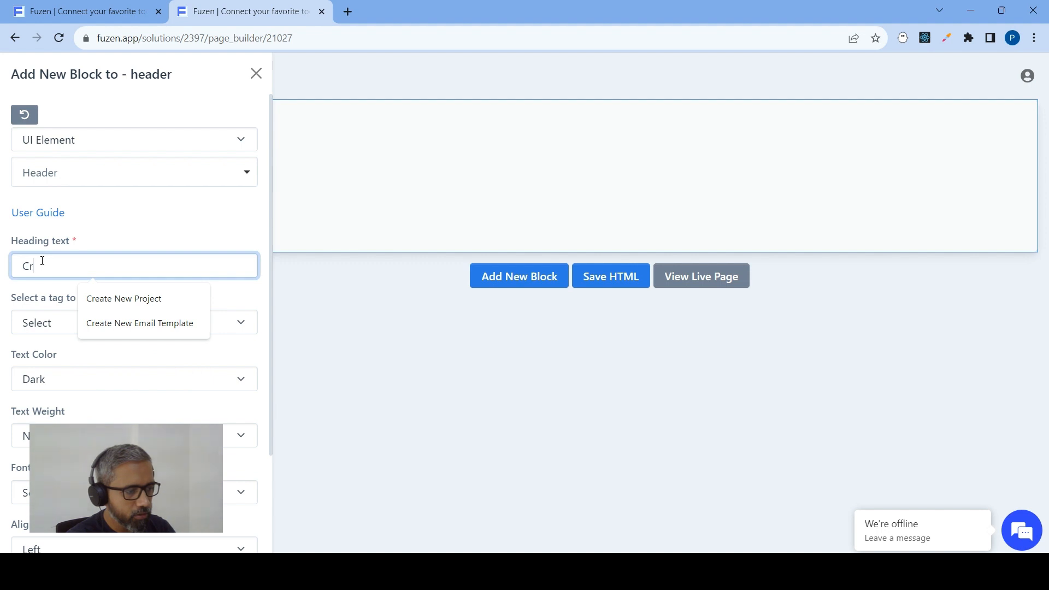
pyautogui.write('eate New Cu')
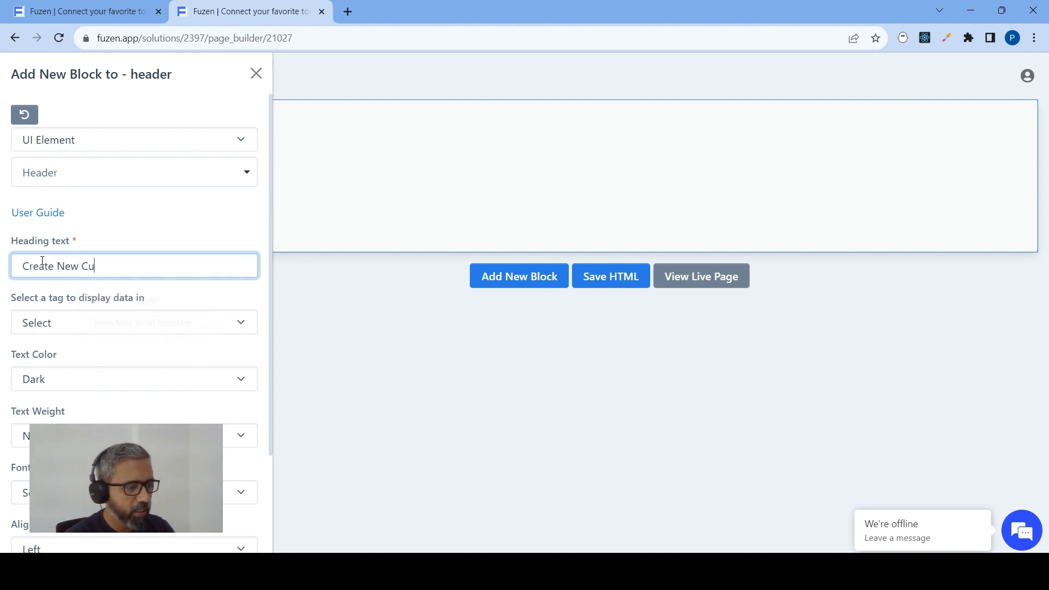
pyautogui.write('stomer')
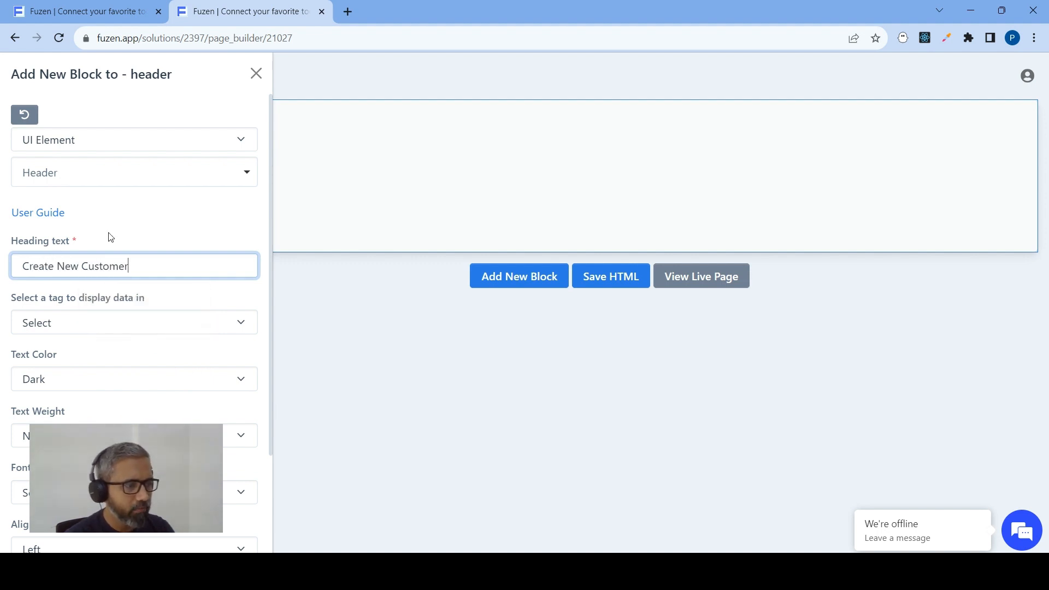
pyautogui.scroll(-3, 99, 232)
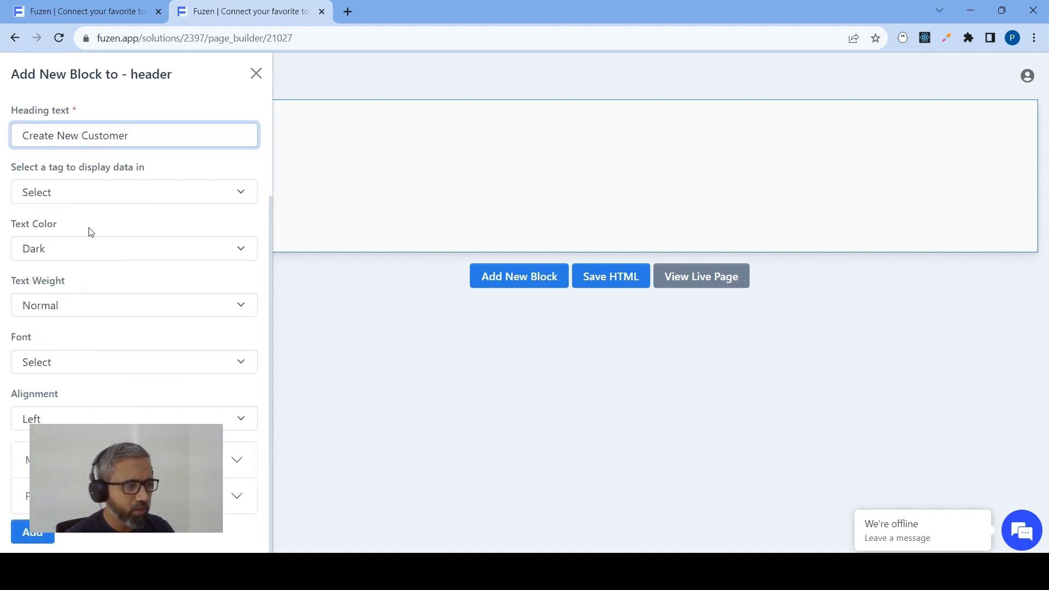
pyautogui.click(69, 195)
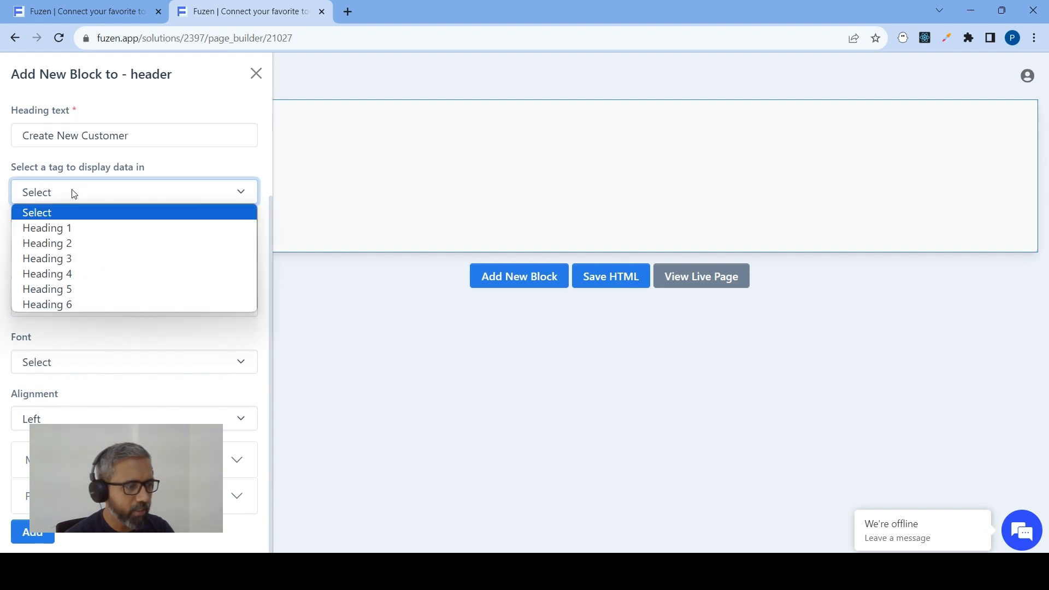
pyautogui.click(71, 243)
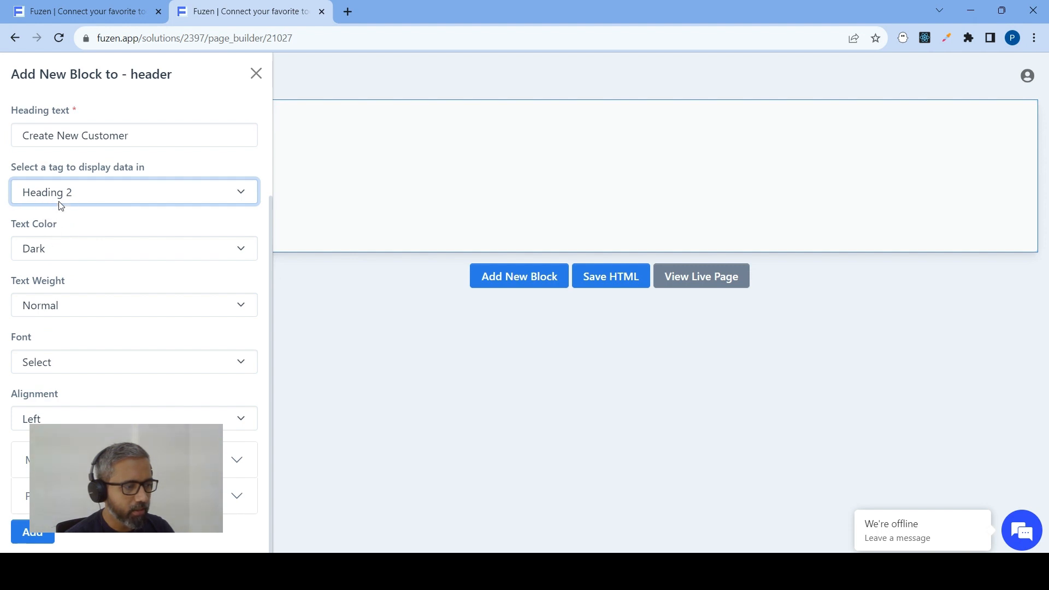
pyautogui.click(48, 250)
pyautogui.click(48, 252)
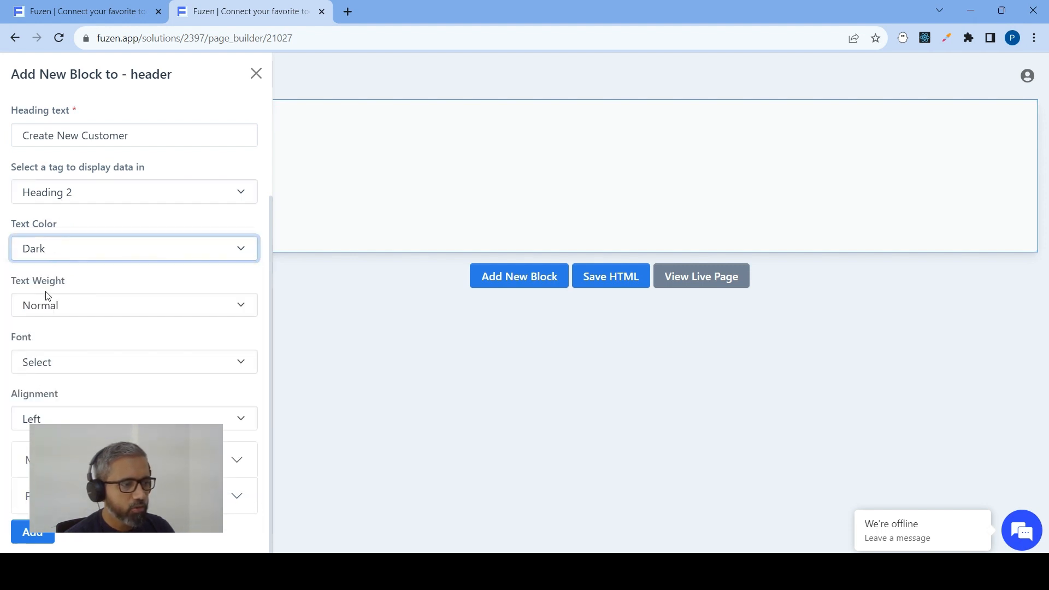
pyautogui.click(24, 537)
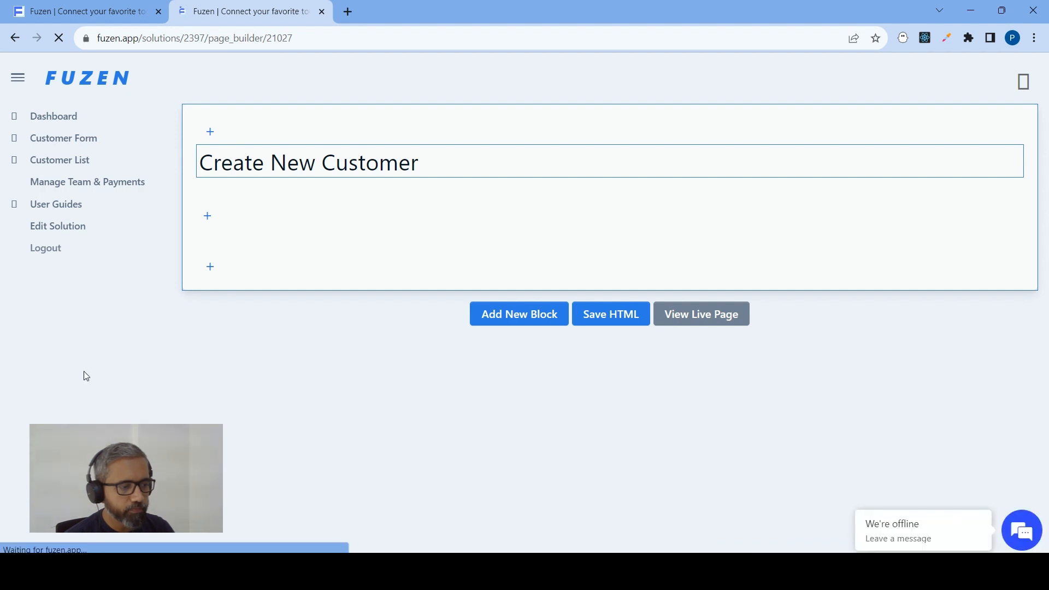
# Start a new block in the card's body area, using the UI Element type and the Form block
pyautogui.click(207, 216)
pyautogui.click(108, 140)
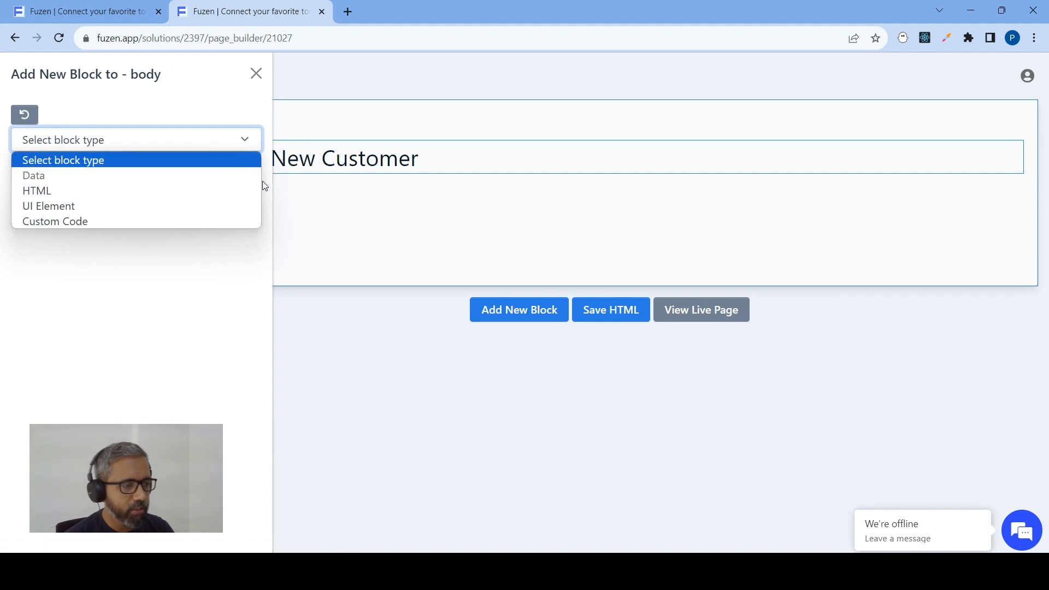
pyautogui.click(94, 207)
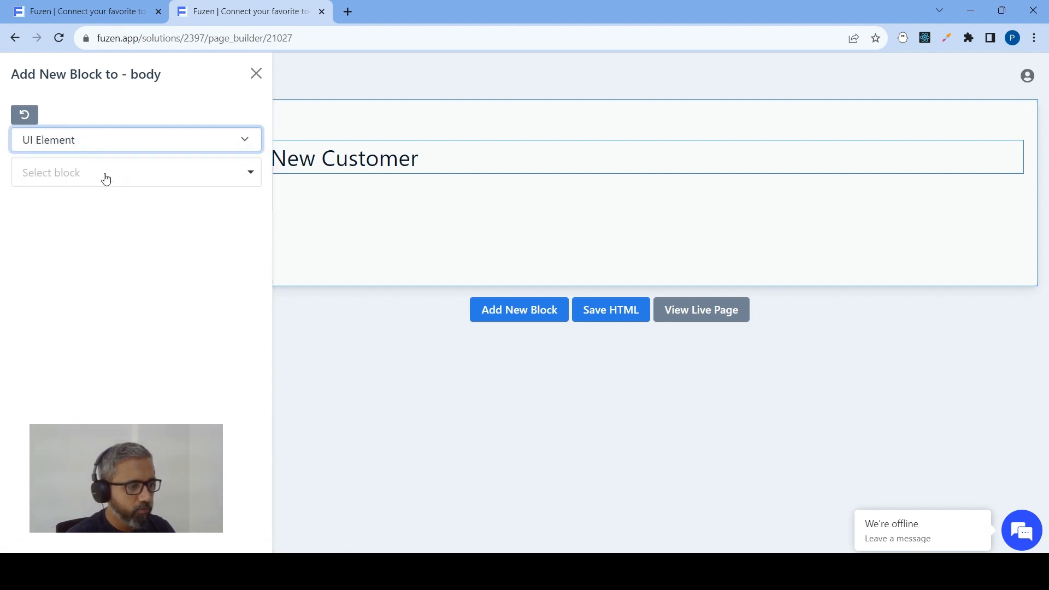
pyautogui.click(104, 175)
pyautogui.write('form')
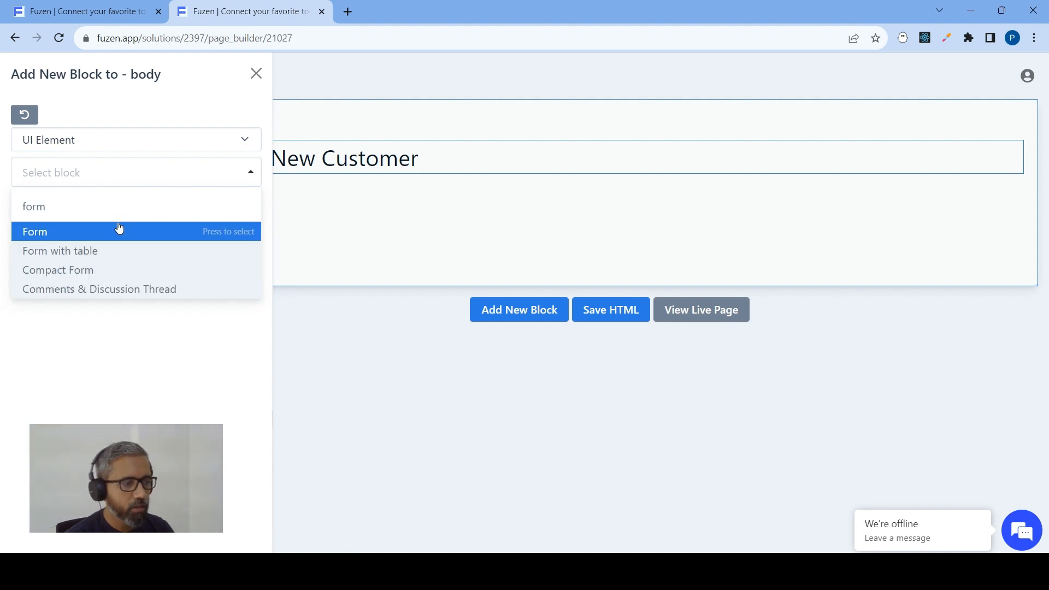
pyautogui.click(92, 238)
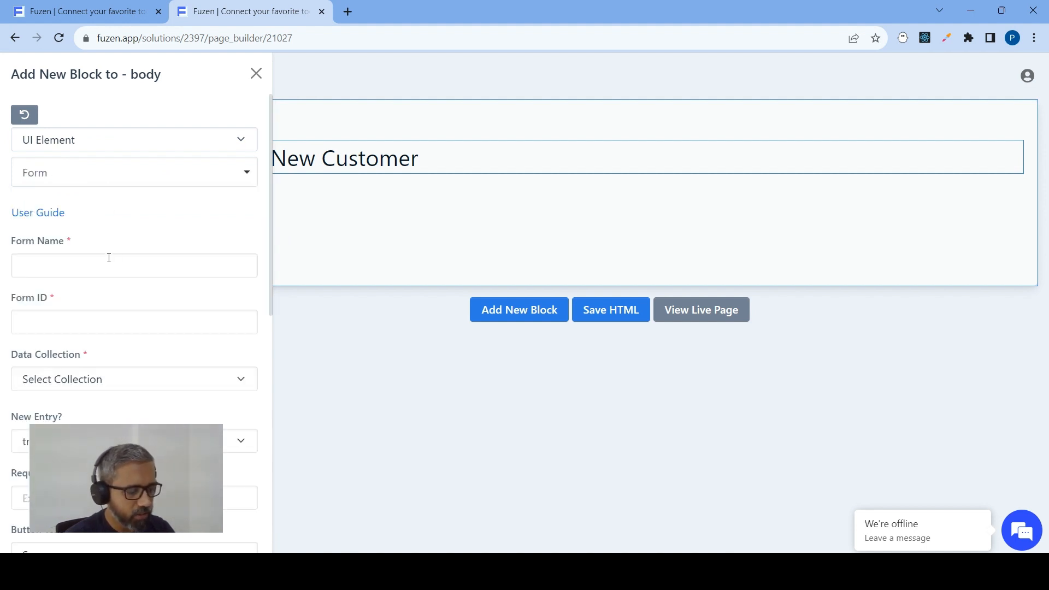
# Name the form Customer Form and set its form ID to customerForm
pyautogui.click(100, 263)
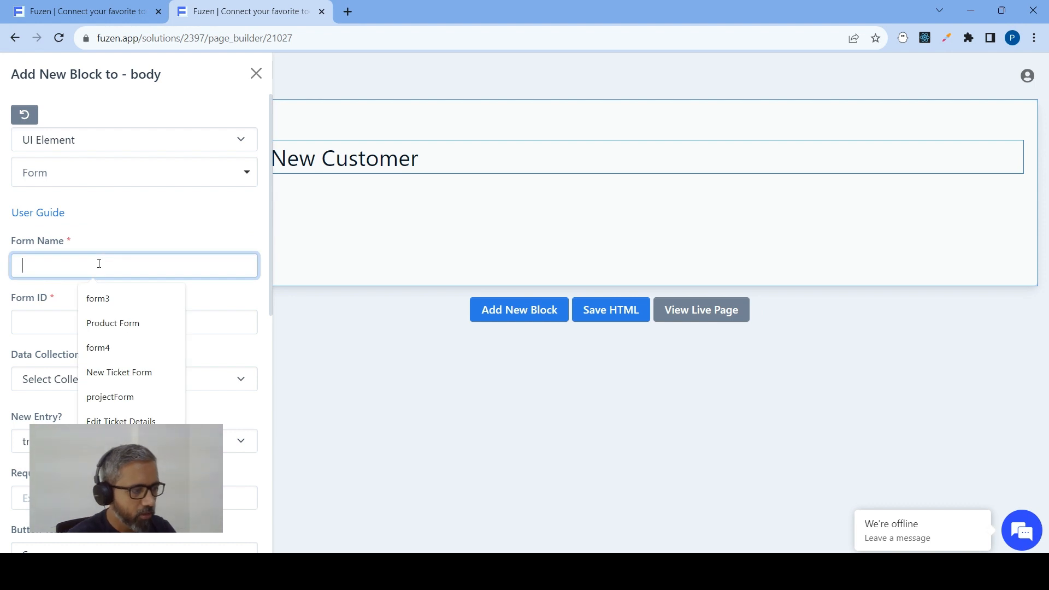
pyautogui.write('cusro')
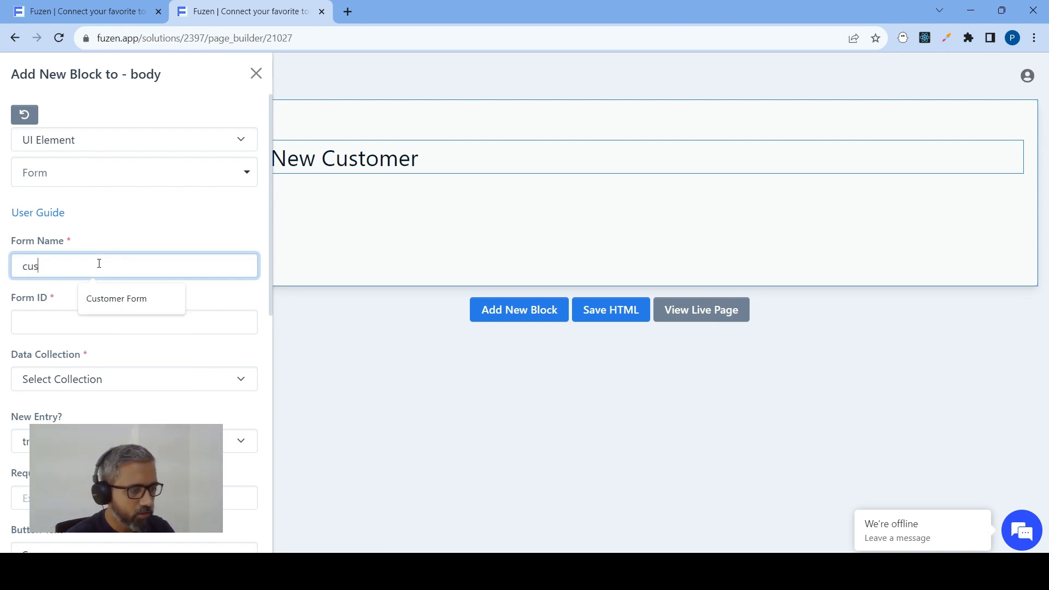
pyautogui.press('BackSpace')
pyautogui.press('BackSpace')
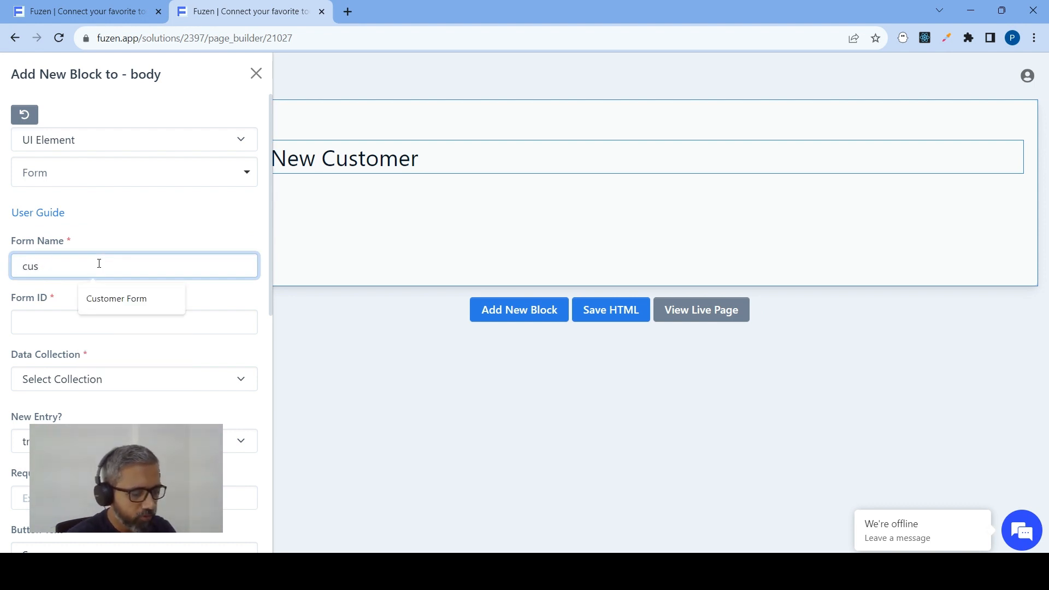
pyautogui.click(110, 299)
pyautogui.click(81, 315)
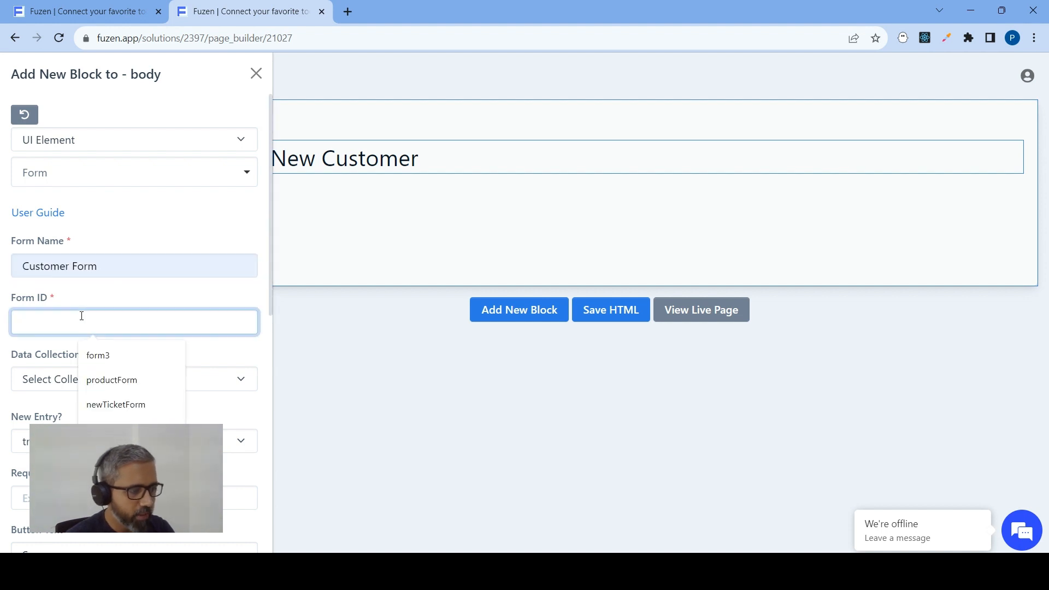
pyautogui.write('customerForm')
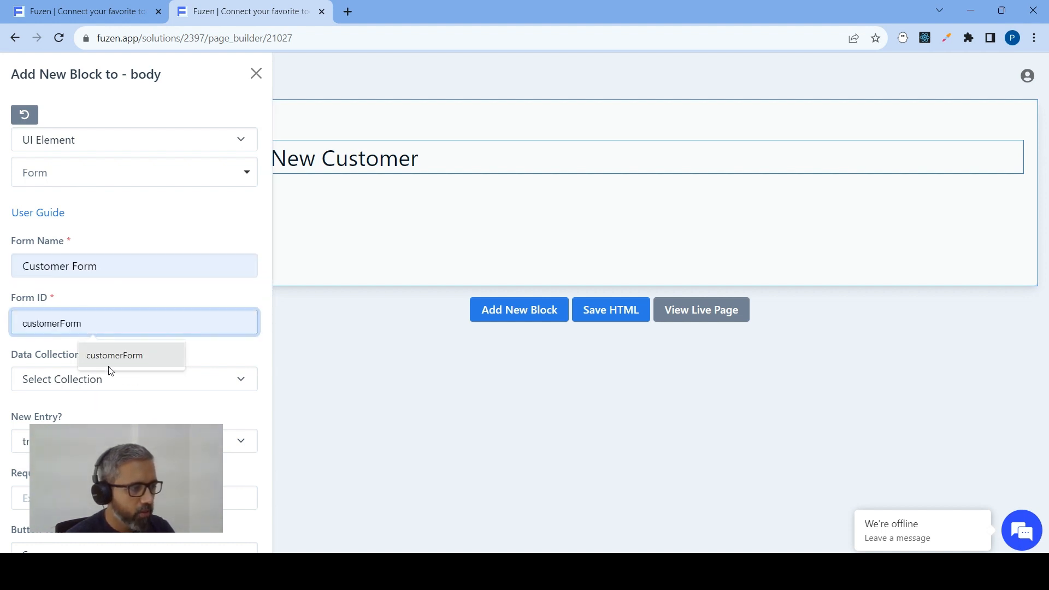
pyautogui.click(110, 357)
# Set the form's data collection to Customers and include the Name, Email, Phone, Address, Company, Requirements, Sales Rep and Status fields
pyautogui.scroll(-4, 109, 229)
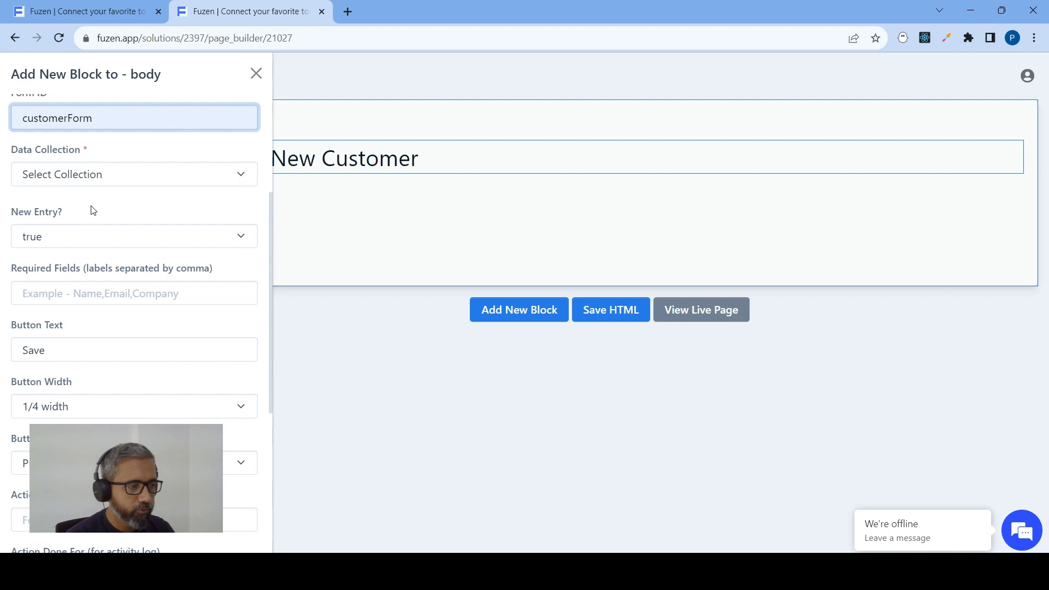
pyautogui.click(100, 172)
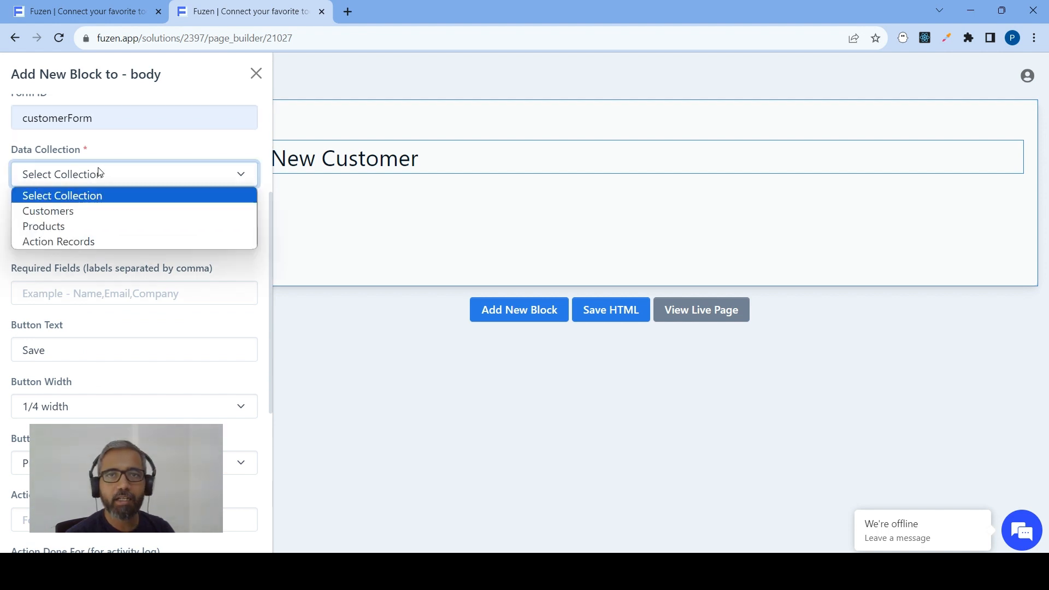
pyautogui.click(57, 211)
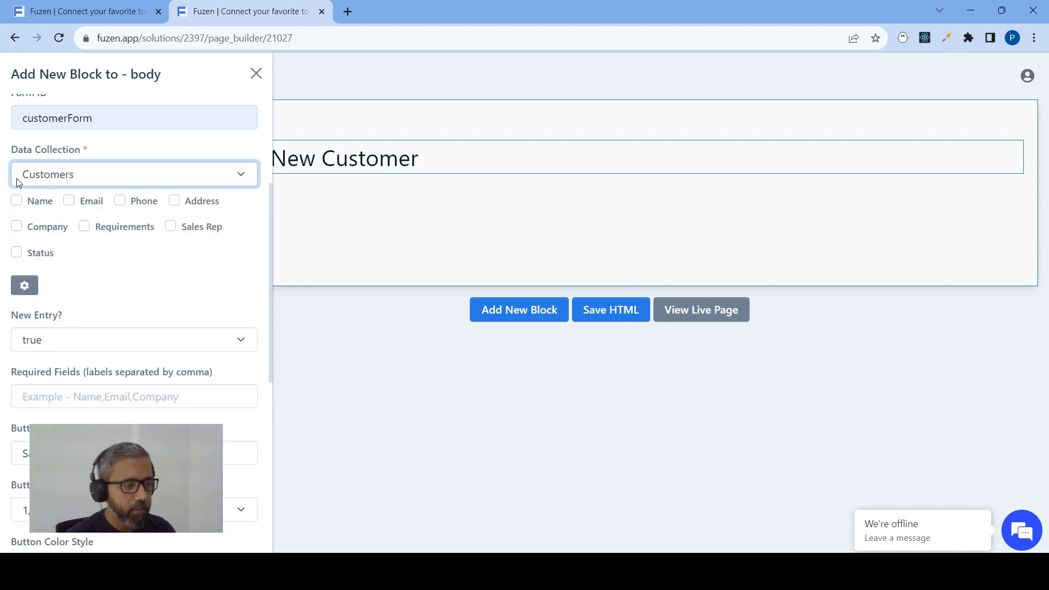
pyautogui.click(70, 202)
pyautogui.click(120, 201)
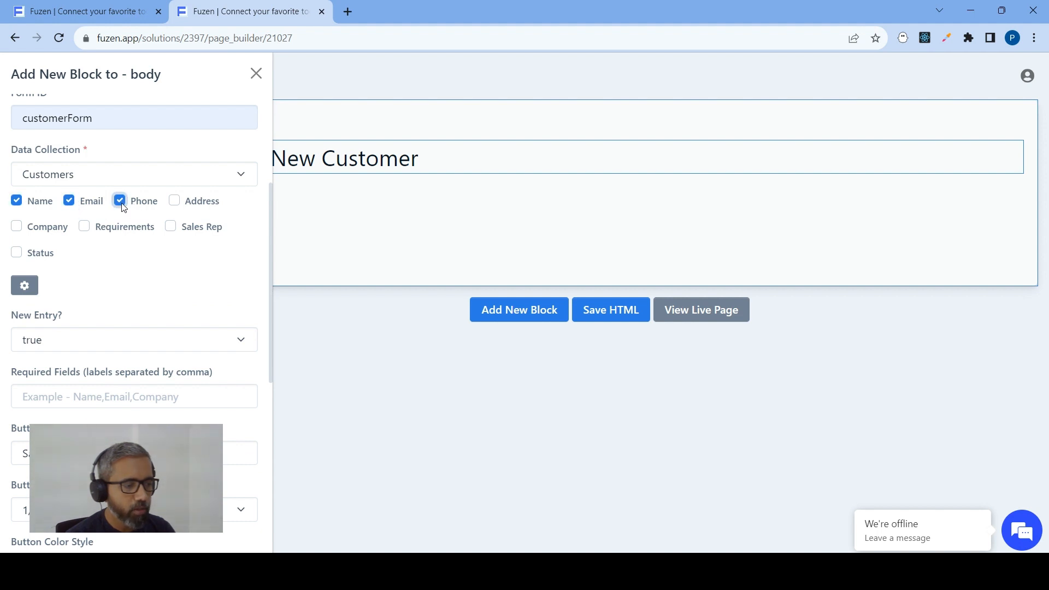
pyautogui.click(173, 201)
pyautogui.click(17, 228)
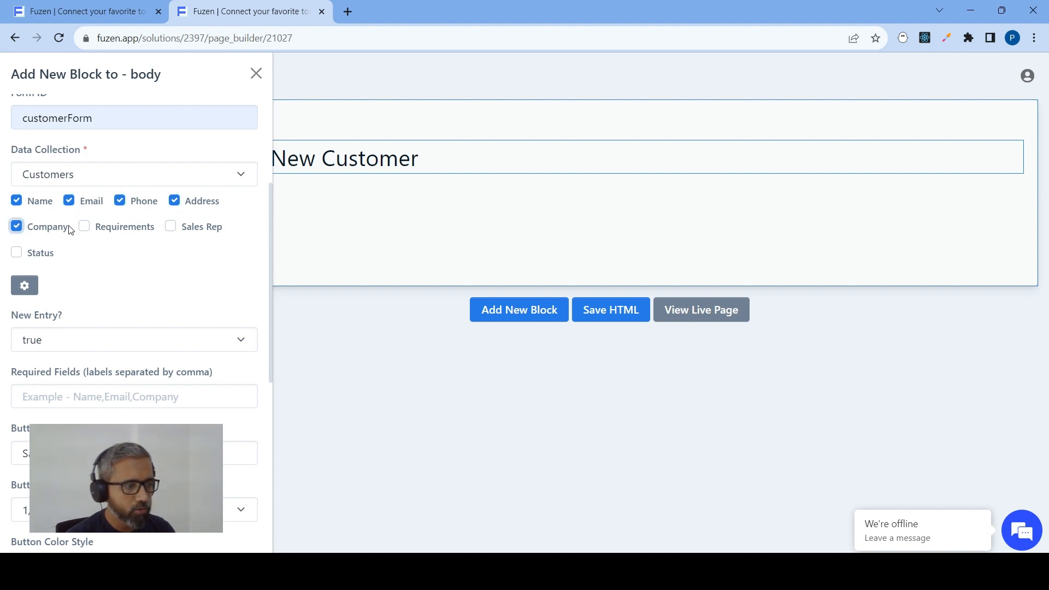
pyautogui.click(84, 227)
pyautogui.click(169, 227)
pyautogui.click(17, 253)
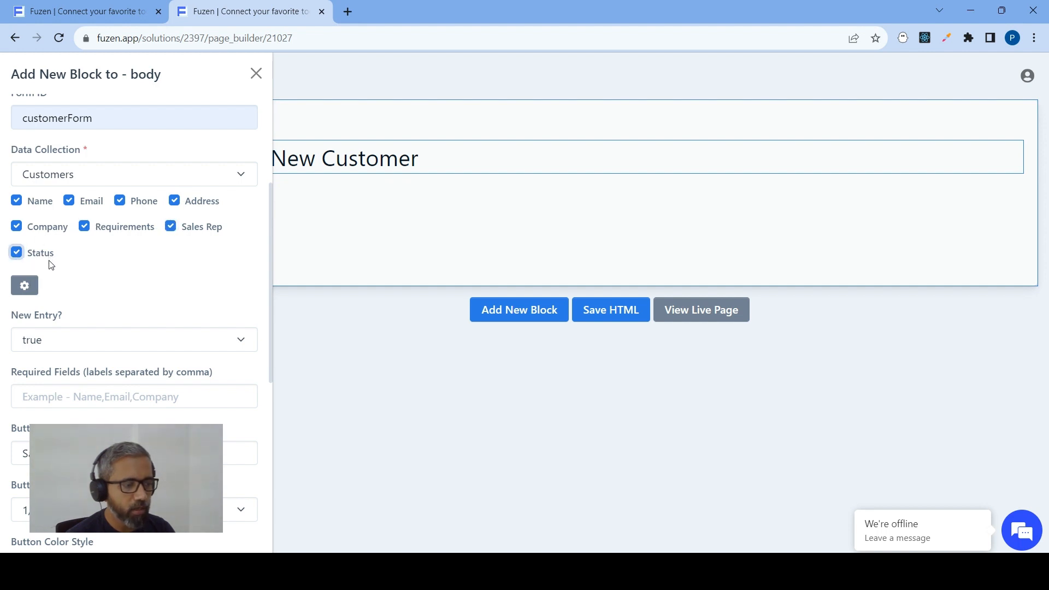
pyautogui.click(86, 228)
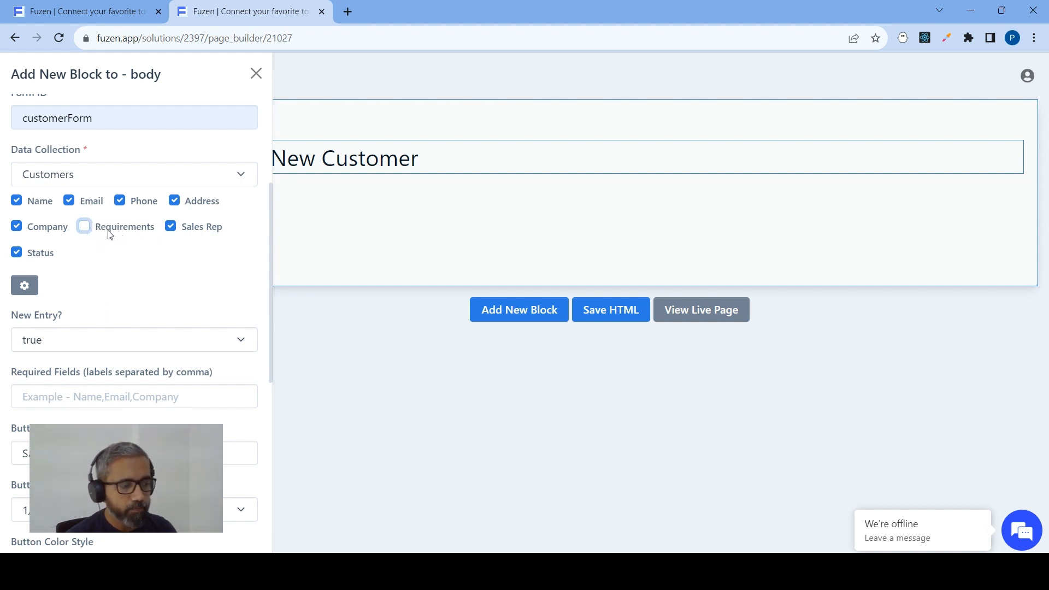
pyautogui.click(86, 226)
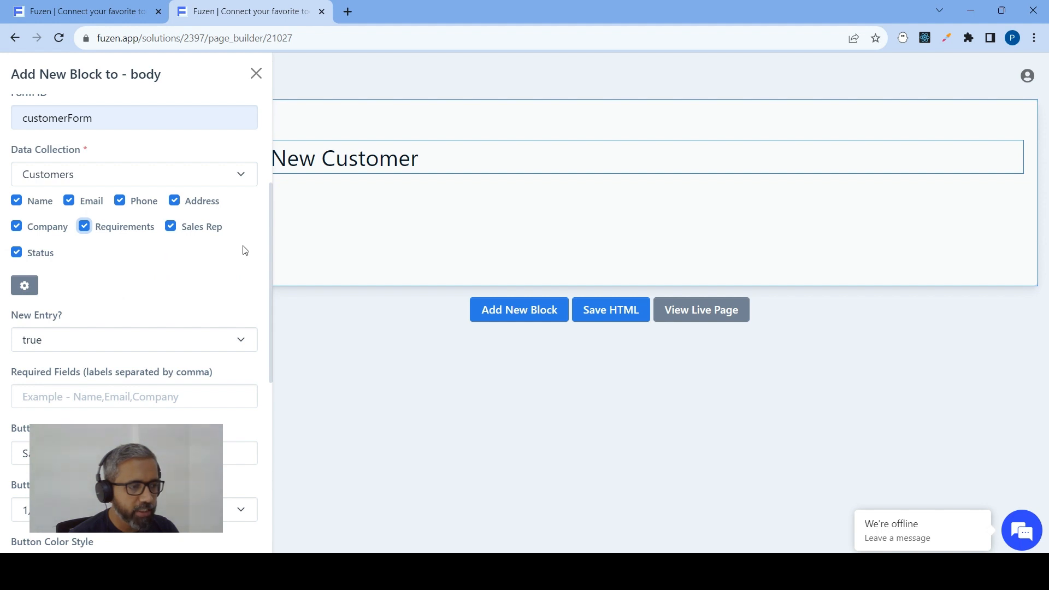
# Check the Sales Rep field's type in the Customers collection of the app's data structure, and return to the page builder
pyautogui.click(101, 5)
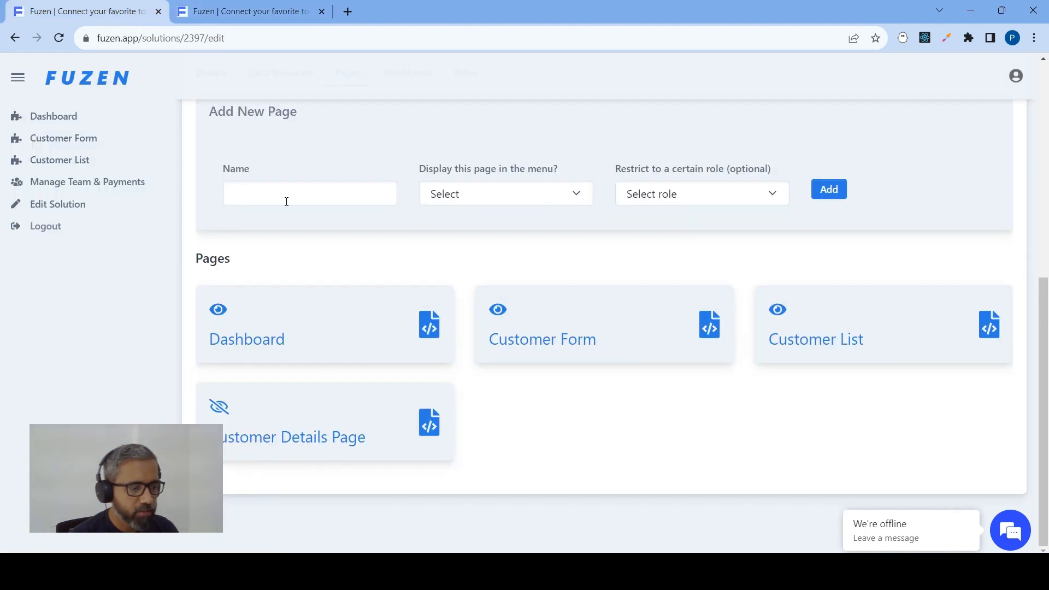
pyautogui.scroll(2, 284, 194)
pyautogui.click(293, 211)
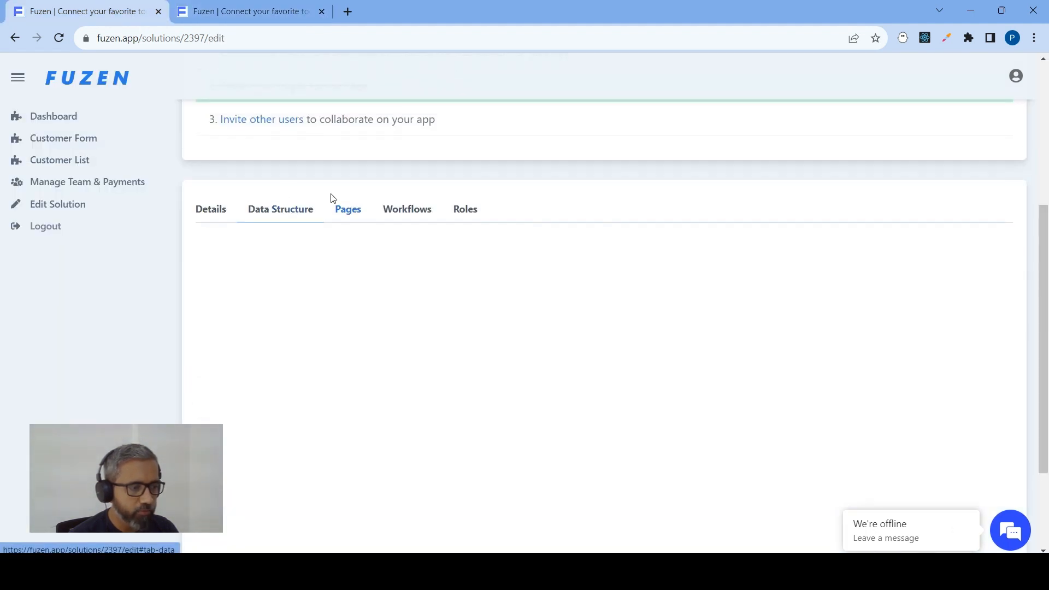
pyautogui.scroll(-5, 262, 386)
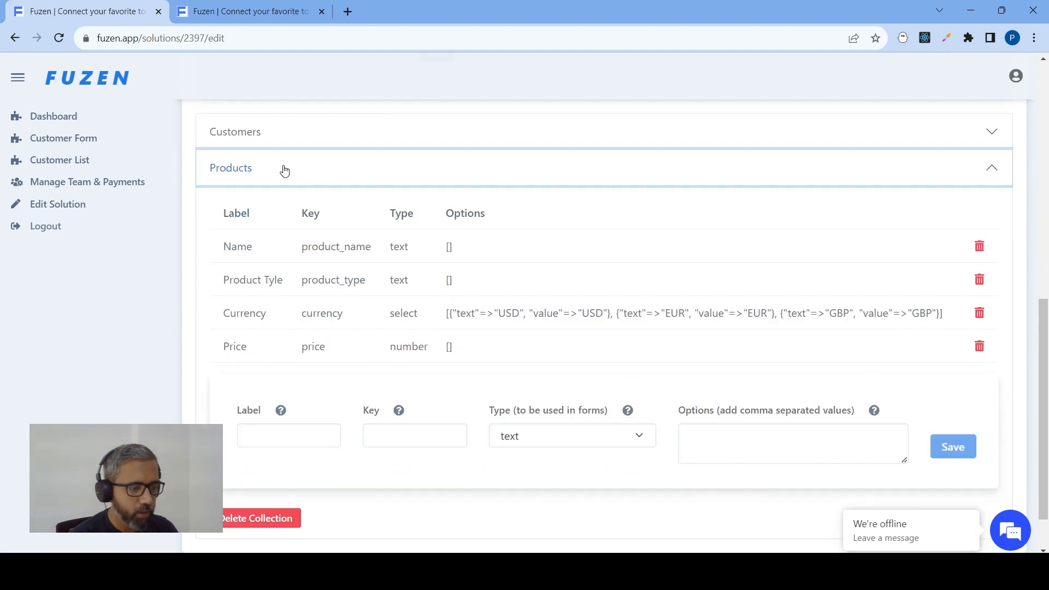
pyautogui.click(284, 171)
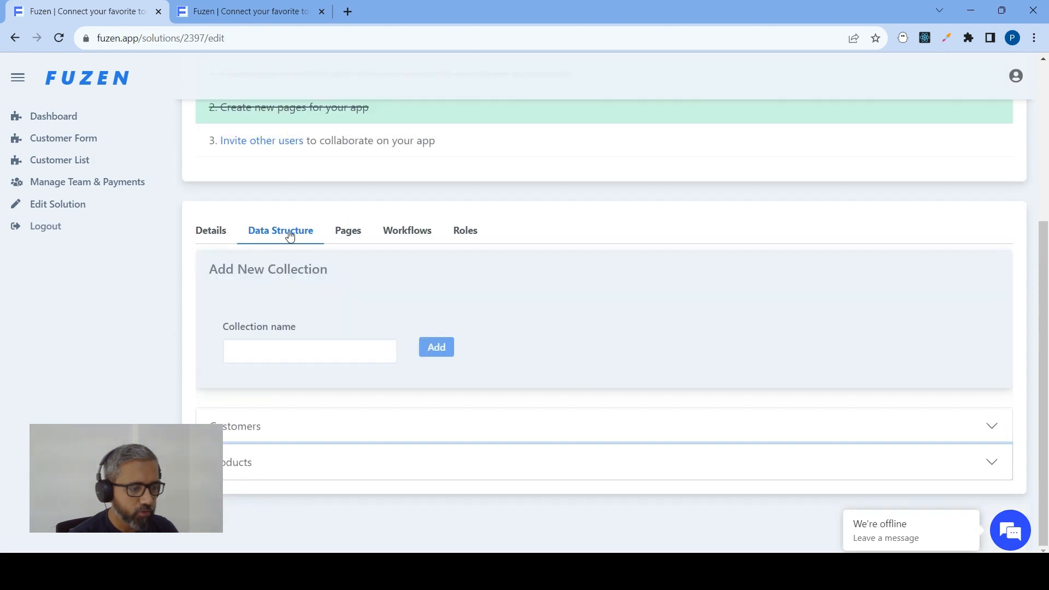
pyautogui.click(267, 428)
pyautogui.scroll(-6, 312, 299)
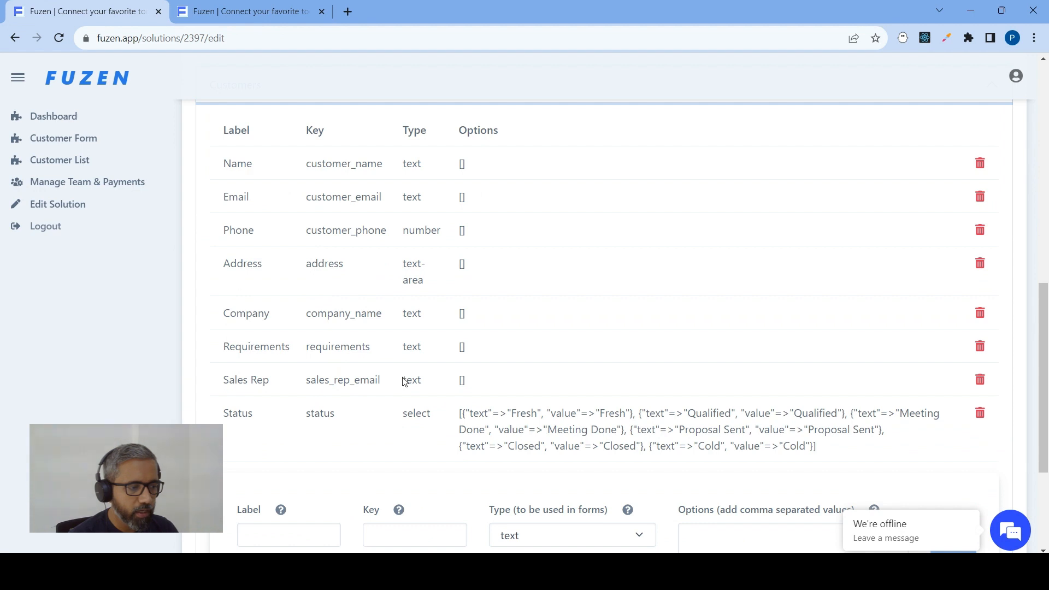
pyautogui.doubleClick(406, 377)
pyautogui.click(256, 5)
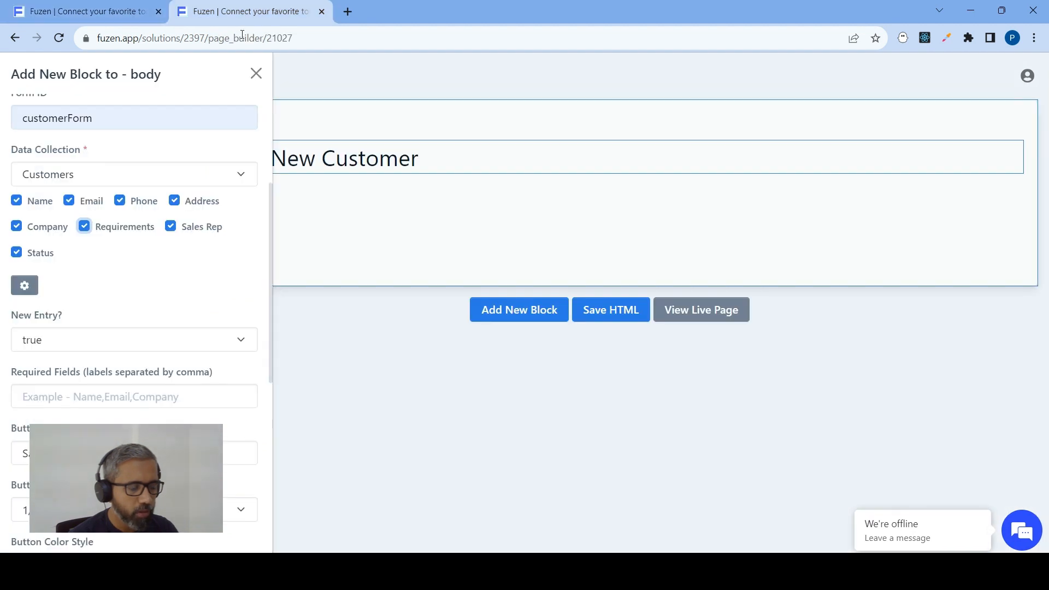
# Open the advanced settings of the form's fields and set the Sales Rep field's type to Select
pyautogui.click(25, 288)
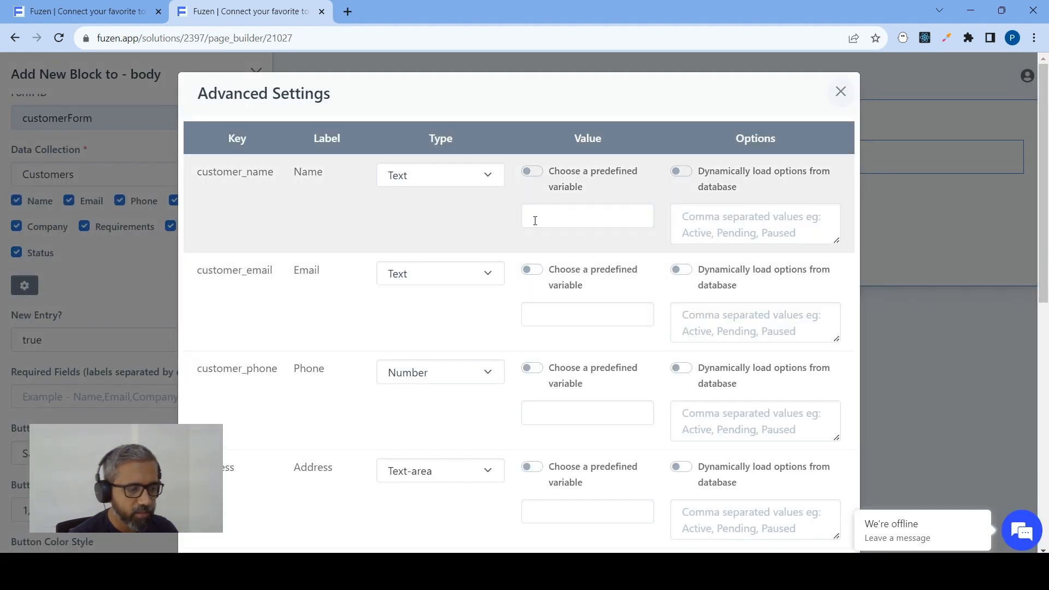
pyautogui.scroll(-3, 538, 219)
pyautogui.scroll(-2, 524, 251)
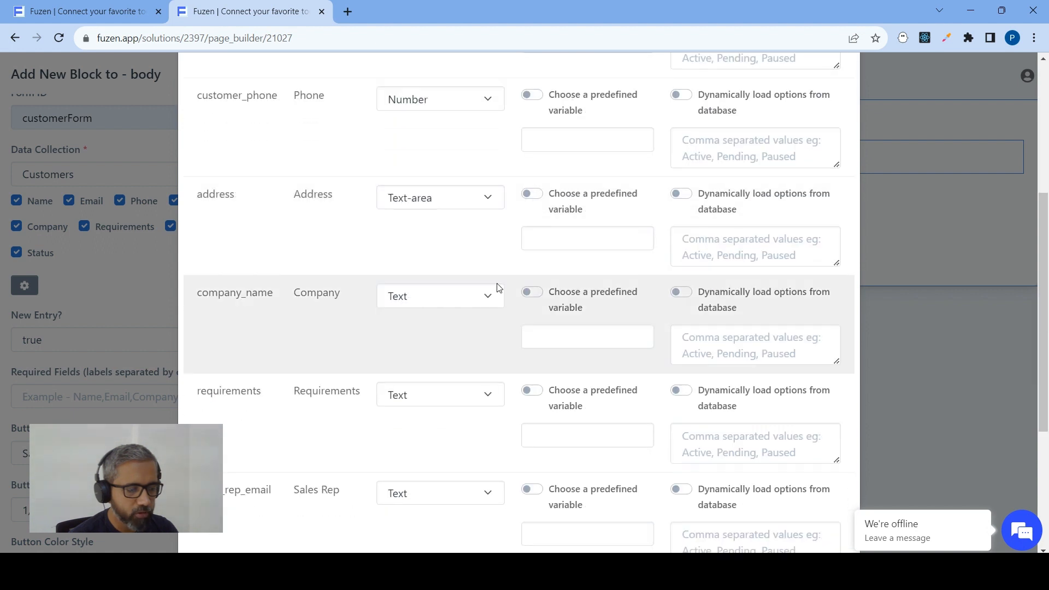
pyautogui.scroll(-3, 469, 322)
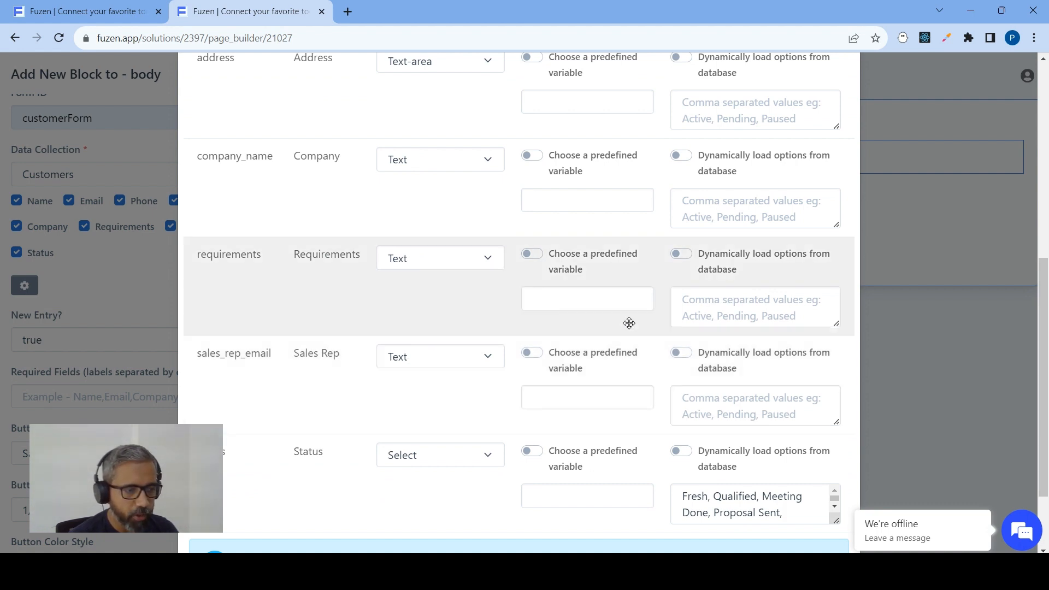
pyautogui.click(453, 358)
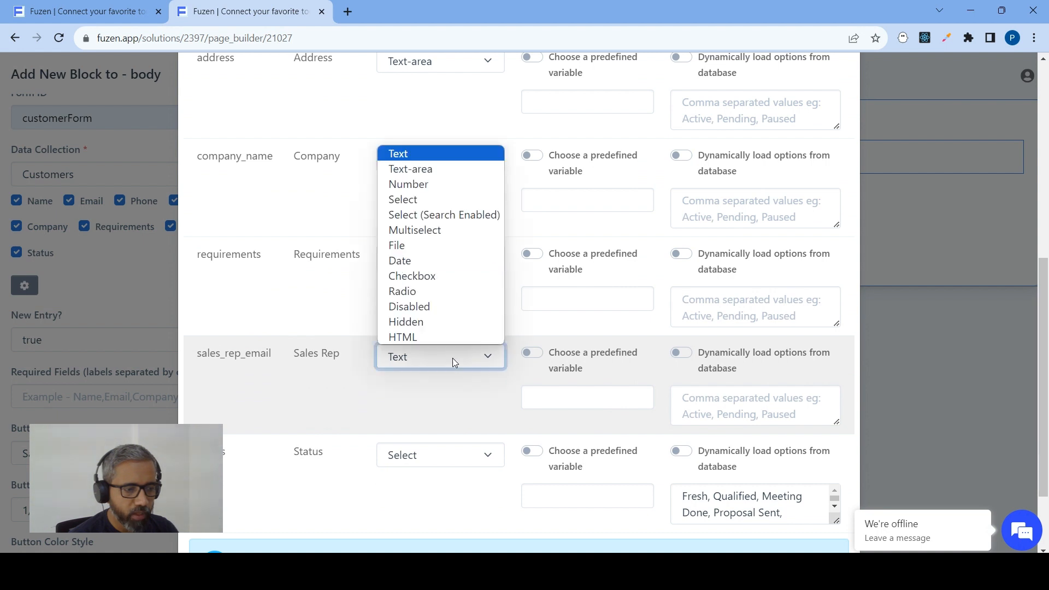
pyautogui.click(401, 200)
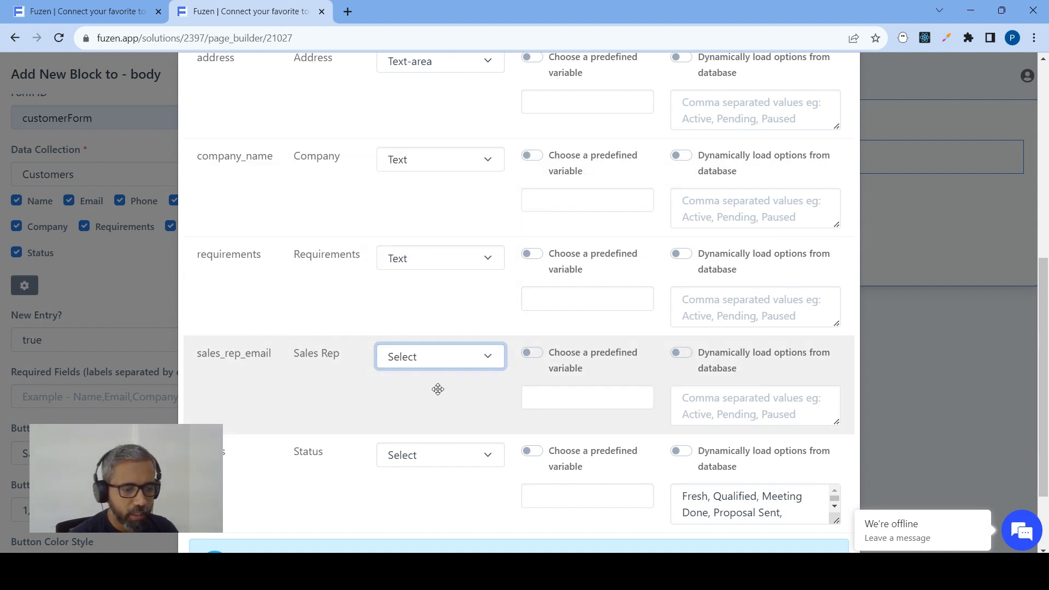
# Load the Sales Rep field's options dynamically from the database, using App Team Members as the array
pyautogui.scroll(-1, 614, 218)
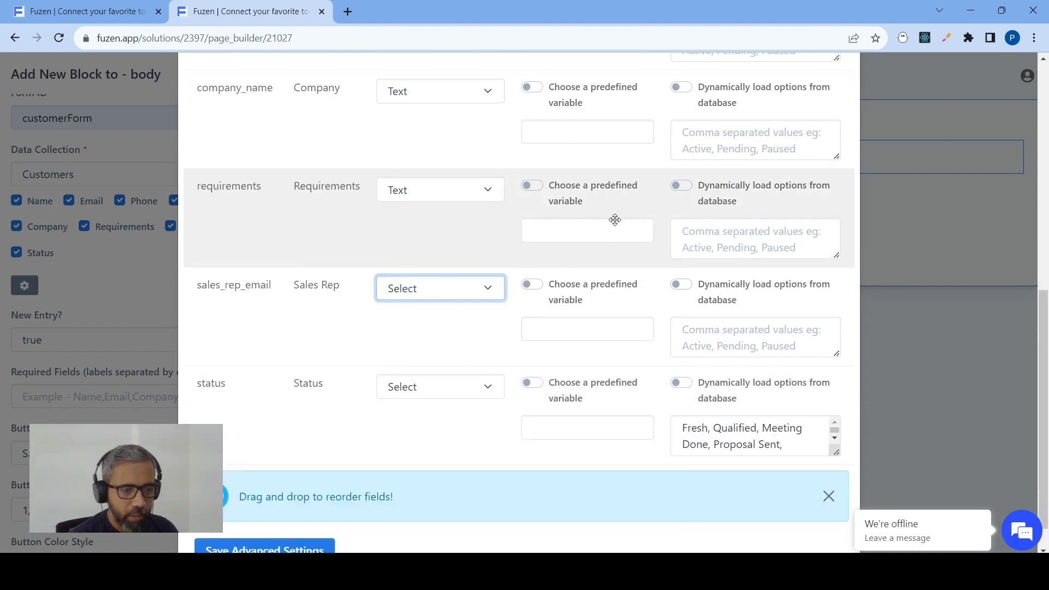
pyautogui.click(686, 287)
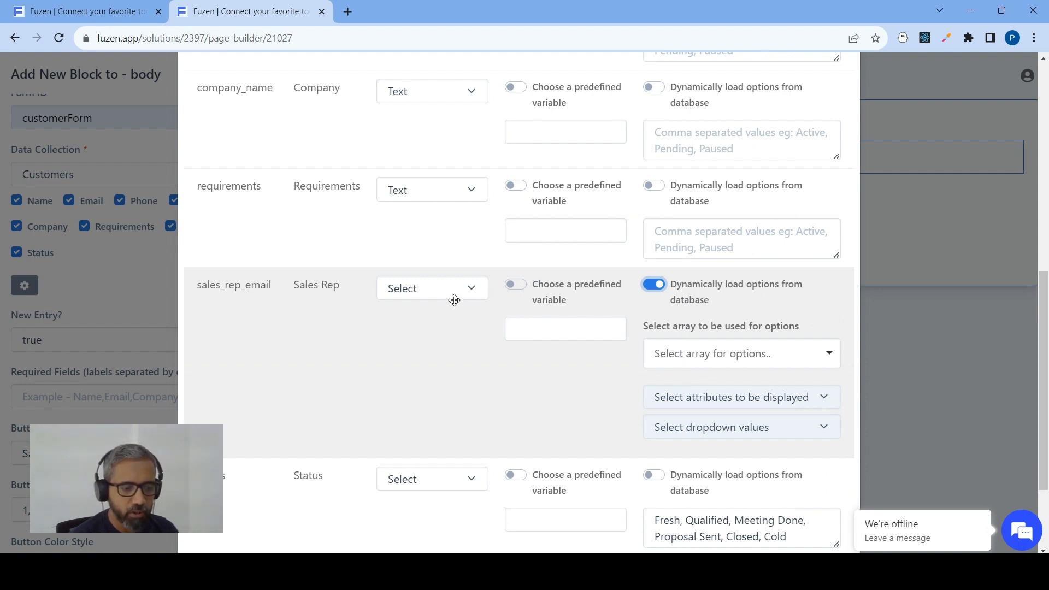
pyautogui.click(694, 353)
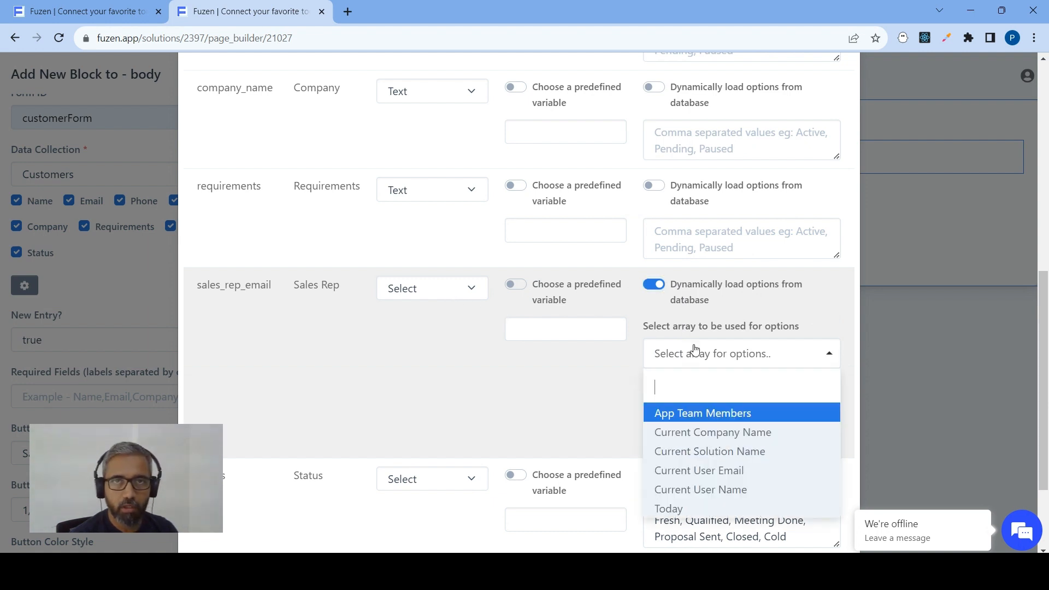
pyautogui.click(697, 415)
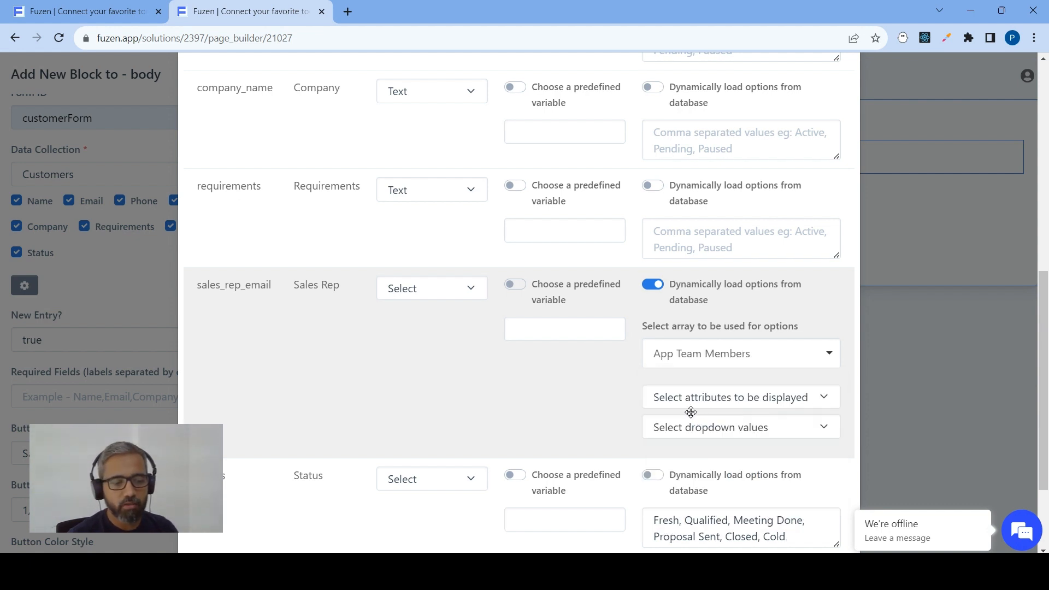
pyautogui.click(665, 355)
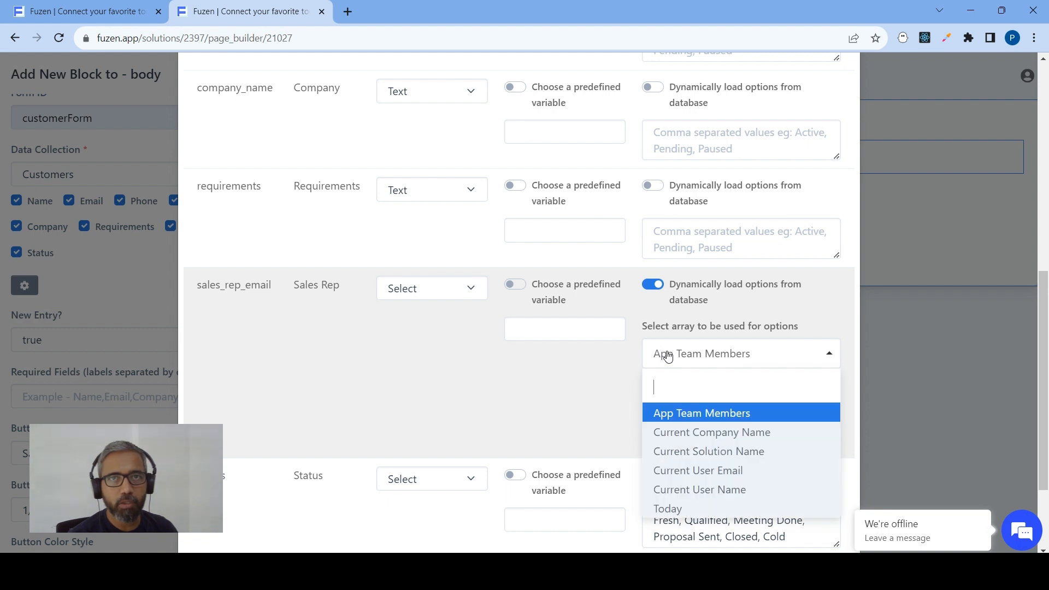
pyautogui.click(691, 415)
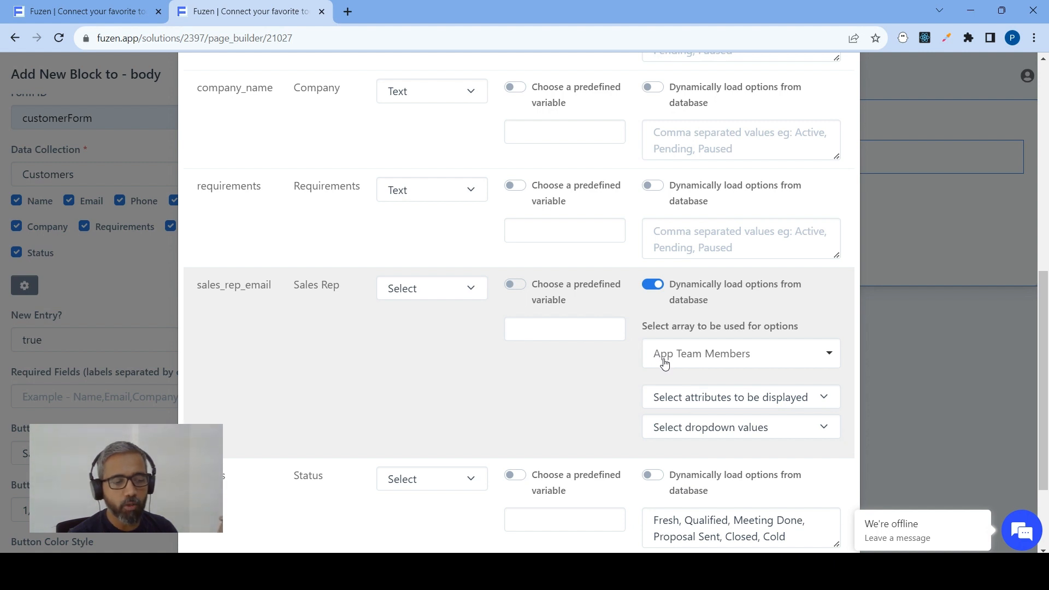
# Set the Sales Rep dropdown to display the name attribute and use email as its values
pyautogui.click(677, 399)
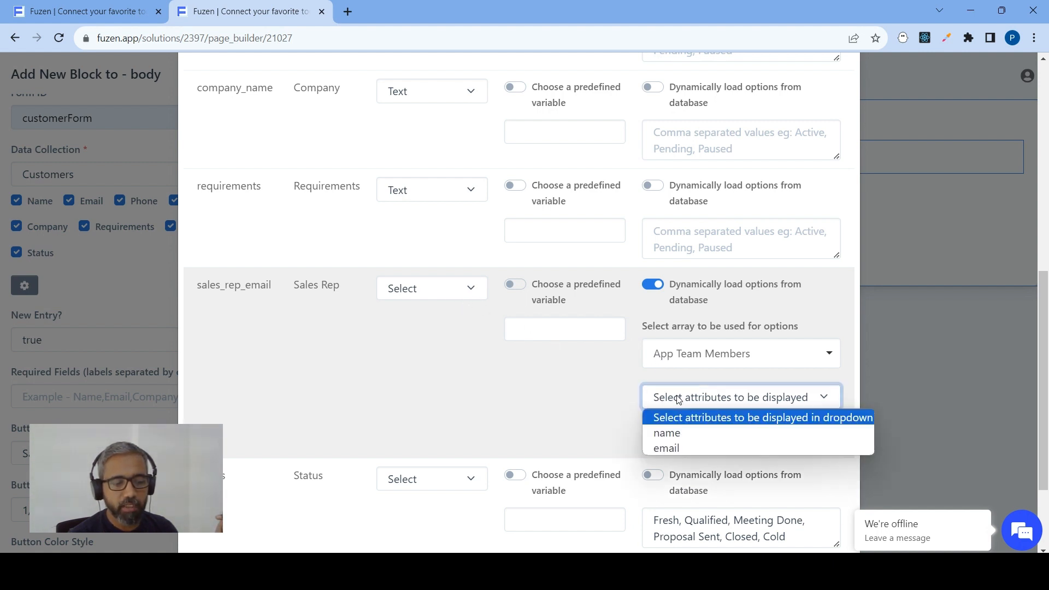
pyautogui.click(671, 434)
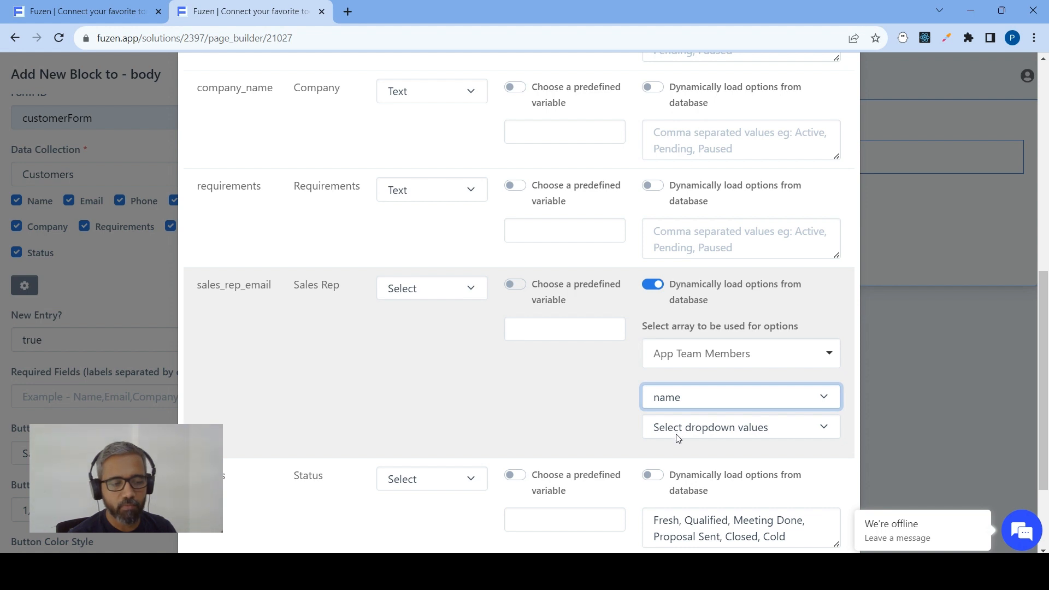
pyautogui.click(677, 438)
pyautogui.click(674, 475)
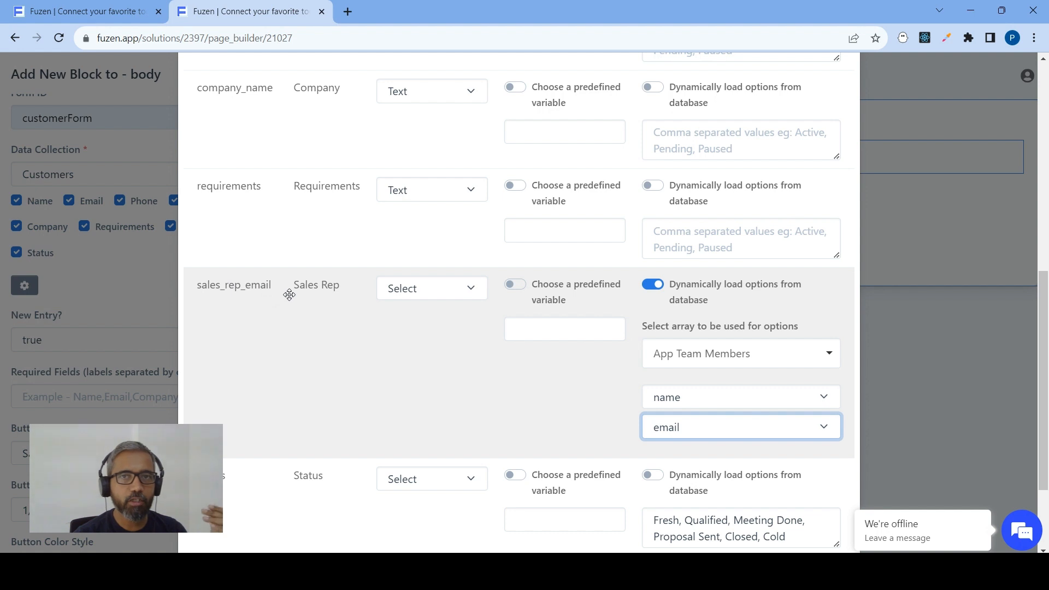
pyautogui.click(680, 428)
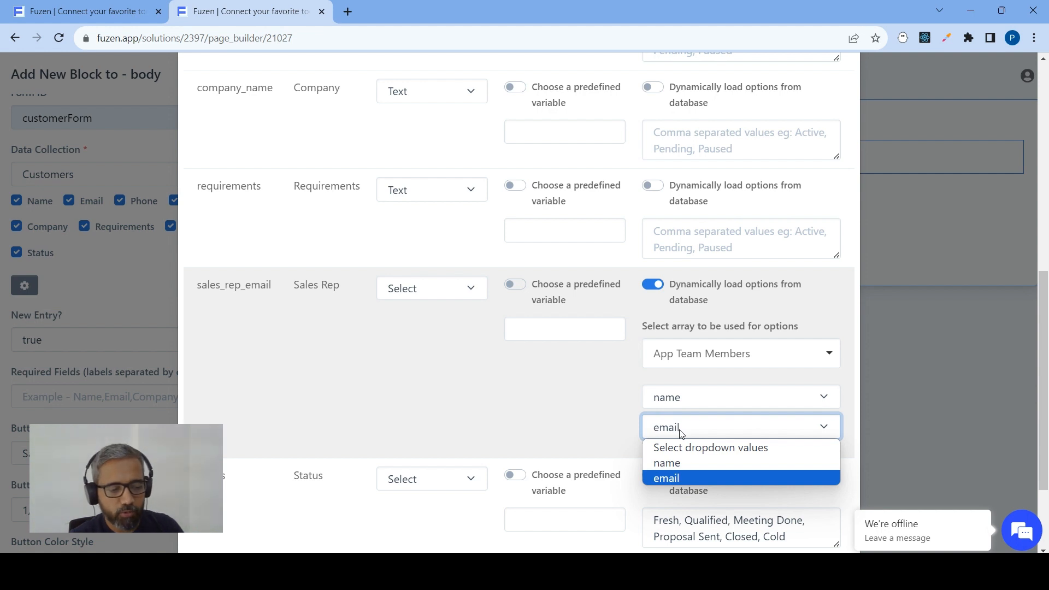
pyautogui.click(681, 428)
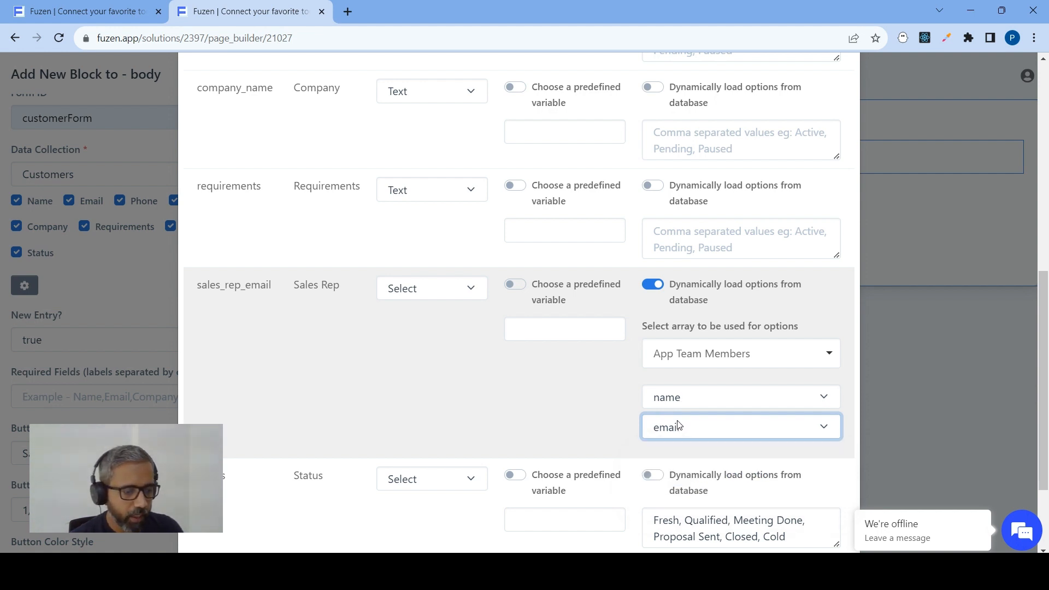
# Review the field types in the form's advanced settings and save the advanced settings
pyautogui.scroll(-3, 673, 354)
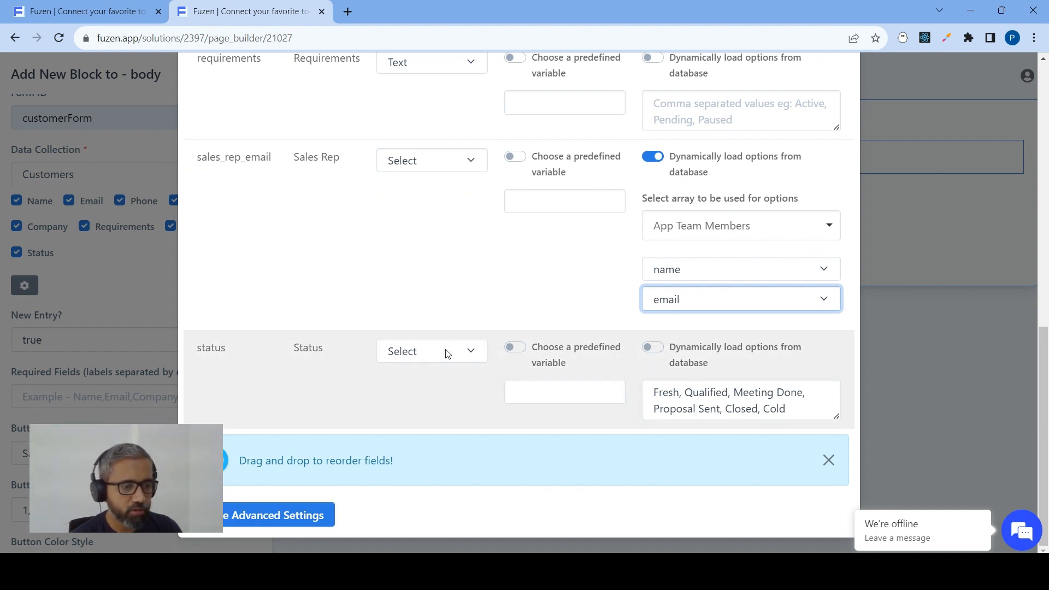
pyautogui.scroll(7, 452, 260)
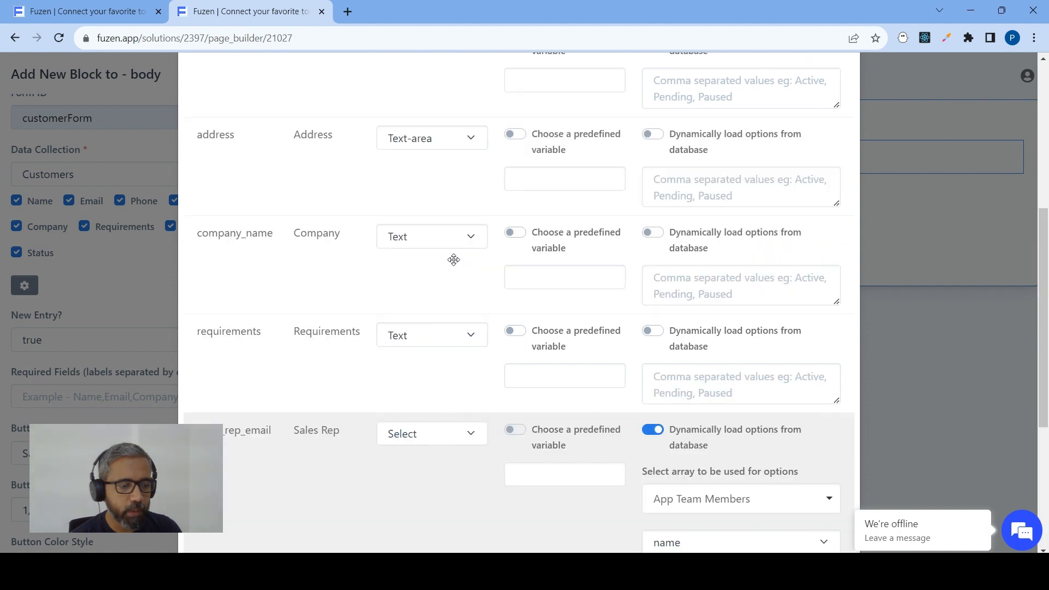
pyautogui.scroll(2, 415, 328)
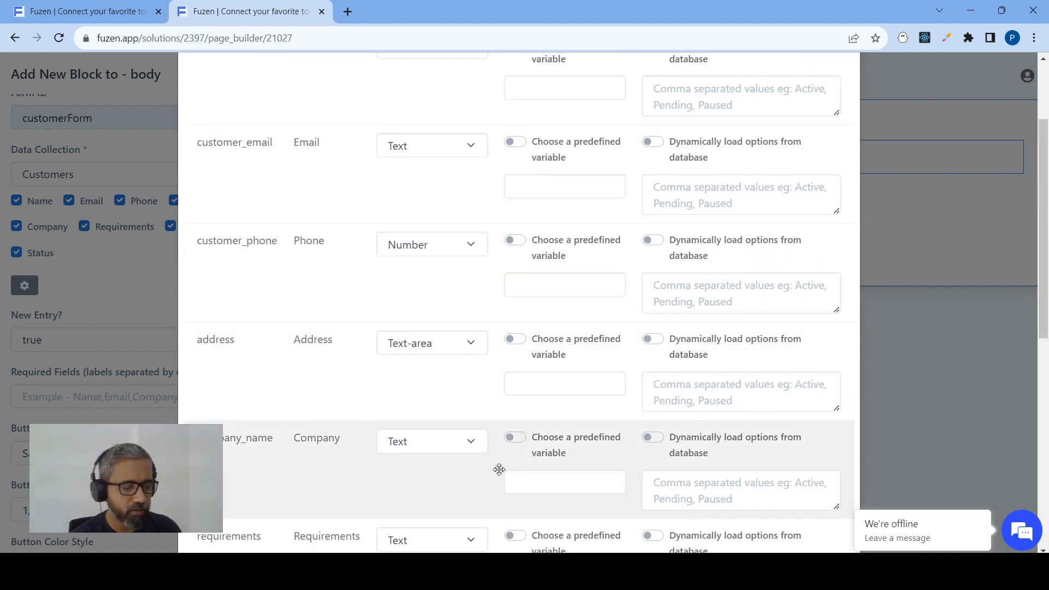
pyautogui.scroll(-6, 571, 390)
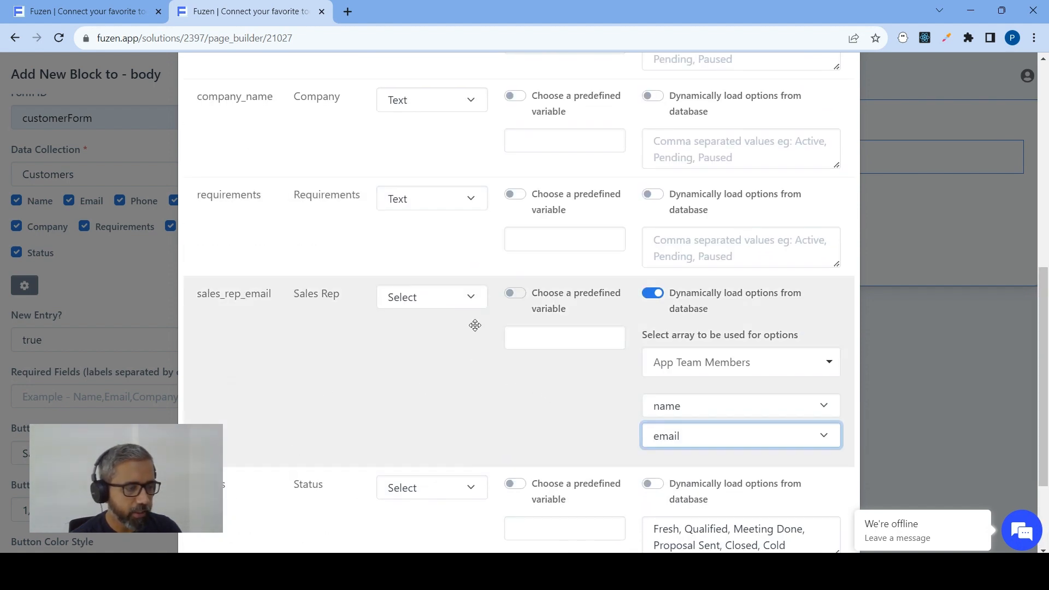
pyautogui.scroll(-3, 475, 326)
pyautogui.click(260, 516)
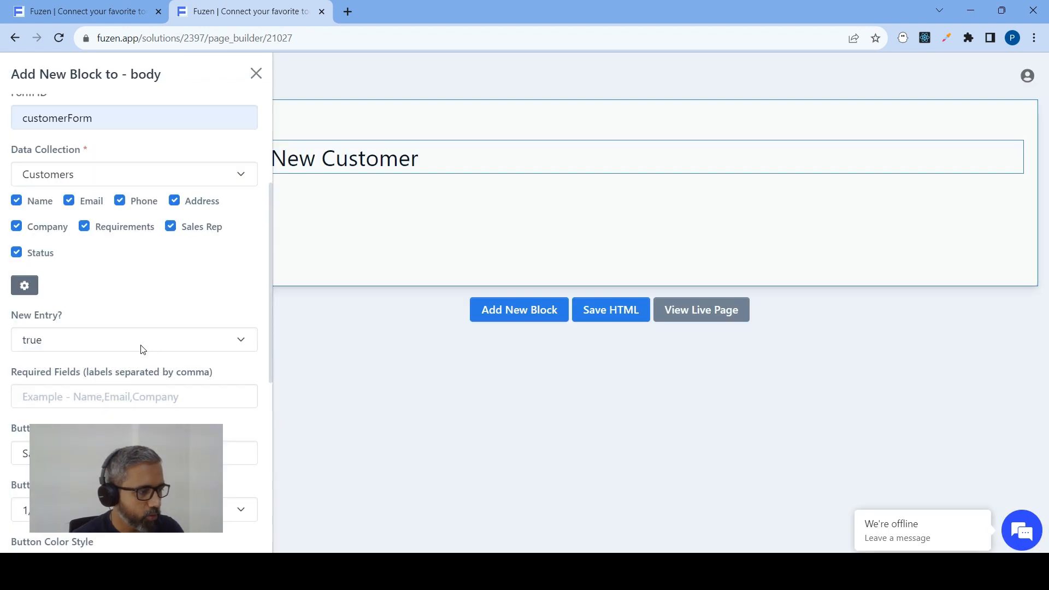
# Set the form's New Entry option to true
pyautogui.scroll(-3, 115, 298)
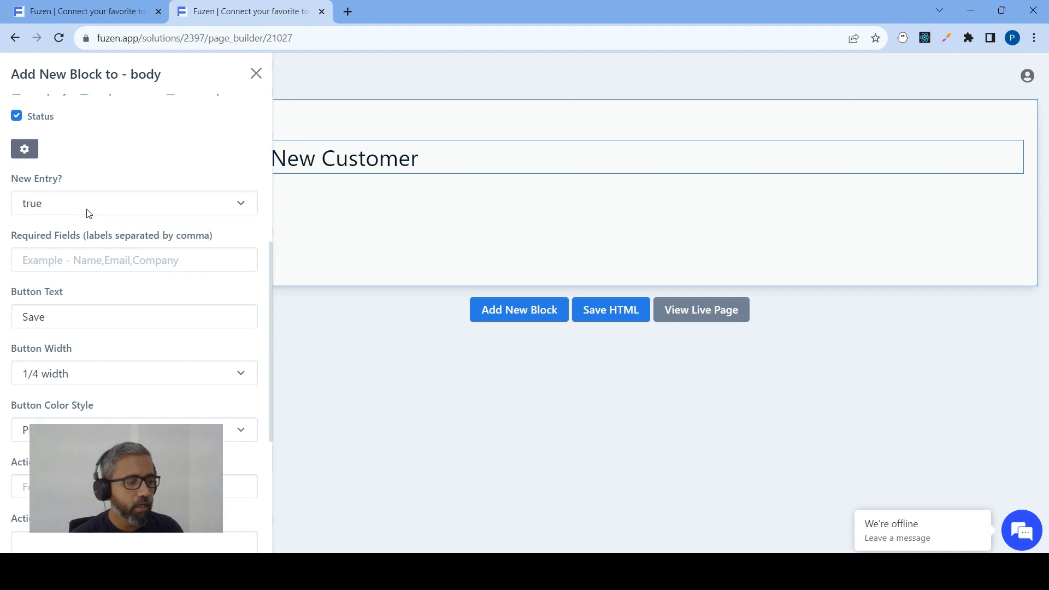
pyautogui.click(87, 205)
pyautogui.click(86, 205)
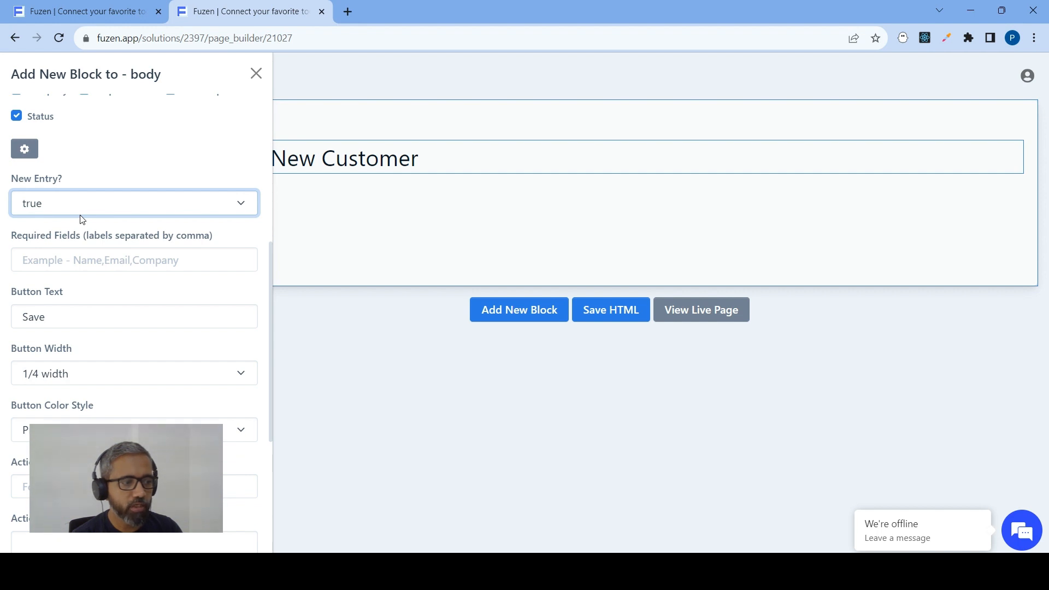
pyautogui.click(85, 208)
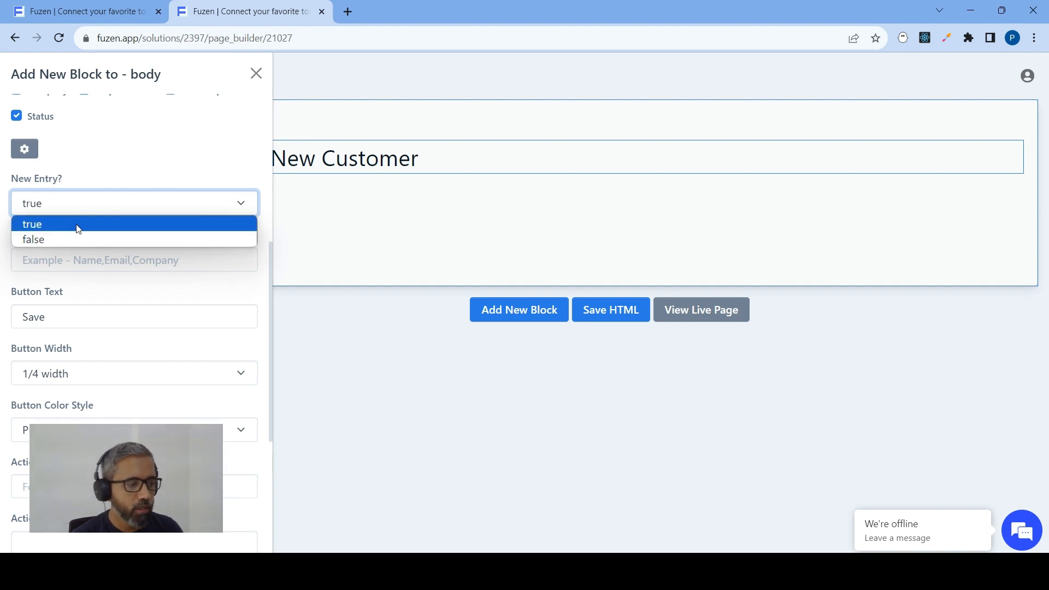
pyautogui.click(78, 229)
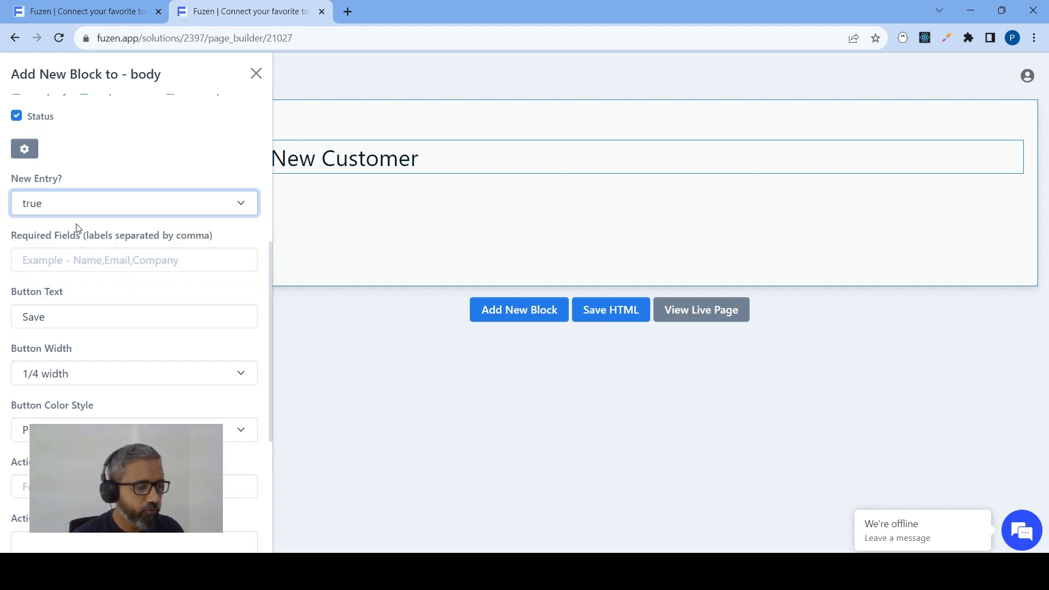
# Set the form's required fields to Name,Email,Sales Rep,Status
pyautogui.click(83, 260)
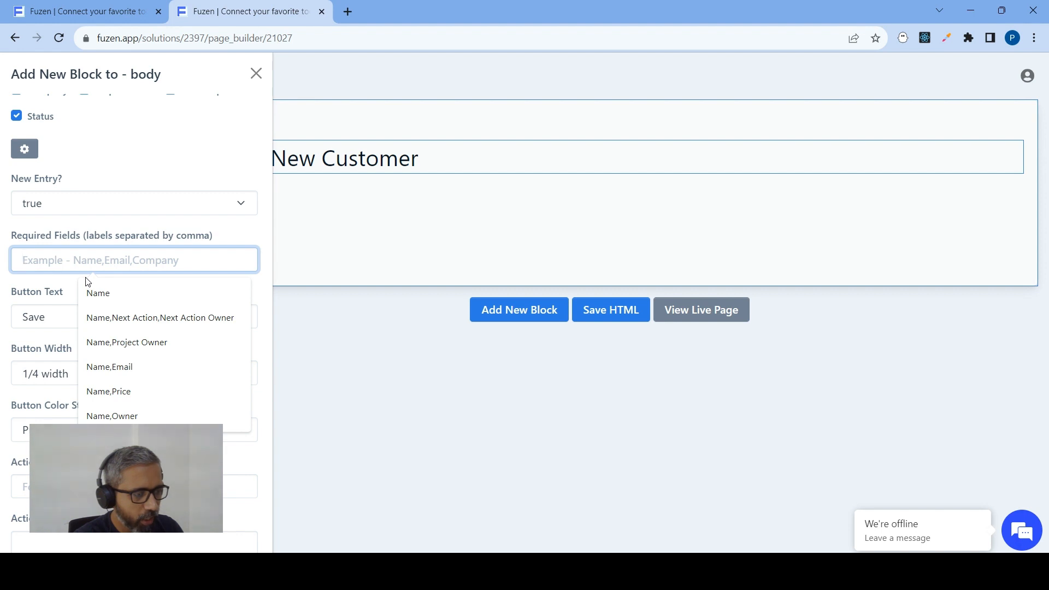
pyautogui.write('Name,')
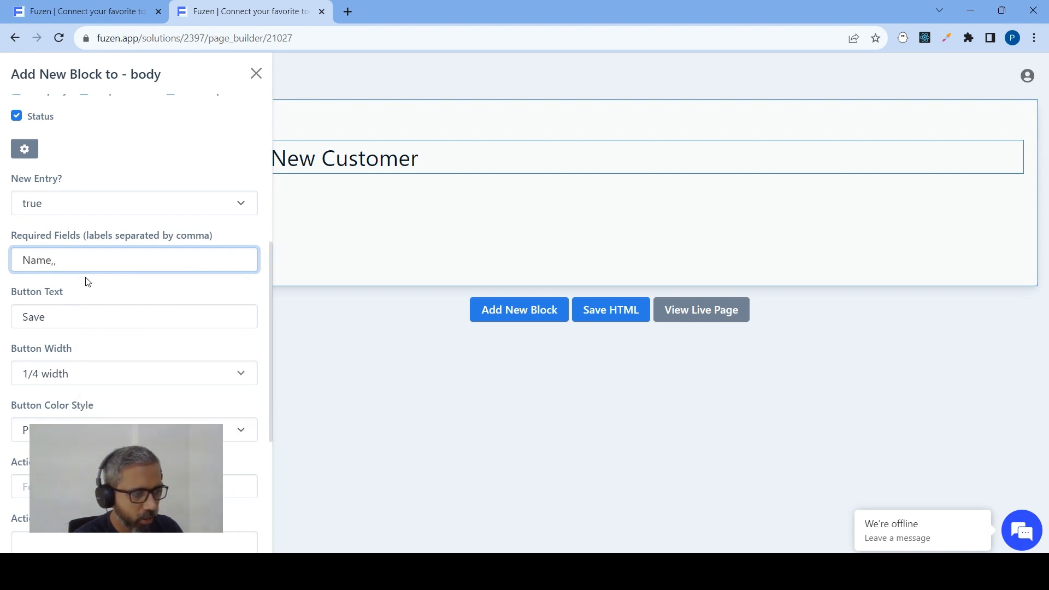
pyautogui.write('Email')
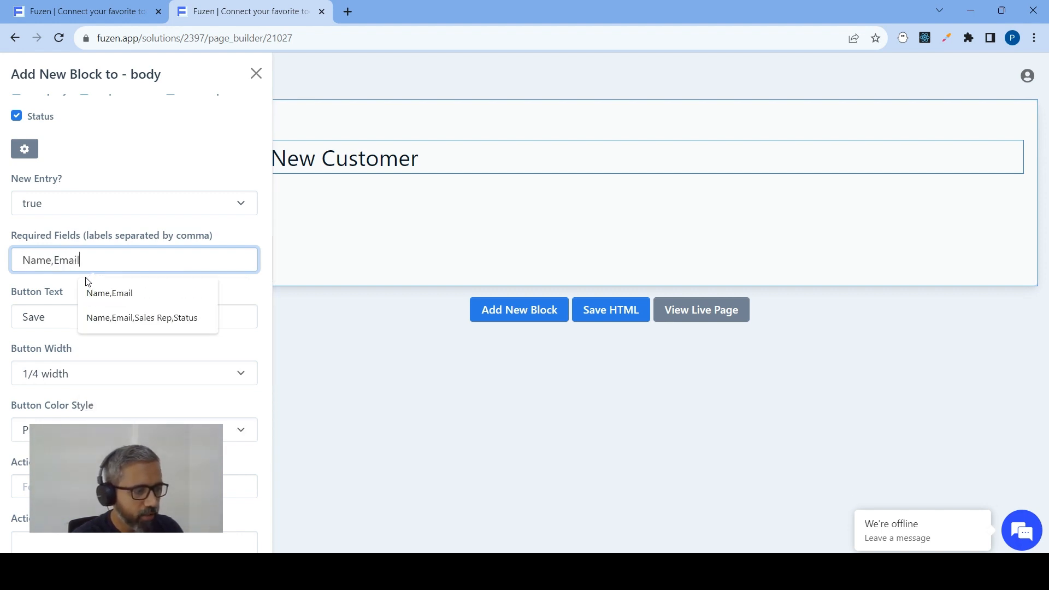
pyautogui.write(',')
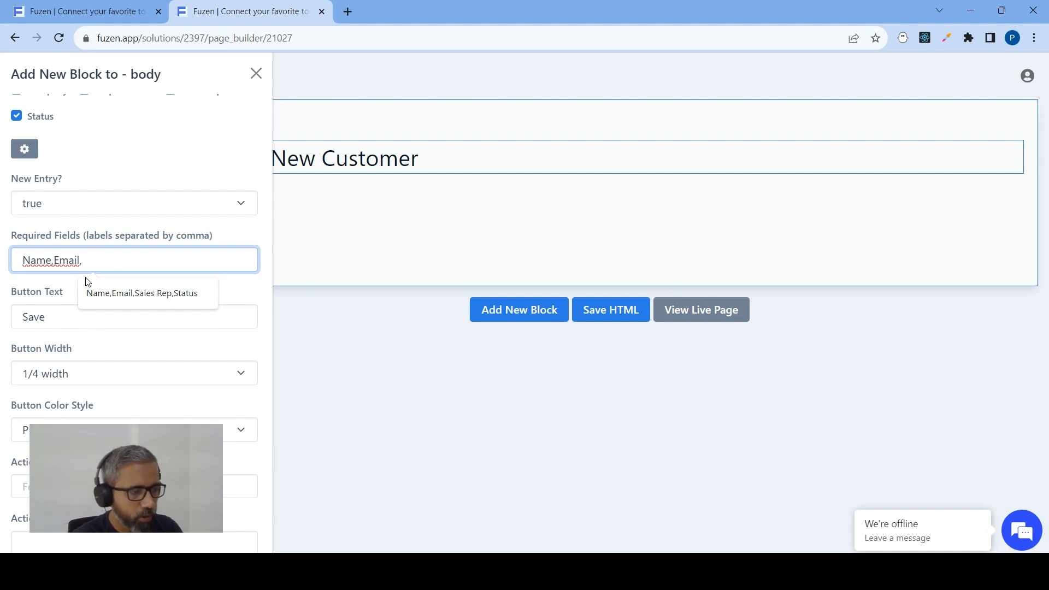
pyautogui.write('Sales Rep')
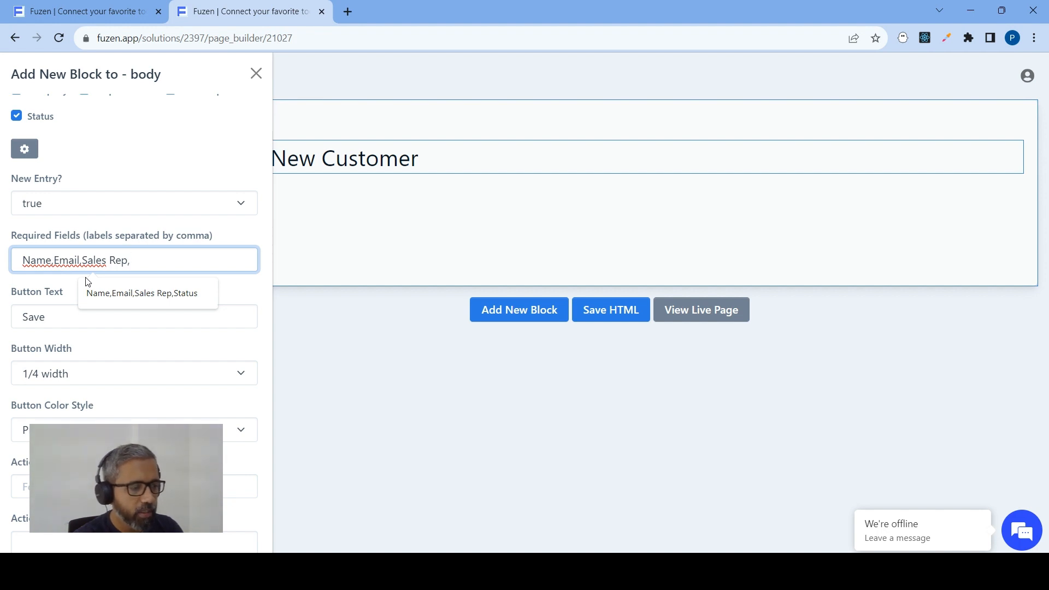
pyautogui.write(',S')
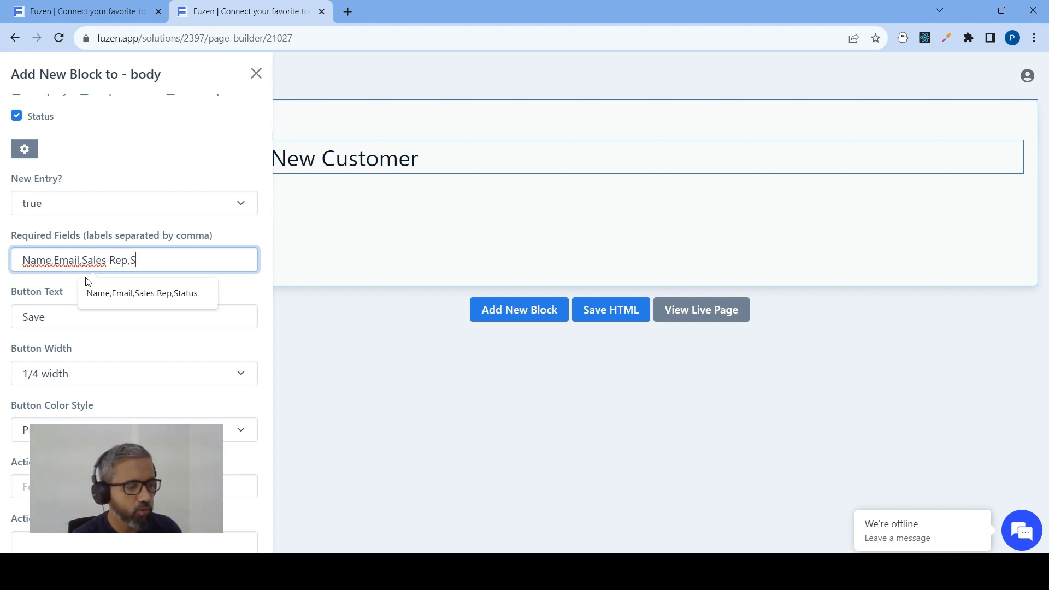
pyautogui.write('tatus')
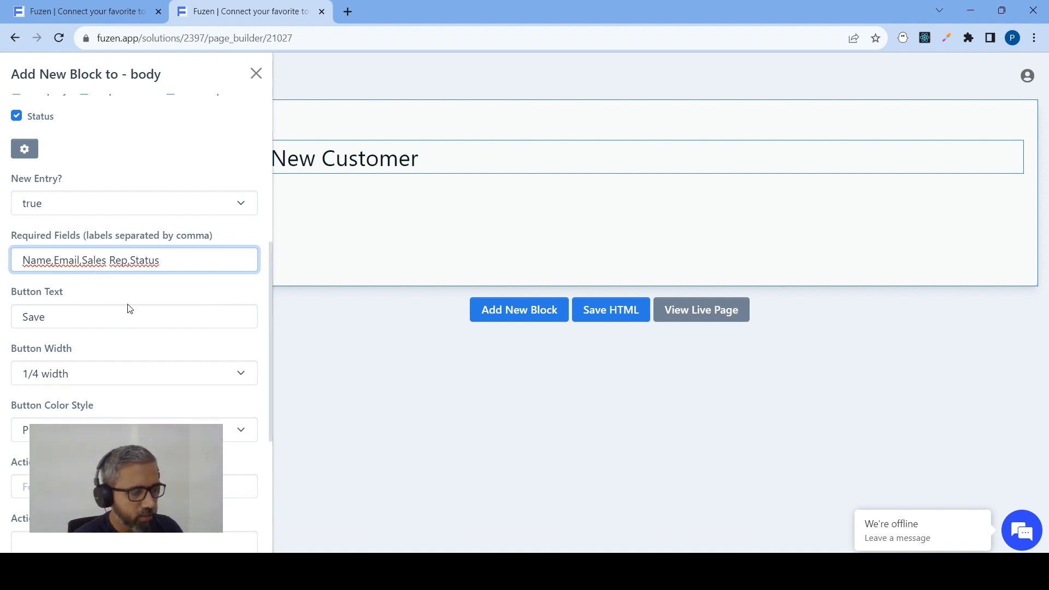
# Set the form's button text to Save Customer Details
pyautogui.press('Tab')
pyautogui.write('save')
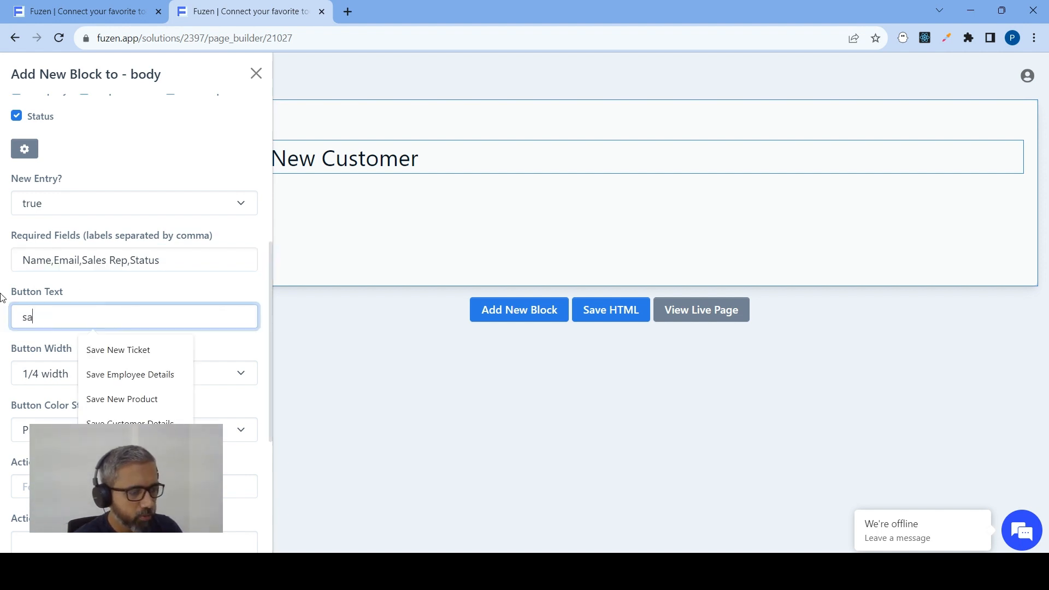
pyautogui.press('BackSpace')
pyautogui.press('BackSpace')
pyautogui.press('BackSpace')
pyautogui.write('Save F')
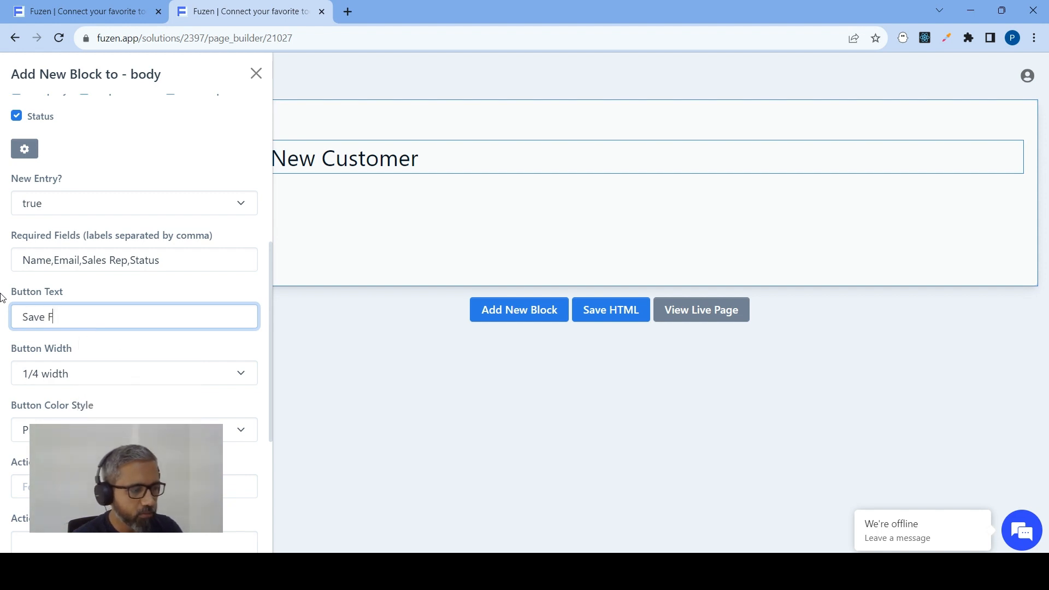
pyautogui.press('BackSpace')
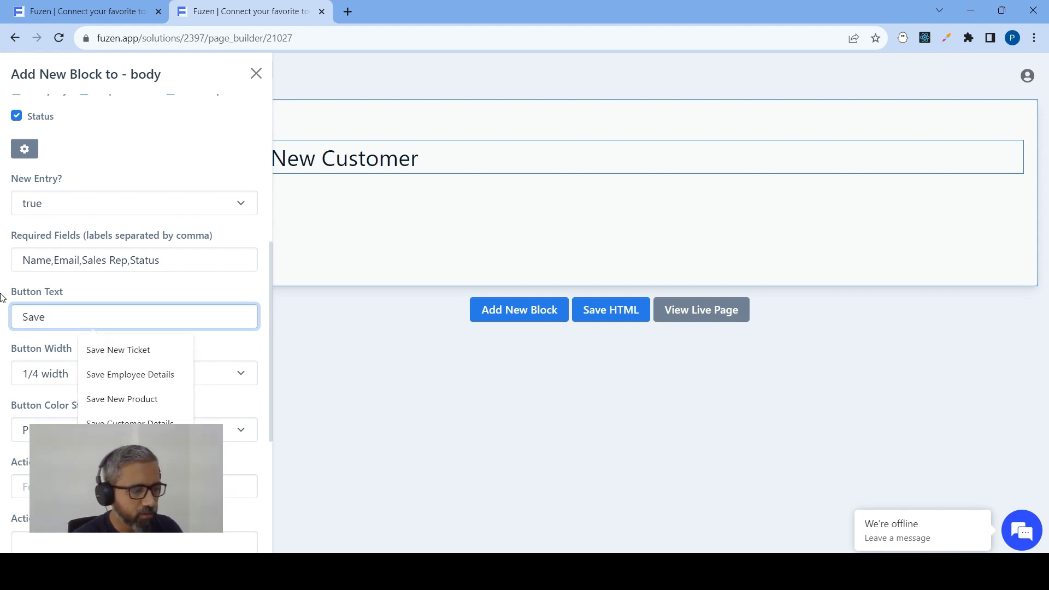
pyautogui.write('Cu')
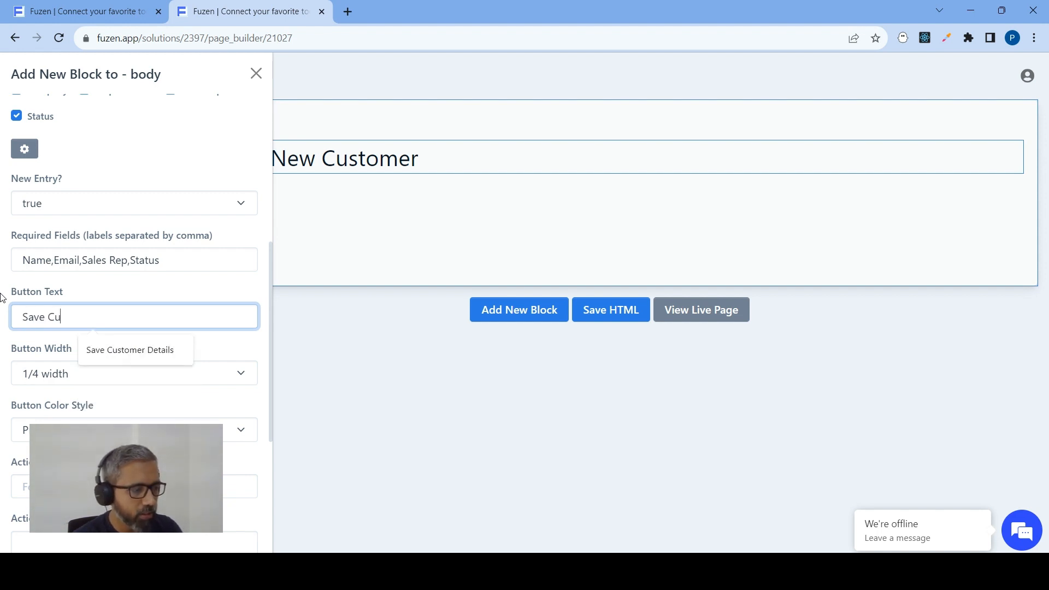
pyautogui.click(147, 352)
# Set the form to go to the Customer Details Page path after submission and add the form block to the page
pyautogui.scroll(-1, 150, 236)
pyautogui.scroll(-2, 146, 183)
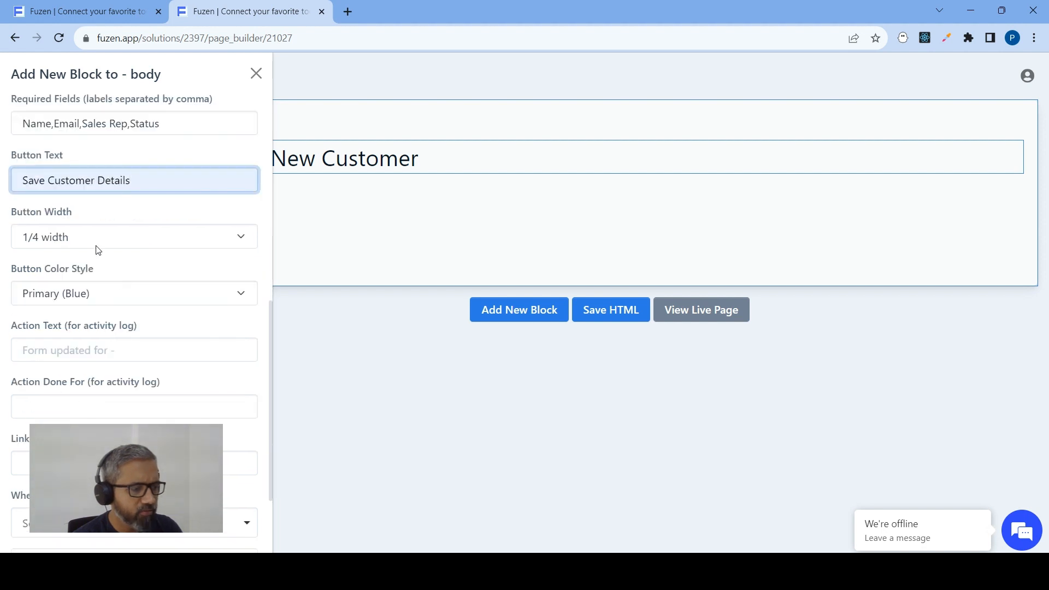
pyautogui.scroll(-1, 93, 388)
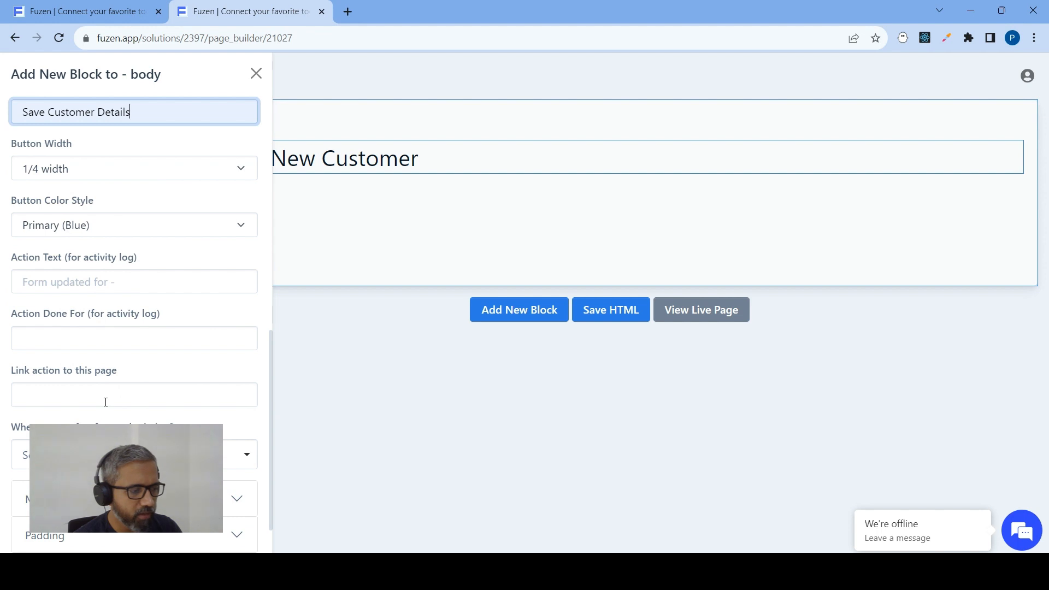
pyautogui.scroll(-1, 107, 404)
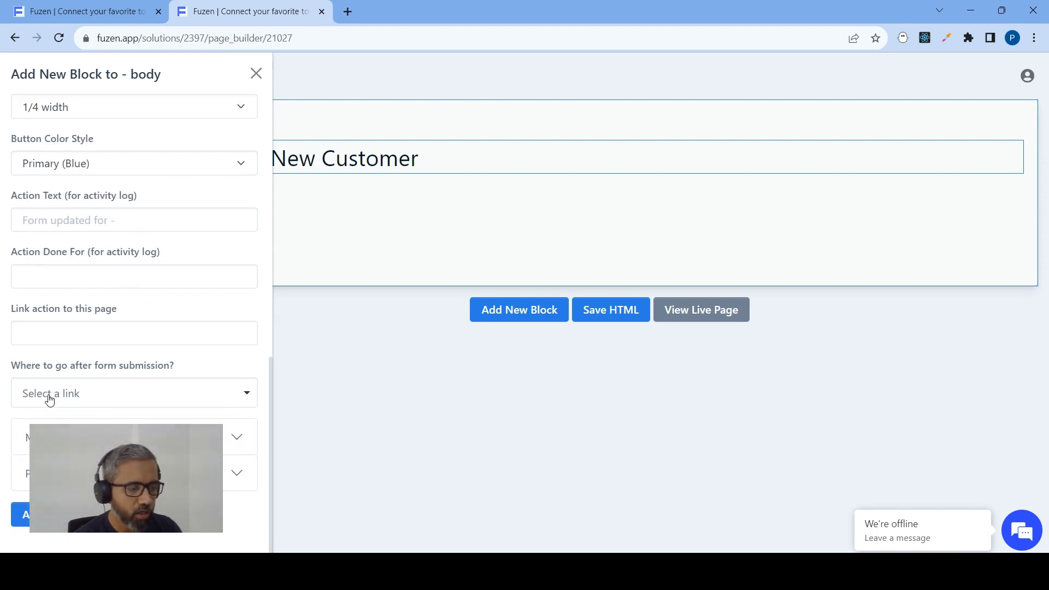
pyautogui.click(82, 393)
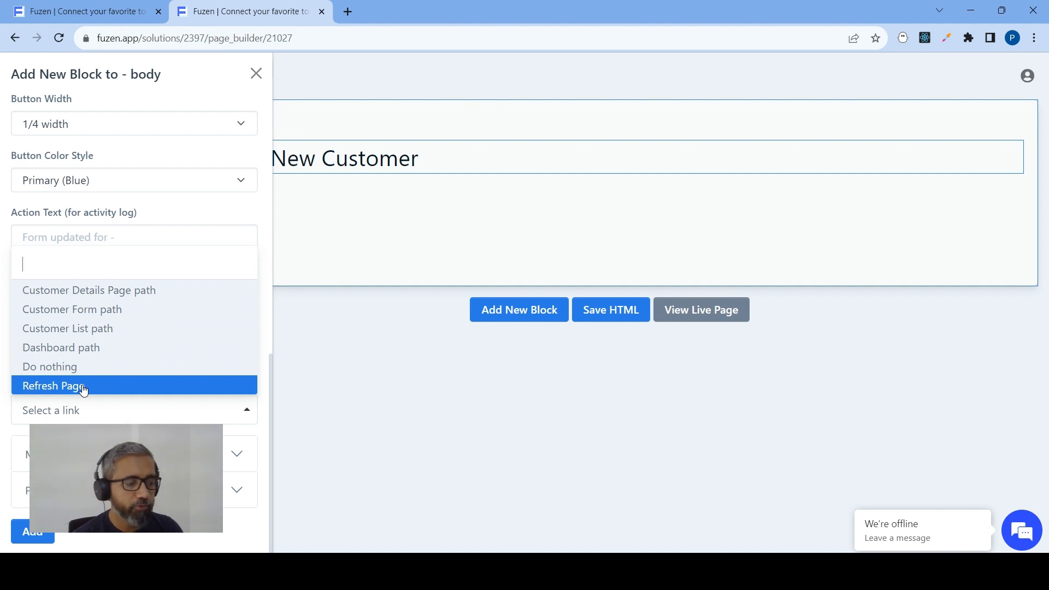
pyautogui.click(105, 291)
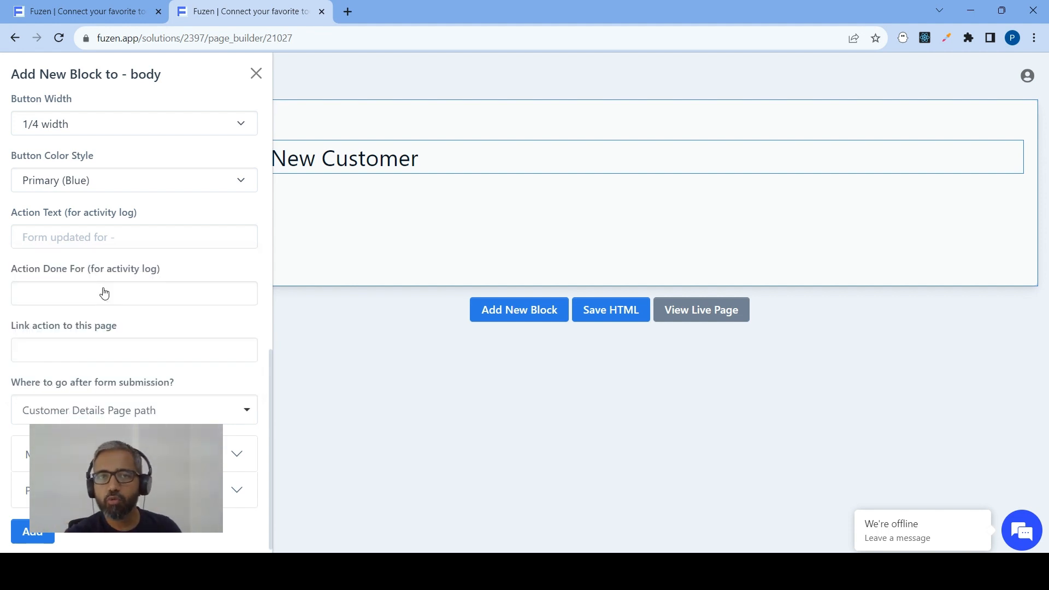
pyautogui.click(35, 538)
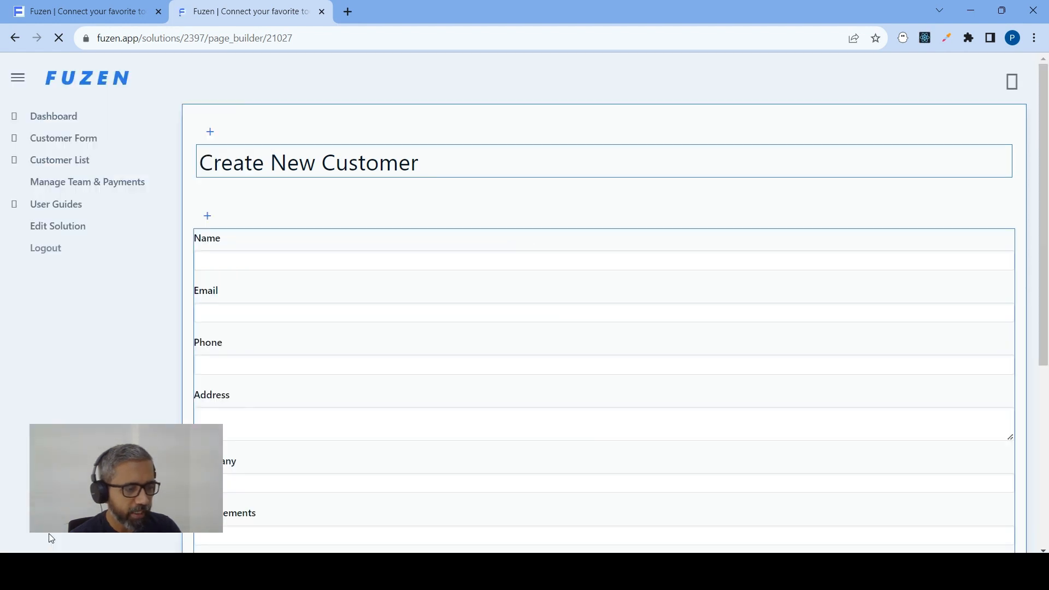
# Review the added customer form and save the page's HTML
pyautogui.scroll(-5, 384, 207)
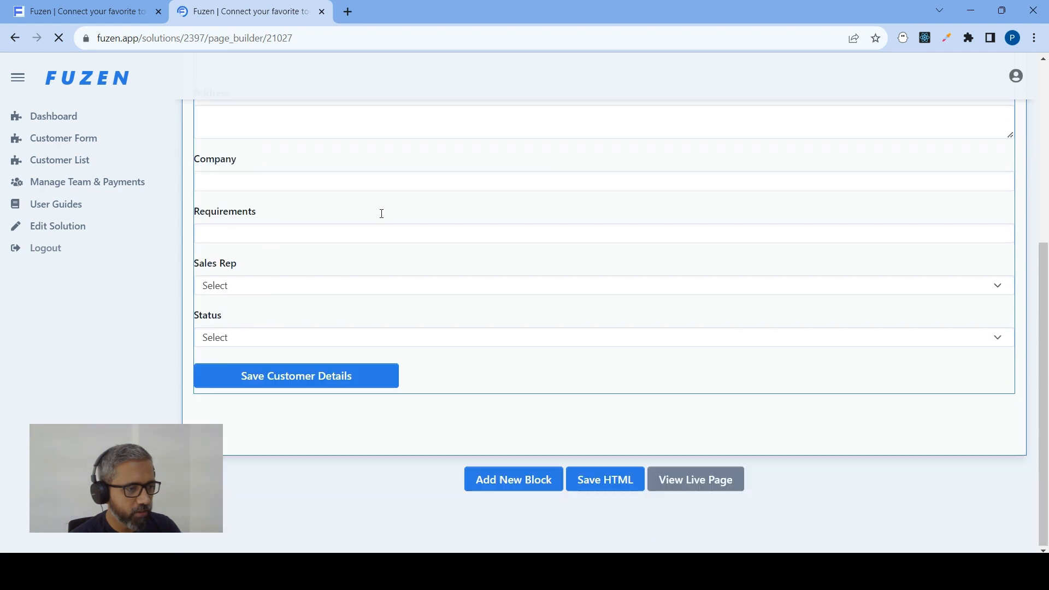
pyautogui.scroll(3, 541, 360)
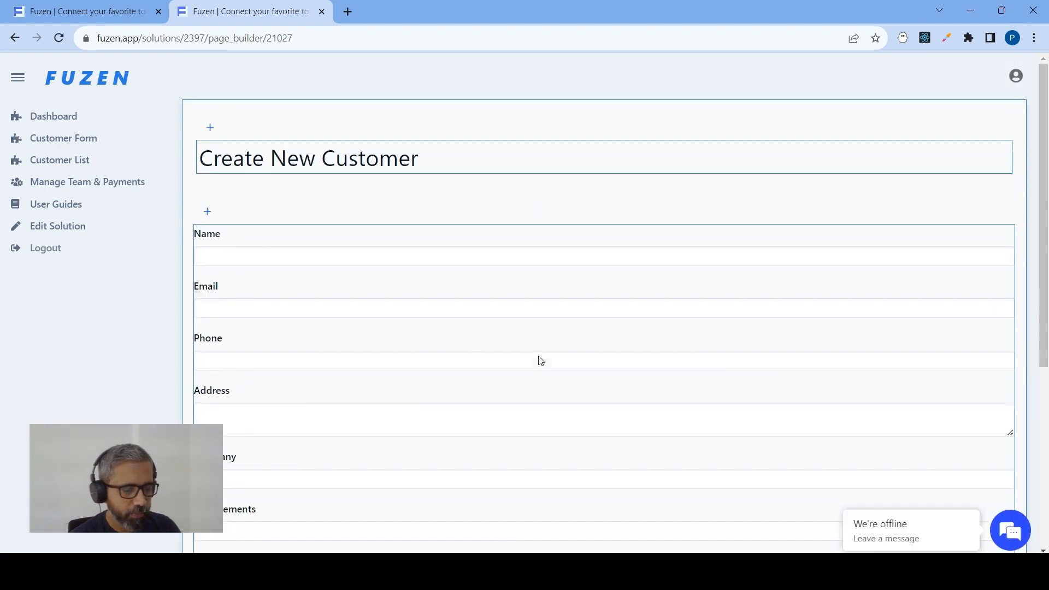
pyautogui.scroll(-5, 535, 358)
pyautogui.click(588, 480)
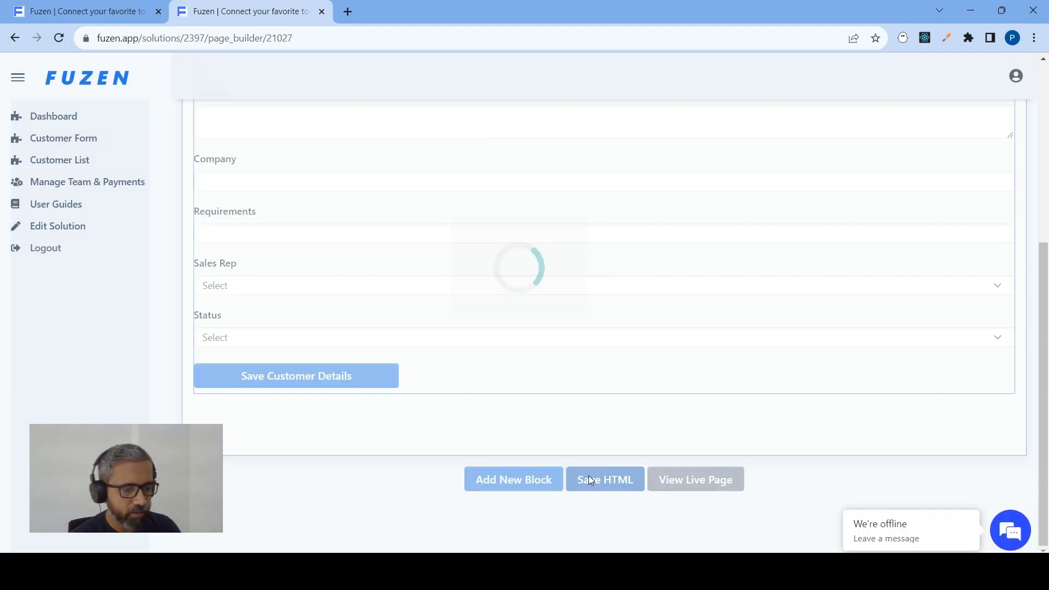
pyautogui.click(654, 116)
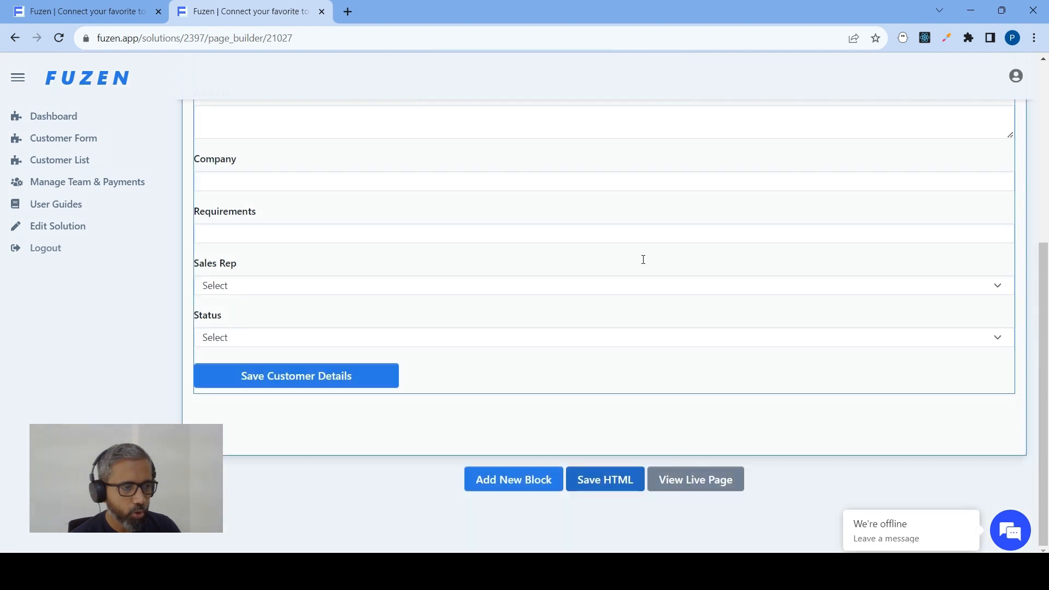
# Open the live Customer Form page and check its fields and the Sales Rep options
pyautogui.click(677, 479)
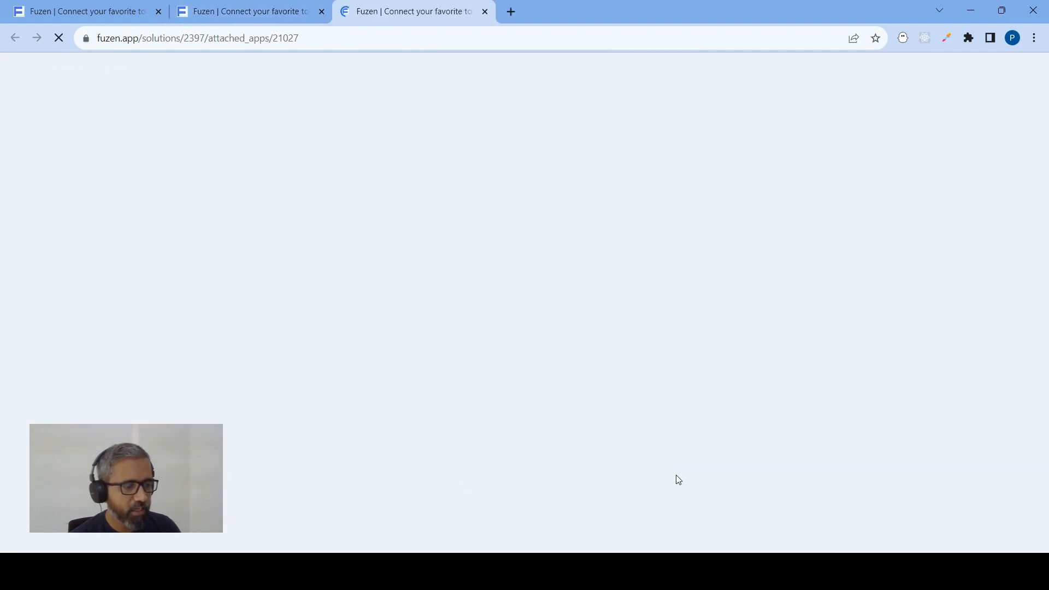
pyautogui.scroll(-3, 412, 270)
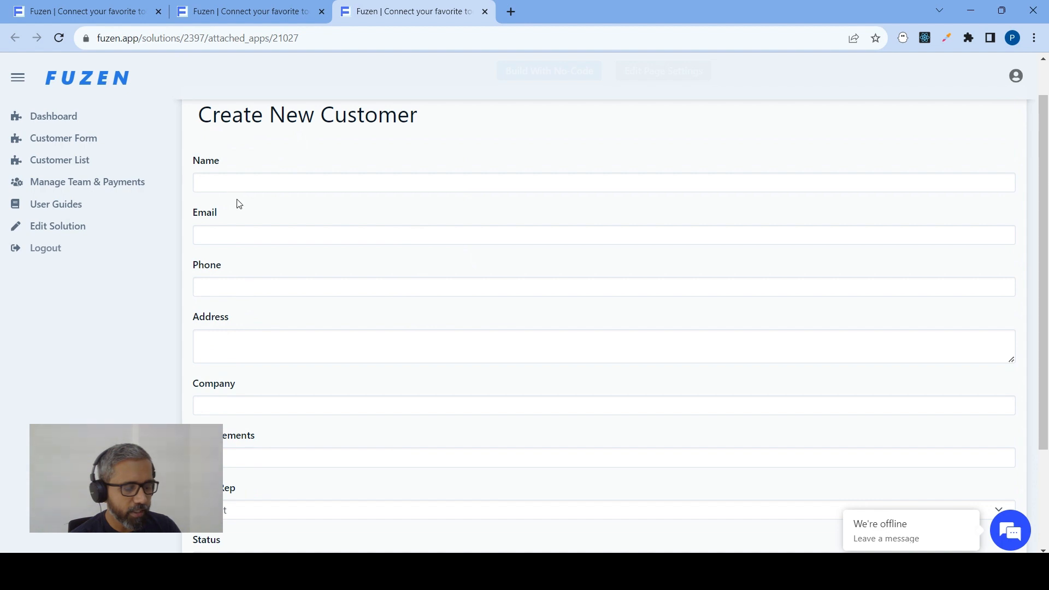
pyautogui.scroll(-3, 262, 223)
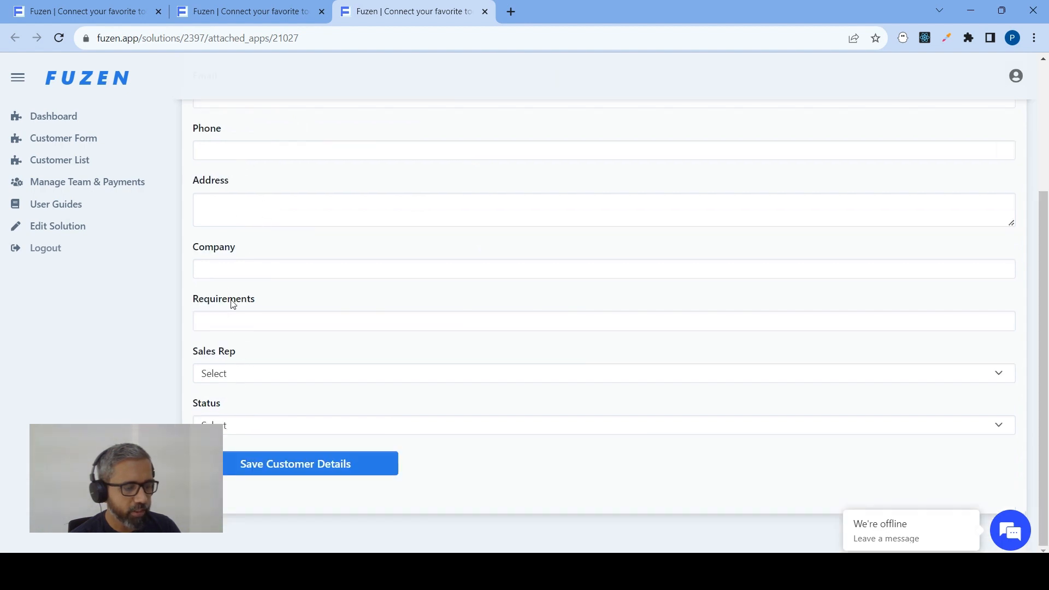
pyautogui.click(257, 374)
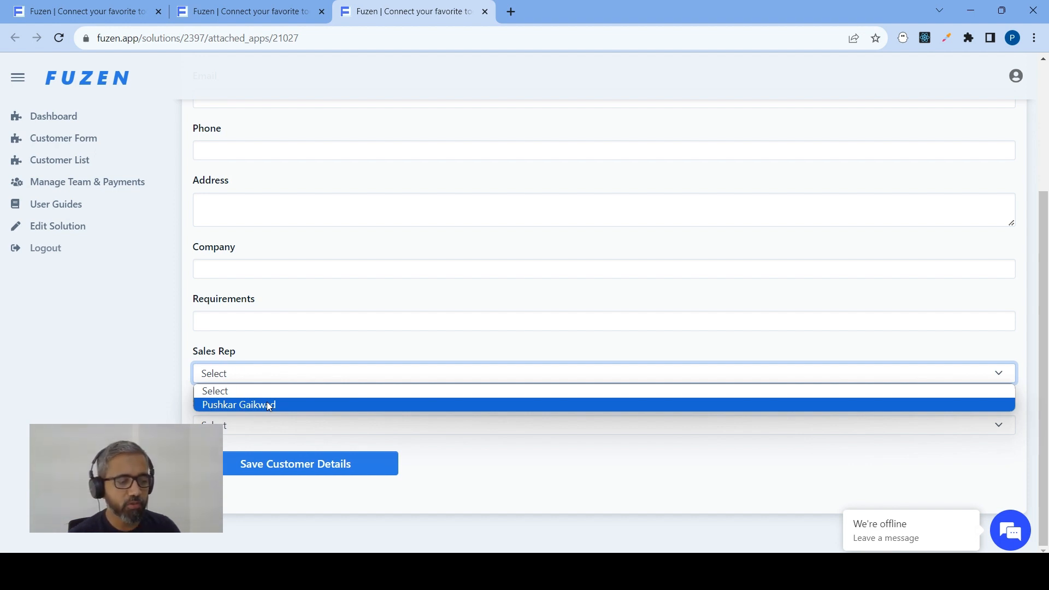
pyautogui.click(225, 391)
# Fill in the new customer's name, email and phone number on the live form
pyautogui.scroll(4, 249, 363)
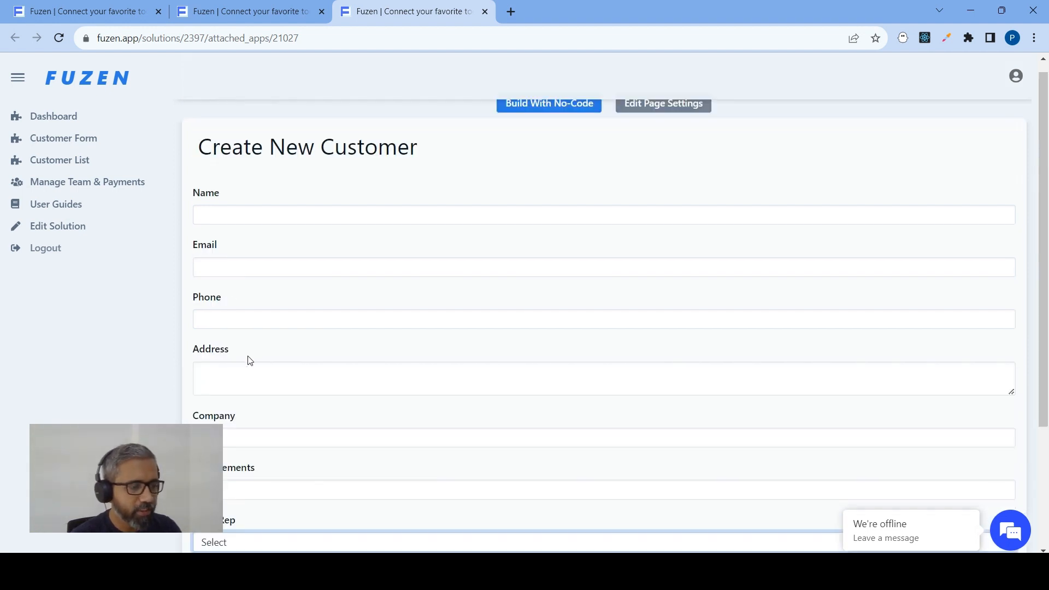
pyautogui.click(223, 226)
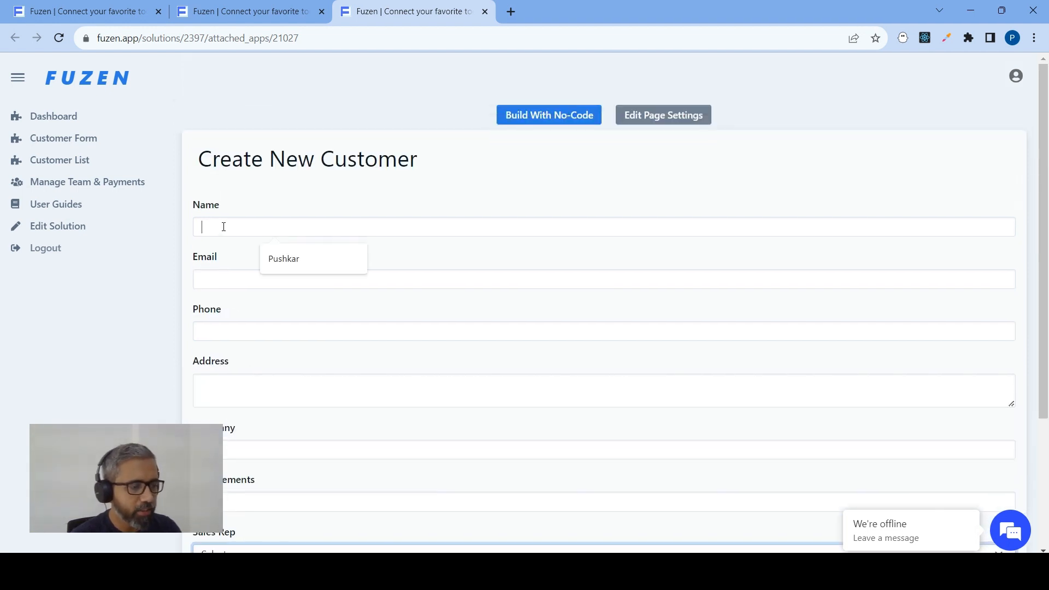
pyautogui.click(326, 266)
pyautogui.click(258, 281)
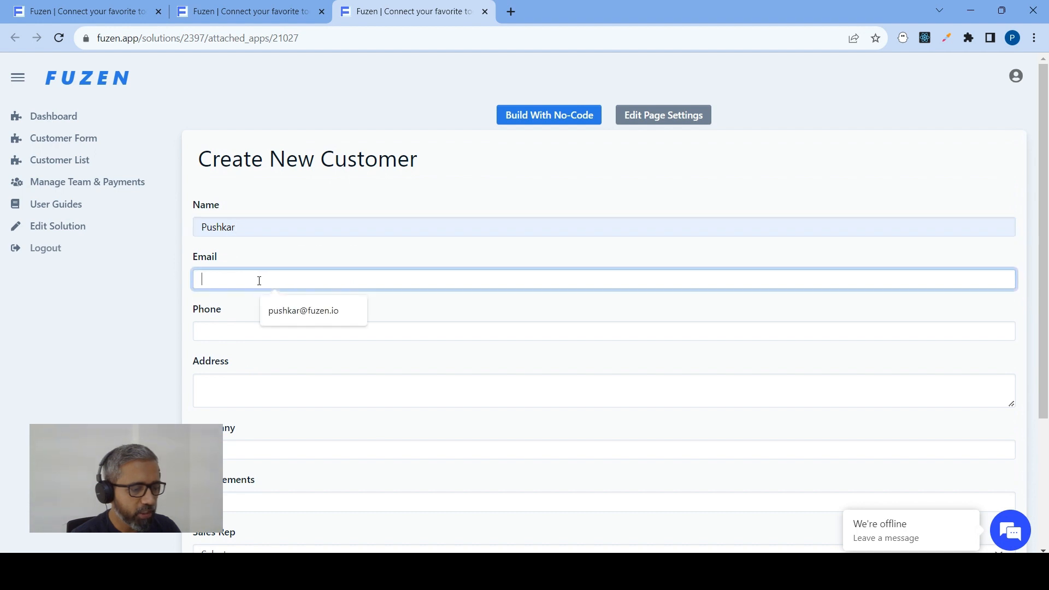
pyautogui.click(306, 315)
pyautogui.click(239, 328)
pyautogui.write('99')
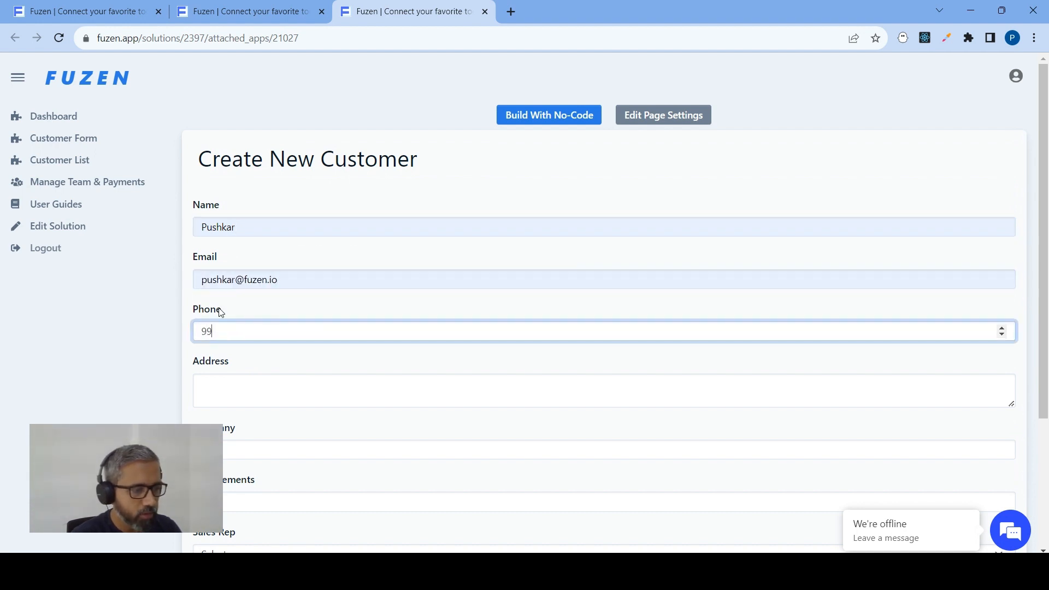
pyautogui.write('99988888')
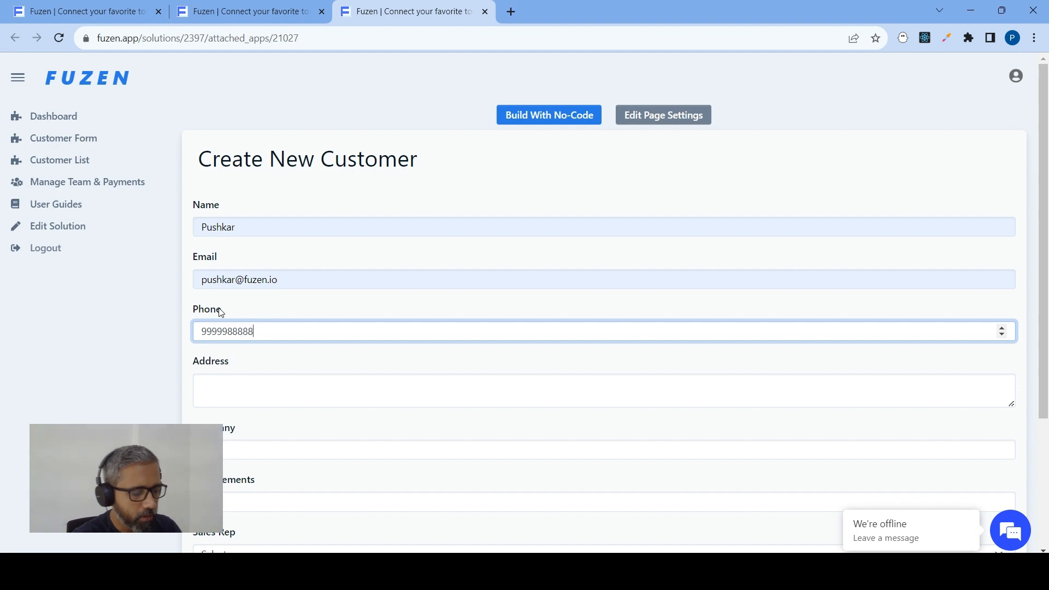
# Fill in the customer's address and set the company to Fuzen
pyautogui.press('Tab')
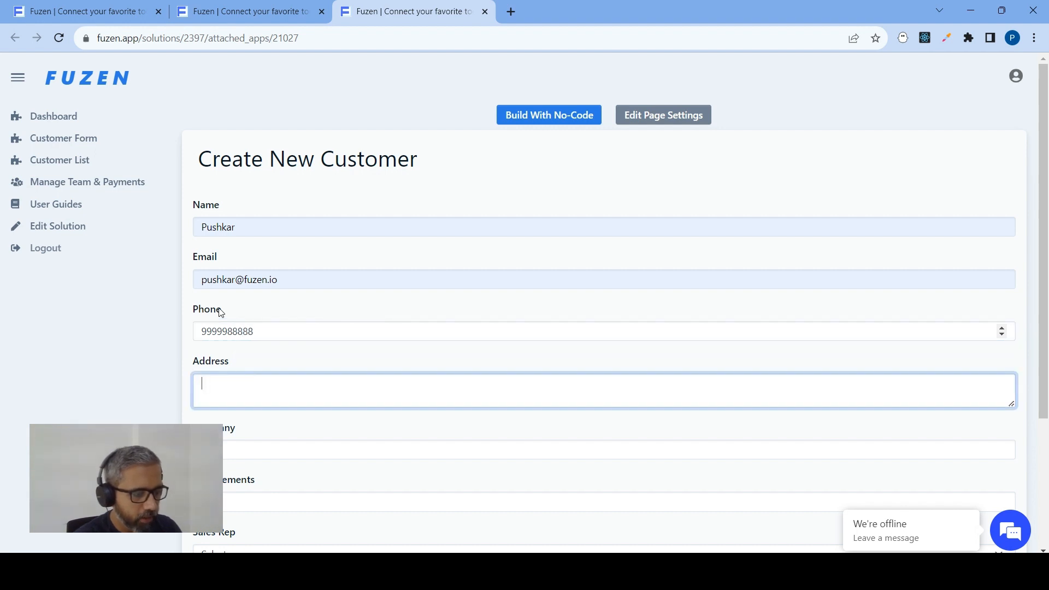
pyautogui.write('Nashik')
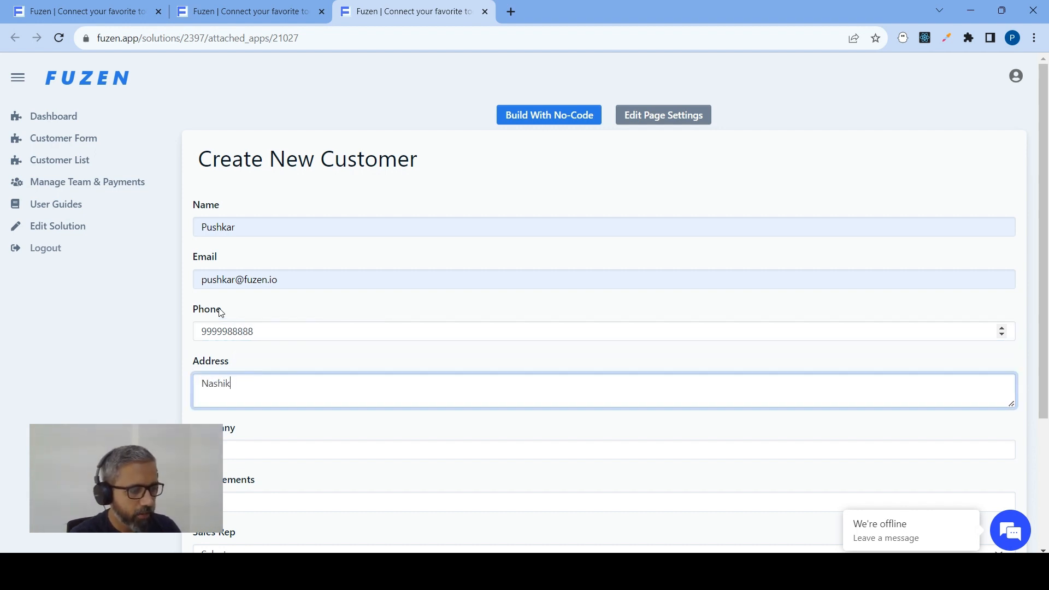
pyautogui.write(', India')
pyautogui.press('Tab')
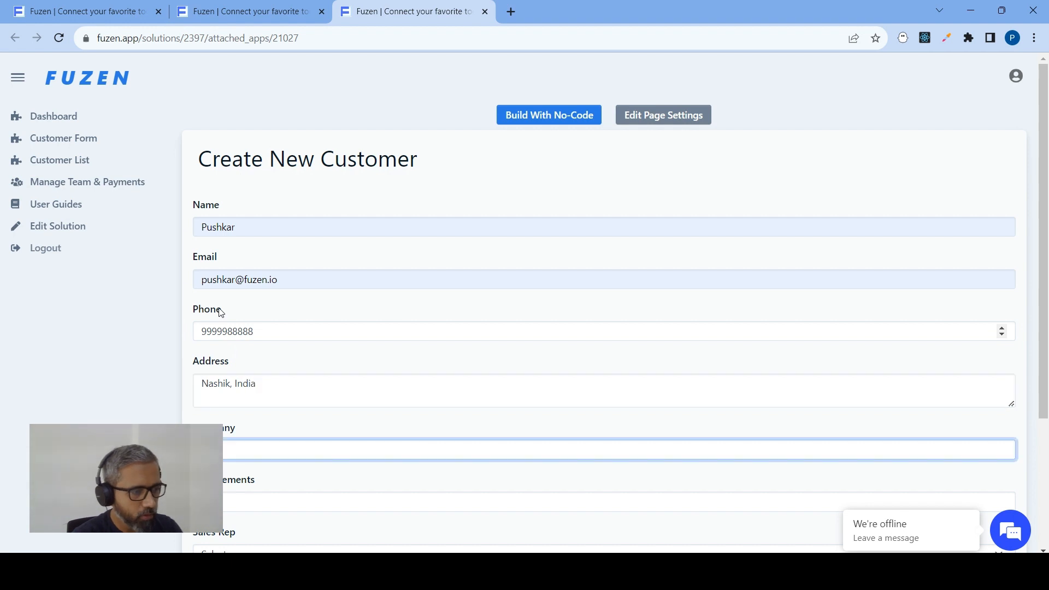
pyautogui.scroll(-3, 236, 304)
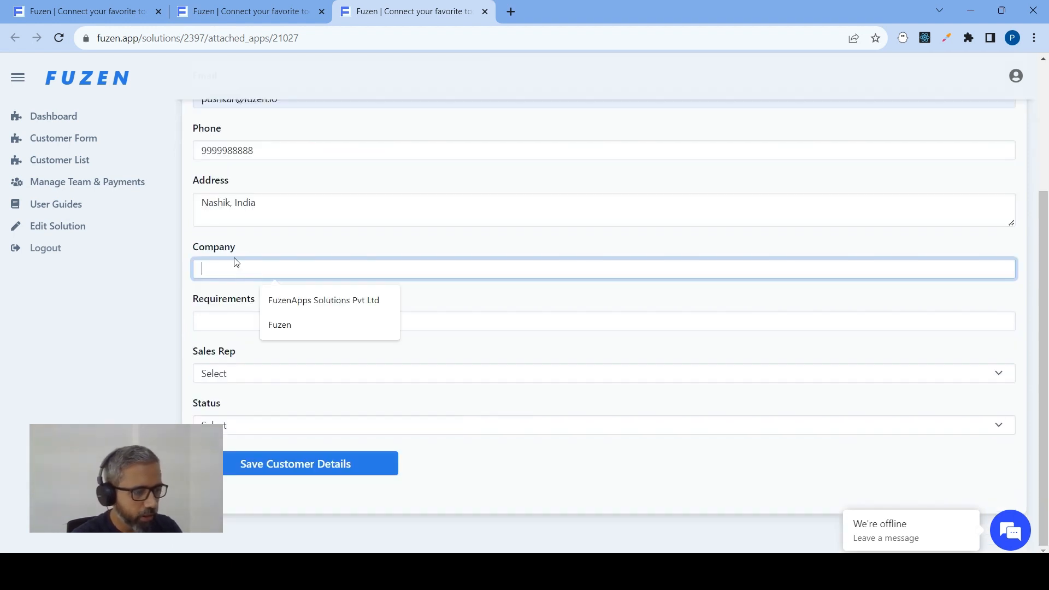
pyautogui.click(309, 326)
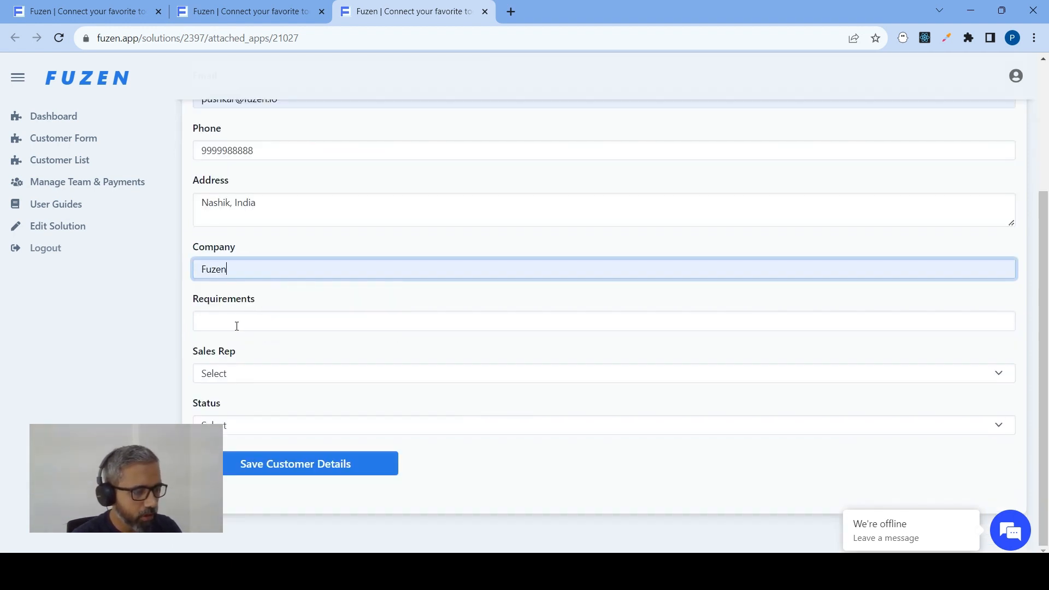
# Set the customer's requirements to CRM Software and assign the available sales rep
pyautogui.press('Tab')
pyautogui.click(264, 355)
pyautogui.click(214, 371)
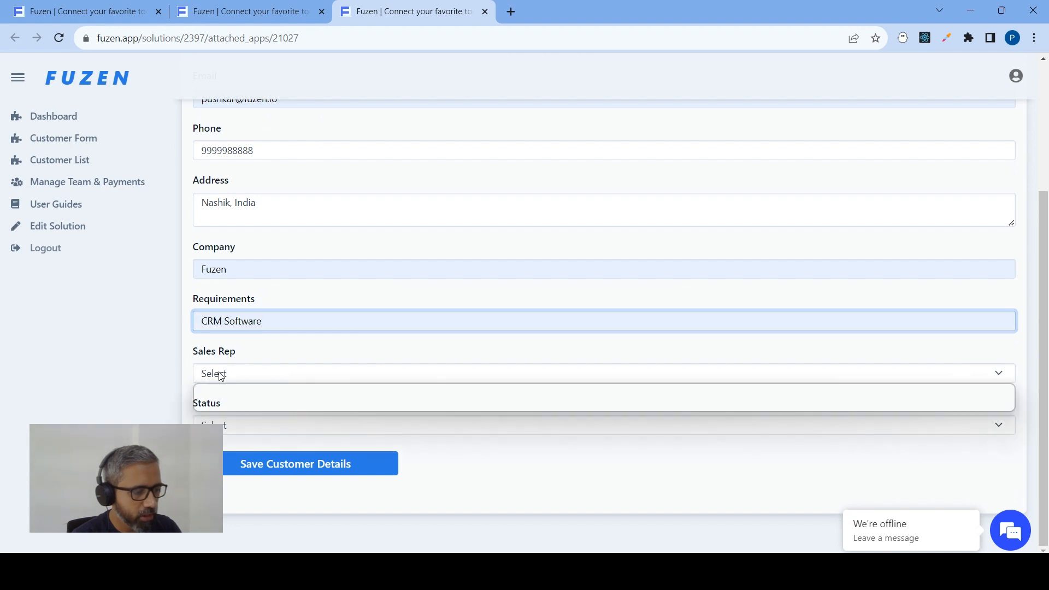
pyautogui.click(229, 405)
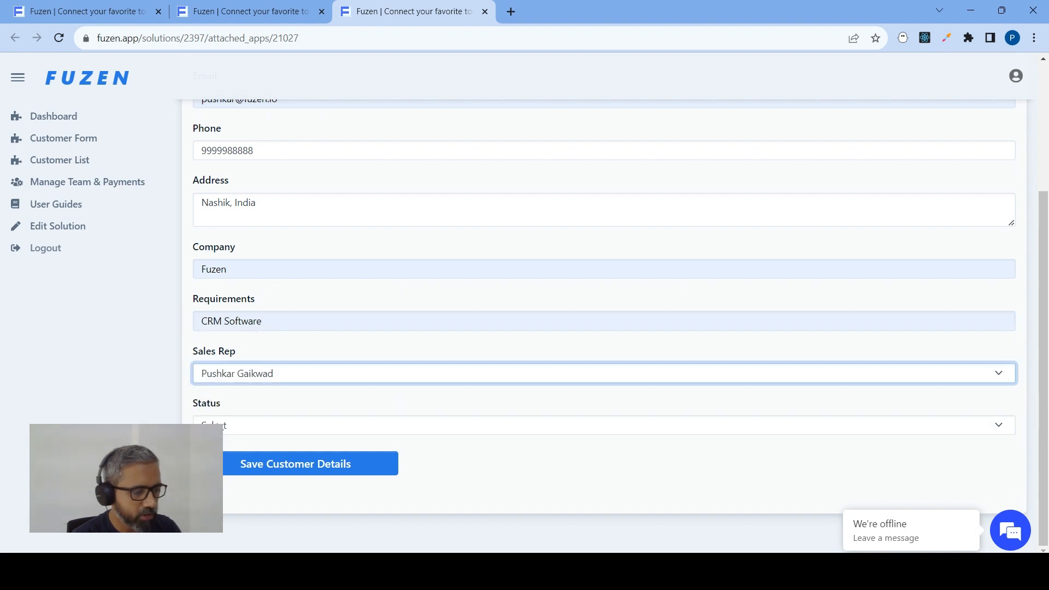
# Set the customer's status to Qualified and save the customer details
pyautogui.click(219, 424)
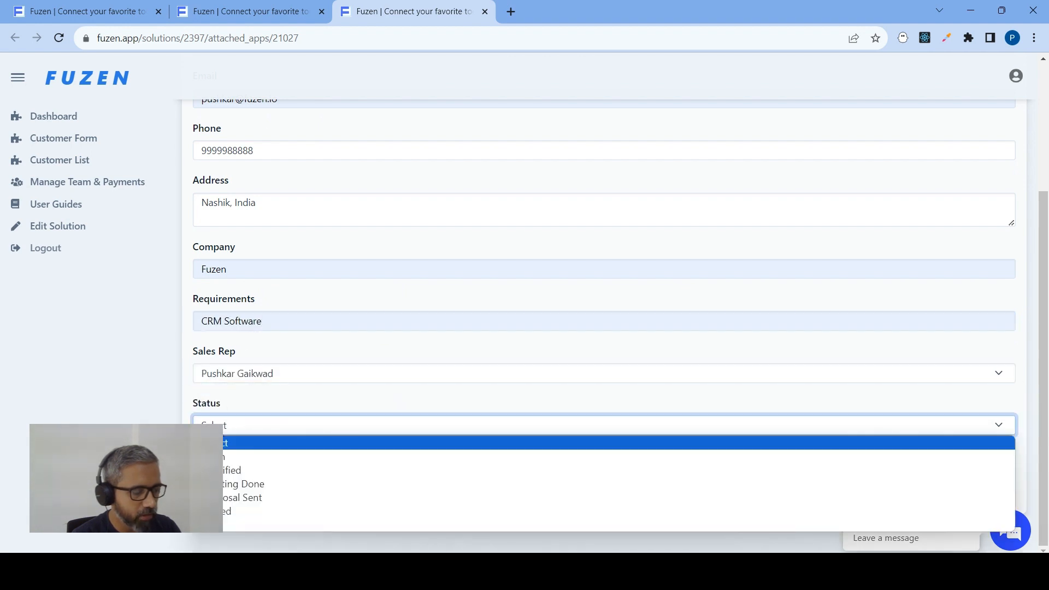
pyautogui.click(227, 470)
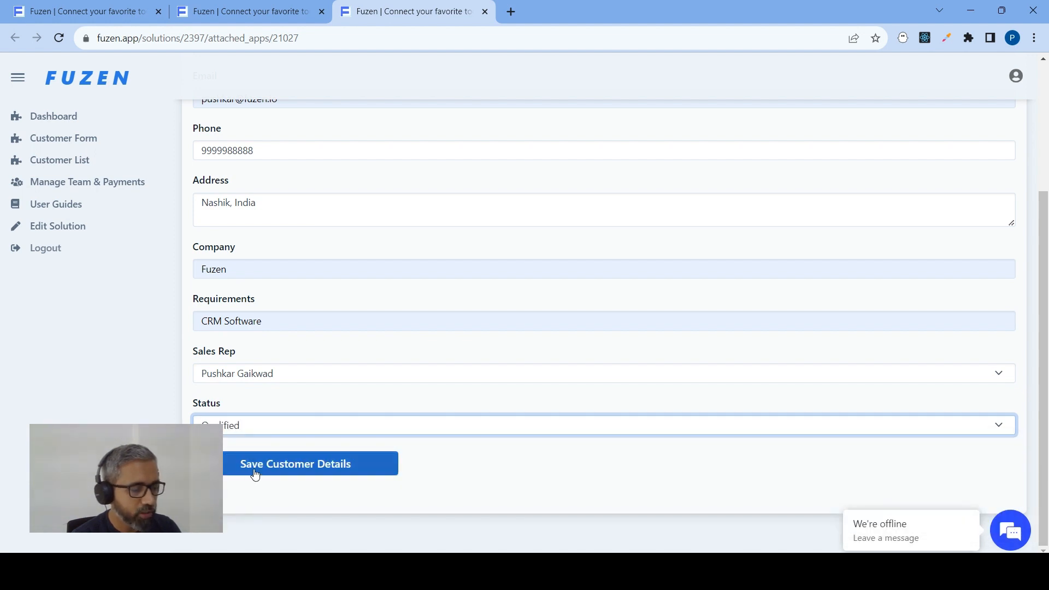
pyautogui.click(252, 426)
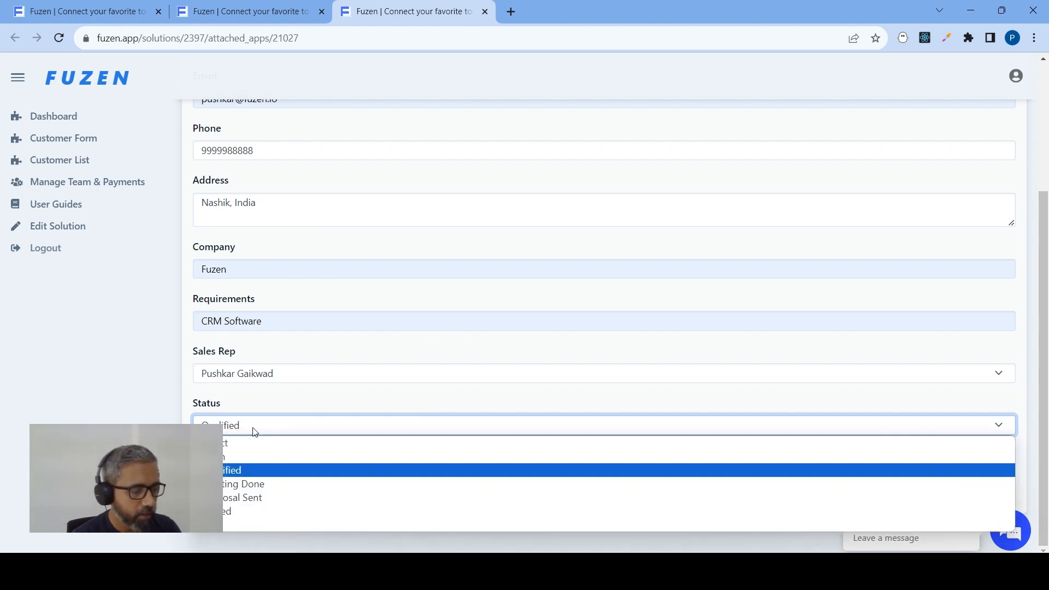
pyautogui.click(224, 470)
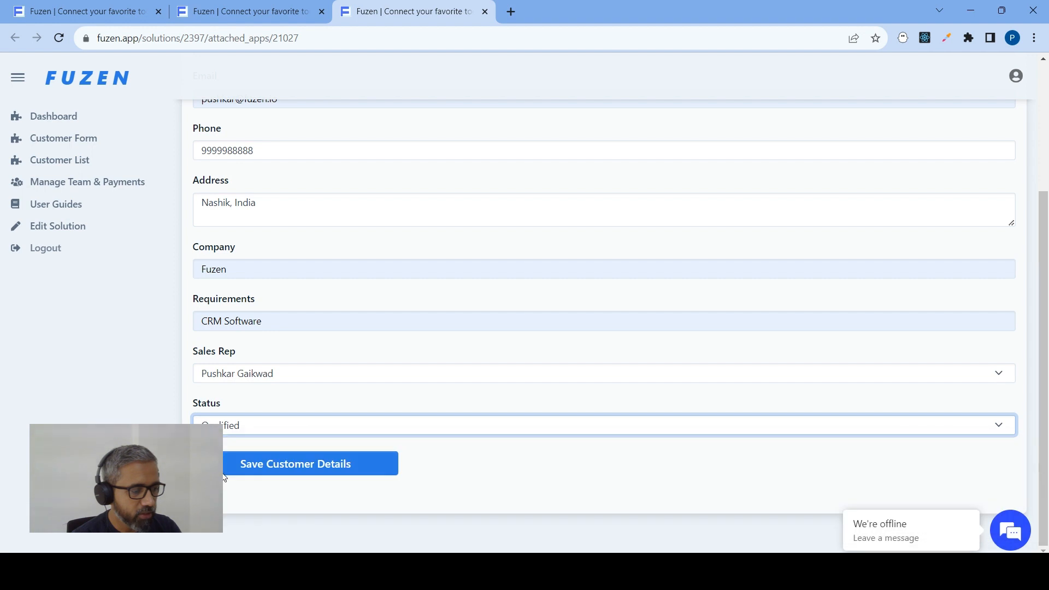
pyautogui.click(264, 469)
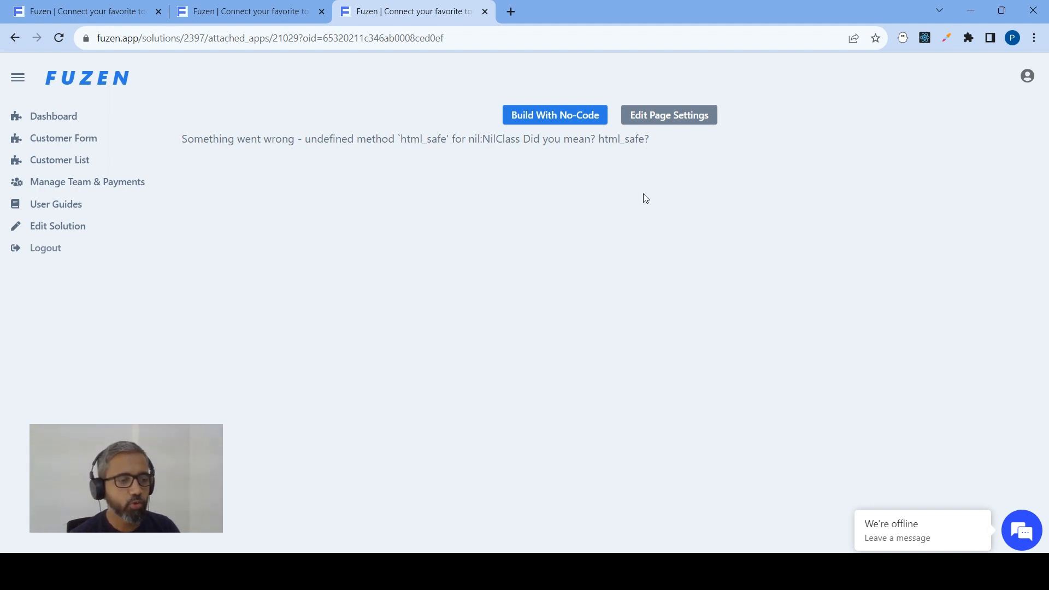
# Open the customer page in the no-code builder and start a new Data Display UI element block
pyautogui.click(555, 114)
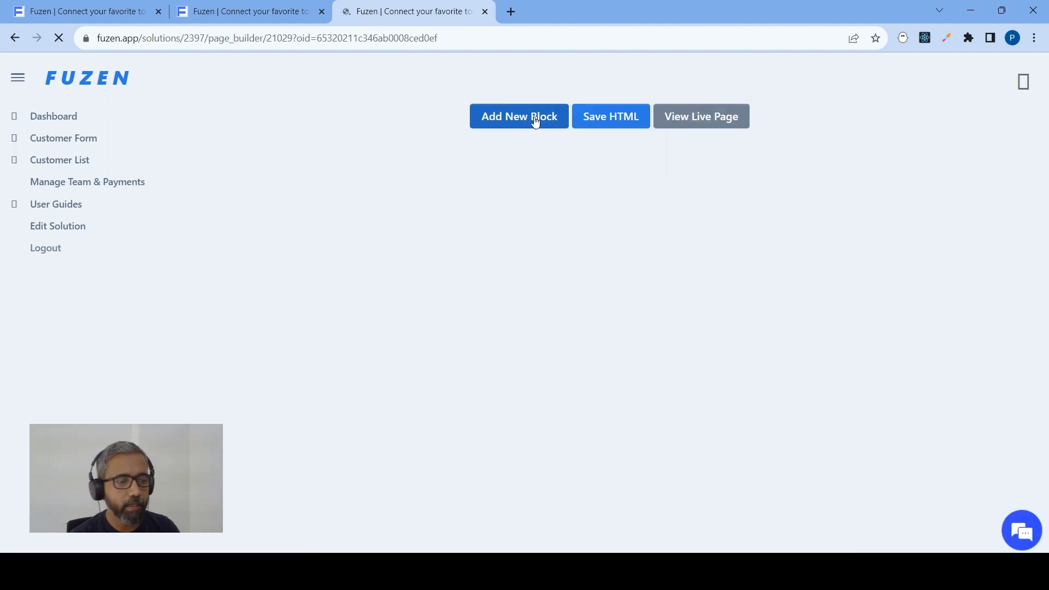
pyautogui.click(499, 125)
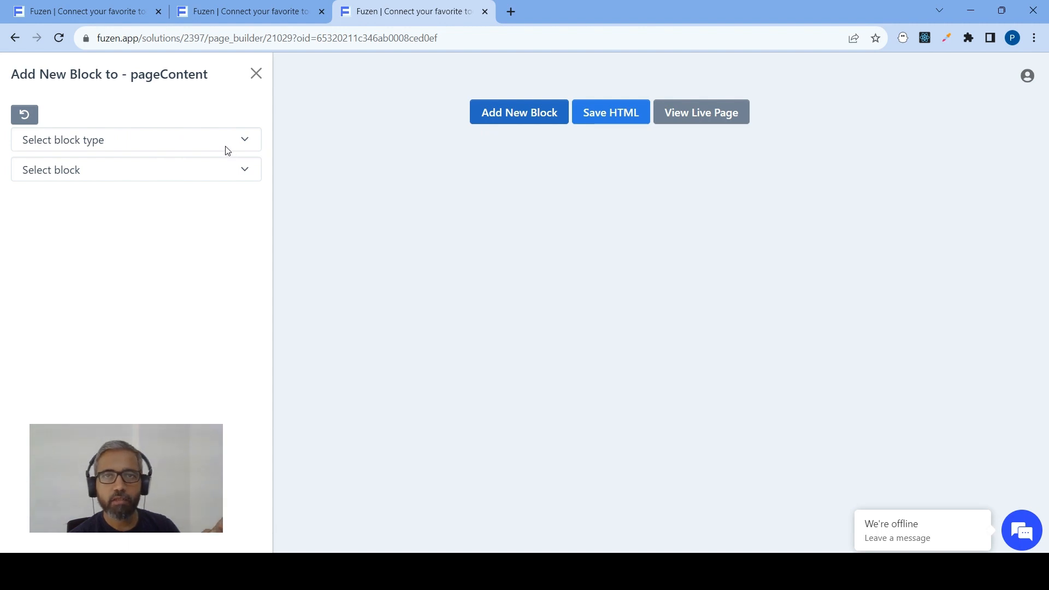
pyautogui.click(197, 145)
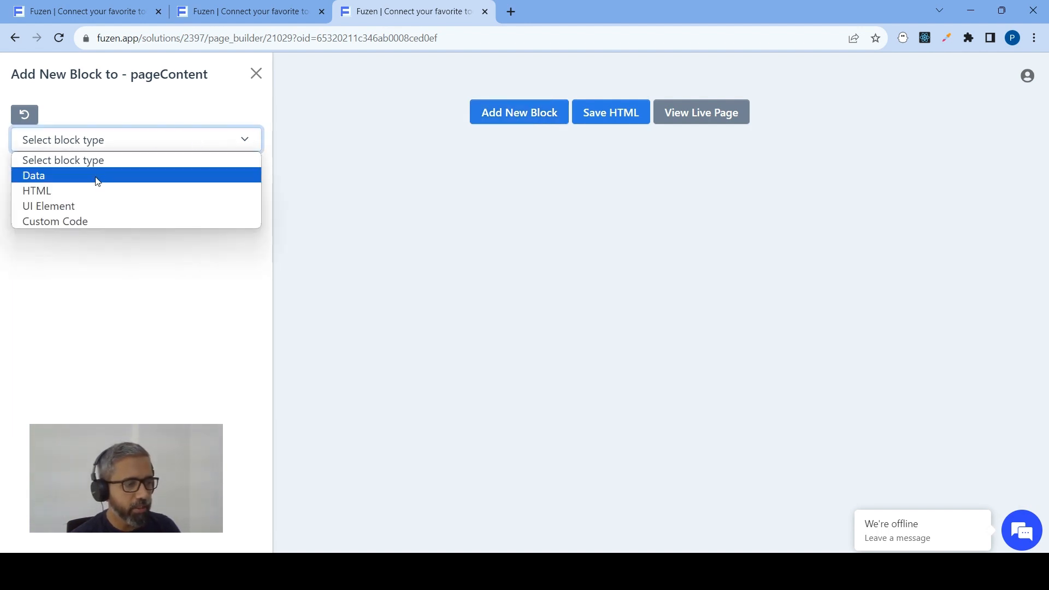
pyautogui.click(100, 204)
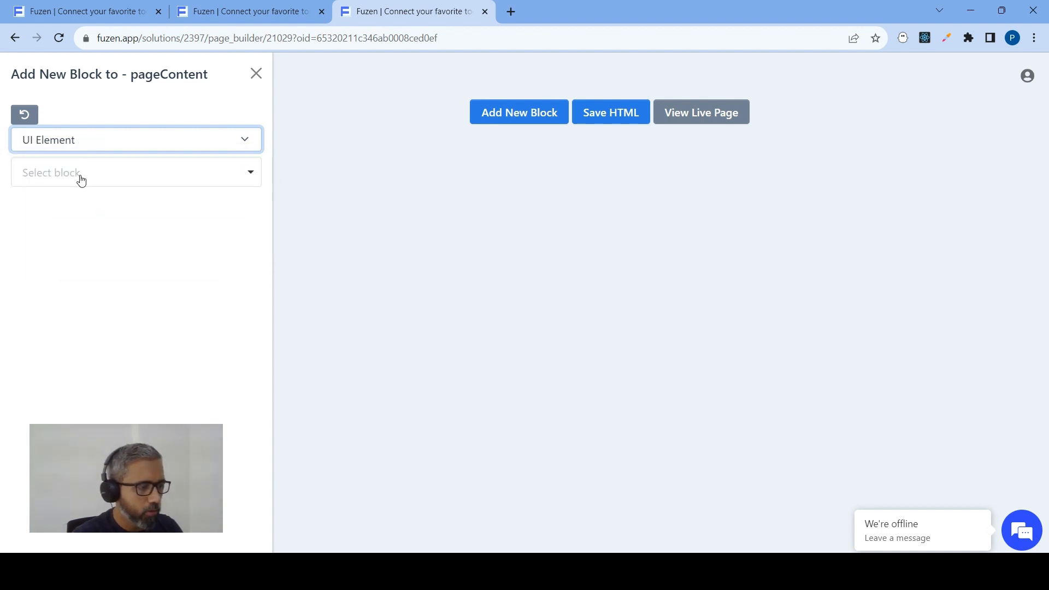
pyautogui.click(79, 180)
pyautogui.write('data')
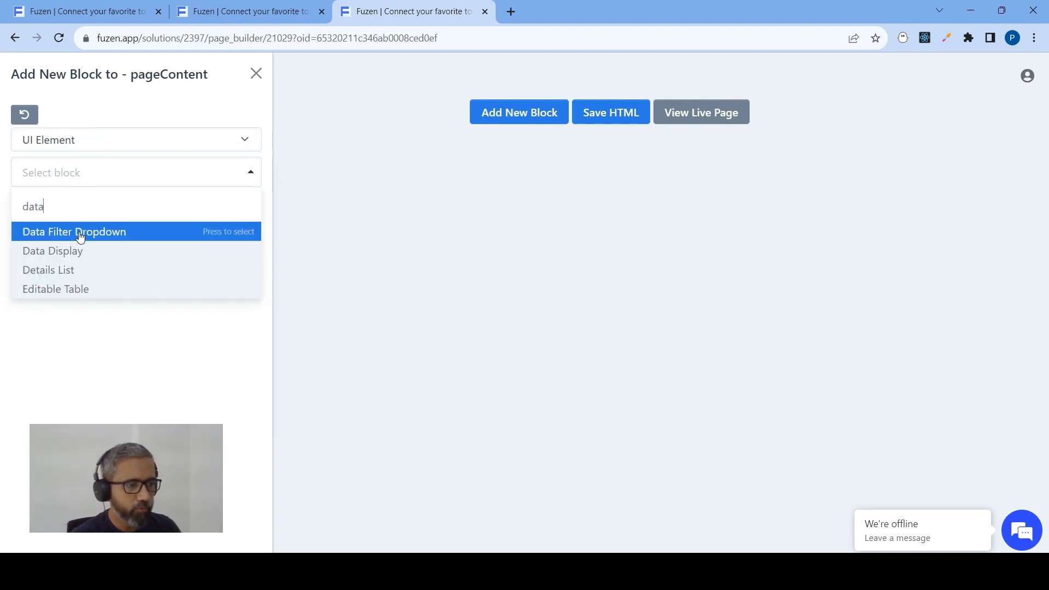
pyautogui.click(71, 254)
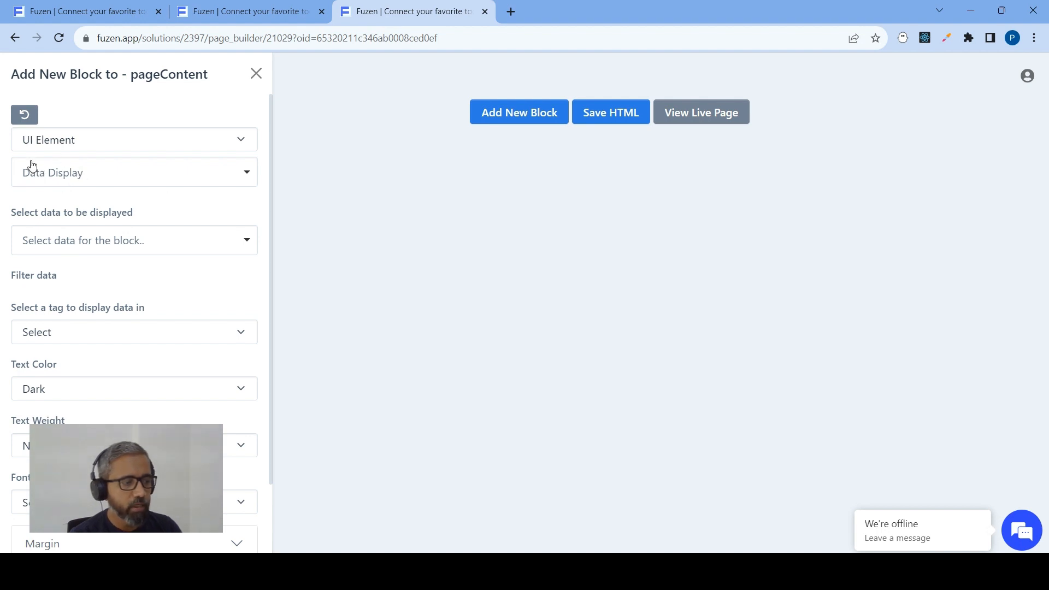
# Set the block's data to Current Object Data (oid), filtered to customer_name
pyautogui.click(65, 249)
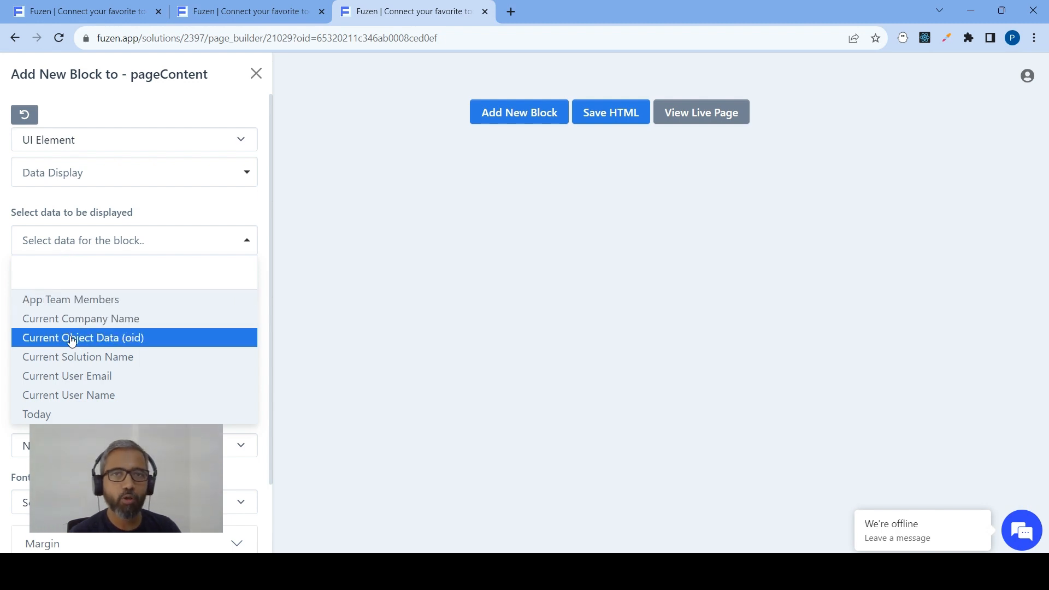
pyautogui.click(94, 339)
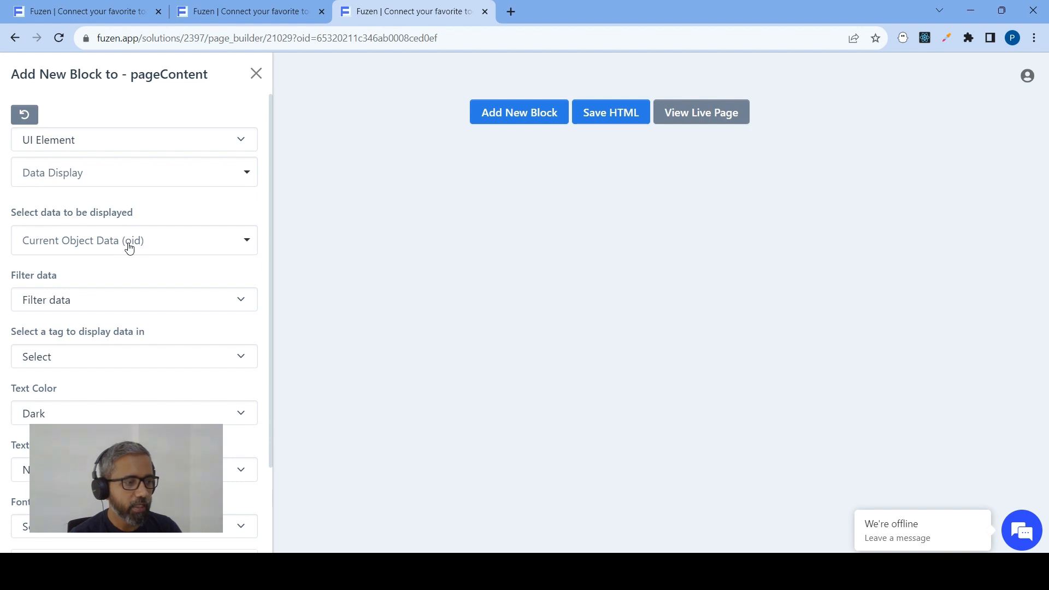
pyautogui.click(129, 304)
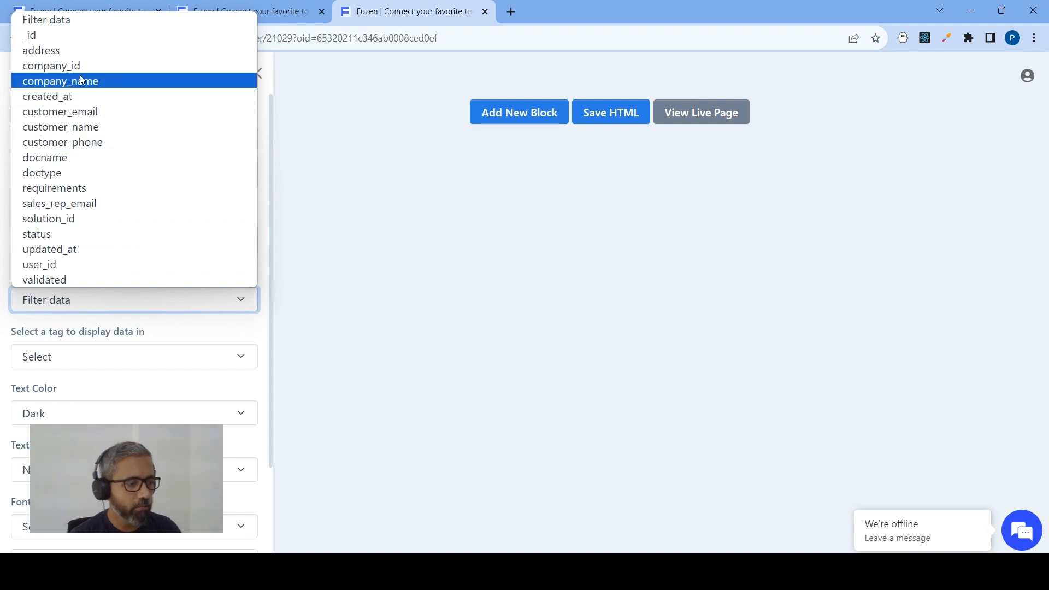
pyautogui.click(87, 127)
# Format the customer name as Heading 2 with Bolder weight and Georgia font, and add the block to the page
pyautogui.scroll(-2, 103, 257)
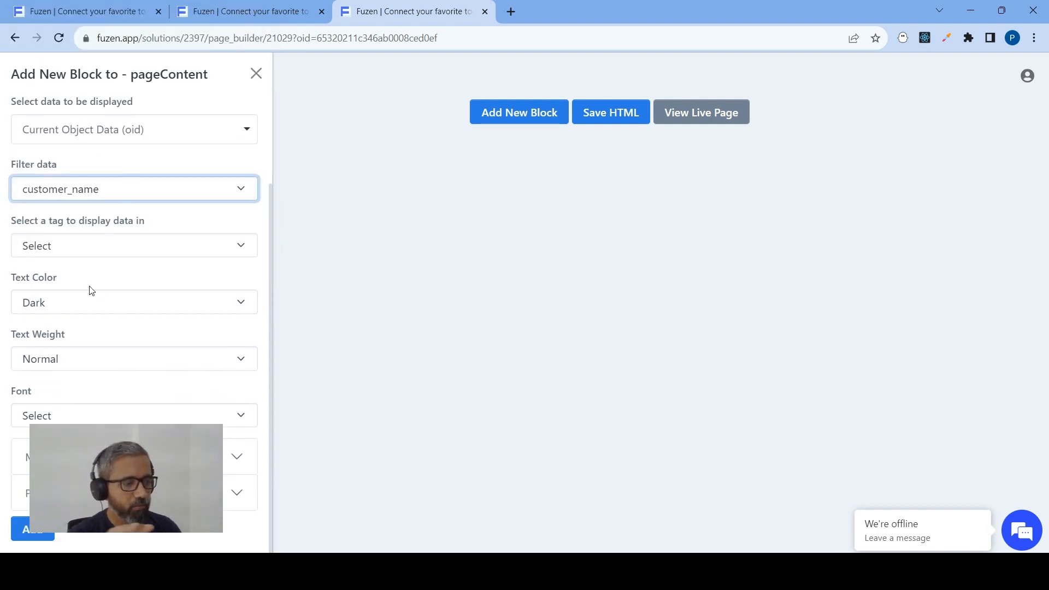
pyautogui.click(97, 246)
pyautogui.click(77, 296)
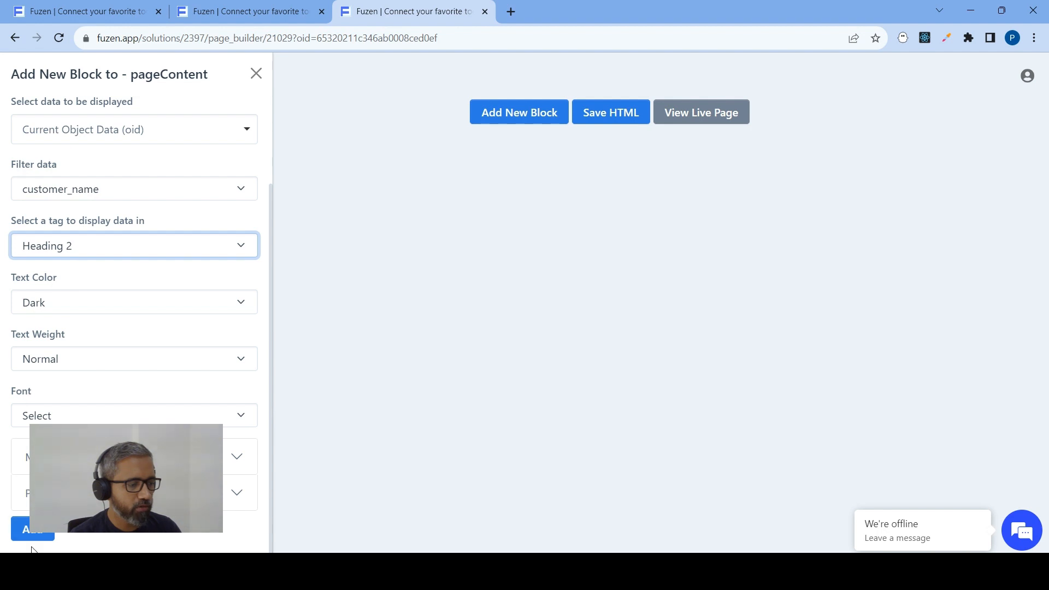
pyautogui.click(57, 364)
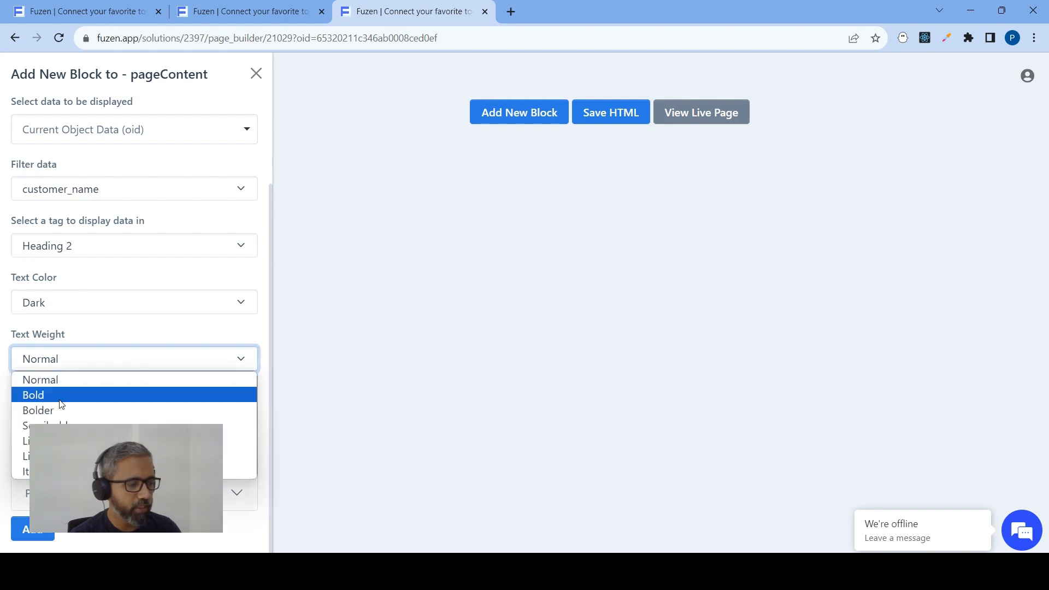
pyautogui.click(62, 416)
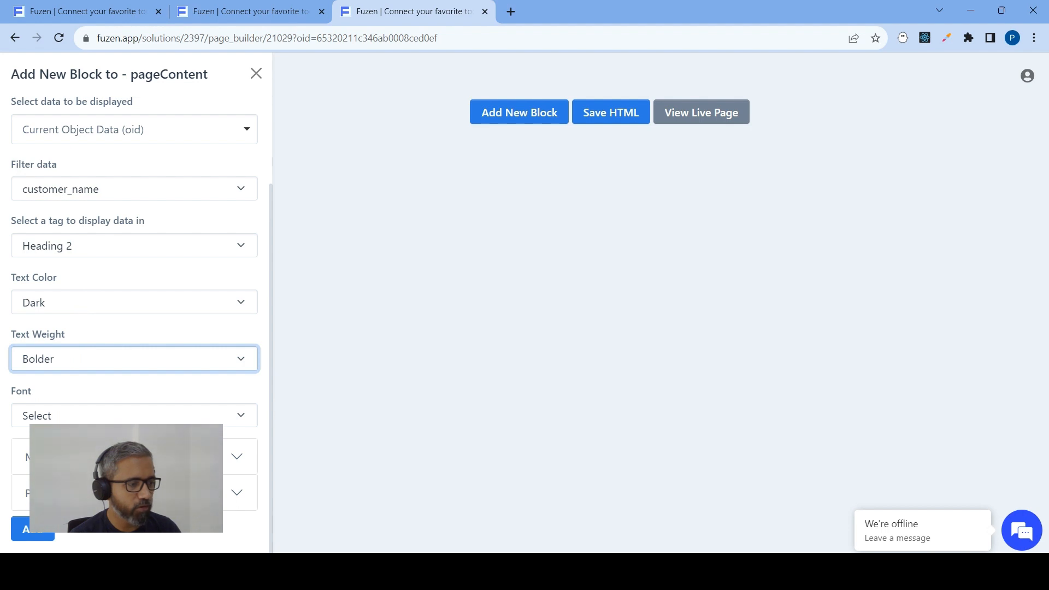
pyautogui.click(96, 414)
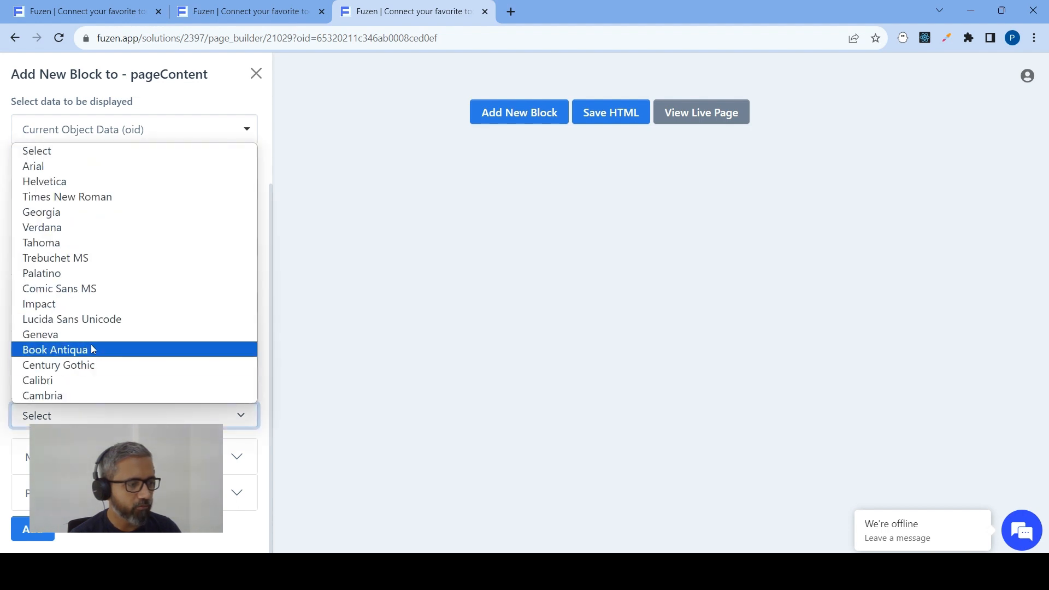
pyautogui.click(88, 212)
pyautogui.click(45, 530)
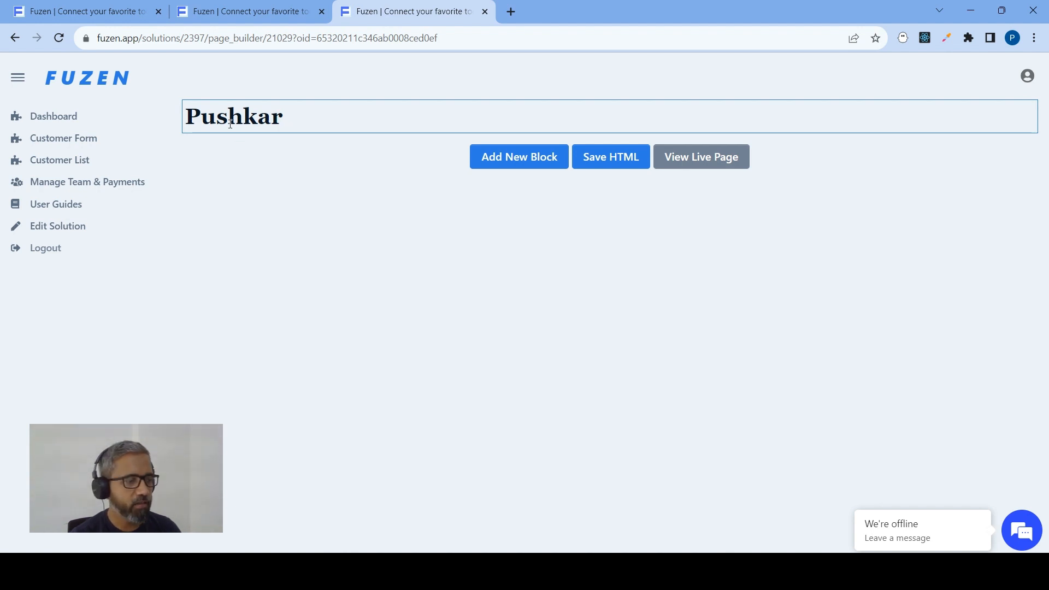
# Add an HTML Card block to the page below the customer name heading
pyautogui.click(514, 159)
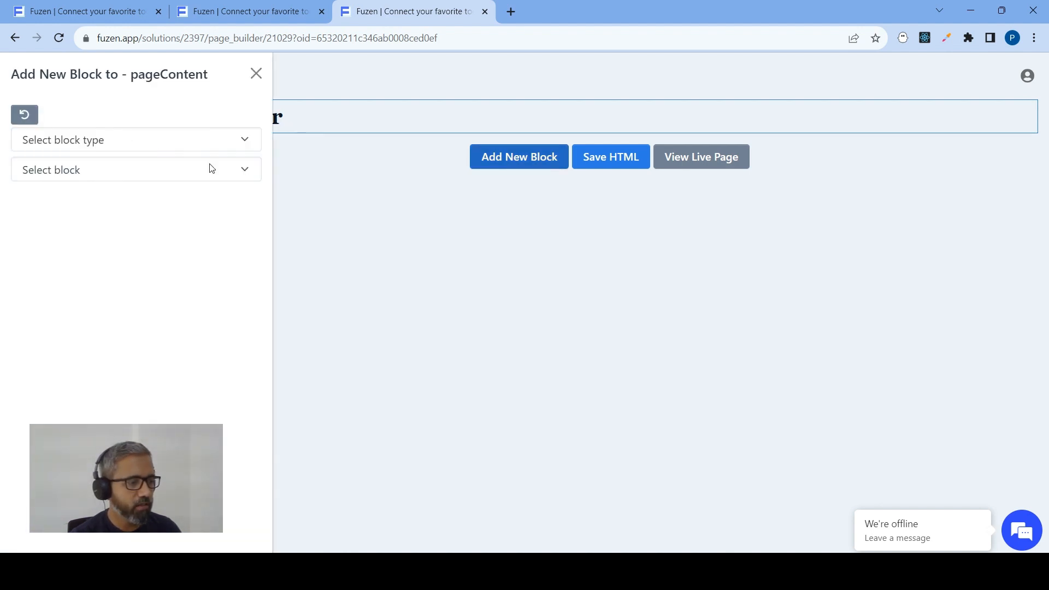
pyautogui.click(133, 141)
pyautogui.click(77, 203)
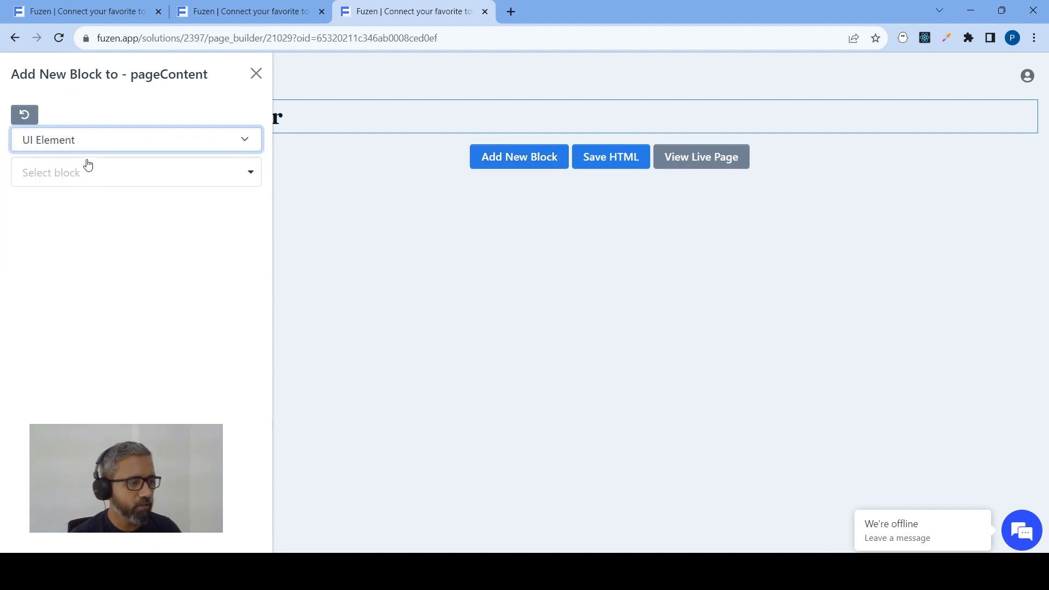
pyautogui.click(24, 117)
pyautogui.click(81, 147)
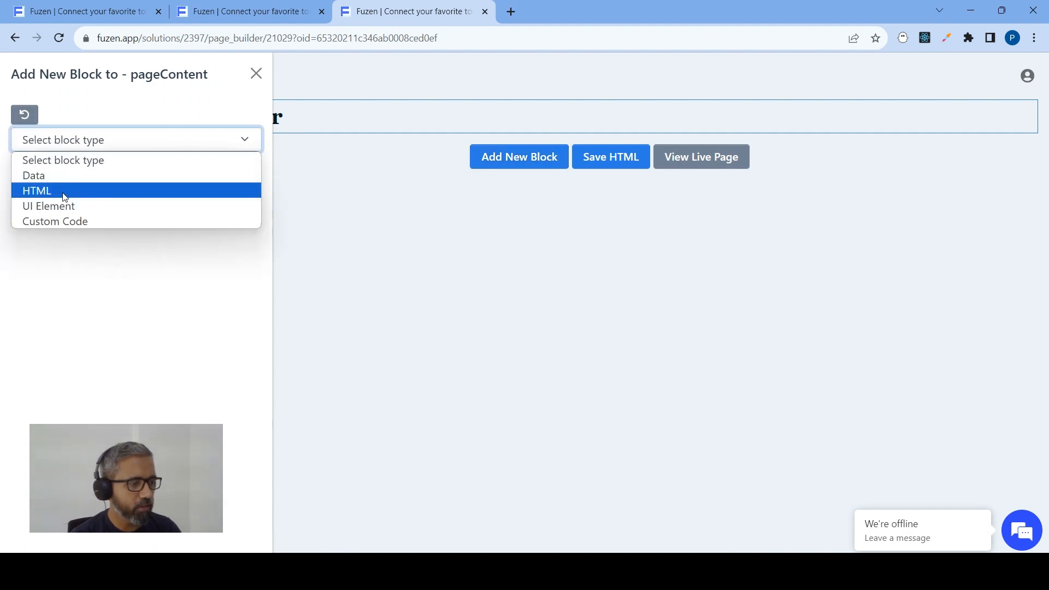
pyautogui.click(66, 191)
pyautogui.click(71, 174)
pyautogui.click(50, 253)
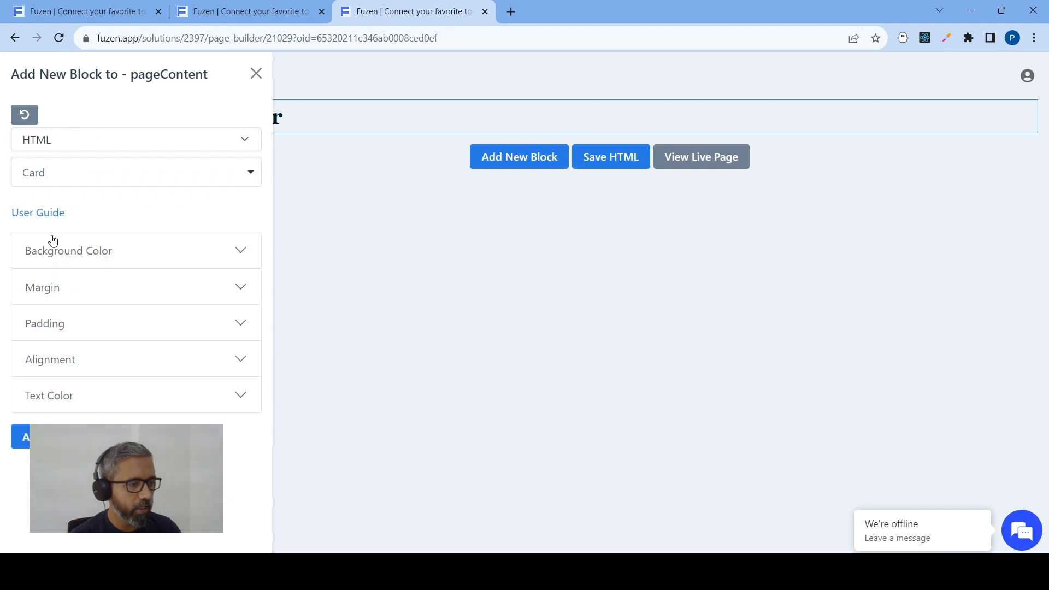
pyautogui.click(25, 439)
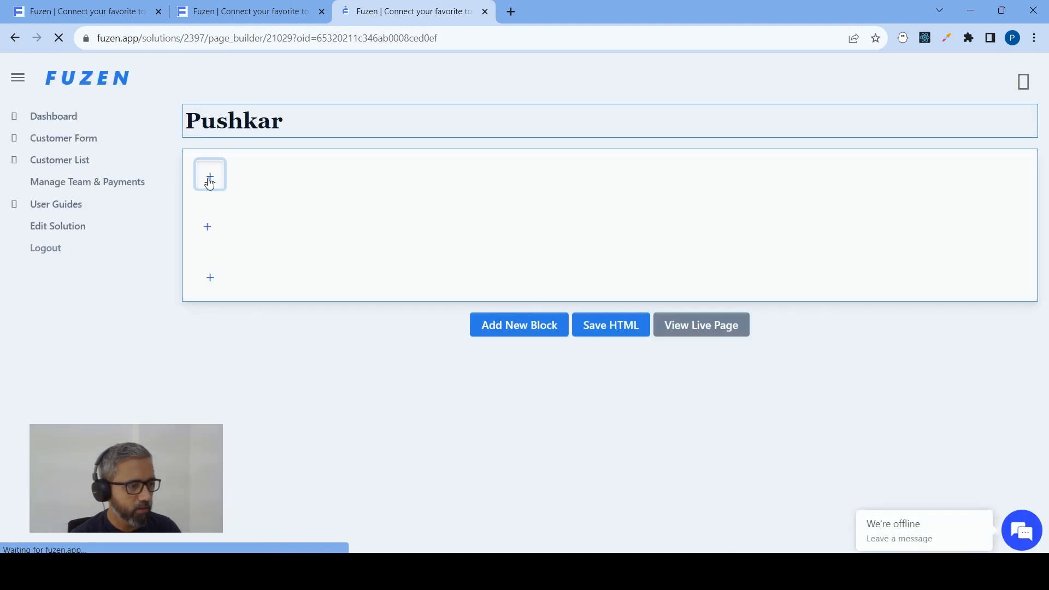
# Start a new Header UI element block in the card's header section
pyautogui.click(210, 174)
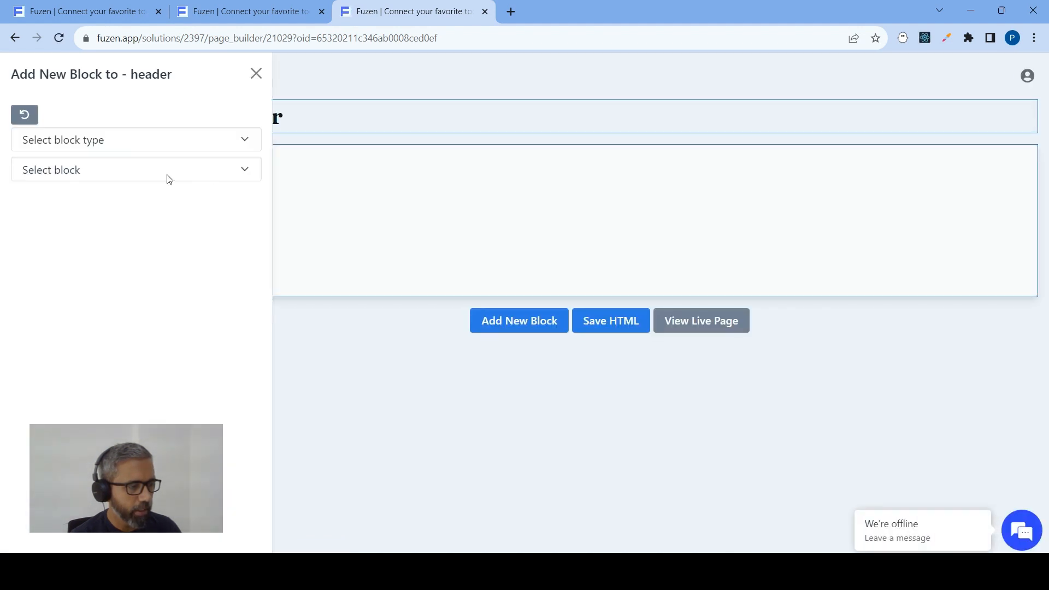
pyautogui.click(71, 141)
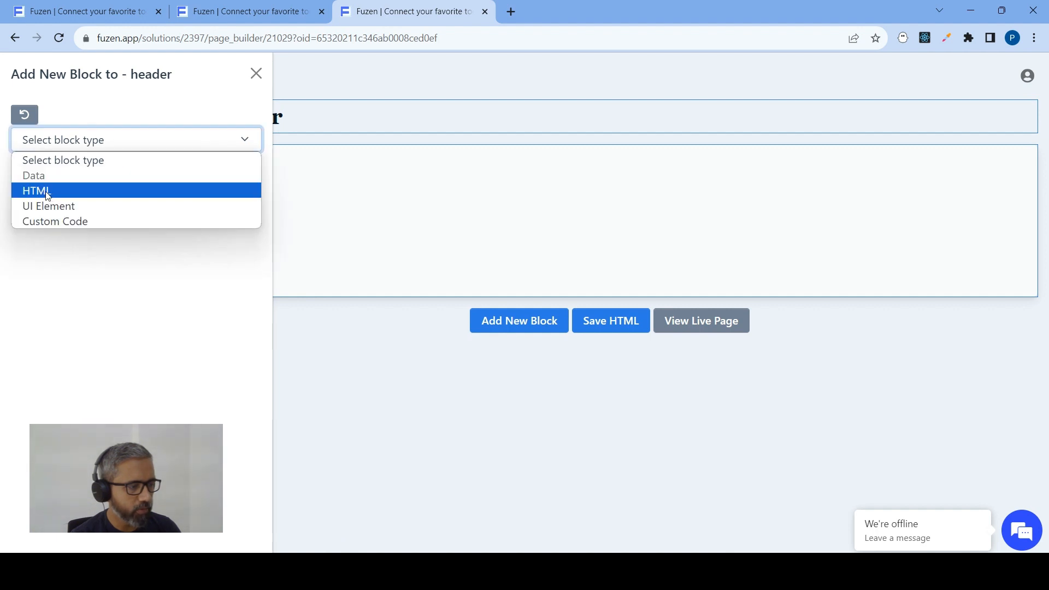
pyautogui.click(52, 206)
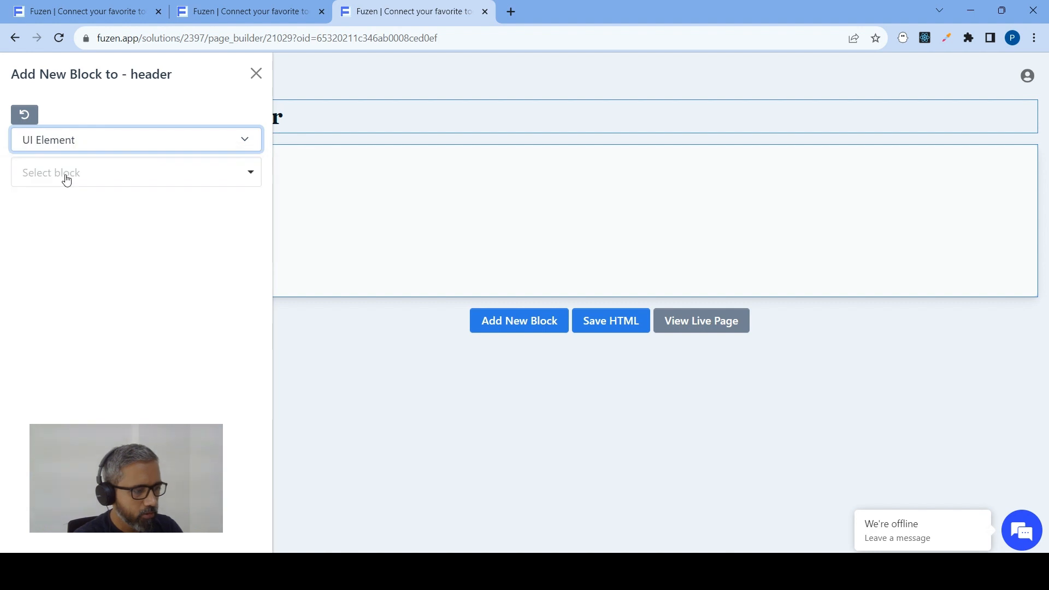
pyautogui.click(66, 179)
pyautogui.write('hea')
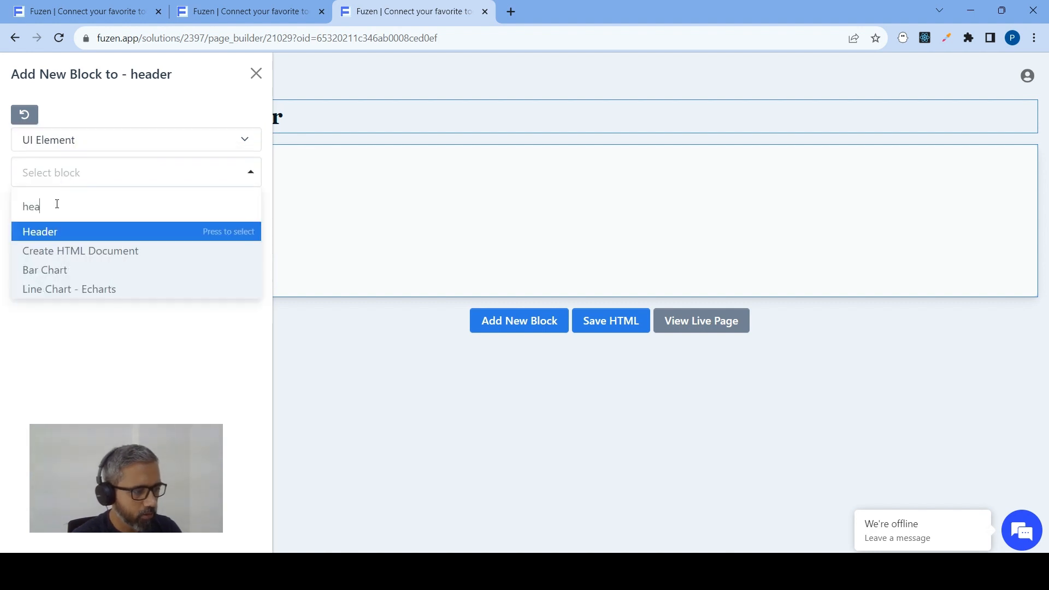
pyautogui.write('der')
pyautogui.click(62, 232)
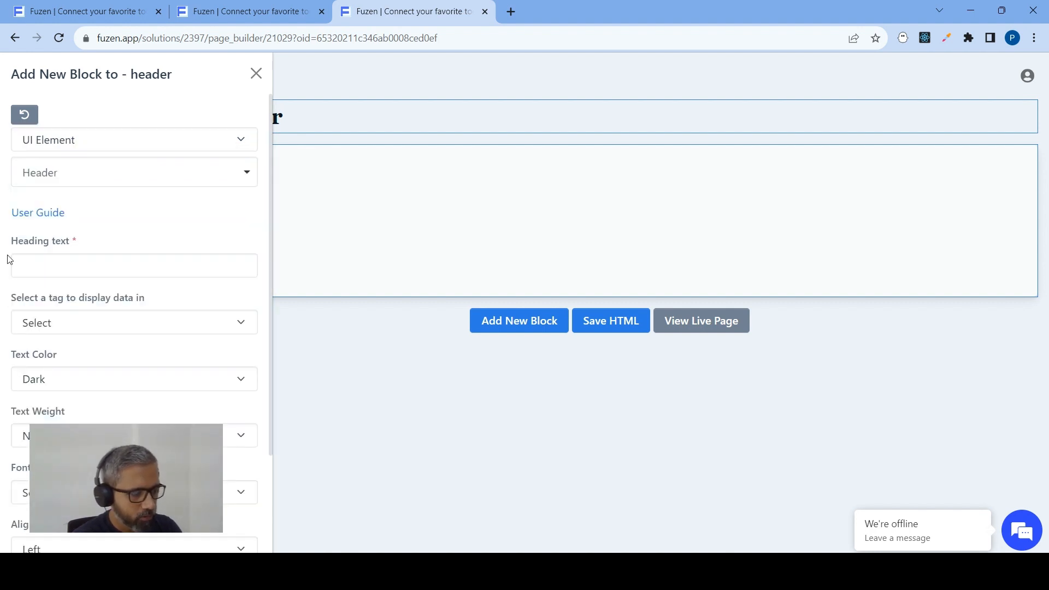
# Set the heading text to Customer Details with the Heading 4 tag and add it to the card's header
pyautogui.click(46, 270)
pyautogui.write('Customer')
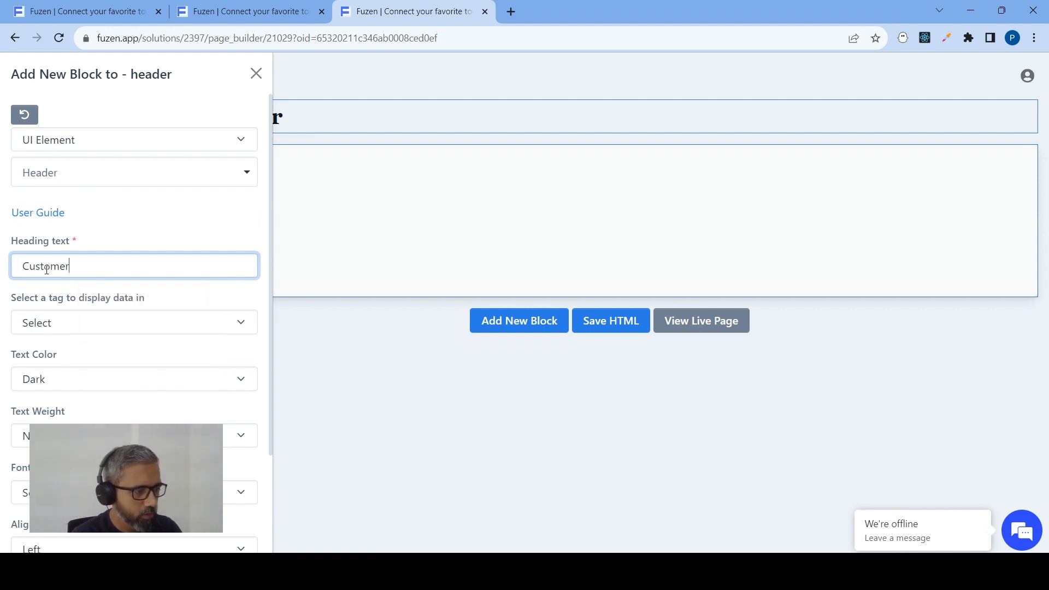
pyautogui.write(' Details')
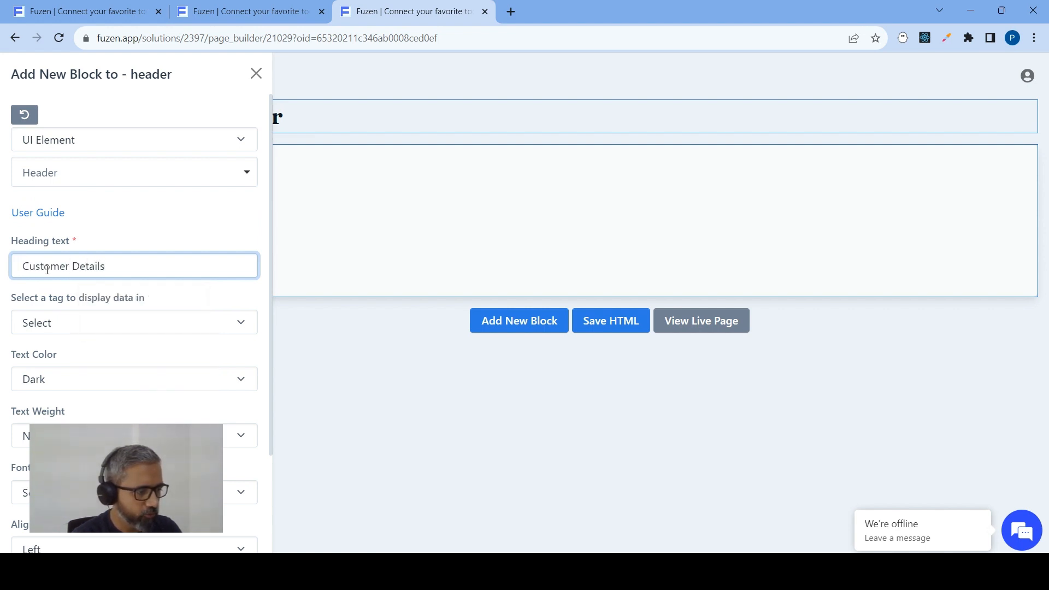
pyautogui.click(53, 322)
pyautogui.click(62, 411)
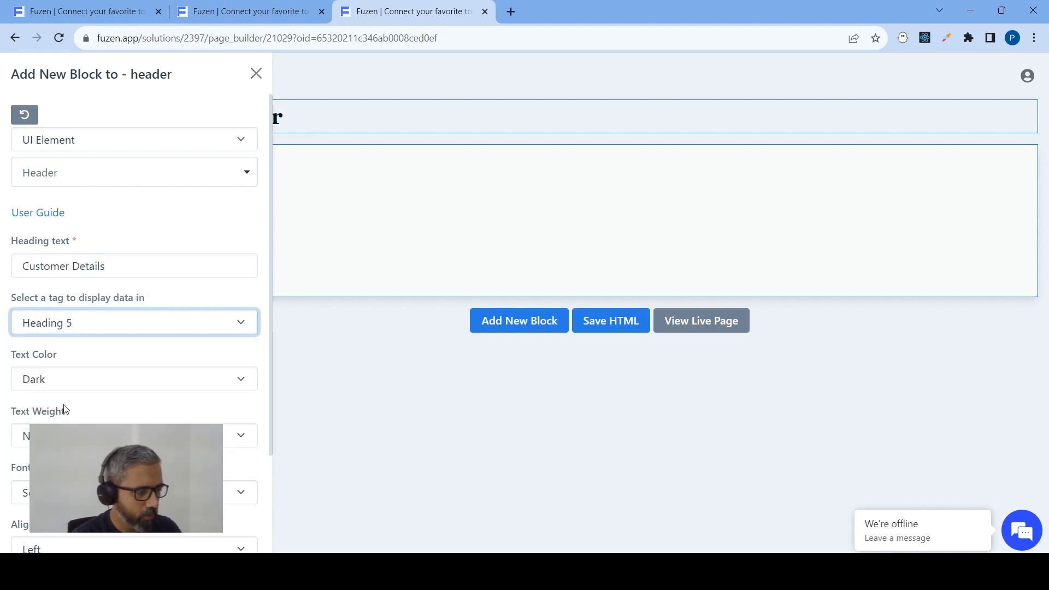
pyautogui.click(75, 323)
pyautogui.click(82, 400)
pyautogui.scroll(-3, 121, 281)
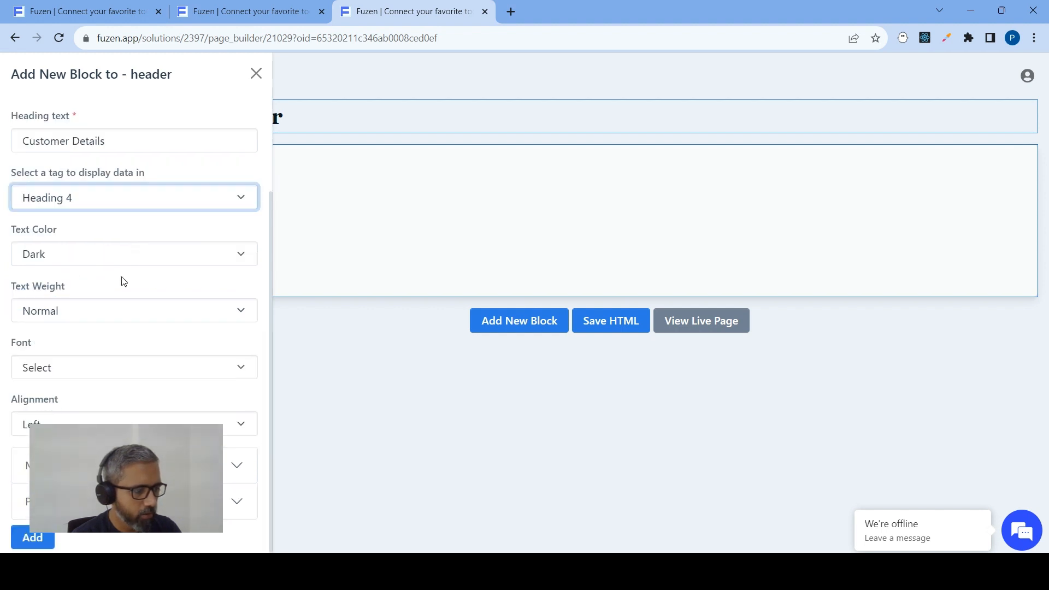
pyautogui.click(40, 535)
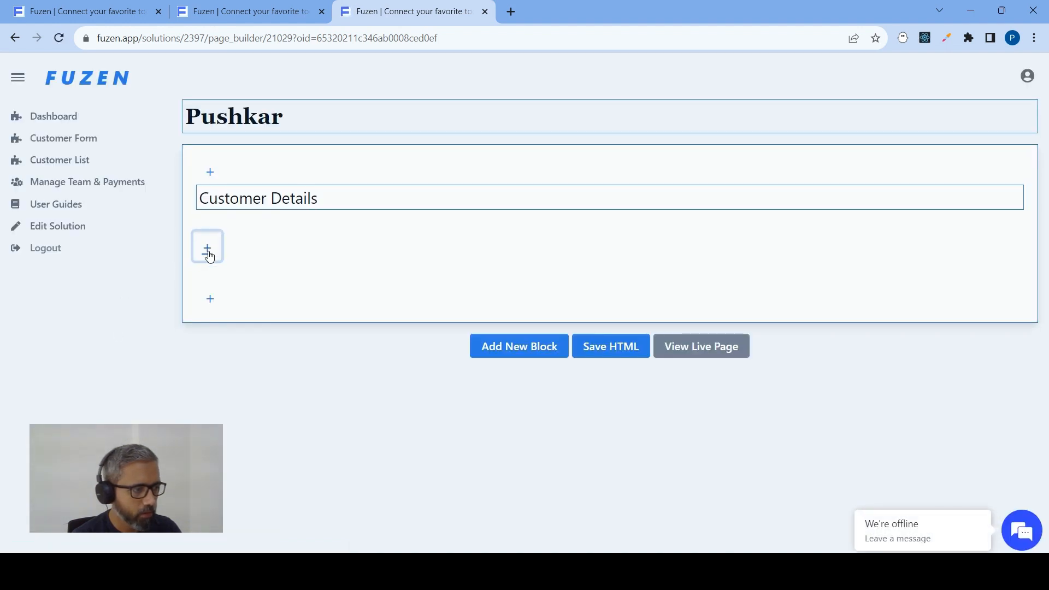
# Add an Inline Element UI block to the card's body section
pyautogui.click(207, 251)
pyautogui.click(79, 143)
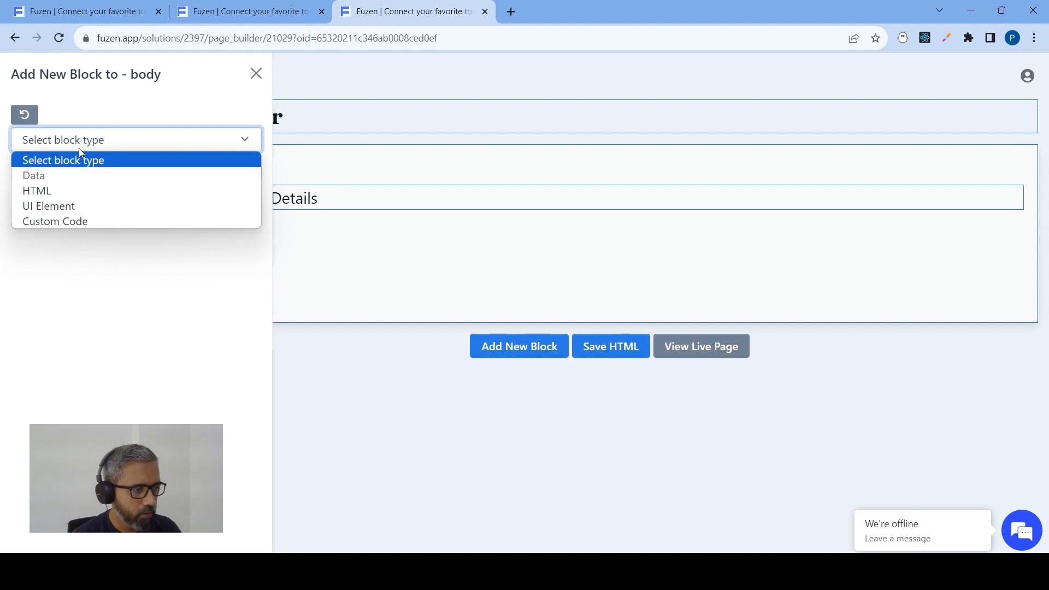
pyautogui.click(59, 203)
pyautogui.click(61, 176)
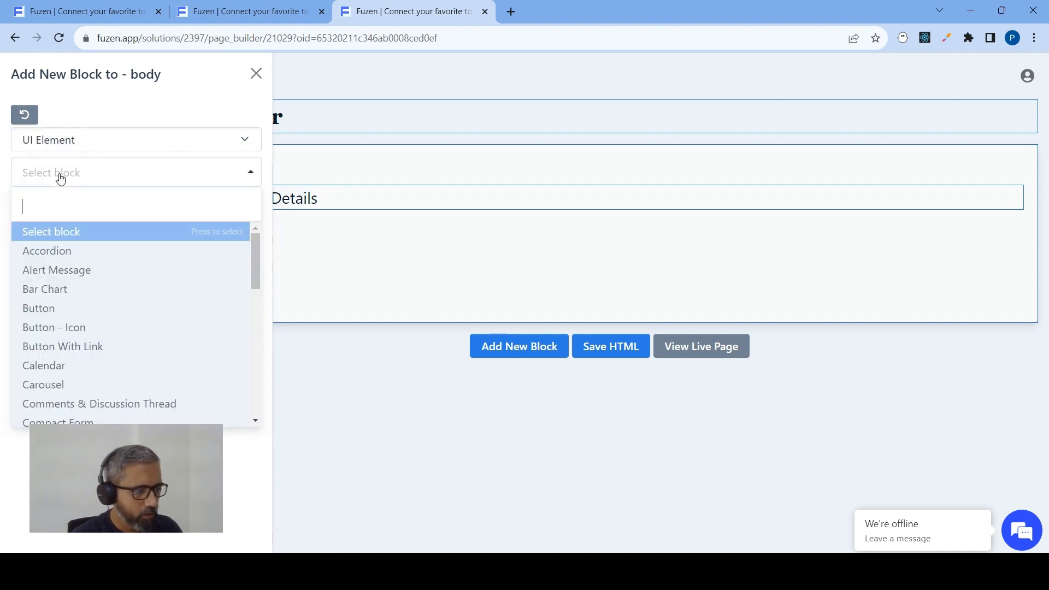
pyautogui.write('inl')
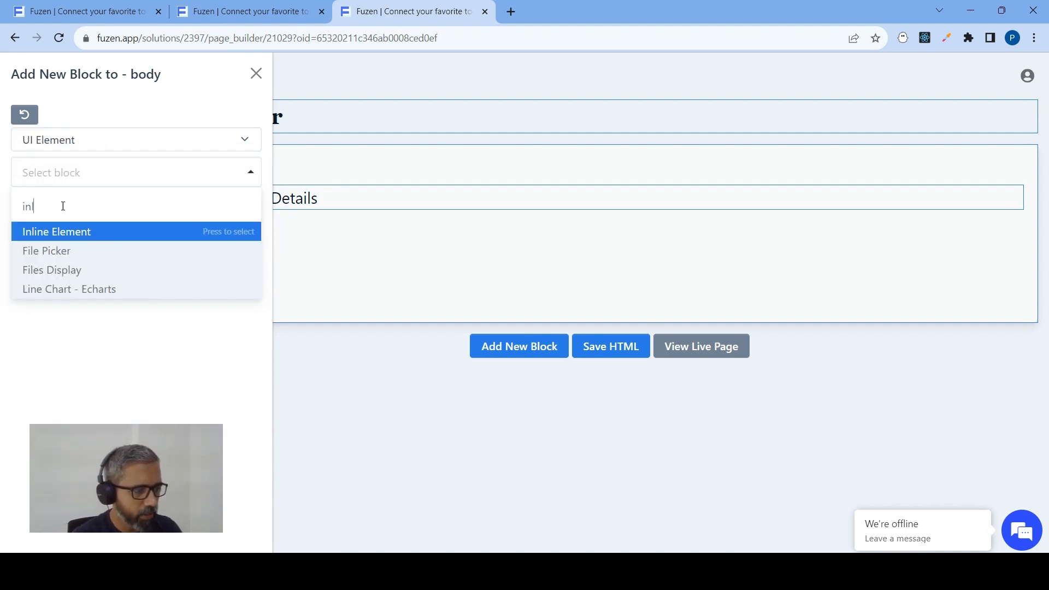
pyautogui.click(61, 233)
pyautogui.click(36, 358)
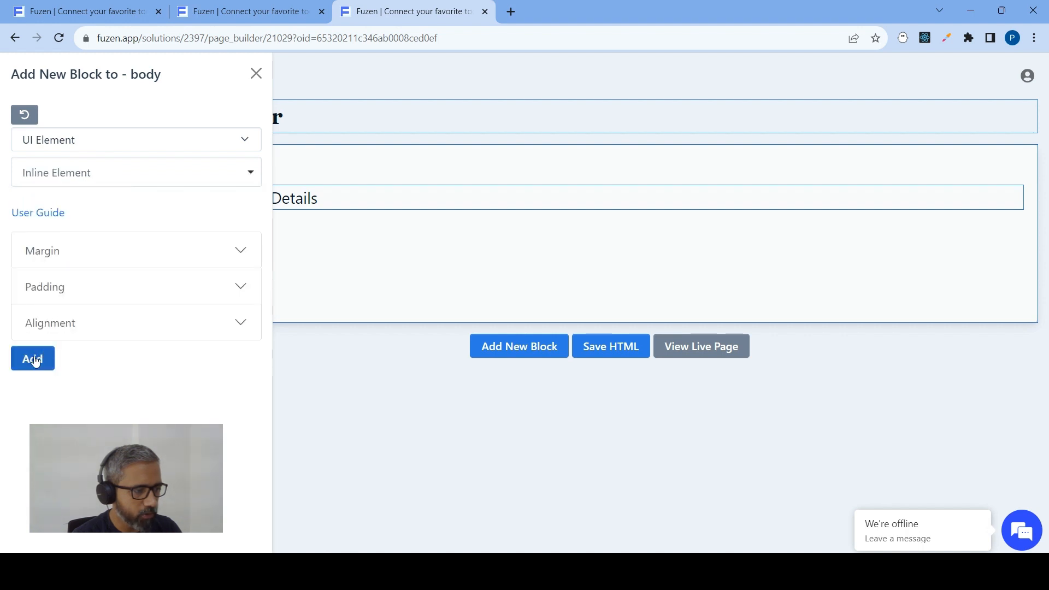
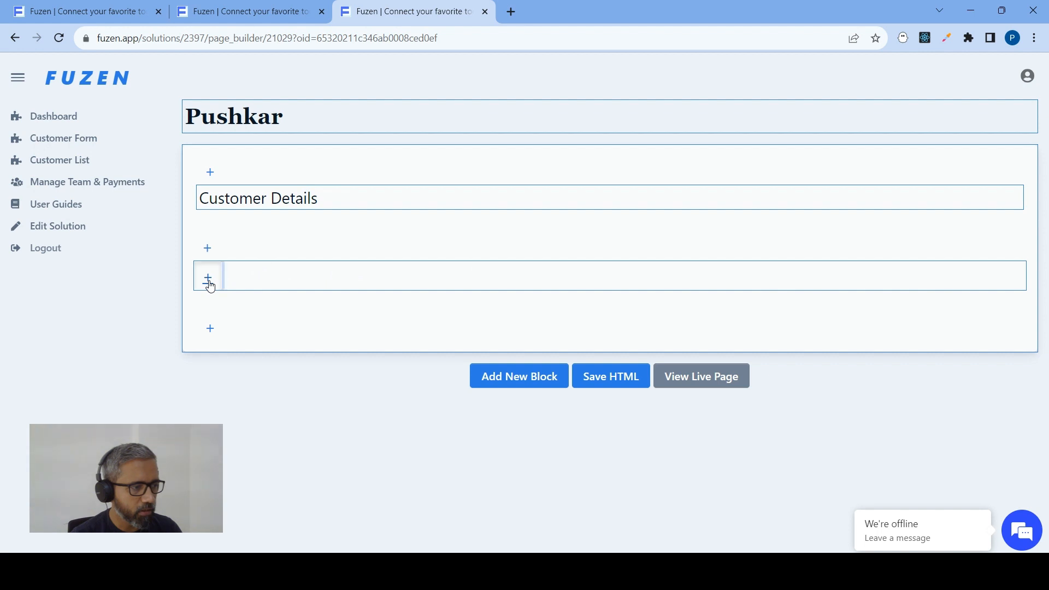
# Start a Paragraph UI element block inside the inline element in the card's body
pyautogui.click(208, 280)
pyautogui.click(34, 141)
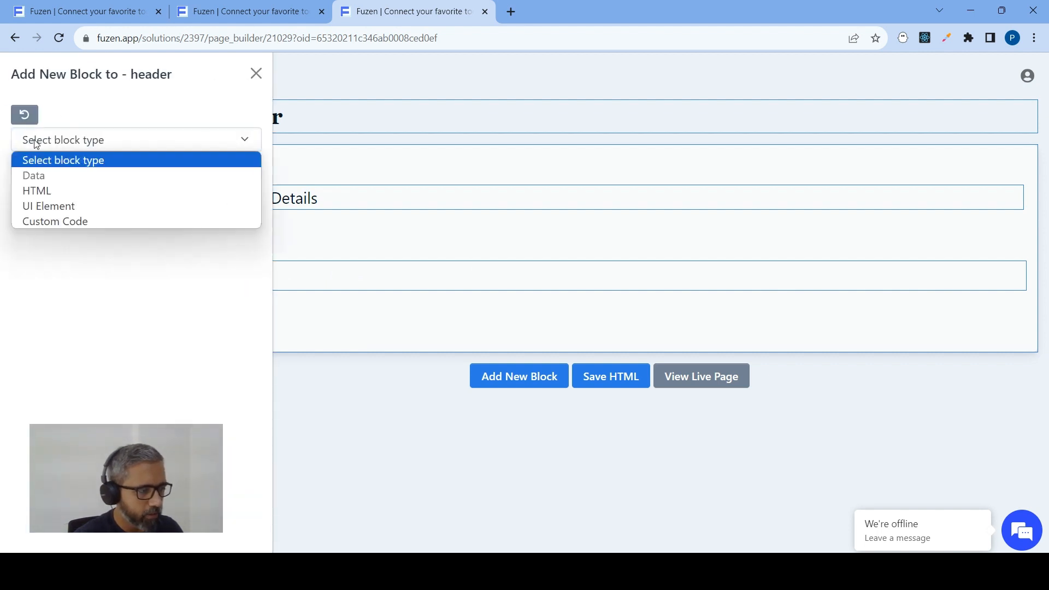
pyautogui.click(33, 204)
pyautogui.click(56, 174)
pyautogui.write('t')
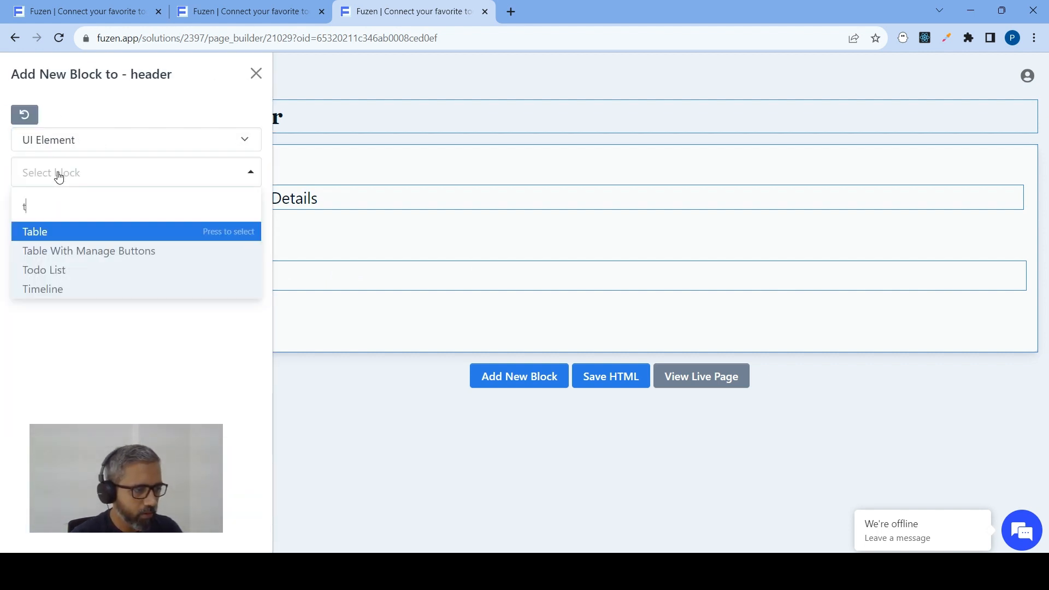
pyautogui.press('BackSpace')
pyautogui.write('pa')
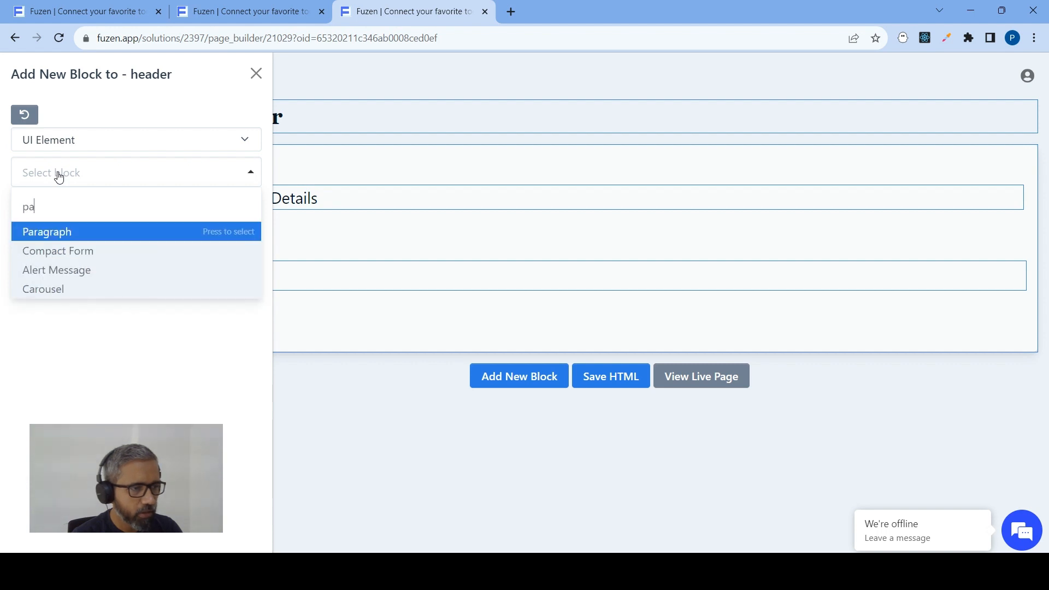
pyautogui.click(62, 234)
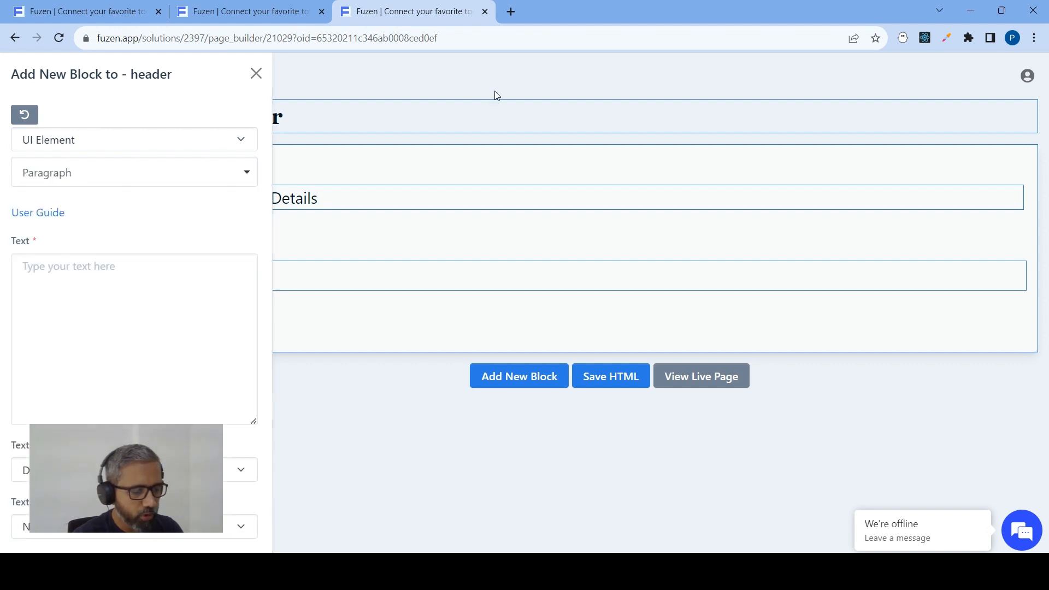
# Search the web for an email emoji in a new browser tab and copy the E-Mail emoji from Emojipedia
pyautogui.click(511, 11)
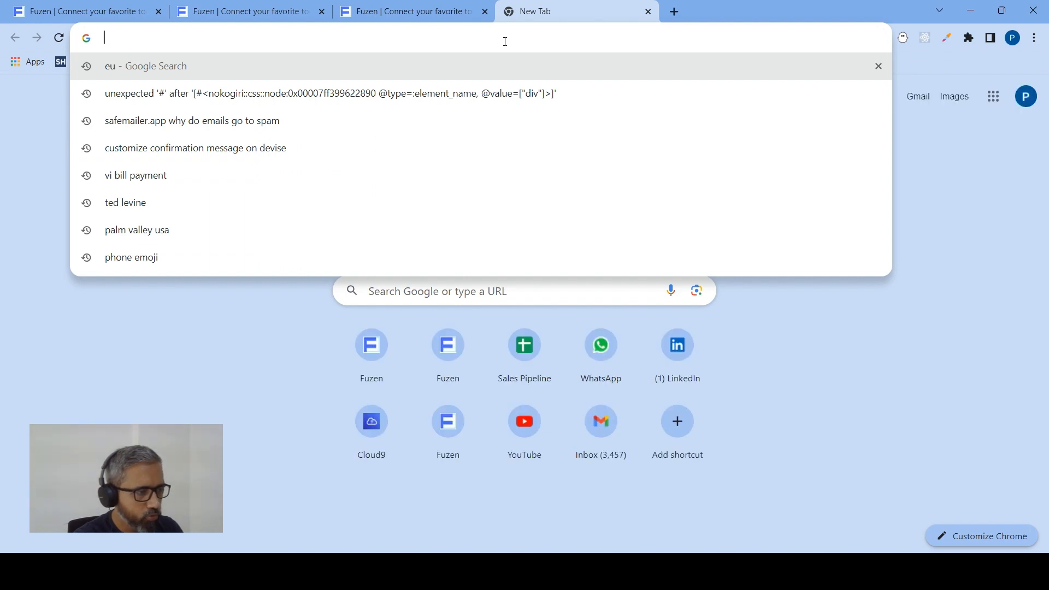
pyautogui.write('em')
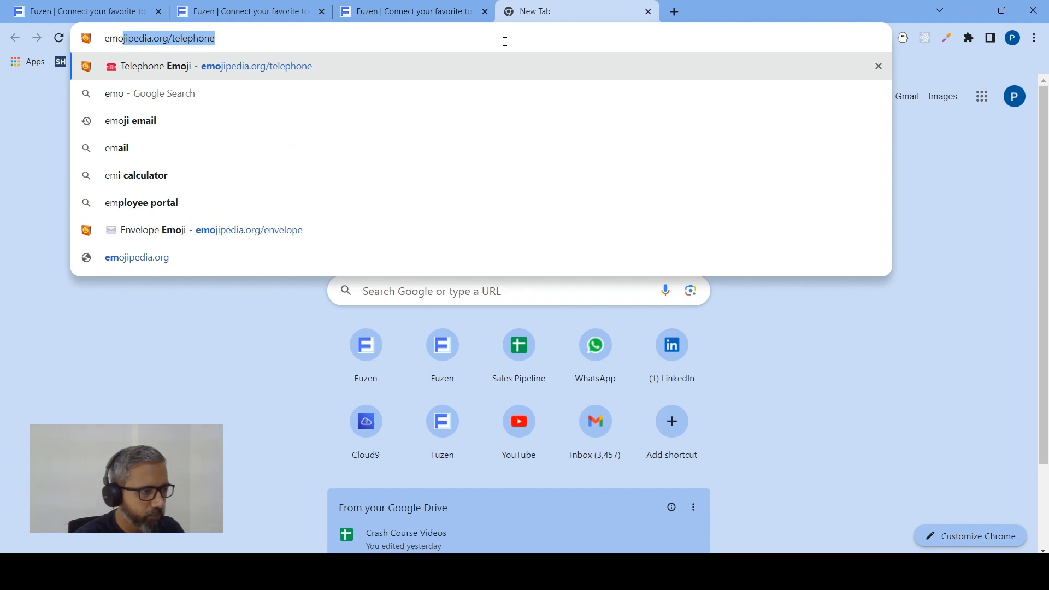
pyautogui.write('o')
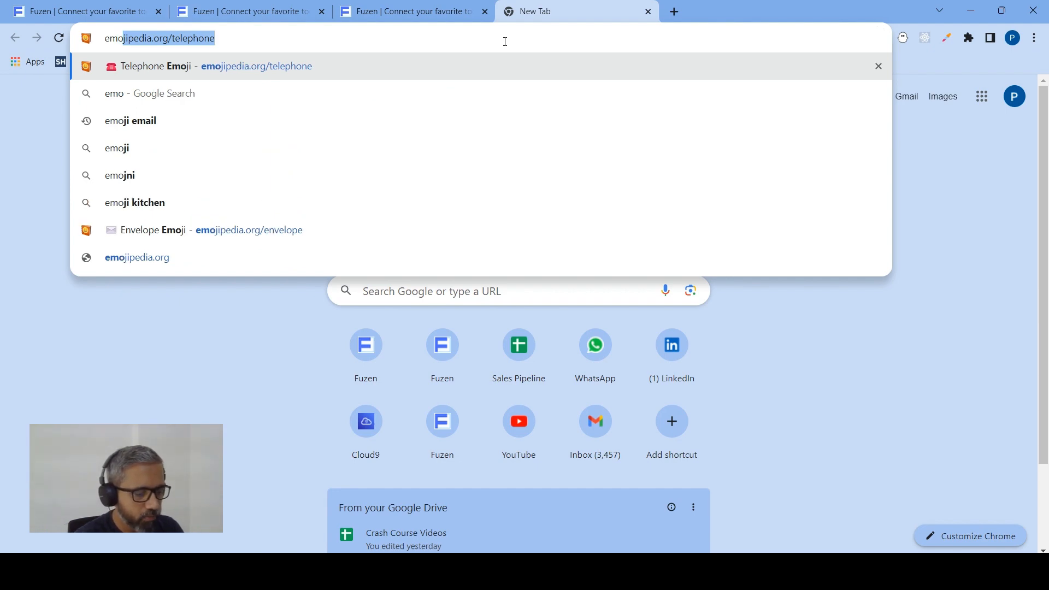
pyautogui.write('j')
pyautogui.press('BackSpace')
pyautogui.press('BackSpace')
pyautogui.press('BackSpace')
pyautogui.press('BackSpace')
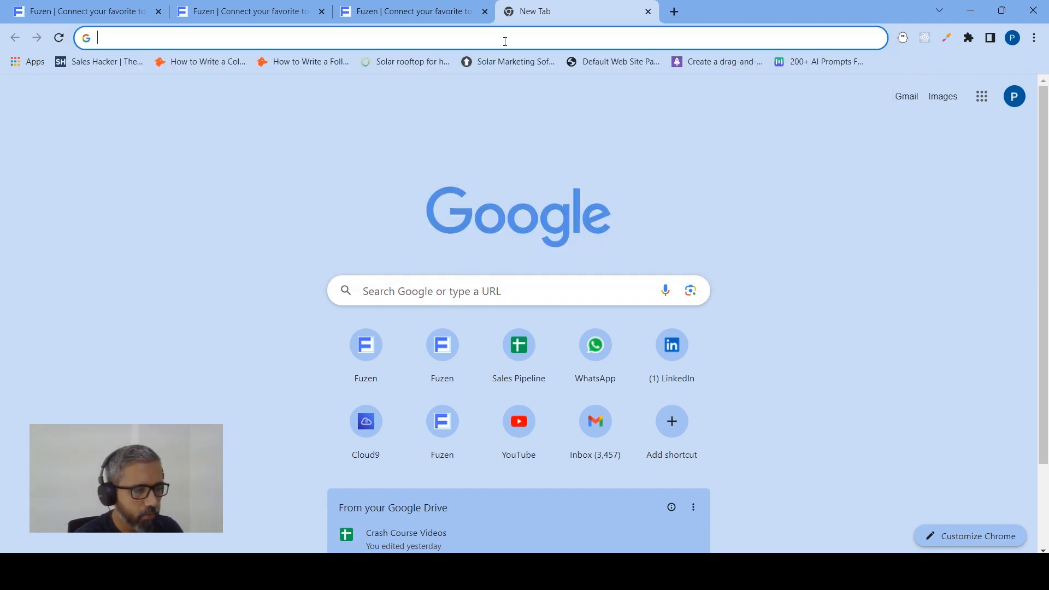
pyautogui.write('email ')
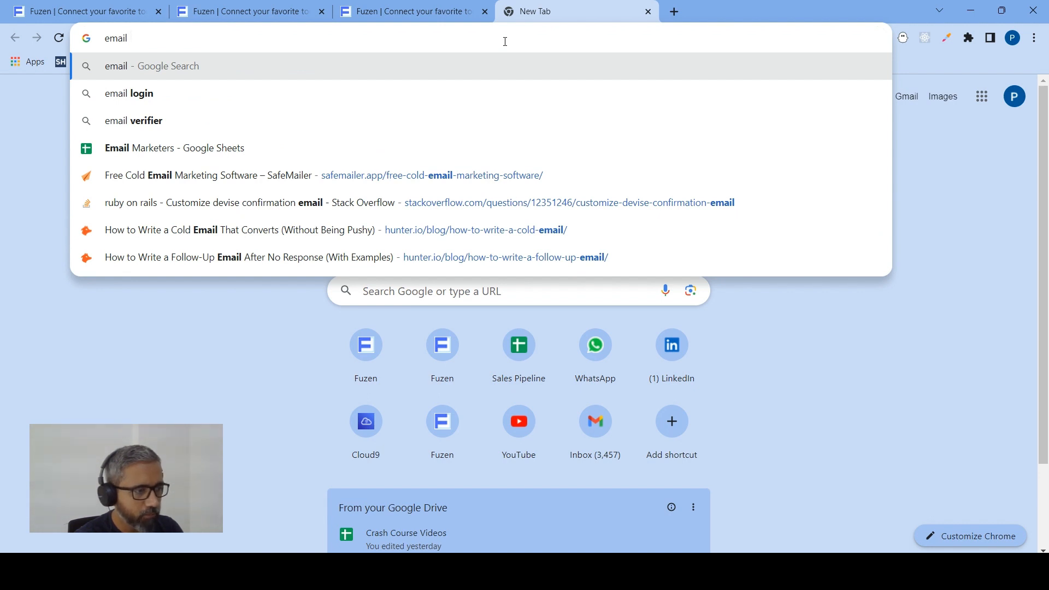
pyautogui.write('emo')
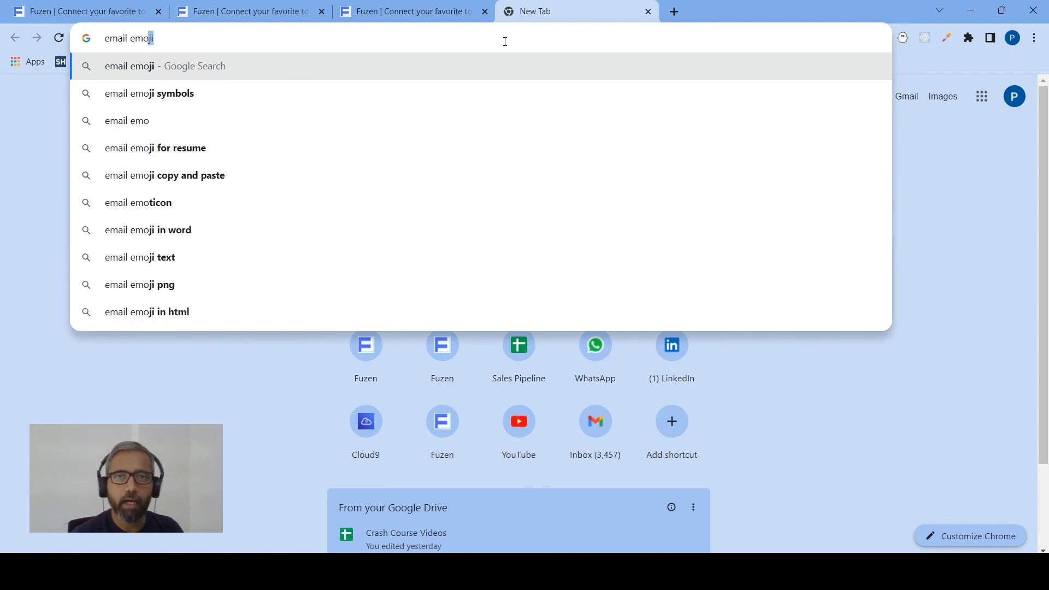
pyautogui.press('Return')
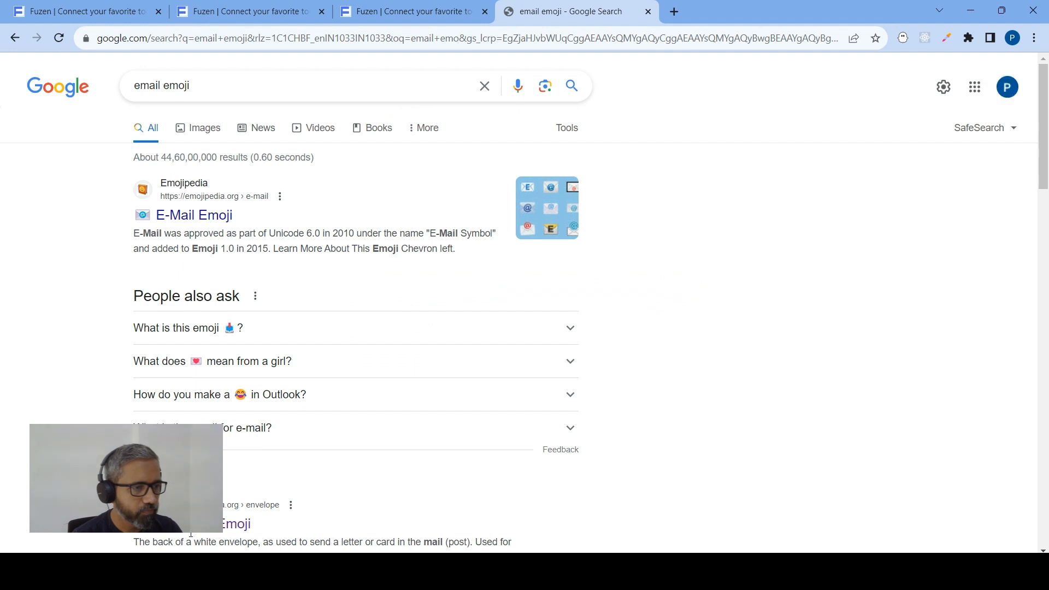
pyautogui.click(176, 218)
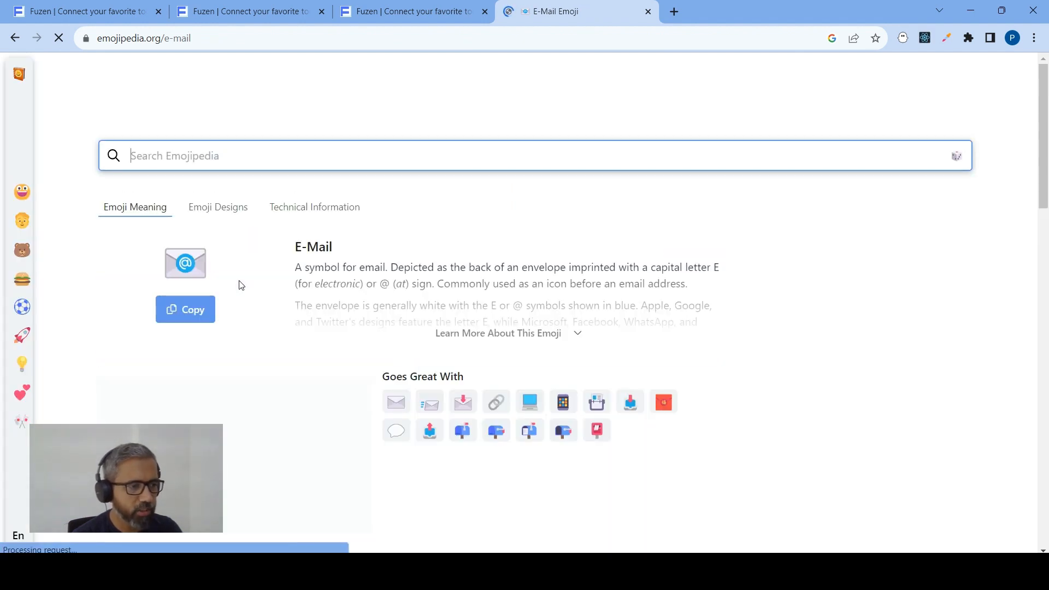
pyautogui.click(198, 313)
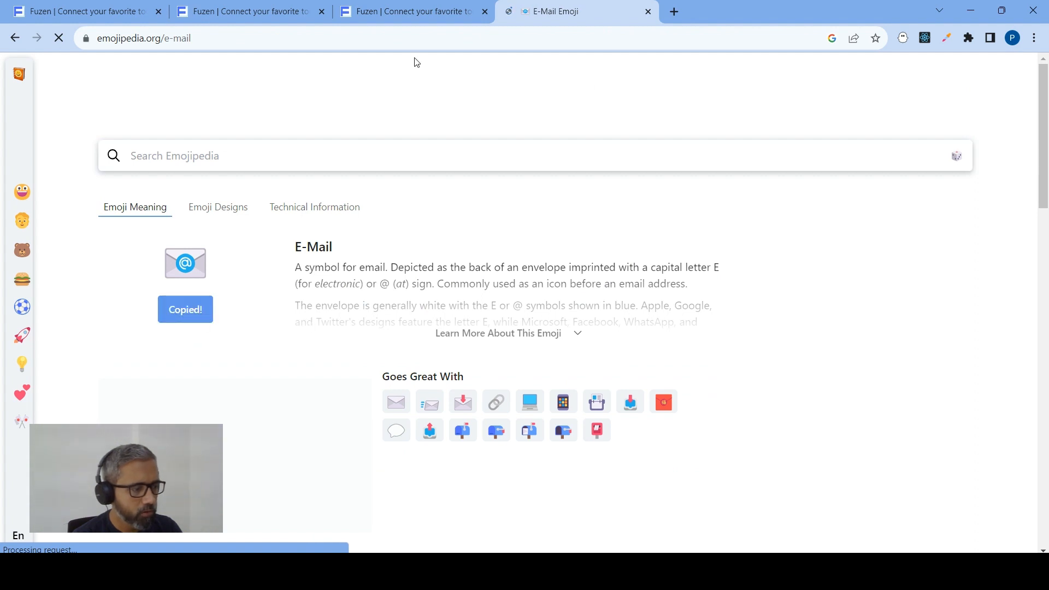
# Return to the Fuzen page builder, paste the copied emoji as the paragraph text and add the block
pyautogui.click(414, 12)
pyautogui.click(44, 284)
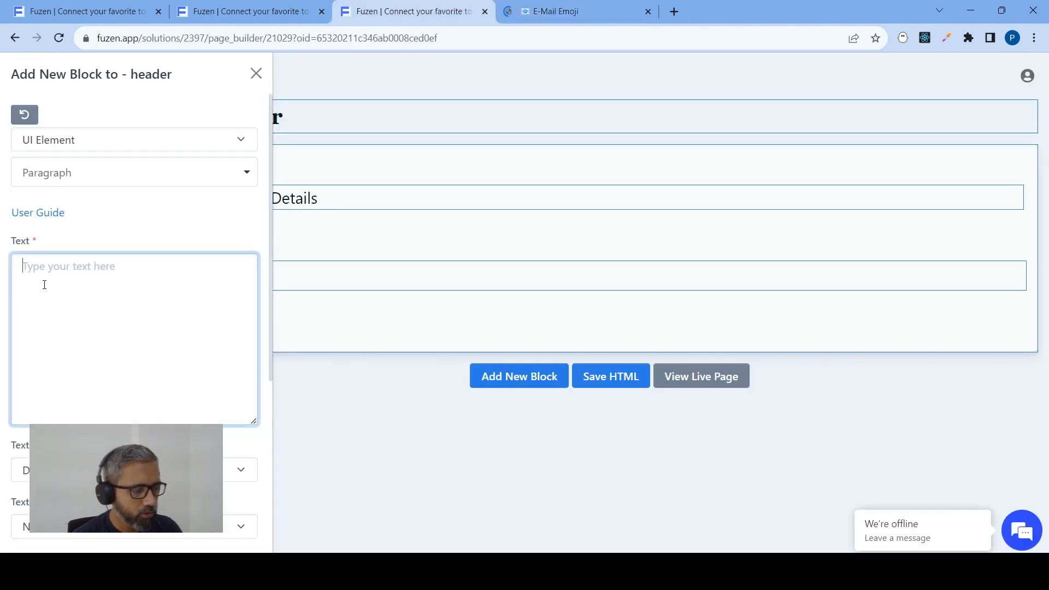
pyautogui.hotkey('ctrl', 'v')
pyautogui.scroll(-5, 180, 335)
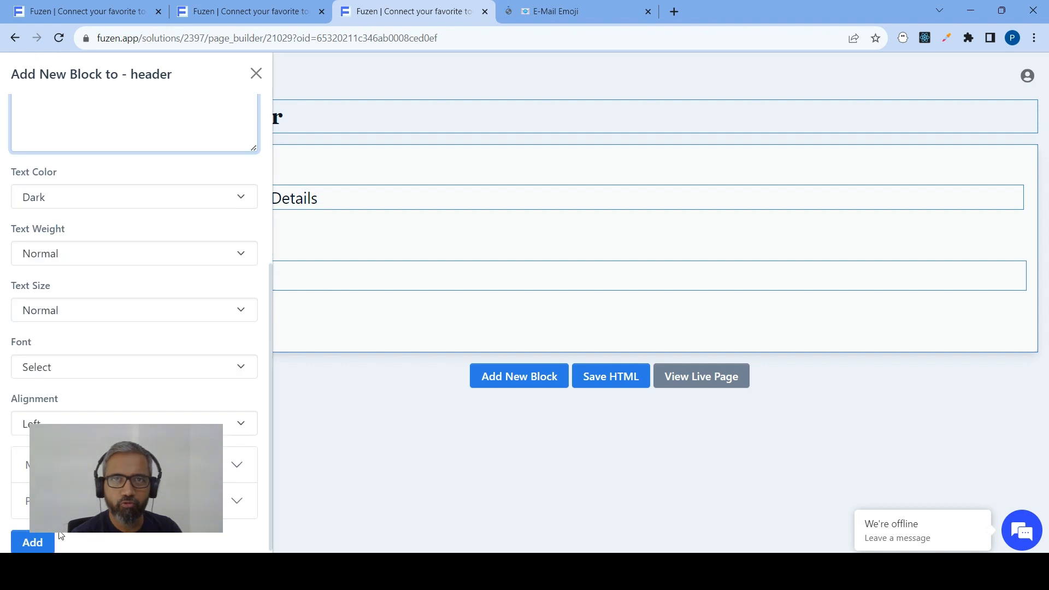
pyautogui.click(32, 542)
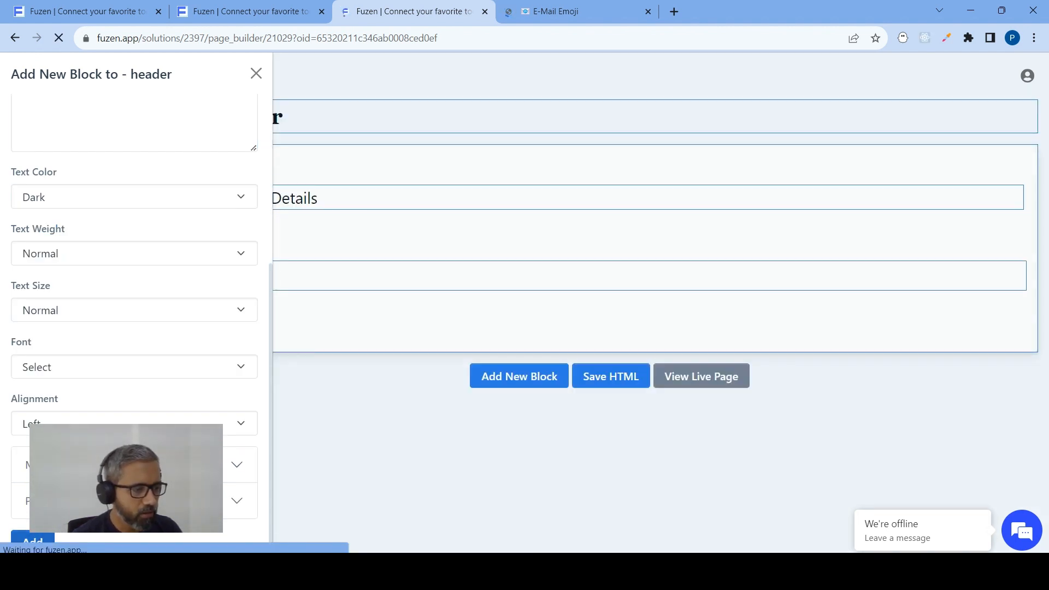
# Start a Data Display UI element block in the same inline element, using Current Object Data (oid) as the displayed data
pyautogui.click(207, 281)
pyautogui.click(102, 143)
pyautogui.click(99, 180)
pyautogui.click(92, 179)
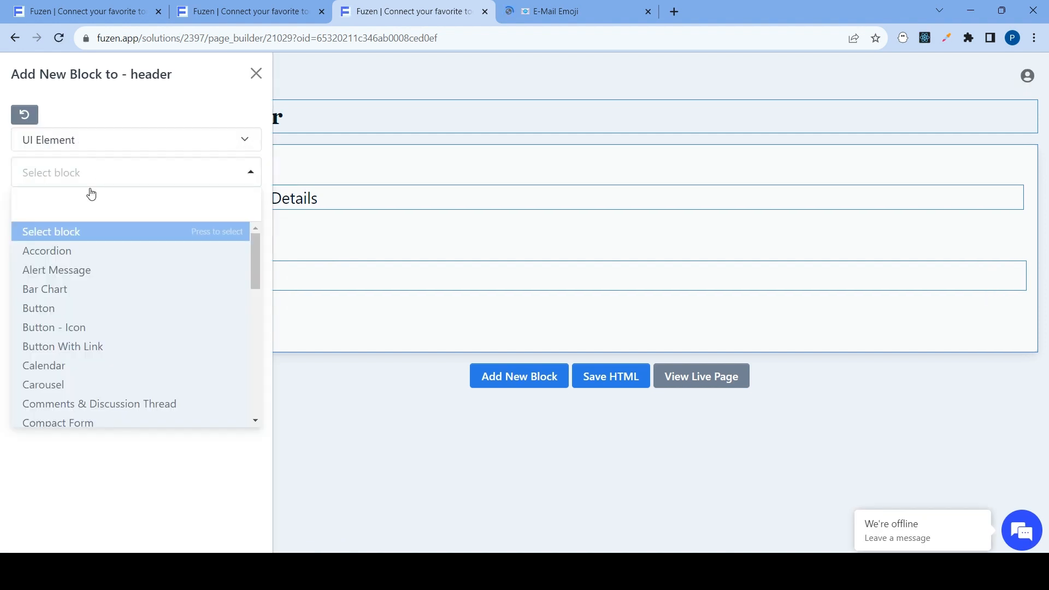
pyautogui.write('data')
pyautogui.click(60, 249)
pyautogui.click(67, 241)
pyautogui.click(80, 337)
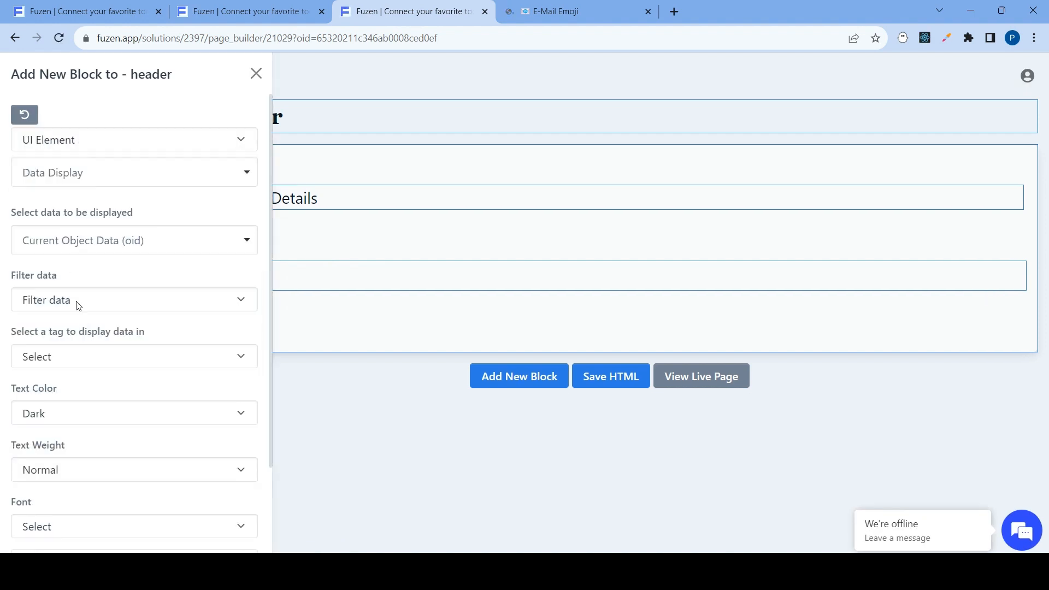
# Filter the displayed data to the customer's email field and add the block beside the email emoji
pyautogui.click(79, 305)
pyautogui.click(77, 339)
pyautogui.scroll(-2, 87, 247)
pyautogui.click(87, 246)
pyautogui.click(64, 375)
pyautogui.click(43, 531)
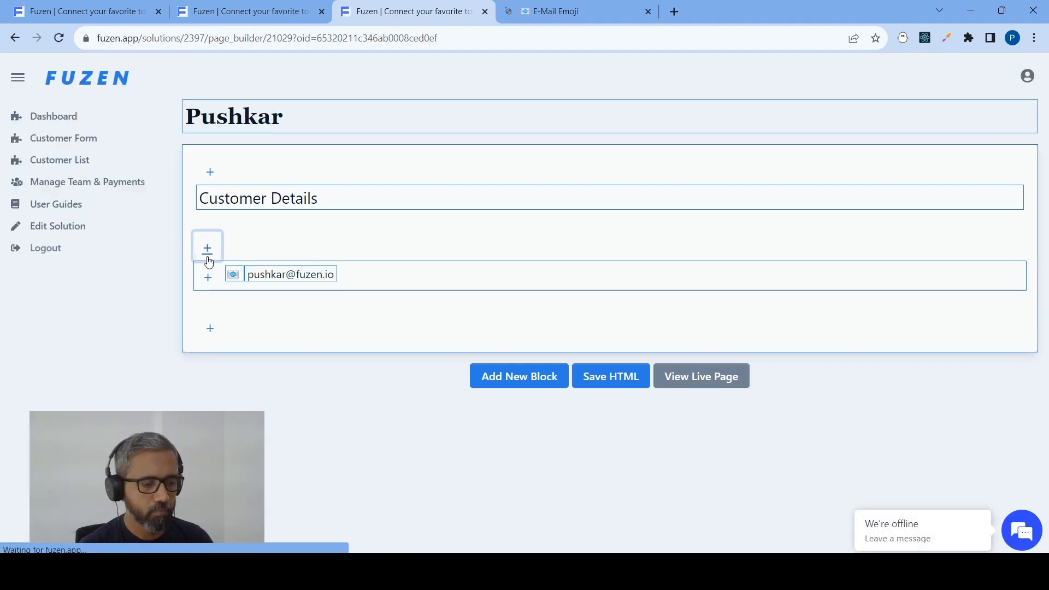
# Start another UI Element block in the card's body section
pyautogui.click(208, 257)
pyautogui.click(60, 140)
pyautogui.click(50, 206)
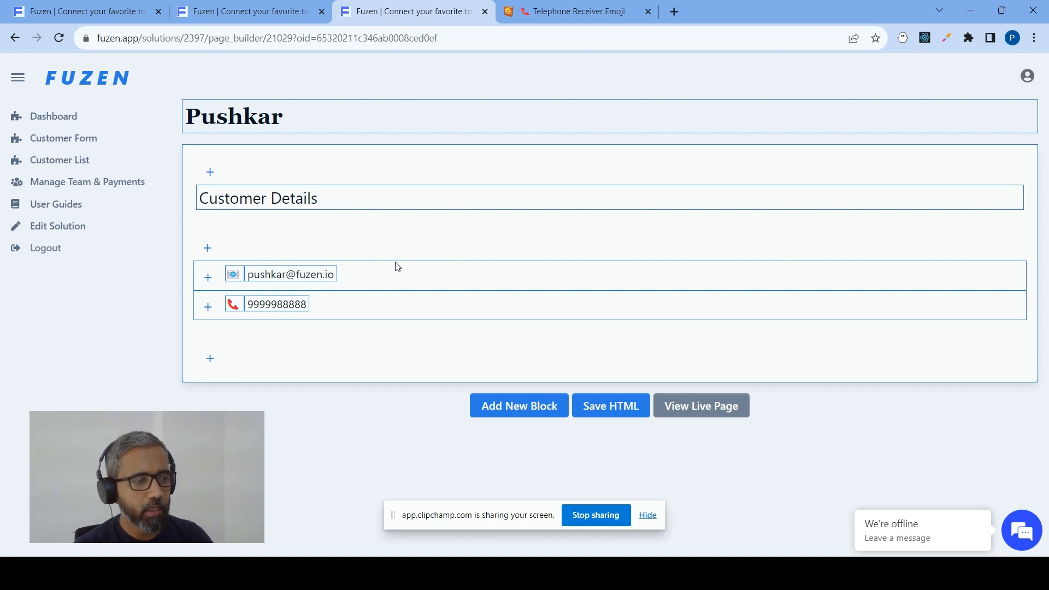
# Open the Customer List page in the no-code builder and add an HTML Card block to it
pyautogui.click(80, 163)
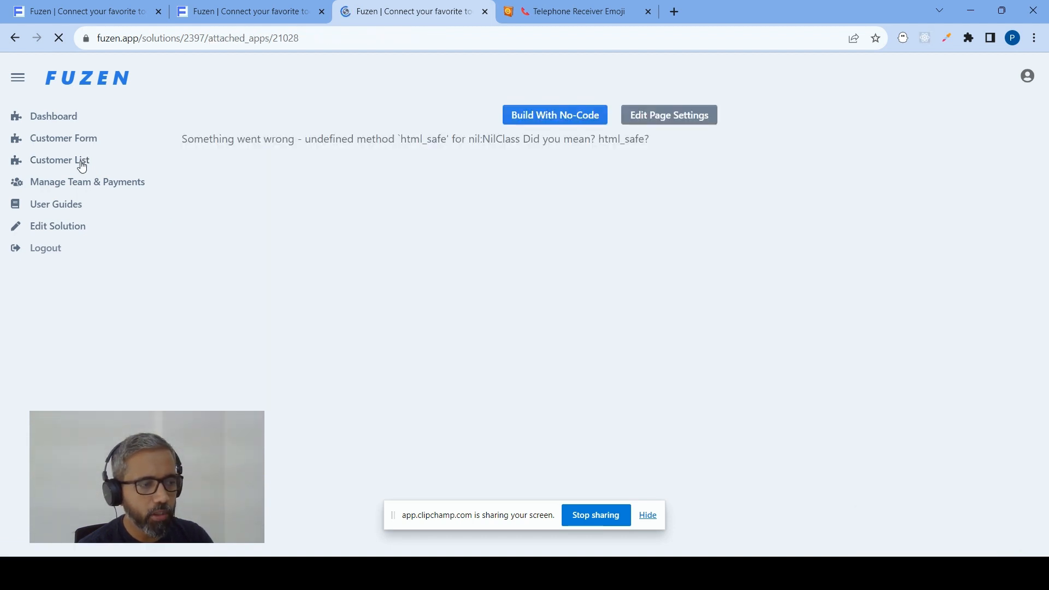
pyautogui.click(536, 116)
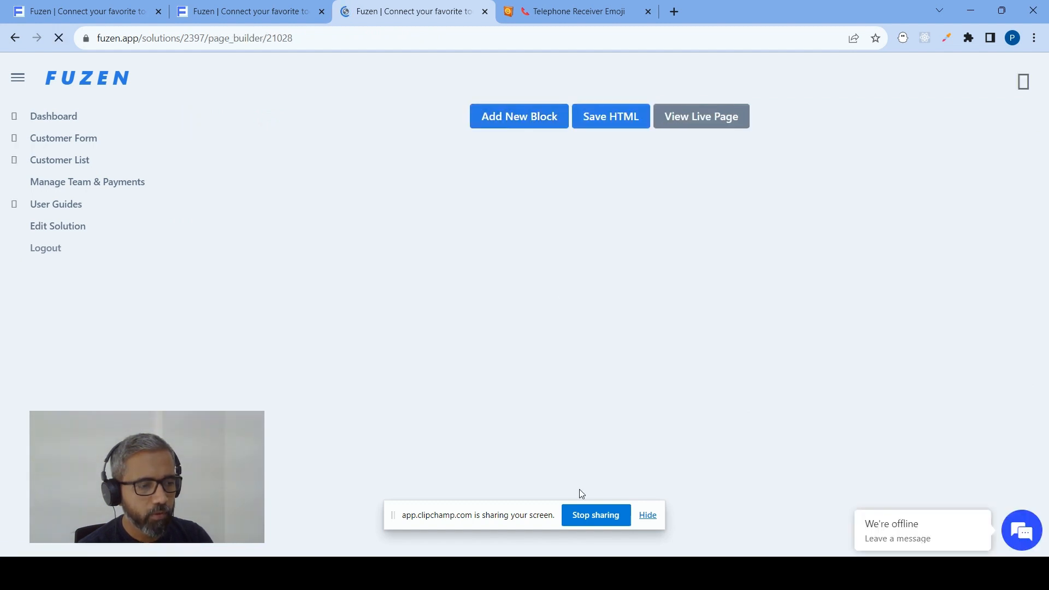
pyautogui.click(520, 119)
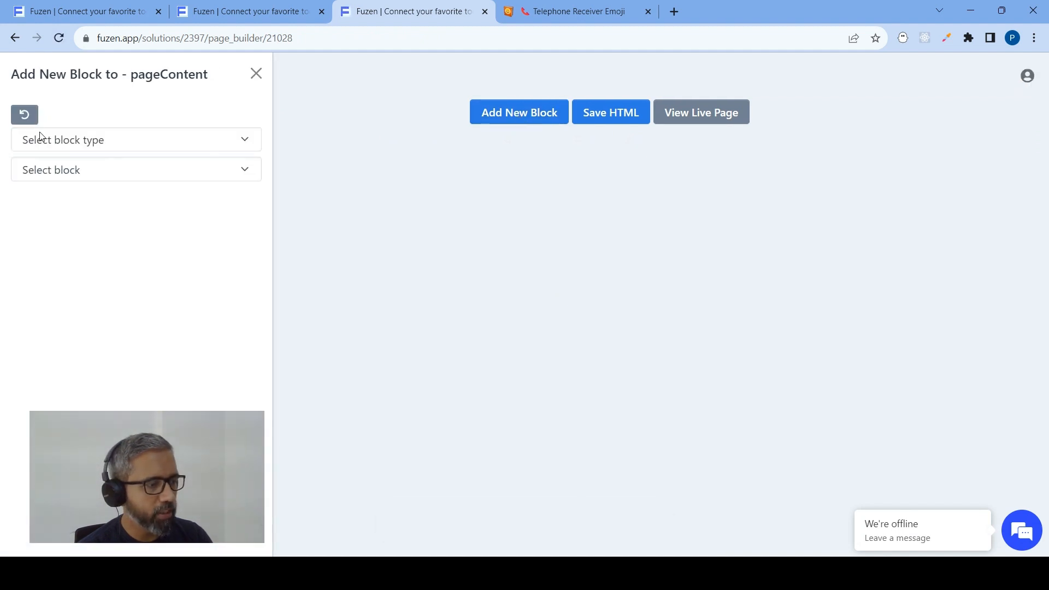
pyautogui.click(42, 146)
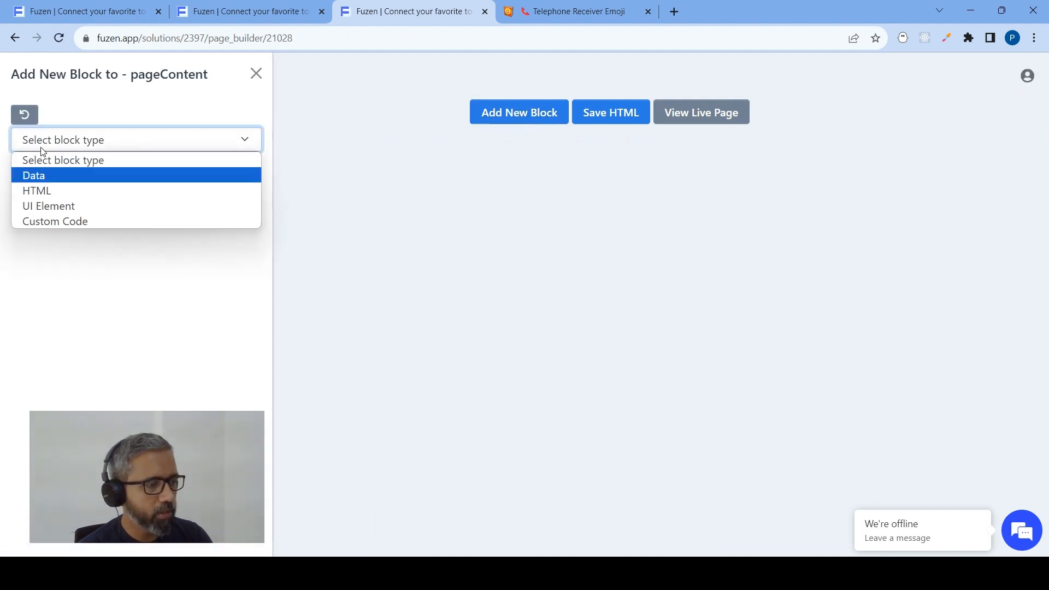
pyautogui.click(50, 193)
pyautogui.click(75, 173)
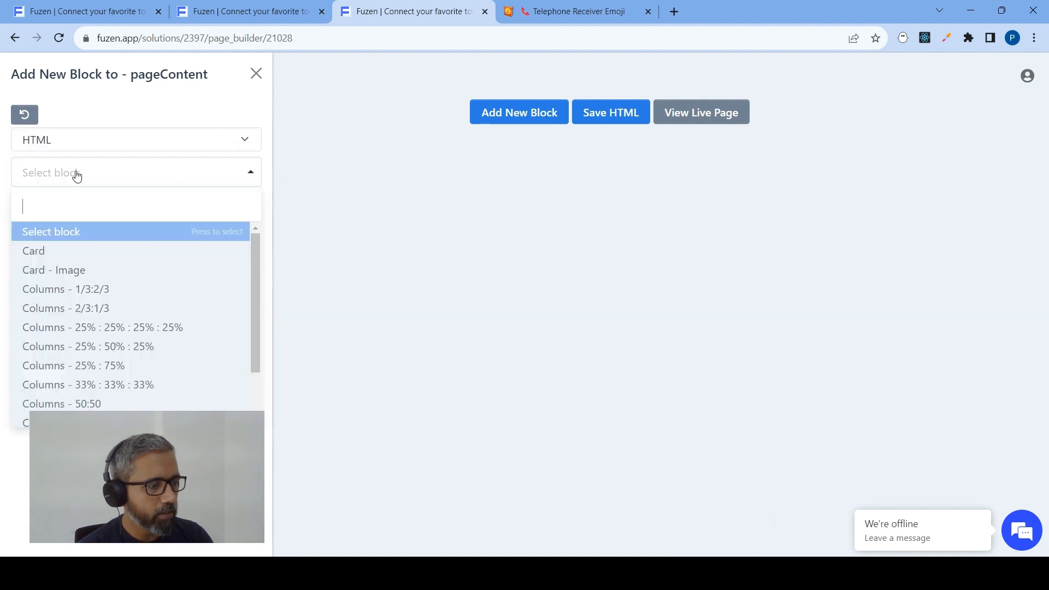
pyautogui.click(54, 252)
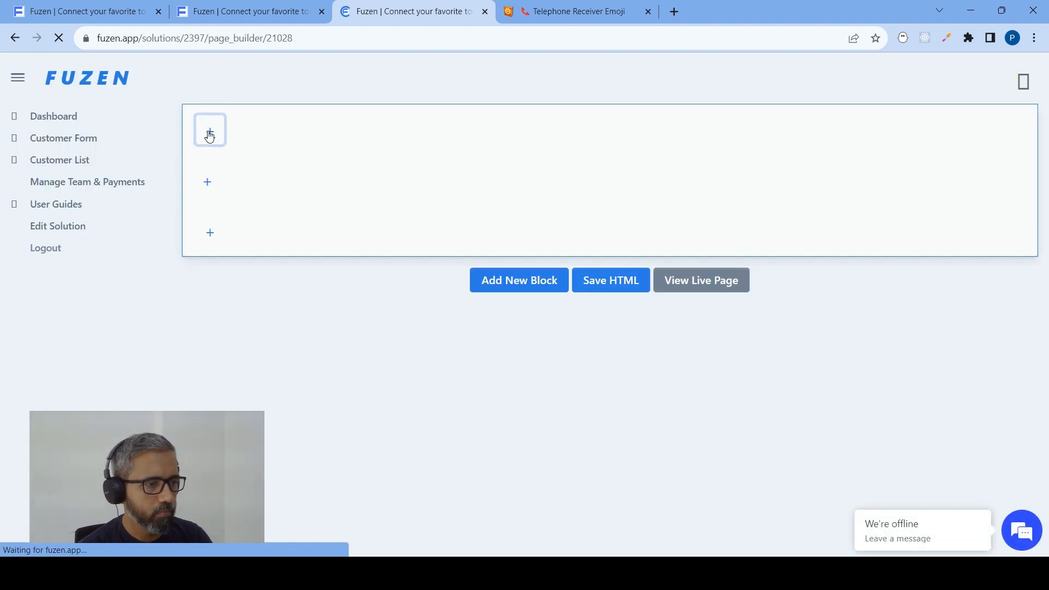
# Add a Header UI element with the heading text Customer List to the card's header section
pyautogui.click(210, 131)
pyautogui.click(63, 139)
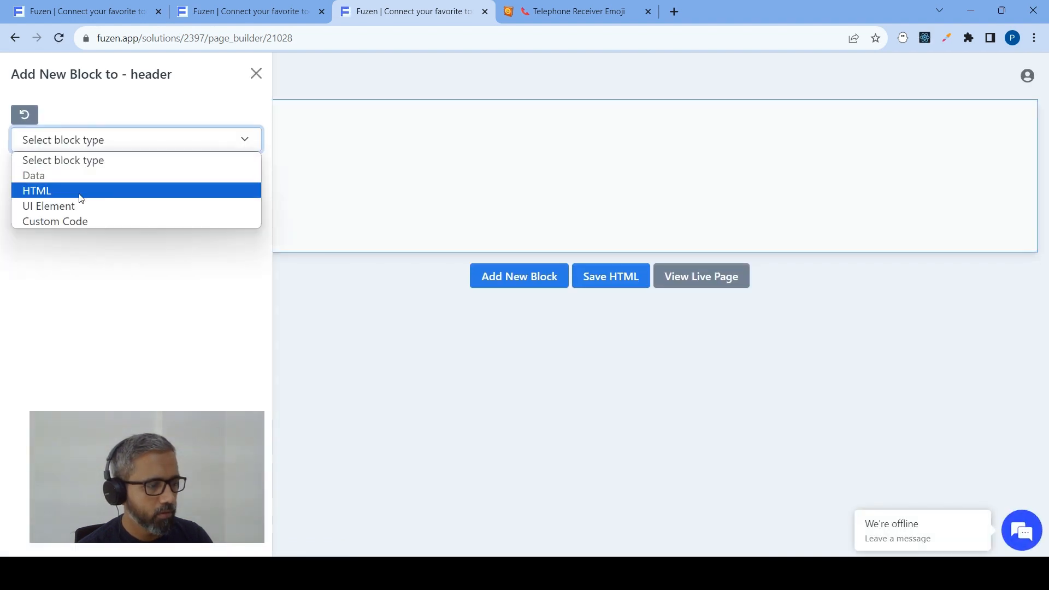
pyautogui.click(80, 205)
pyautogui.click(83, 174)
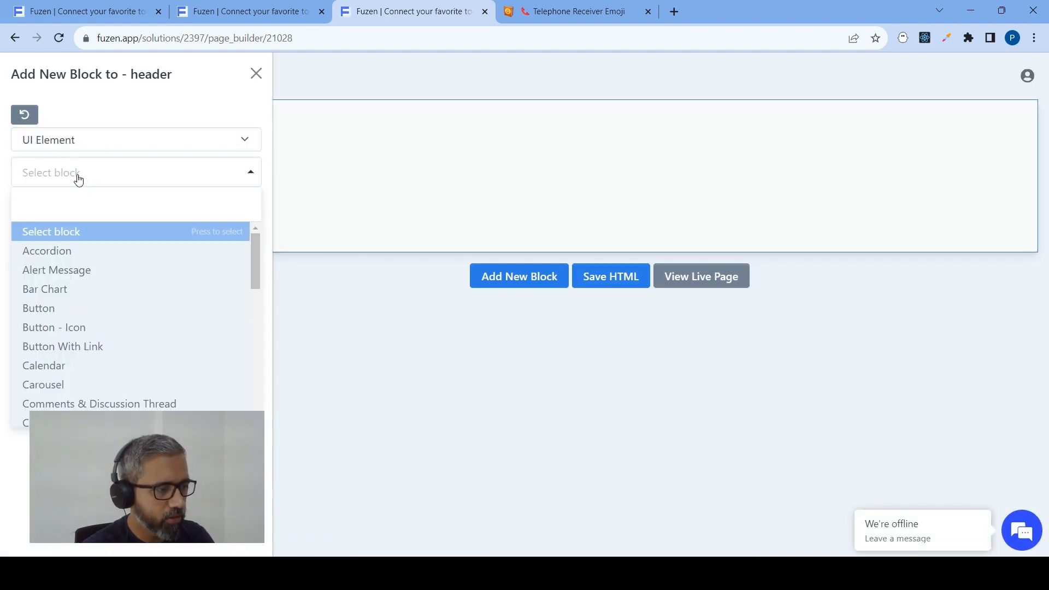
pyautogui.write('he')
pyautogui.click(61, 232)
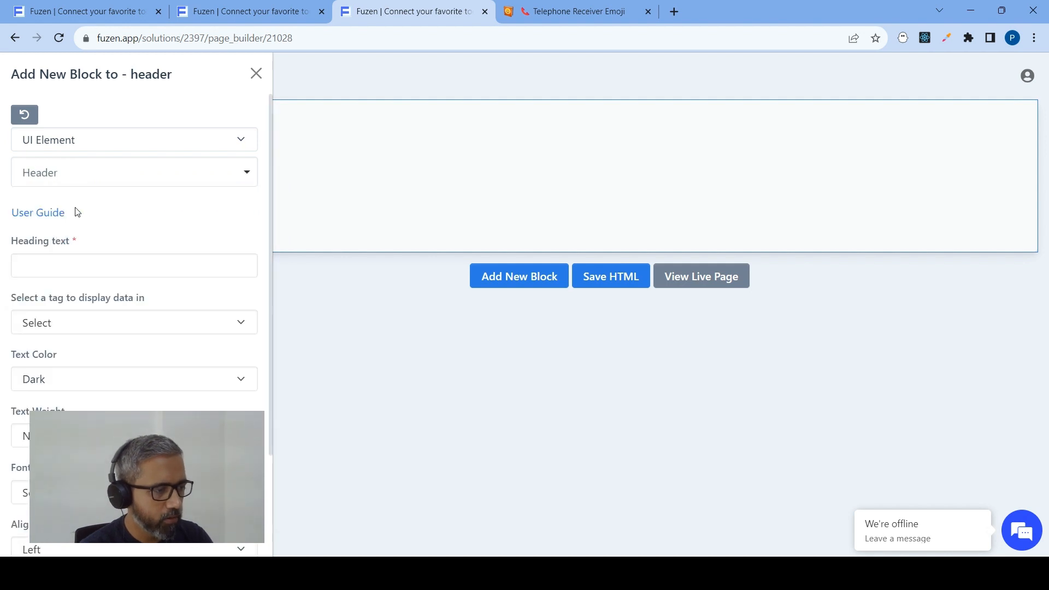
pyautogui.click(50, 268)
pyautogui.write('Customer List')
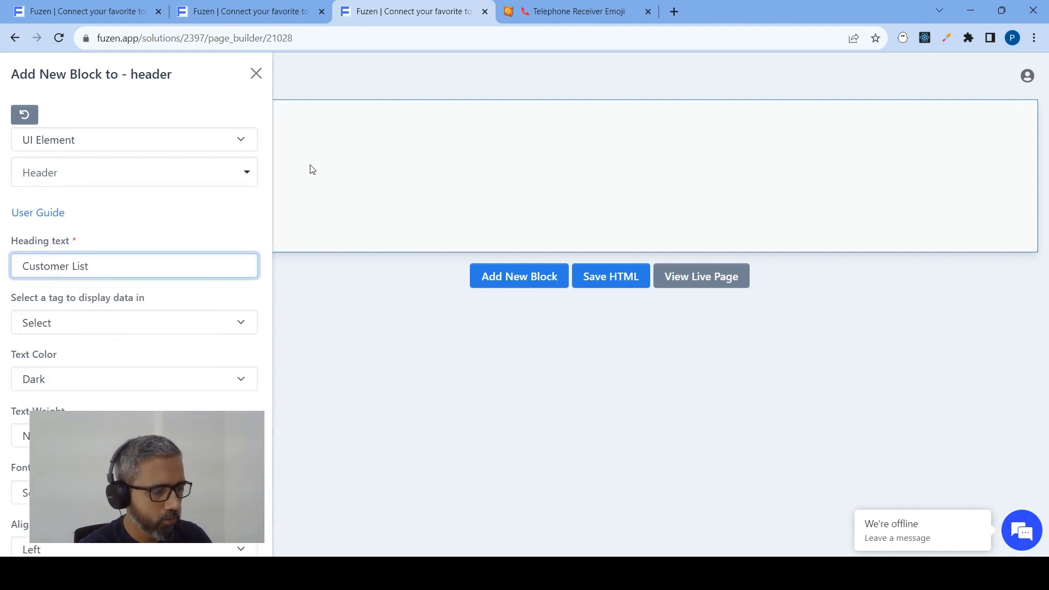
pyautogui.scroll(-2, 133, 273)
pyautogui.click(39, 534)
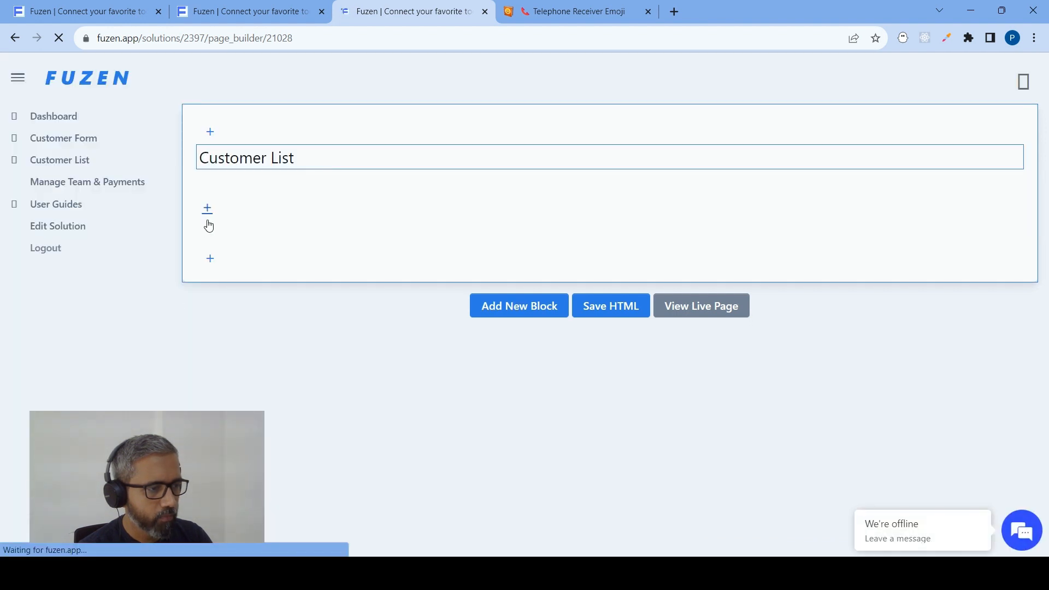
# Start a Table UI Element block in the body section of the Customer List card
pyautogui.click(208, 209)
pyautogui.click(82, 140)
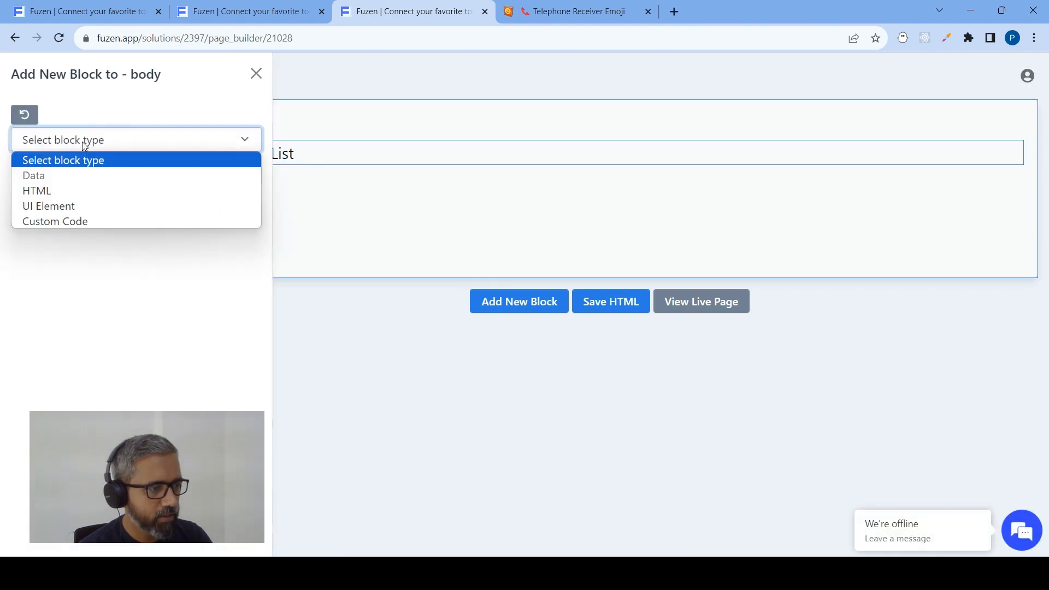
pyautogui.click(77, 208)
pyautogui.click(87, 174)
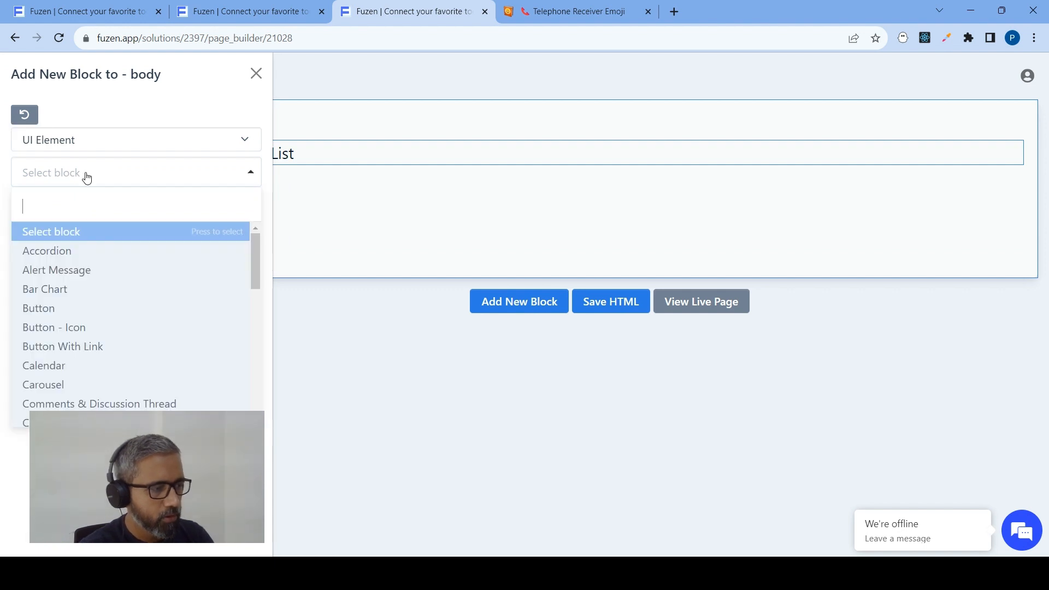
pyautogui.write('table')
pyautogui.click(132, 232)
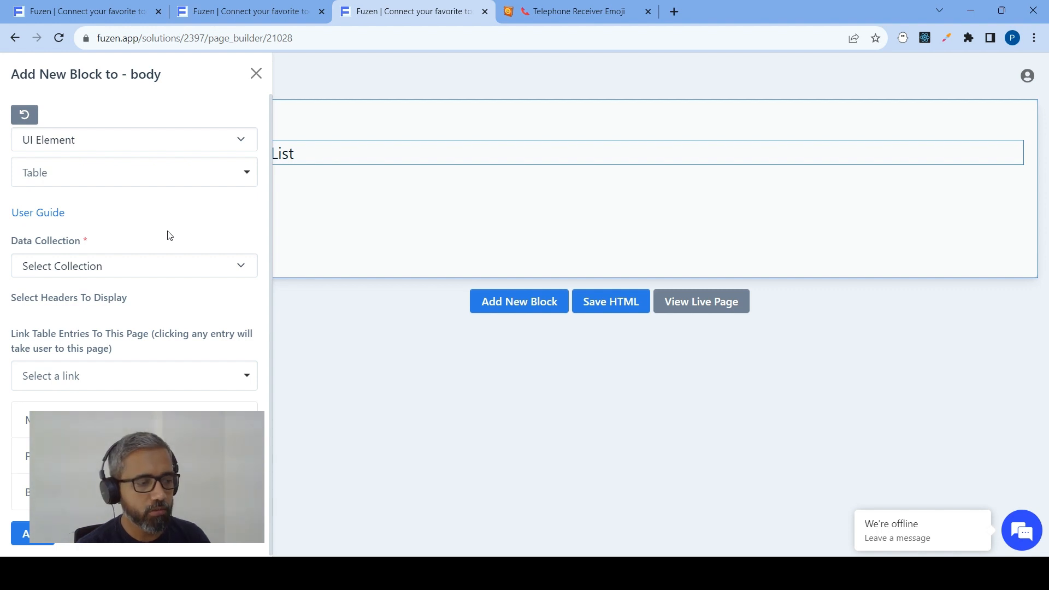
# Read the Table block's user guide on its input settings and output, and close the guide
pyautogui.click(37, 215)
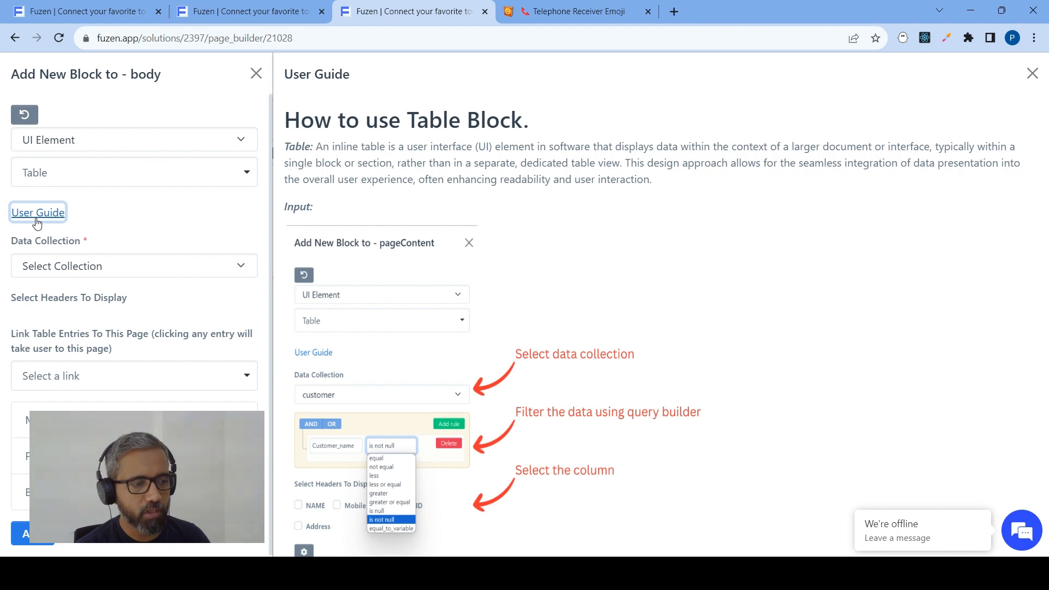
pyautogui.scroll(-3, 403, 209)
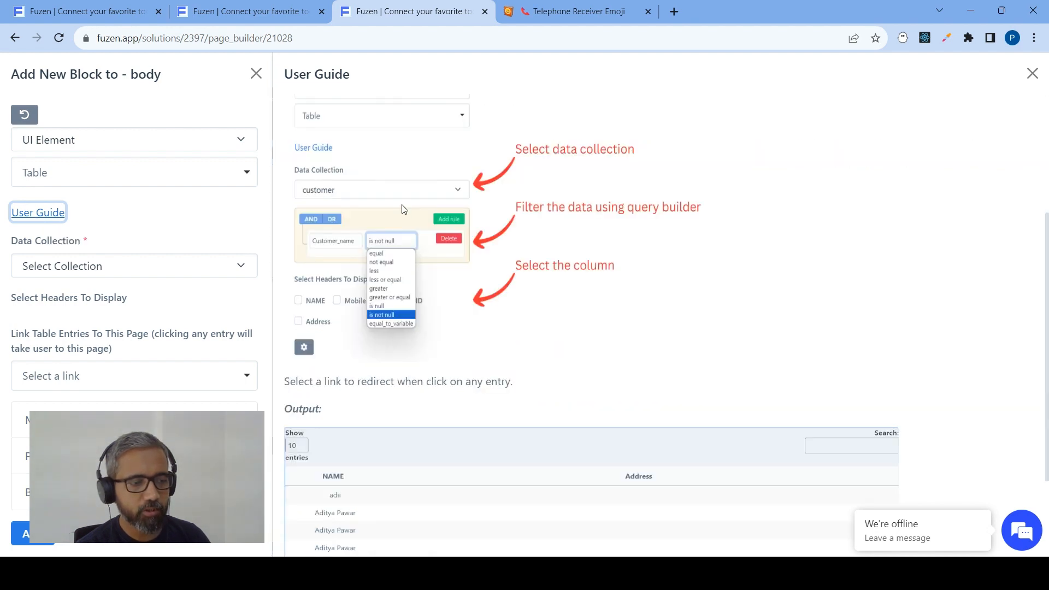
pyautogui.scroll(-3, 403, 210)
pyautogui.scroll(5, 404, 218)
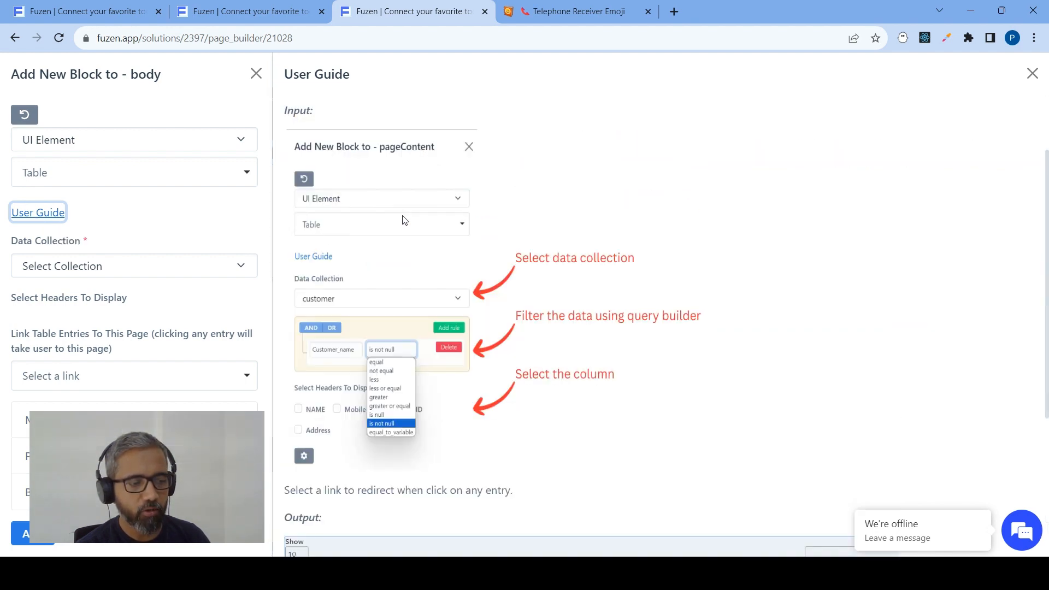
pyautogui.scroll(2, 404, 219)
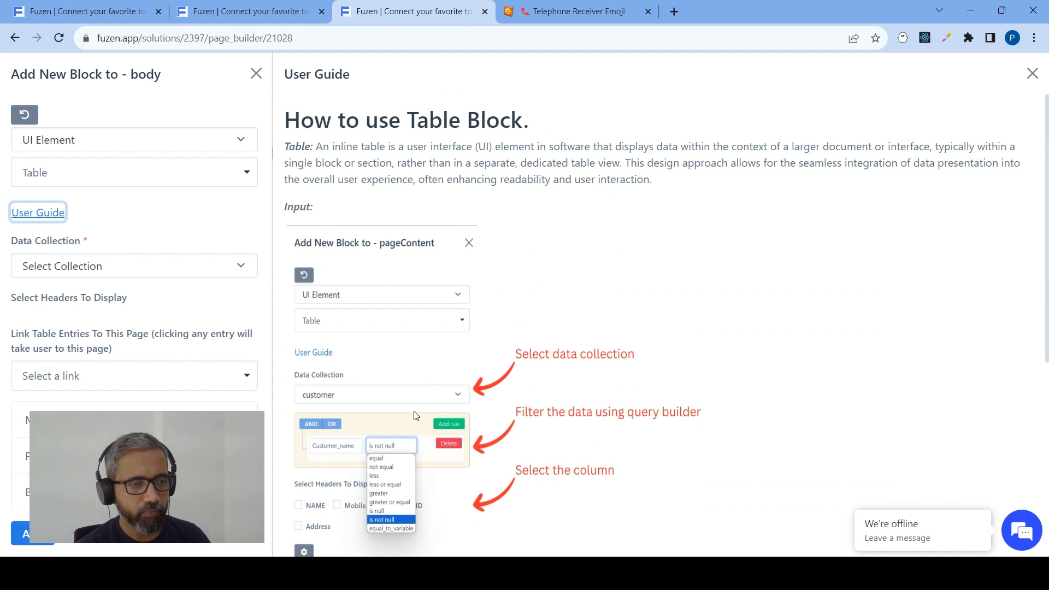
pyautogui.click(1031, 73)
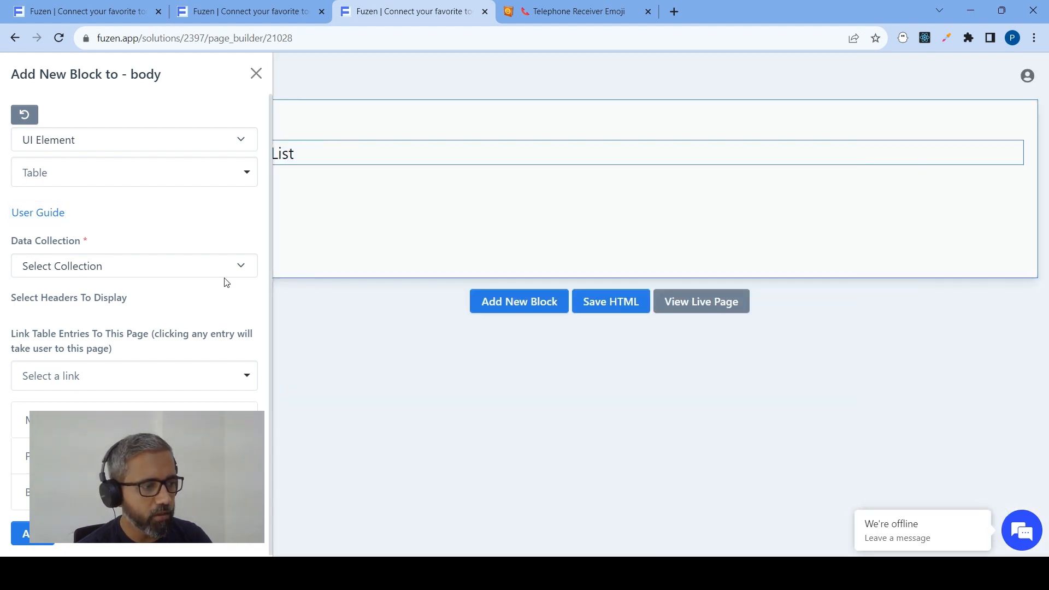
# Set the table's data collection to Customers and add a filter rule of status not equal to Closed
pyautogui.click(64, 268)
pyautogui.click(58, 300)
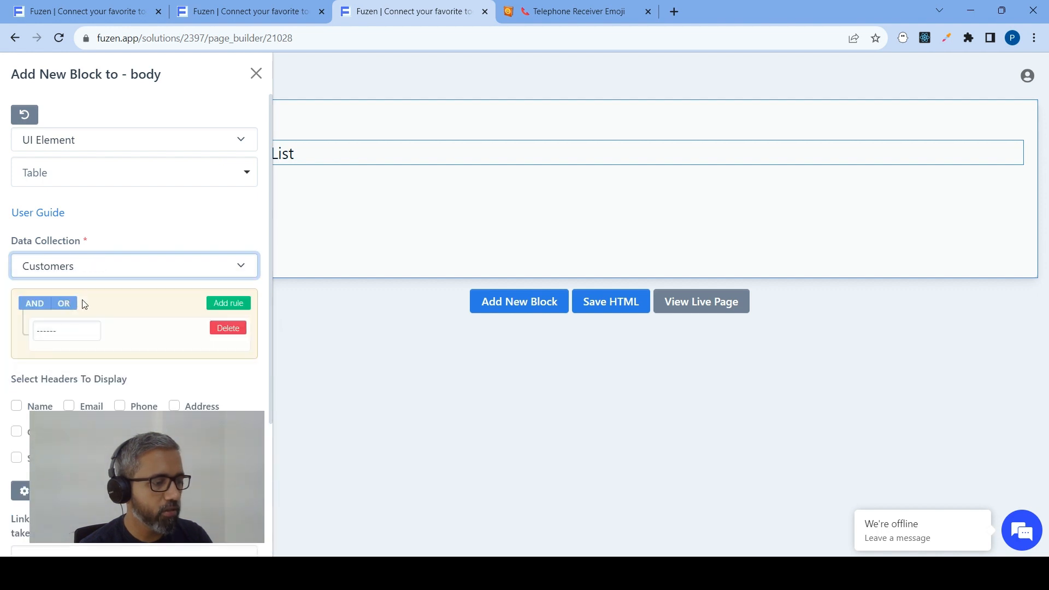
pyautogui.scroll(-1, 50, 223)
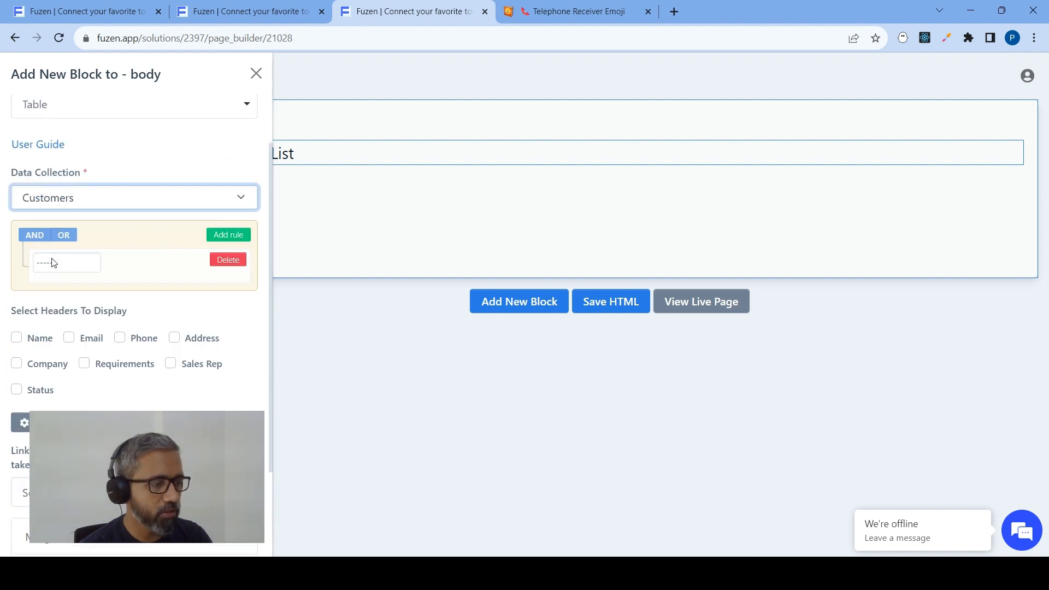
pyautogui.click(52, 264)
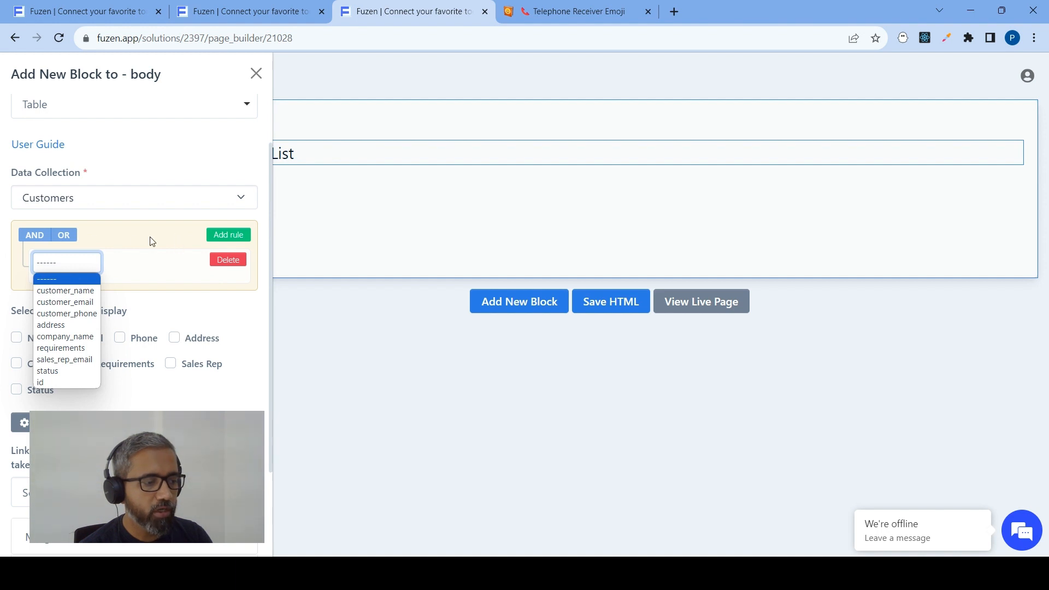
pyautogui.click(68, 302)
pyautogui.click(82, 273)
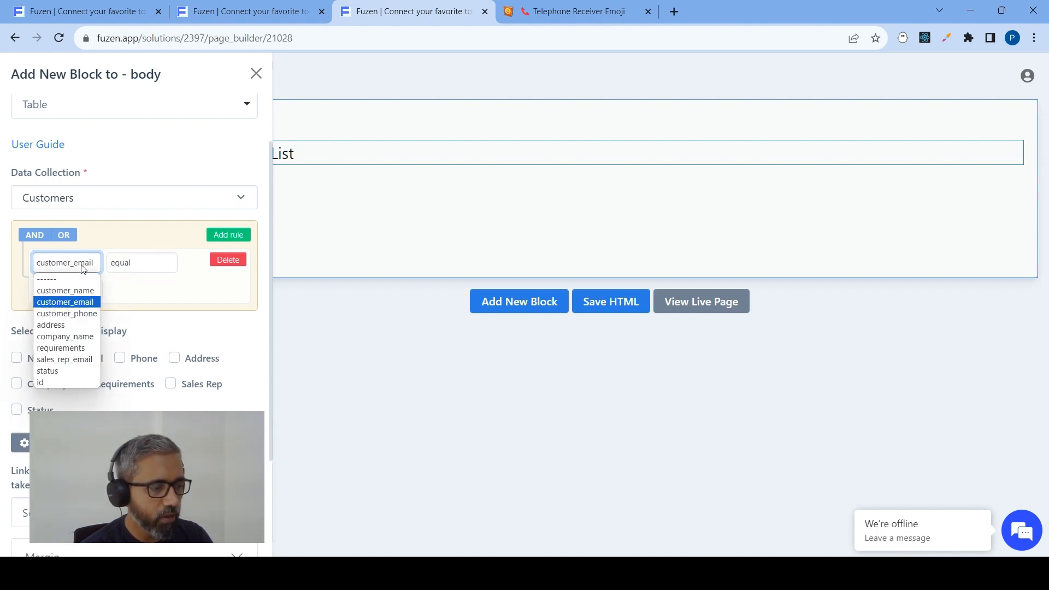
pyautogui.click(72, 370)
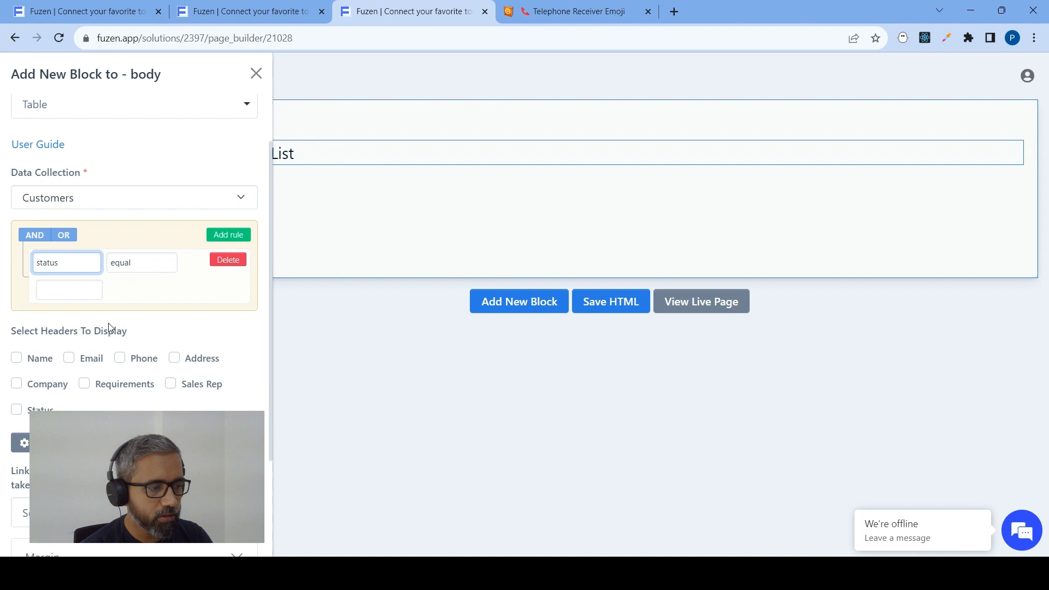
pyautogui.click(131, 269)
pyautogui.click(130, 290)
pyautogui.click(55, 289)
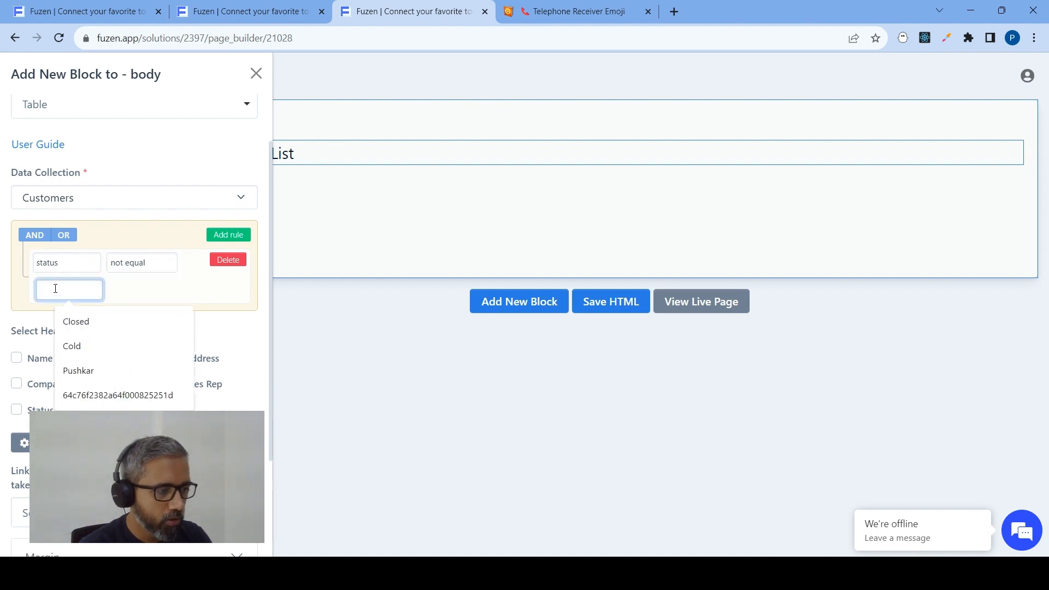
pyautogui.click(76, 321)
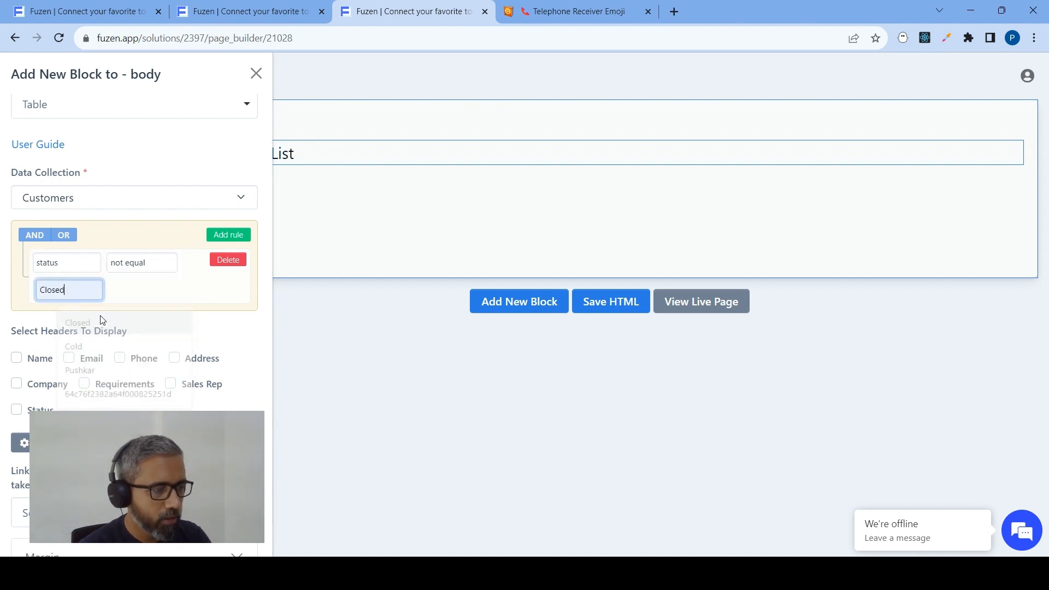
# Add a second filter rule to the table requiring status not equal to Cold
pyautogui.click(229, 234)
pyautogui.click(73, 321)
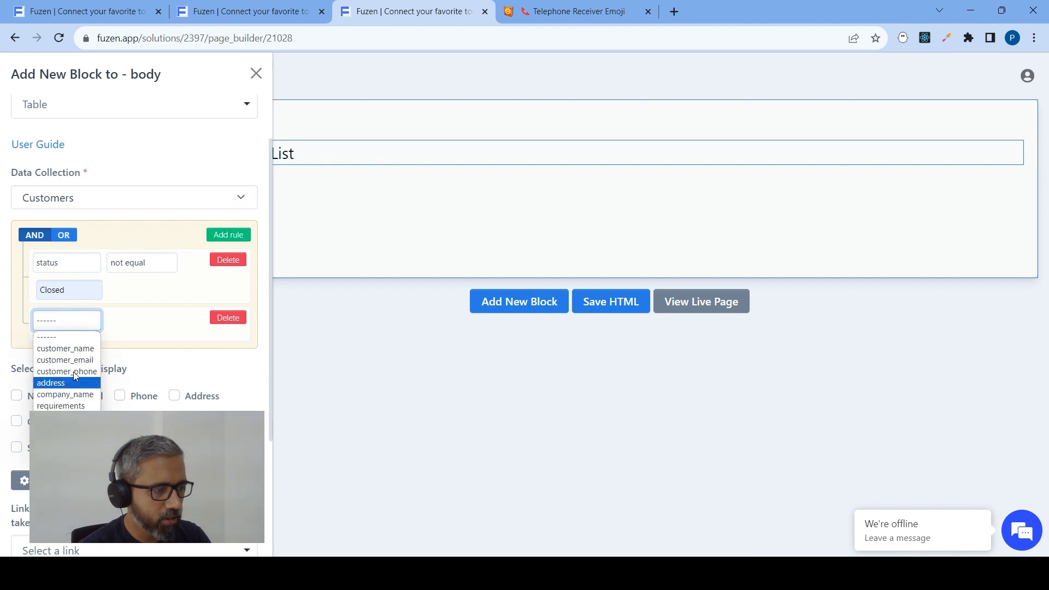
pyautogui.click(65, 417)
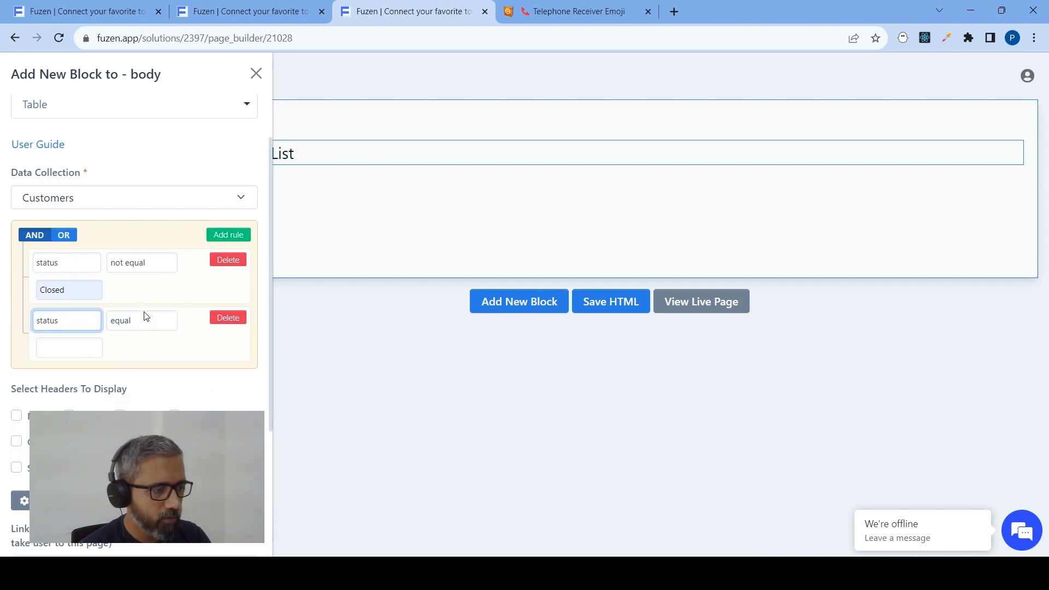
pyautogui.click(141, 322)
pyautogui.click(139, 350)
pyautogui.click(68, 350)
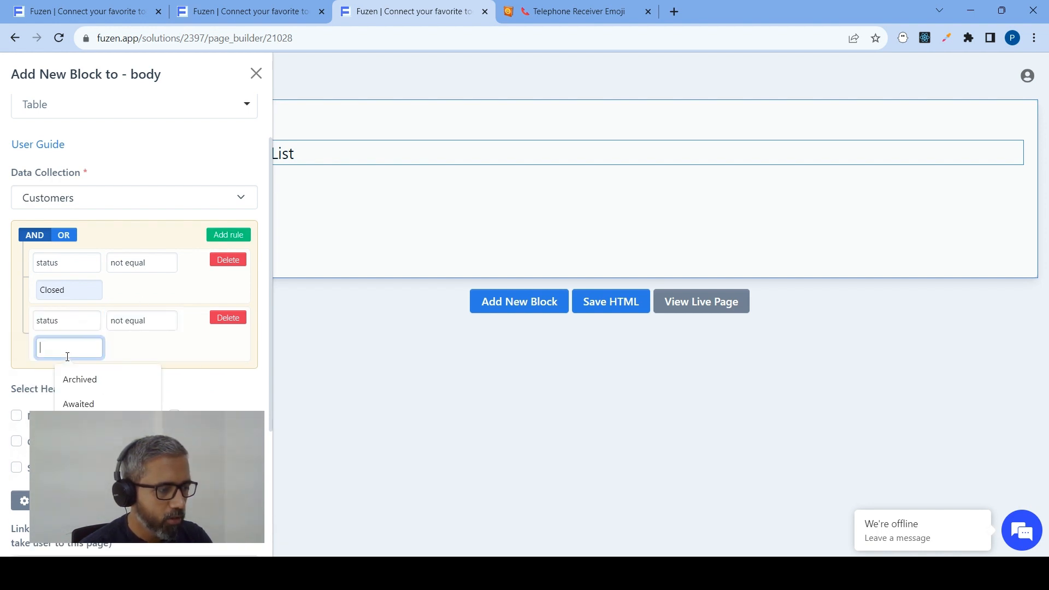
pyautogui.write('Cold')
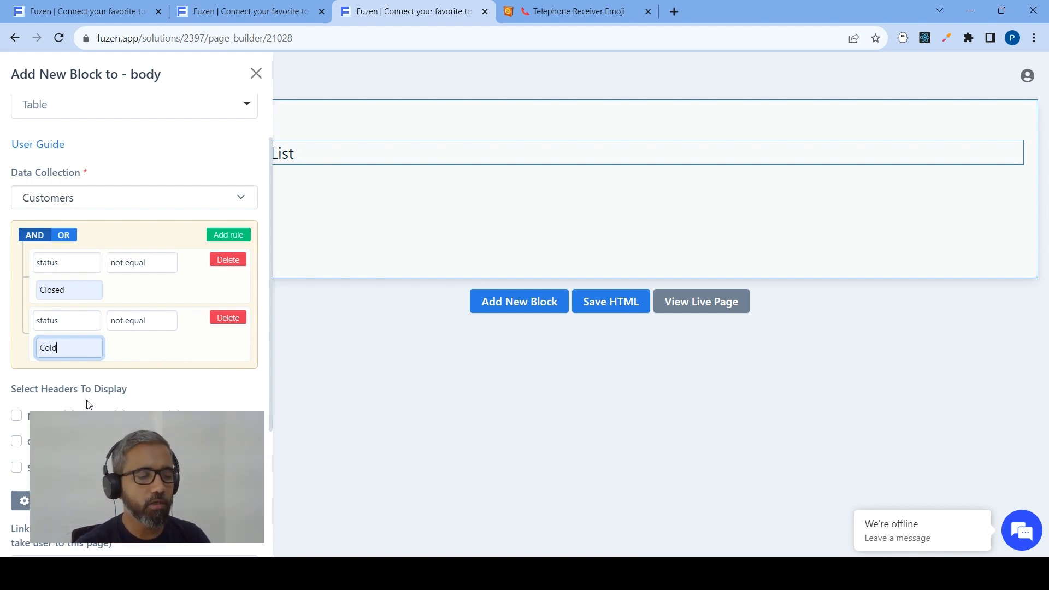
# Select Name, Email, Phone, Company, Requirements, Sales Rep and Status as the table headers to display
pyautogui.scroll(-1, 47, 279)
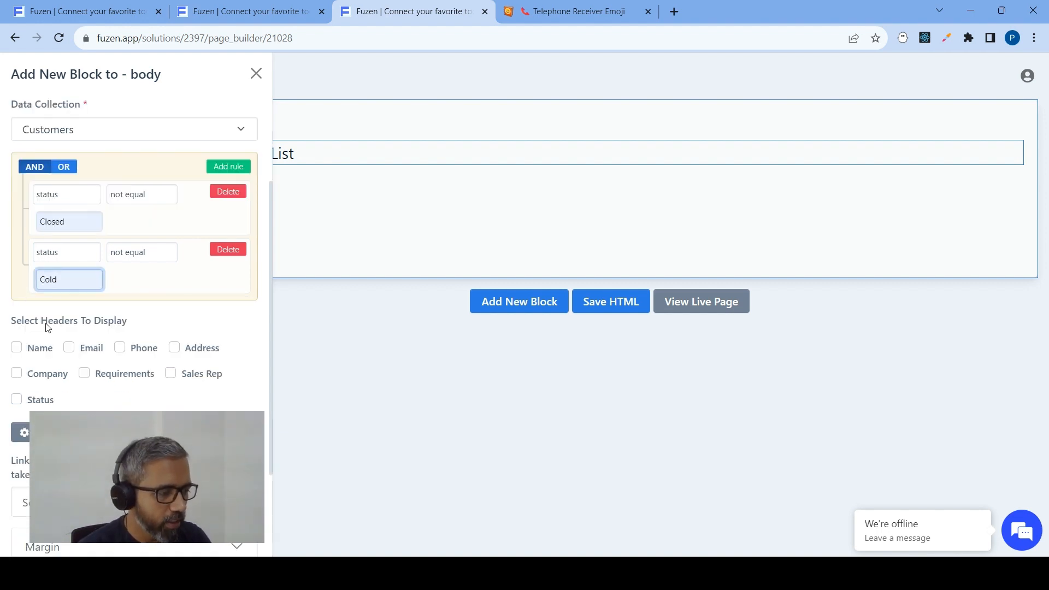
pyautogui.click(16, 348)
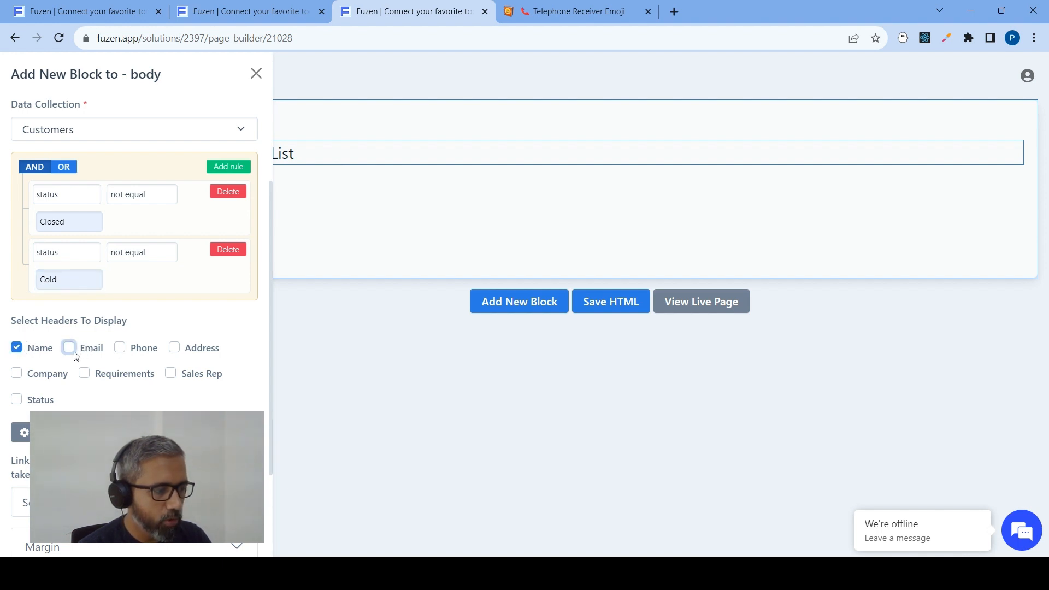
pyautogui.click(69, 348)
pyautogui.click(119, 348)
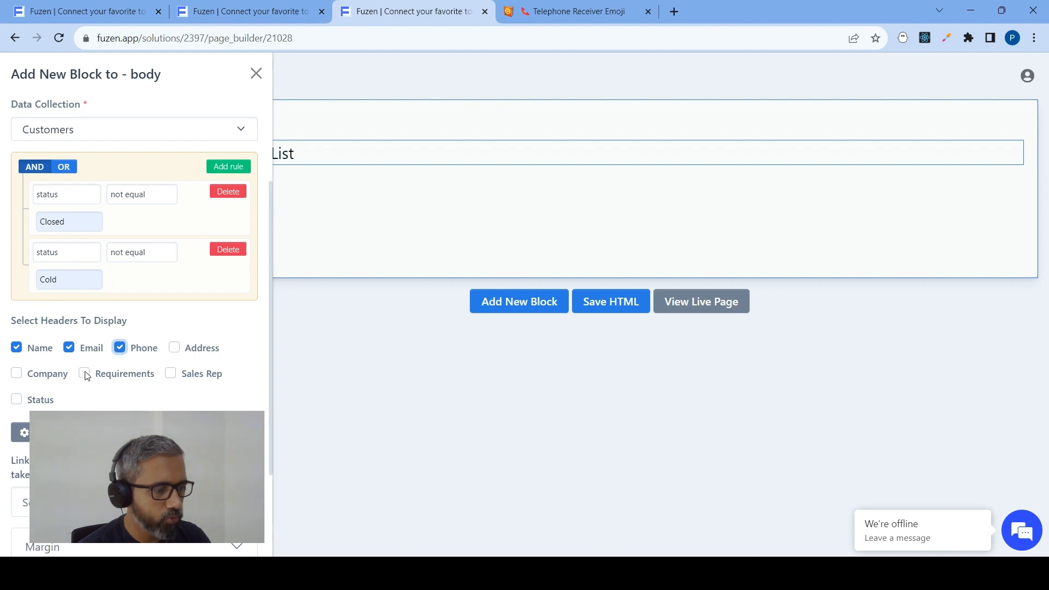
pyautogui.click(84, 373)
pyautogui.click(170, 374)
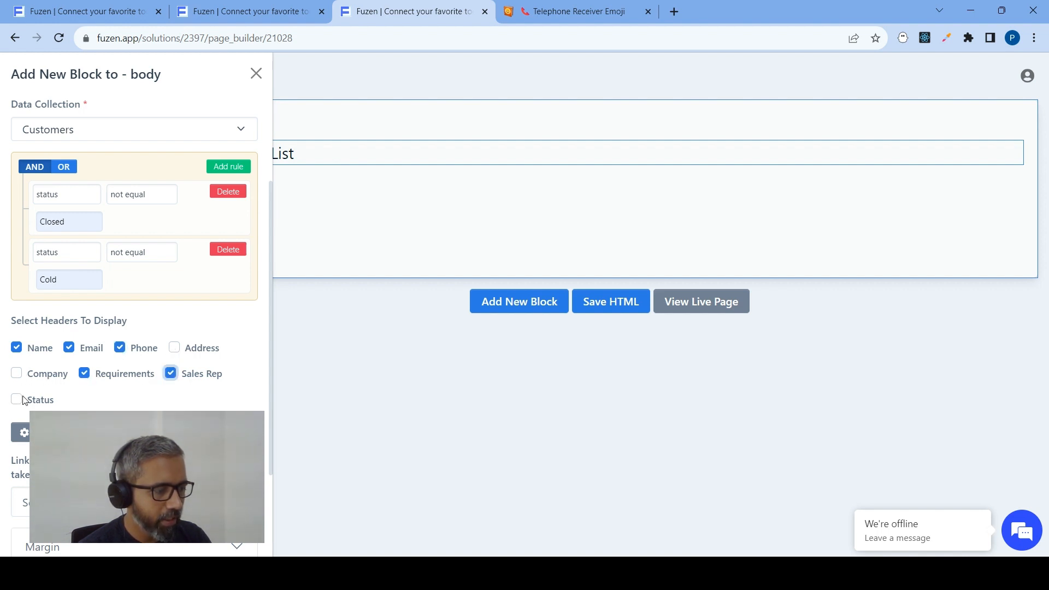
pyautogui.click(16, 373)
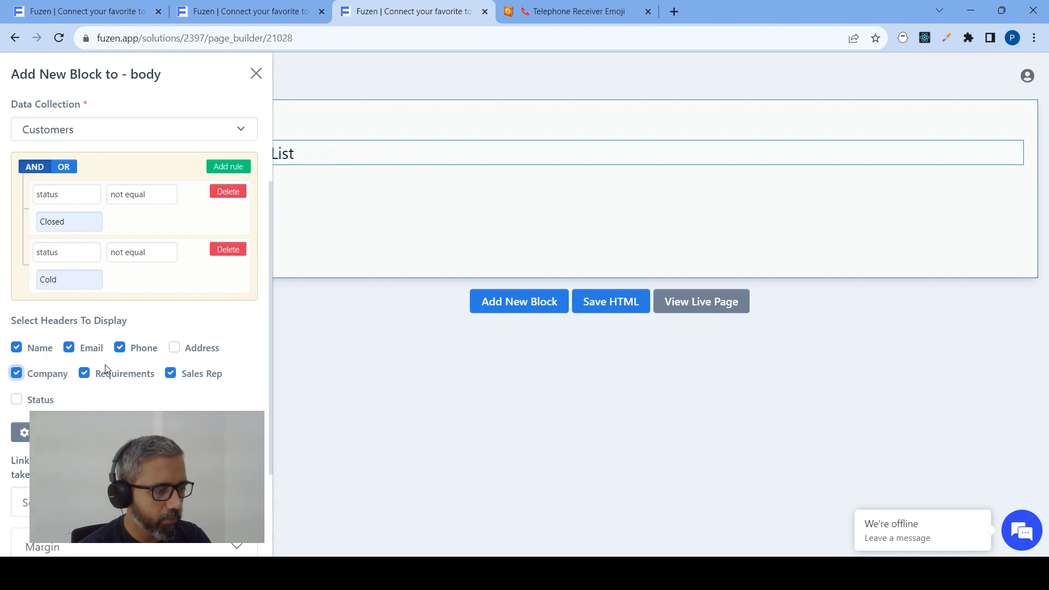
pyautogui.click(16, 402)
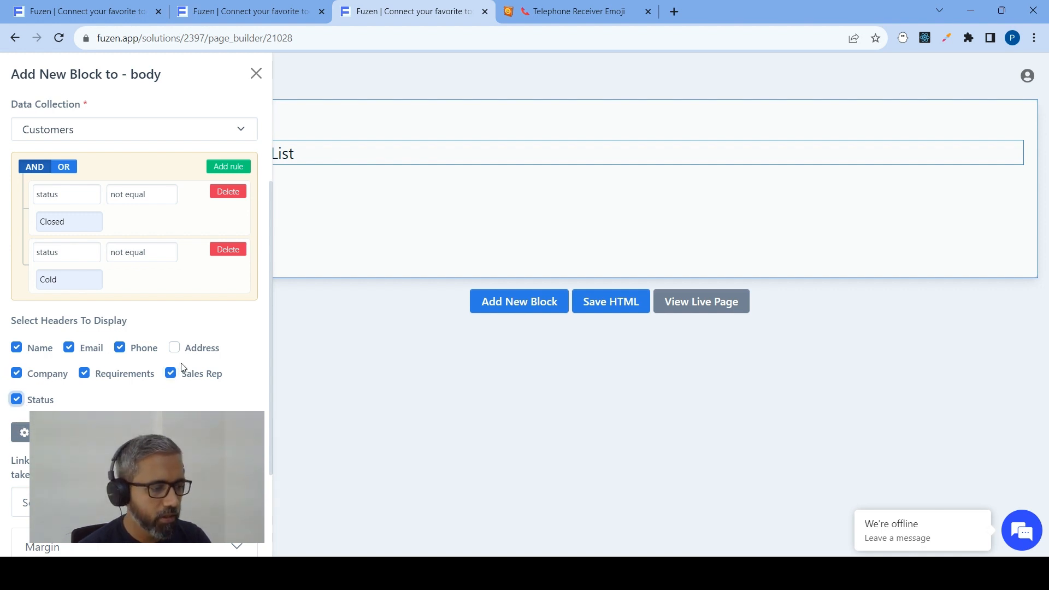
# Link the table entries to the Customer Details Page path and add the table block to the card
pyautogui.scroll(-2, 175, 385)
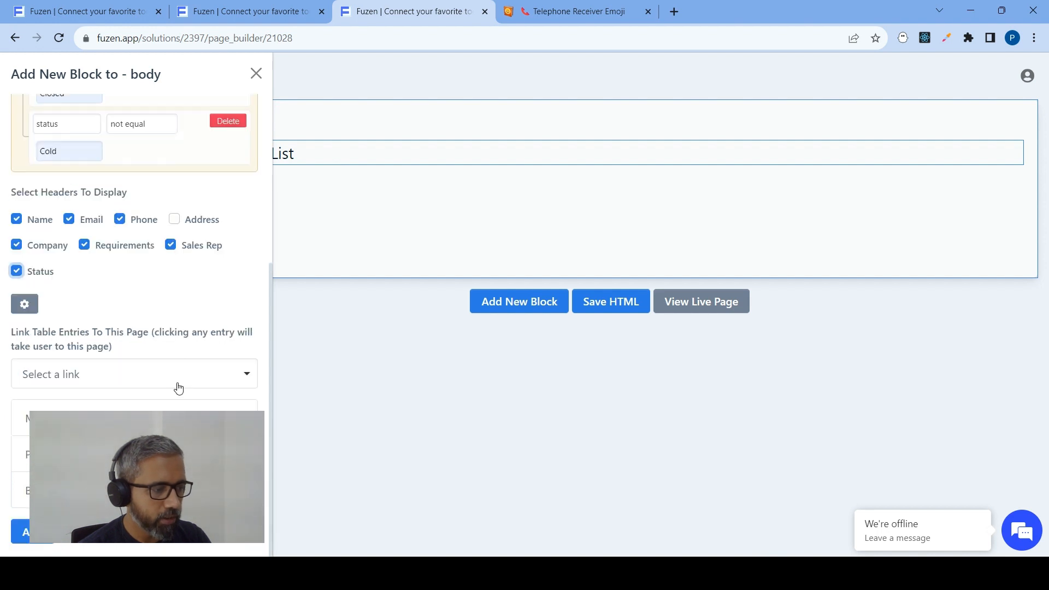
pyautogui.click(80, 377)
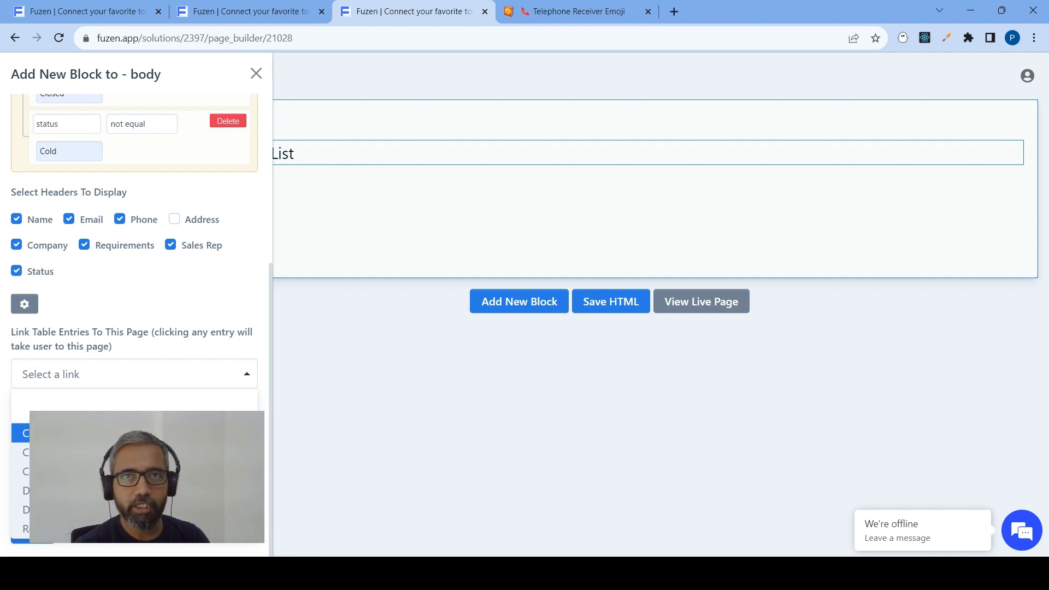
pyautogui.click(82, 433)
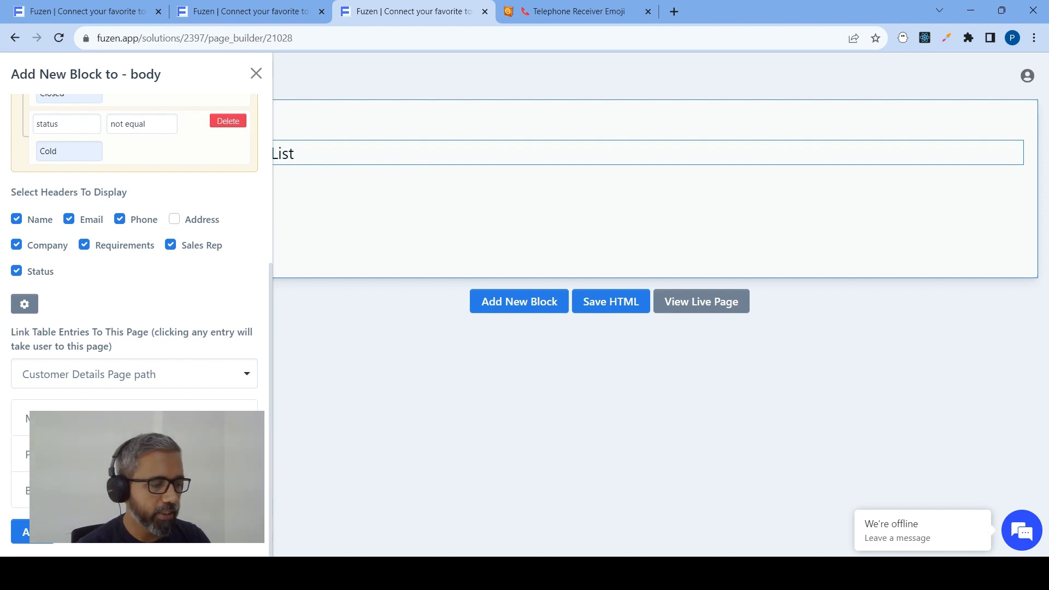
pyautogui.click(21, 538)
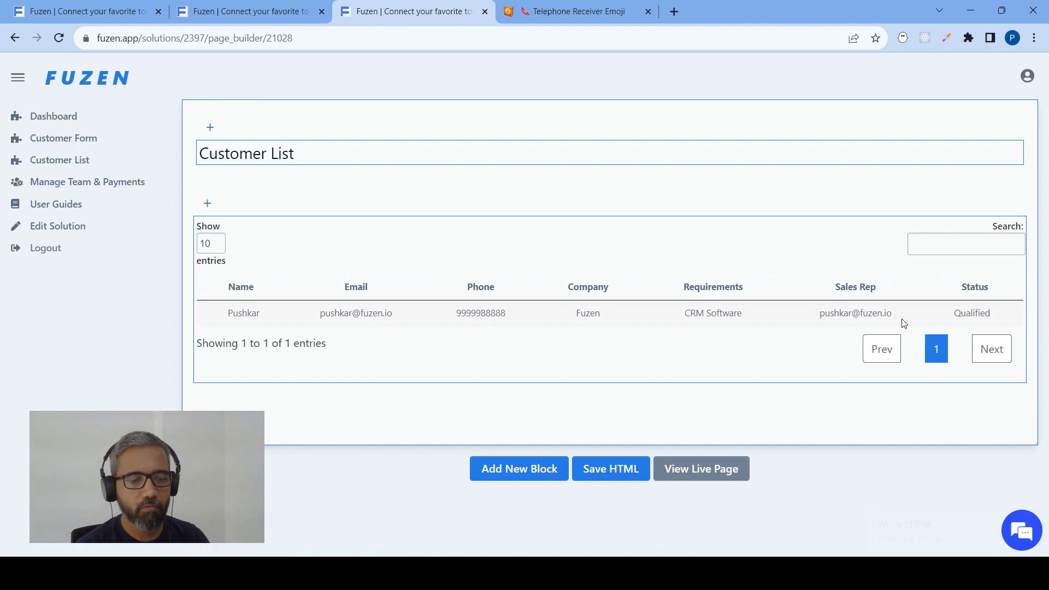
# Save the Customer List page's HTML and open its live page
pyautogui.click(937, 355)
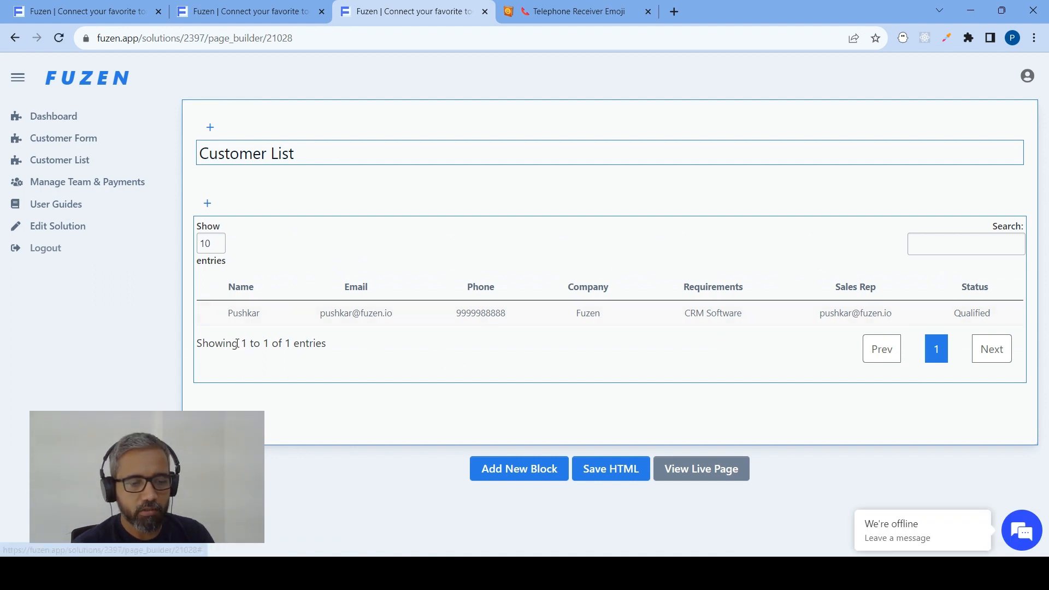
pyautogui.click(622, 470)
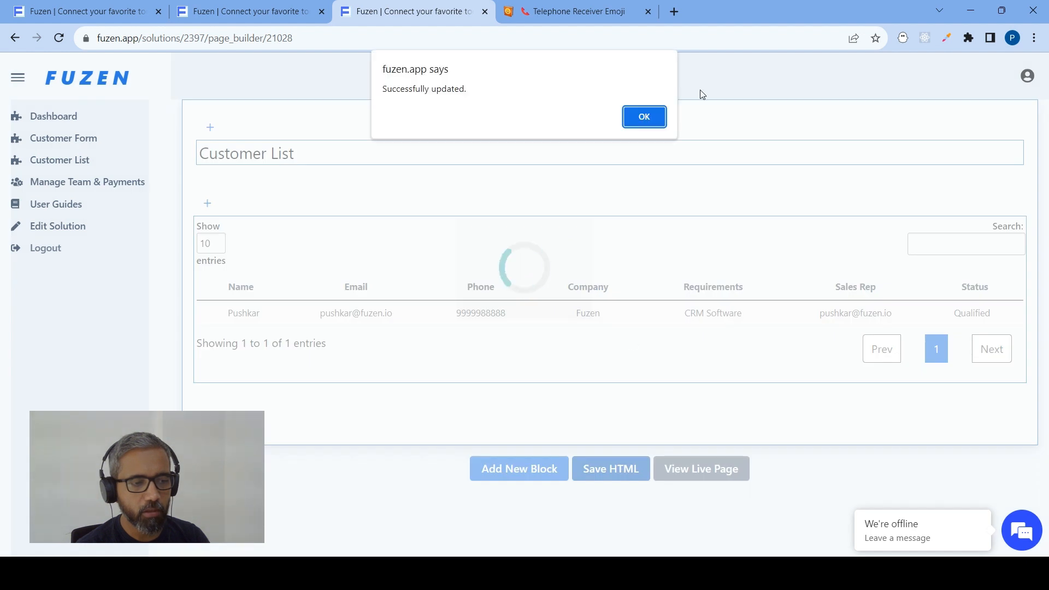
pyautogui.press('Return')
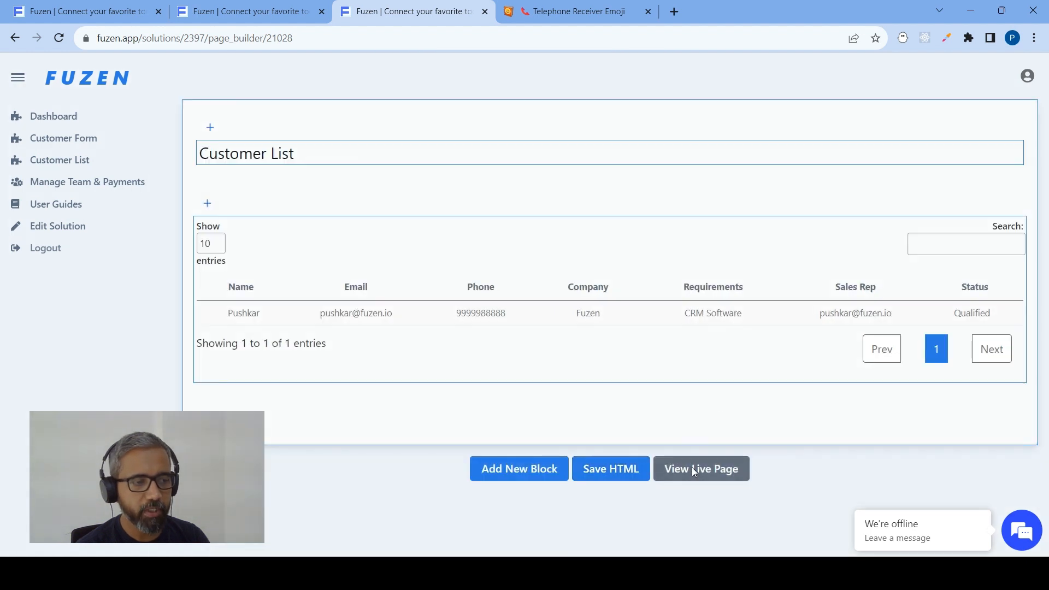
pyautogui.click(692, 468)
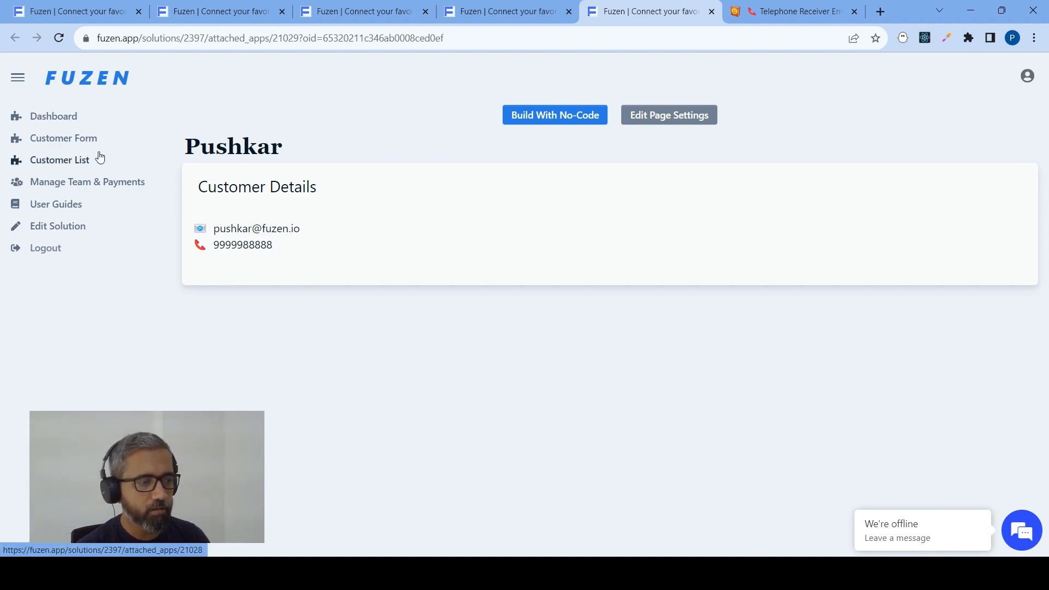
# Open the Dashboard page in the no-code page builder and start adding a new block
pyautogui.click(64, 121)
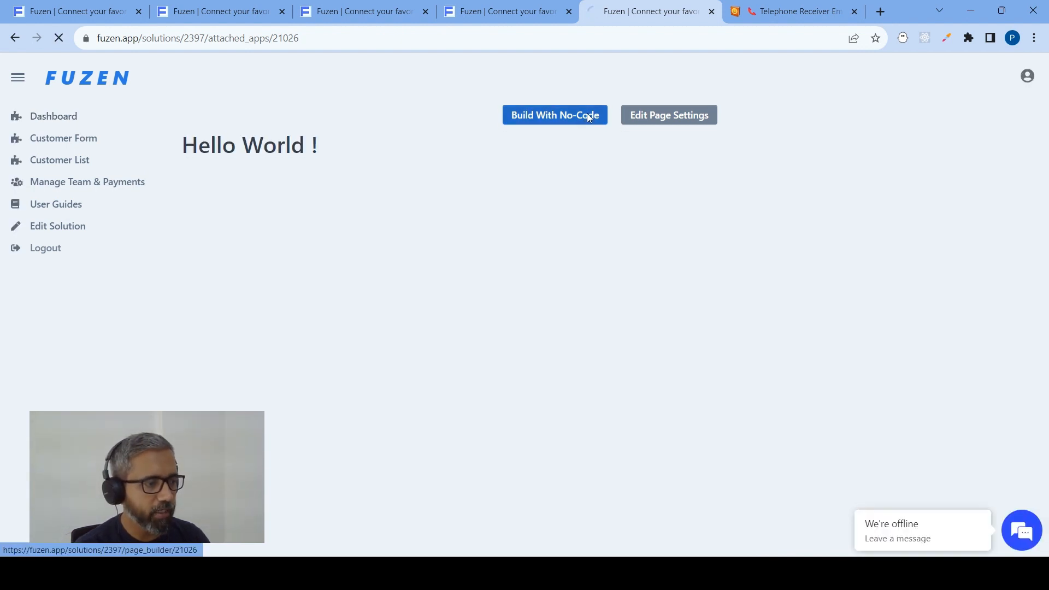
pyautogui.click(501, 113)
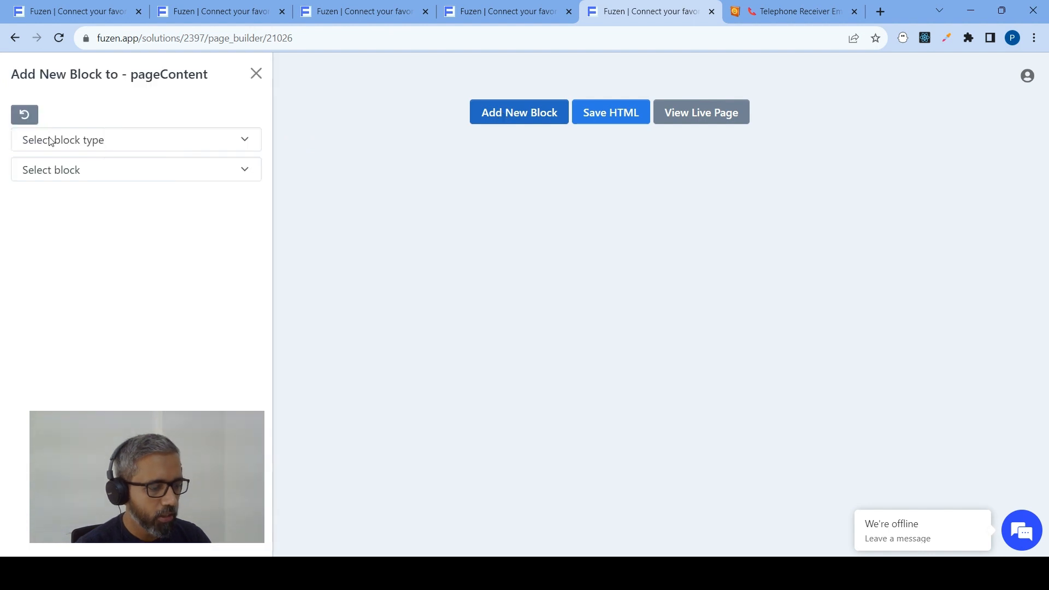
pyautogui.click(86, 140)
pyautogui.click(53, 191)
pyautogui.click(70, 179)
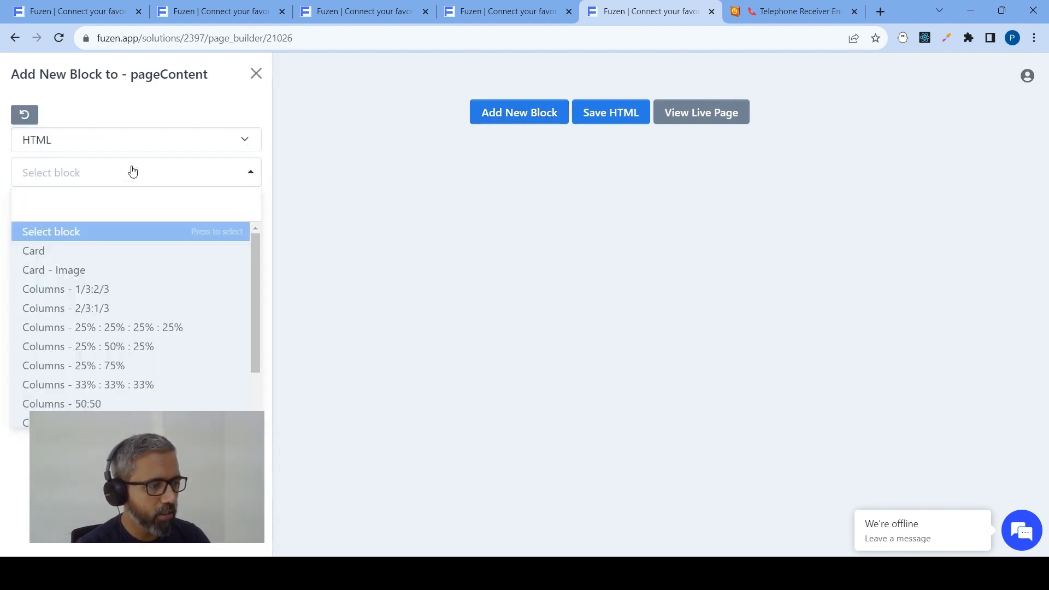
pyautogui.click(24, 115)
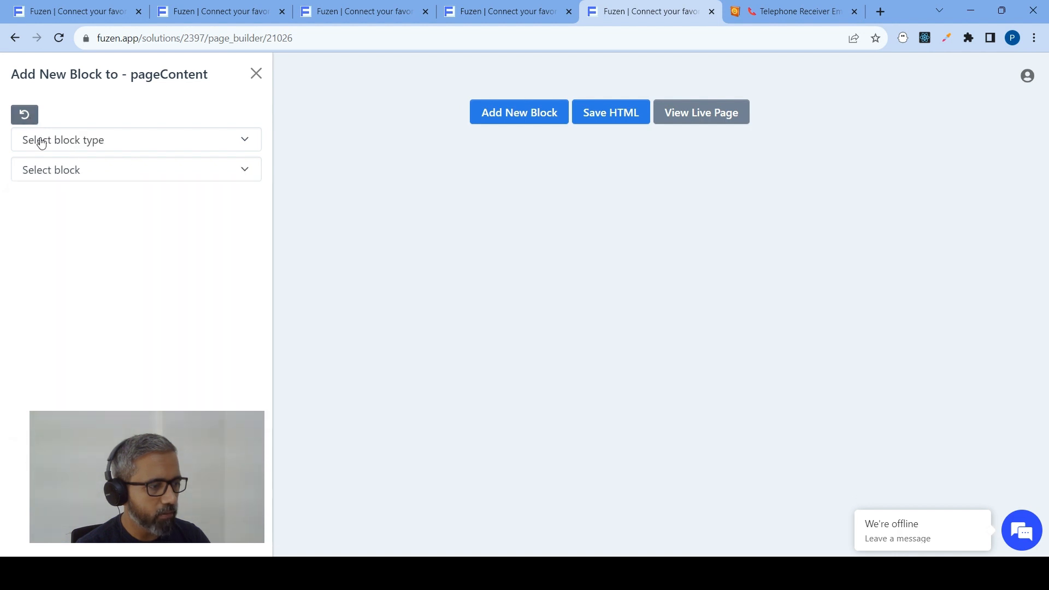
# Choose the Header UI element as the new block for the Dashboard page
pyautogui.click(41, 141)
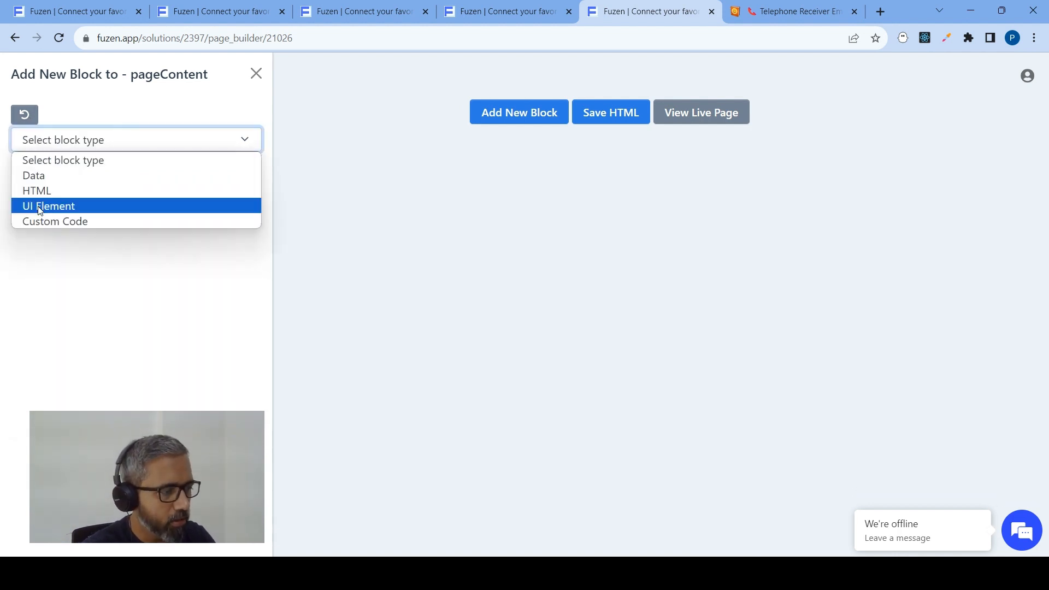
pyautogui.click(39, 207)
pyautogui.click(48, 172)
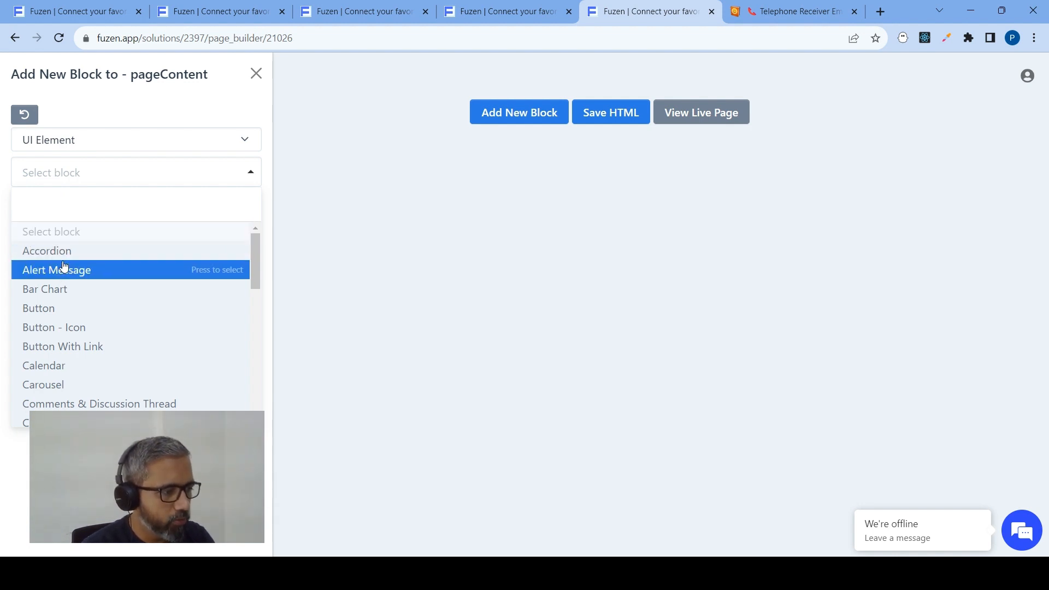
pyautogui.write('de')
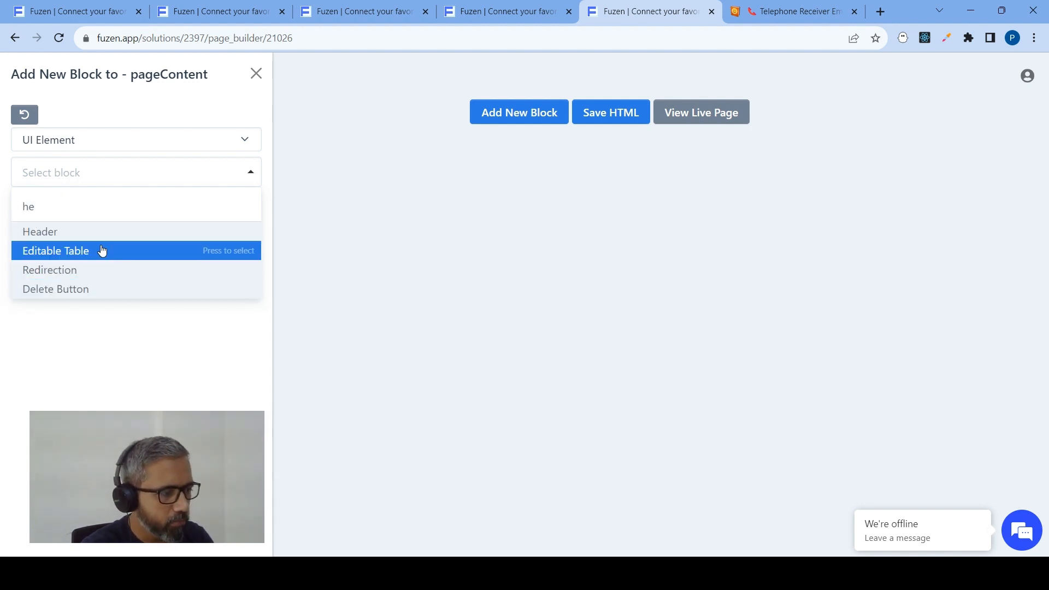
pyautogui.click(98, 235)
# Set the heading text to Manage Sales Pipeline and add the header block to the page
pyautogui.click(55, 269)
pyautogui.write('Ta')
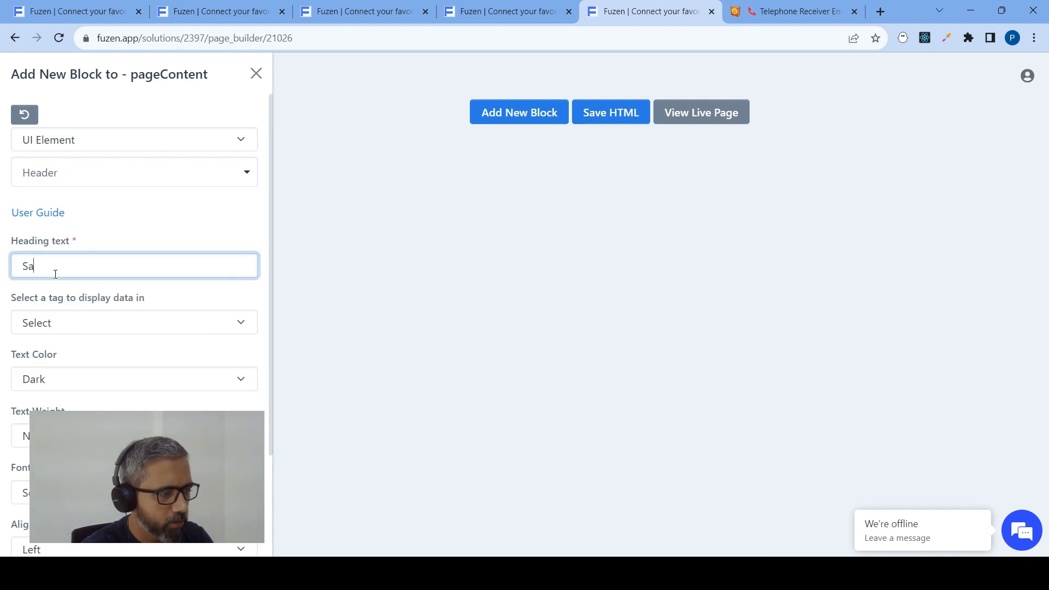
pyautogui.press('BackSpace')
pyautogui.press('BackSpace')
pyautogui.write('Man')
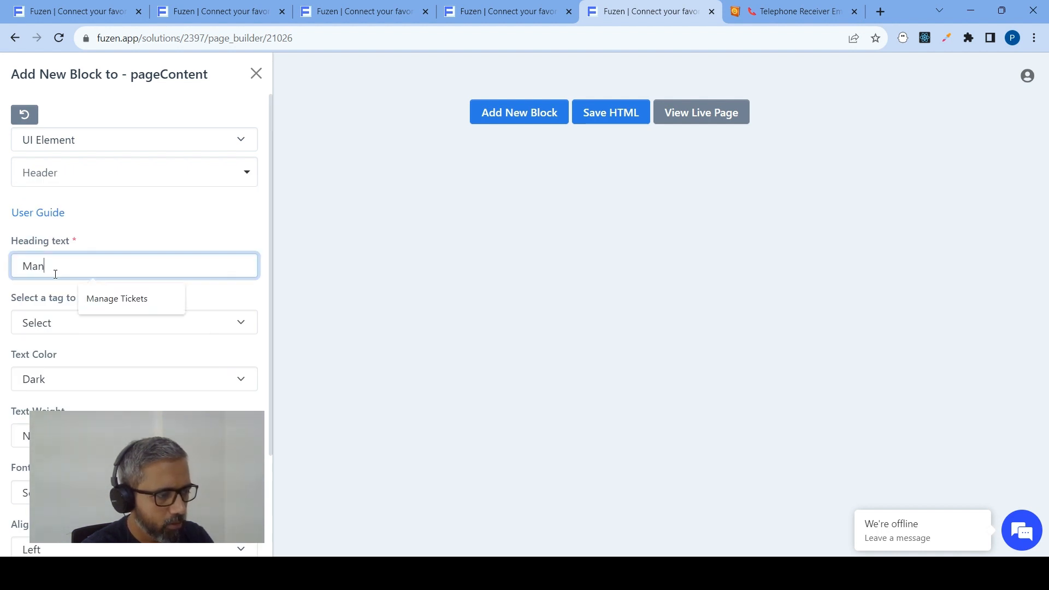
pyautogui.write('age Sales Pi')
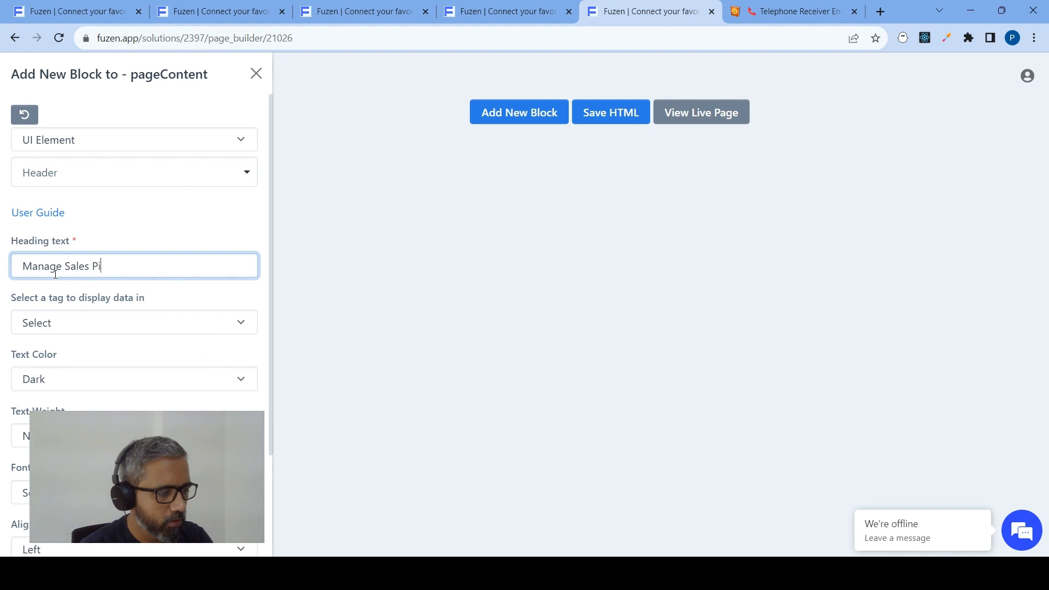
pyautogui.write('peline')
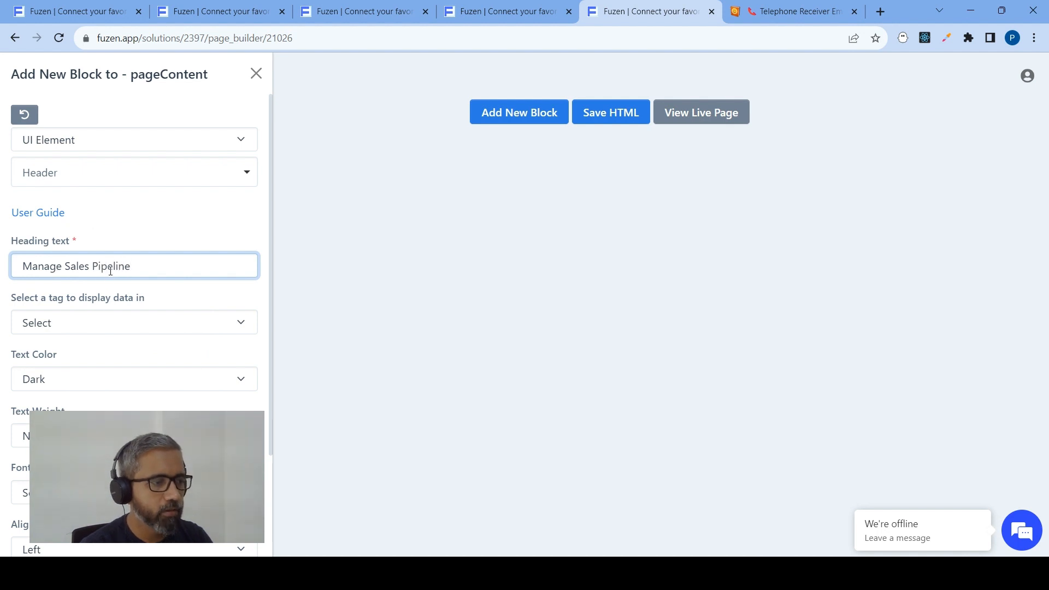
pyautogui.scroll(-3, 126, 299)
pyautogui.click(26, 532)
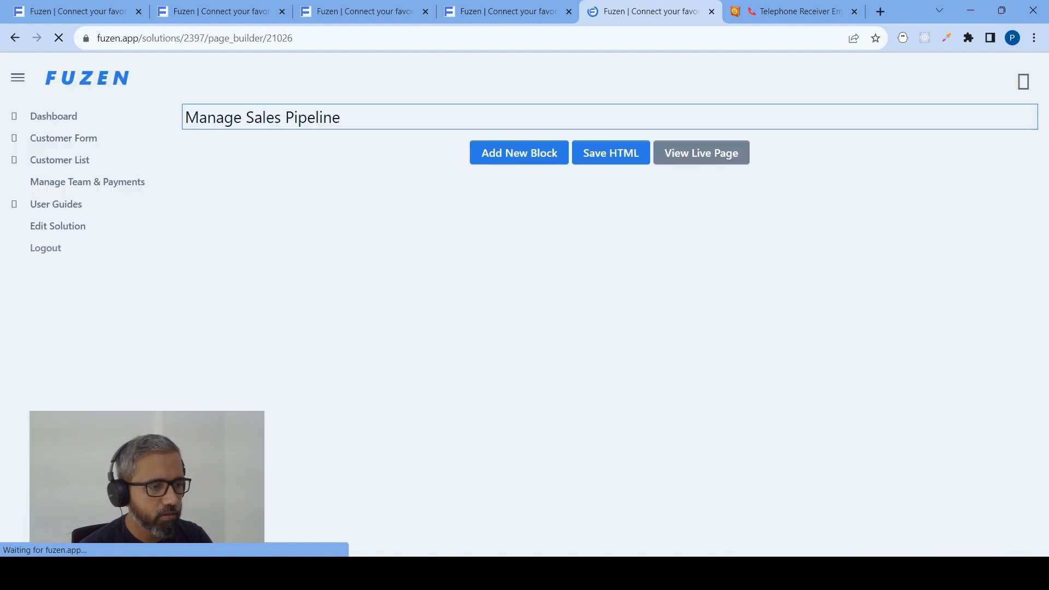
# Change the Manage Sales Pipeline header's tag to Heading 2 and update the block
pyautogui.click(373, 121)
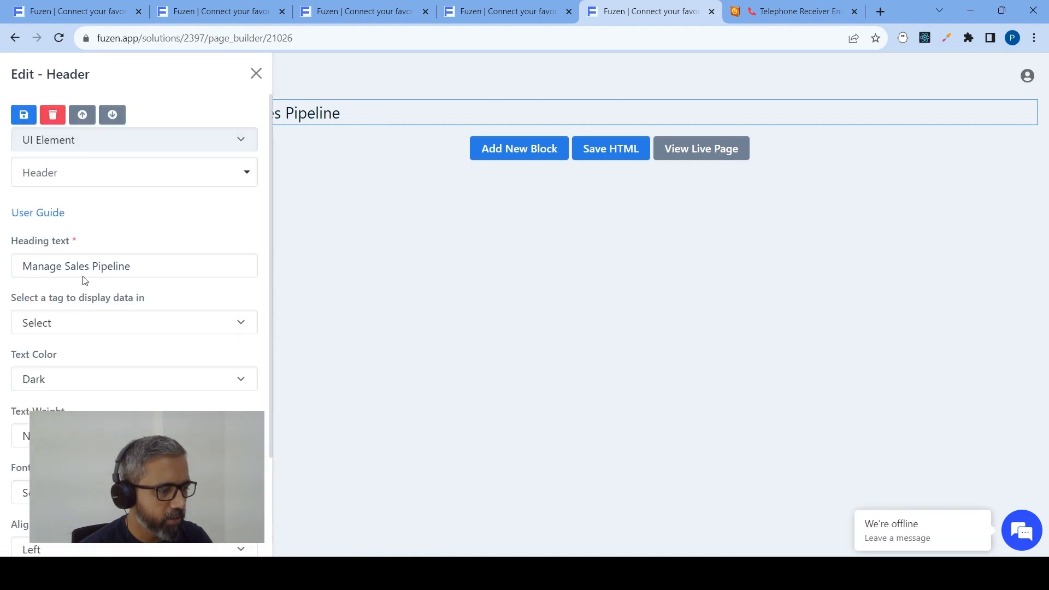
pyautogui.click(80, 324)
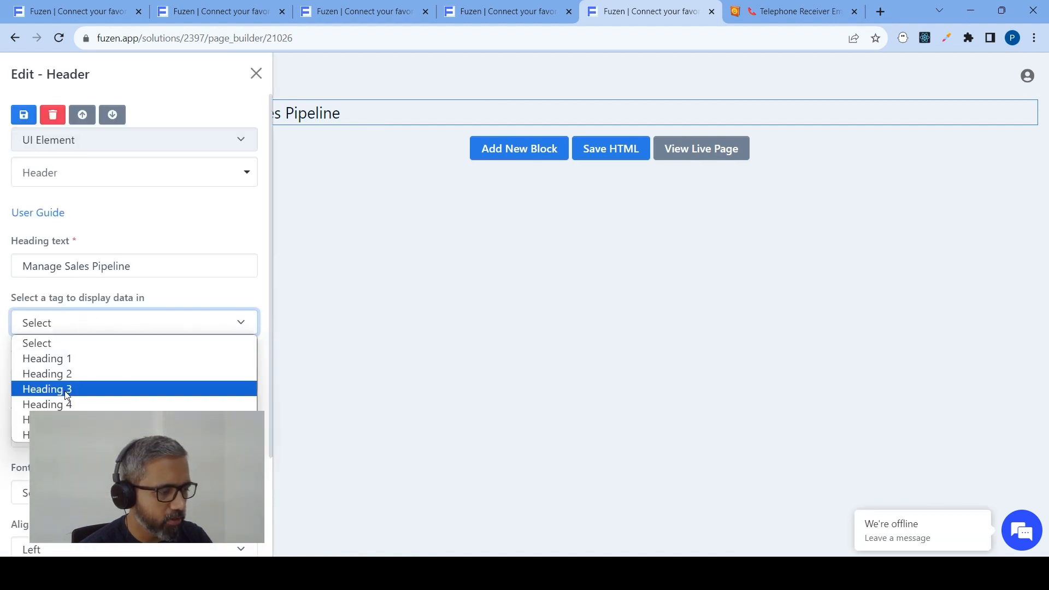
pyautogui.click(72, 379)
pyautogui.scroll(-3, 118, 257)
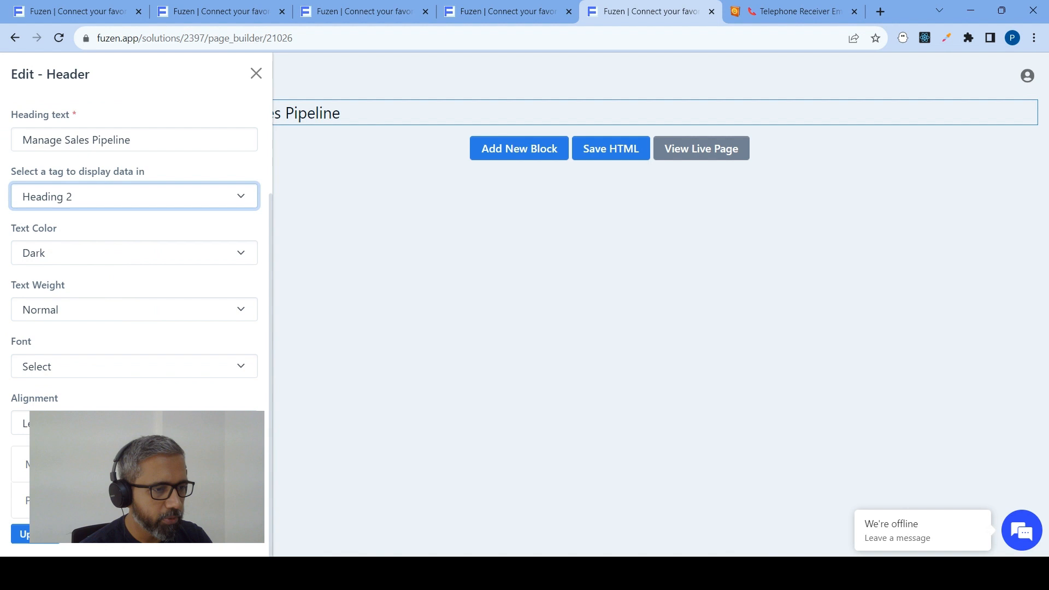
pyautogui.click(24, 538)
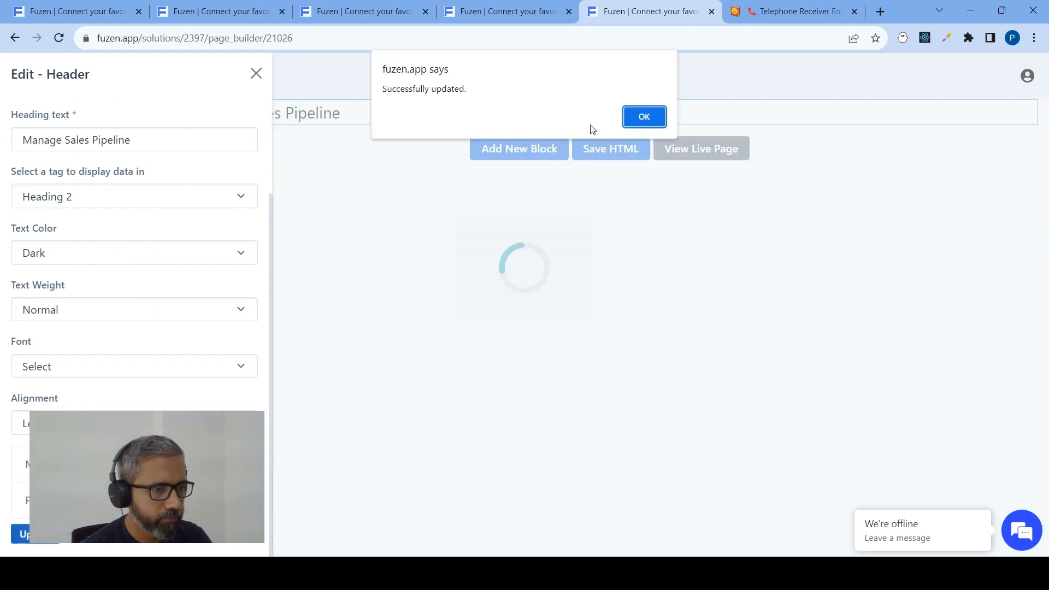
pyautogui.click(638, 121)
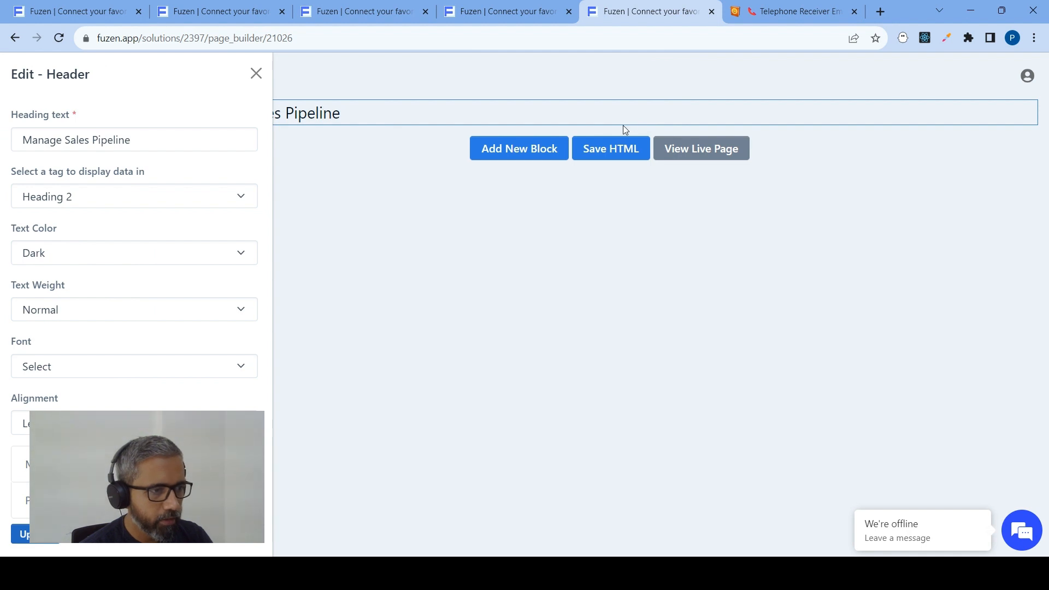
# Start another new block on the Dashboard page and choose the Kanban UI element for it
pyautogui.click(501, 157)
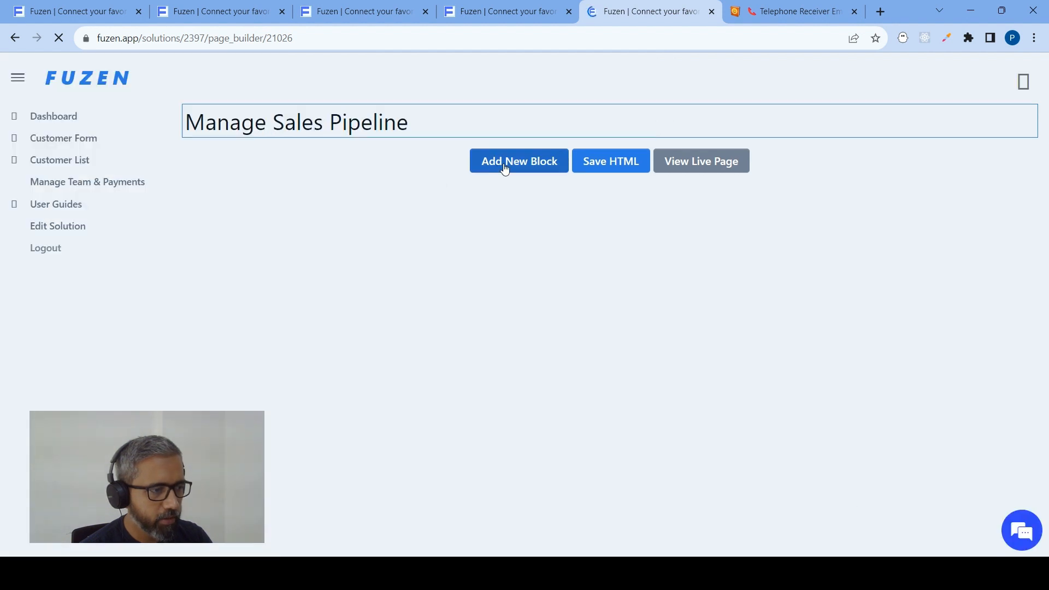
pyautogui.click(490, 157)
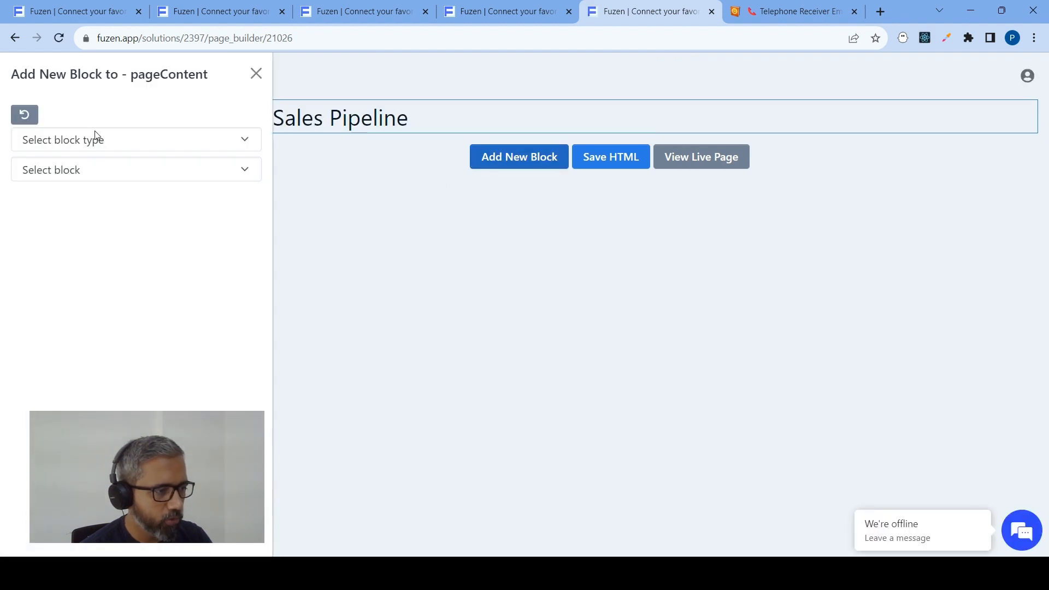
pyautogui.click(95, 136)
pyautogui.click(64, 190)
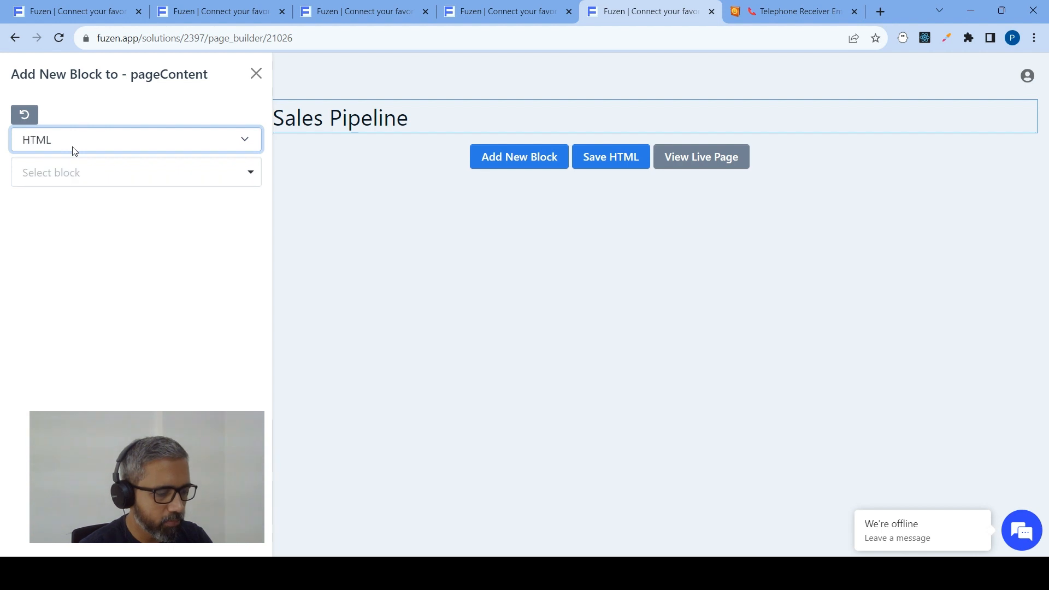
pyautogui.click(70, 143)
pyautogui.click(52, 202)
pyautogui.click(61, 183)
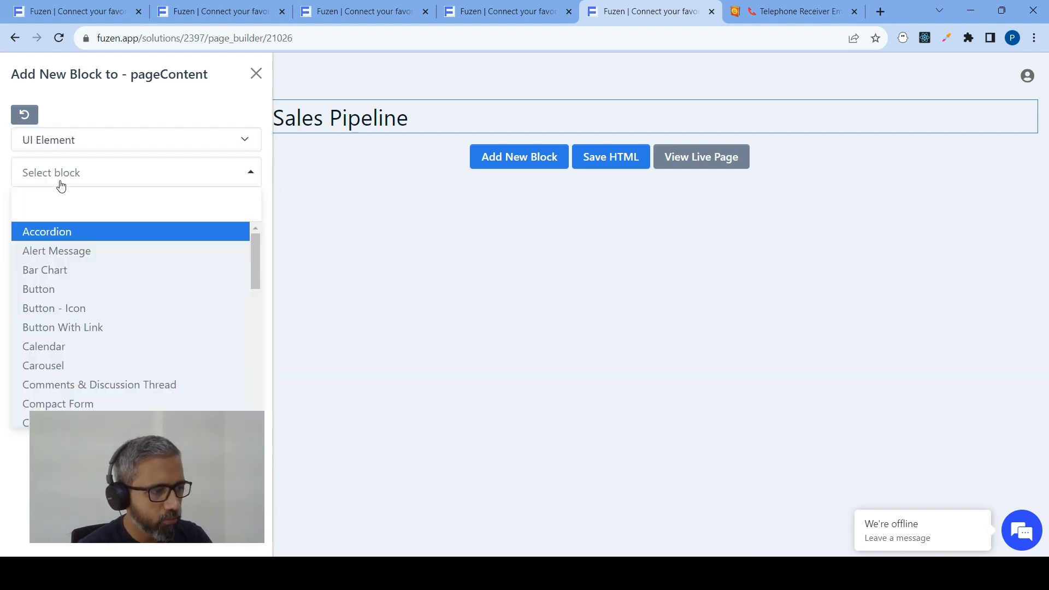
pyautogui.write('k')
pyautogui.click(89, 144)
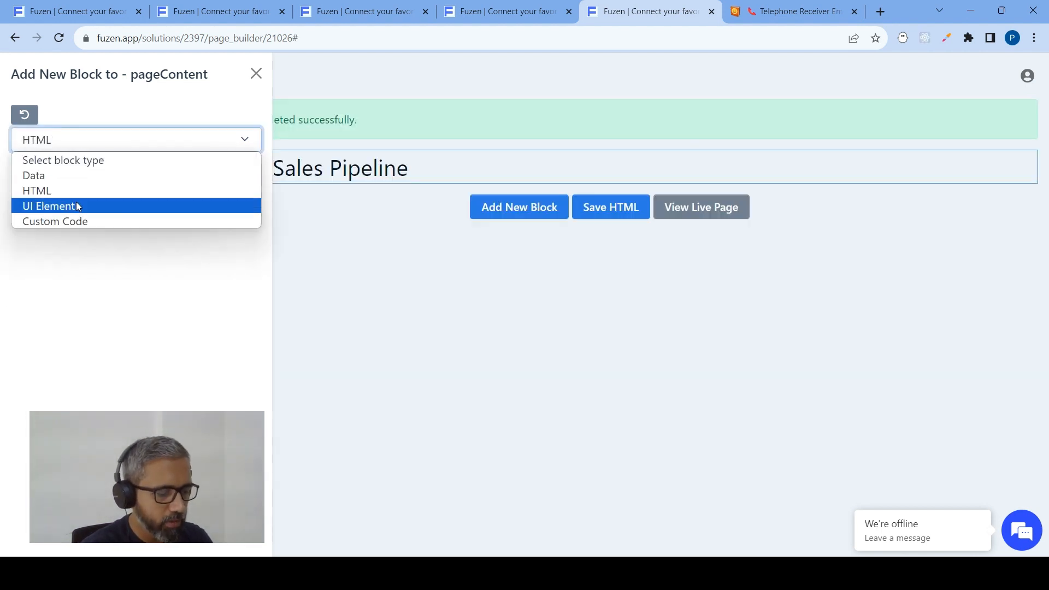
pyautogui.click(78, 205)
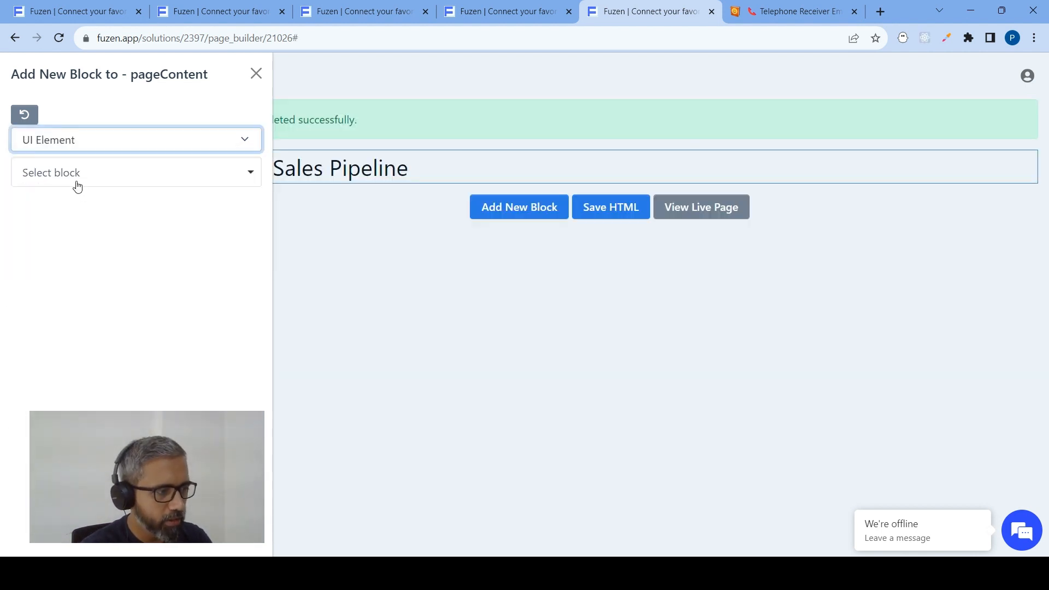
pyautogui.click(76, 184)
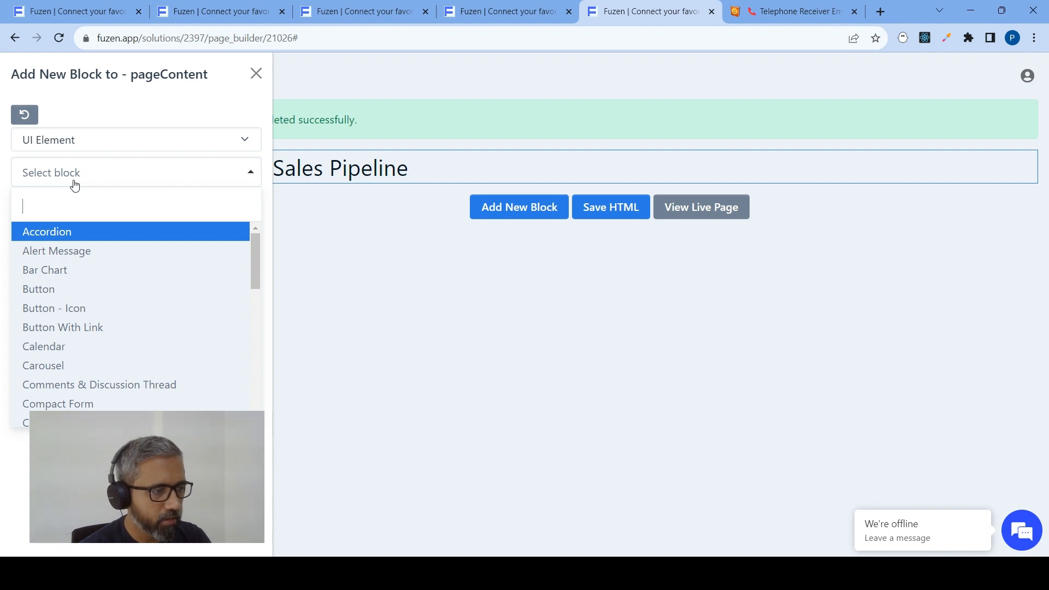
pyautogui.write('k')
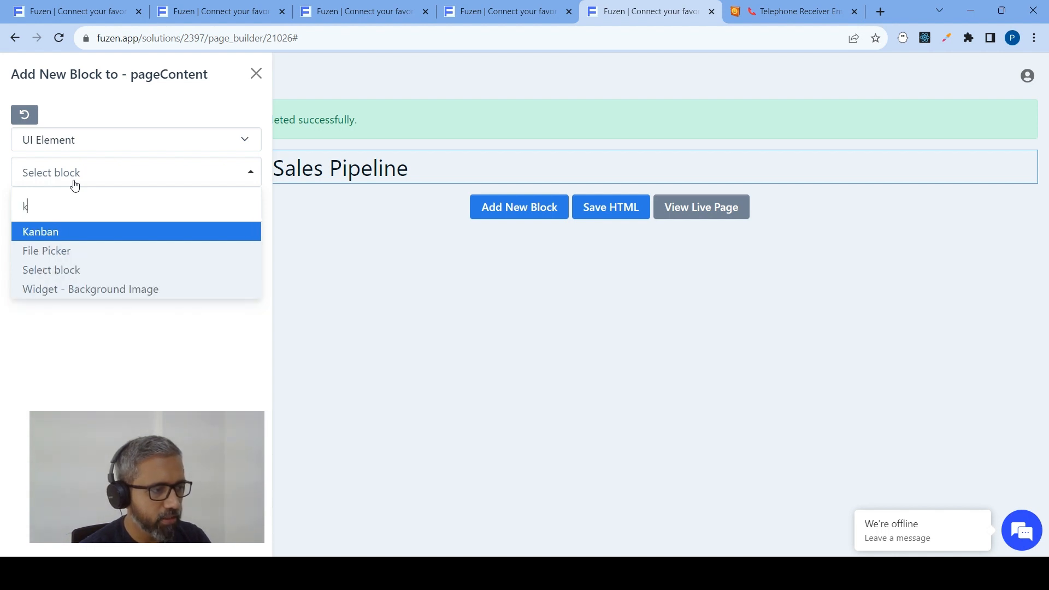
pyautogui.click(42, 236)
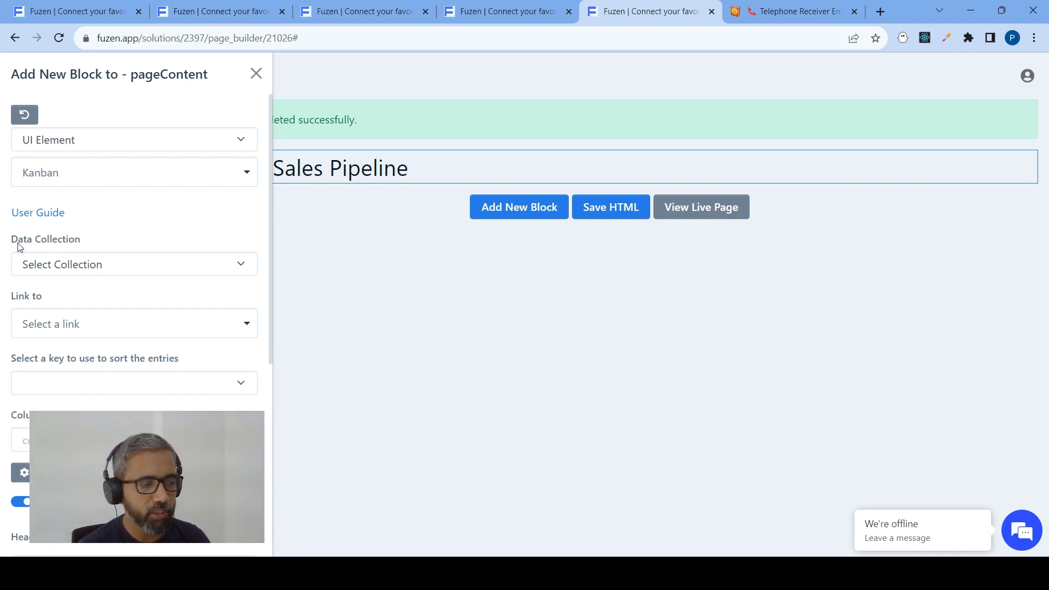
# Use Customers as the Kanban's data collection and filter it by status not equal to Closed
pyautogui.click(57, 264)
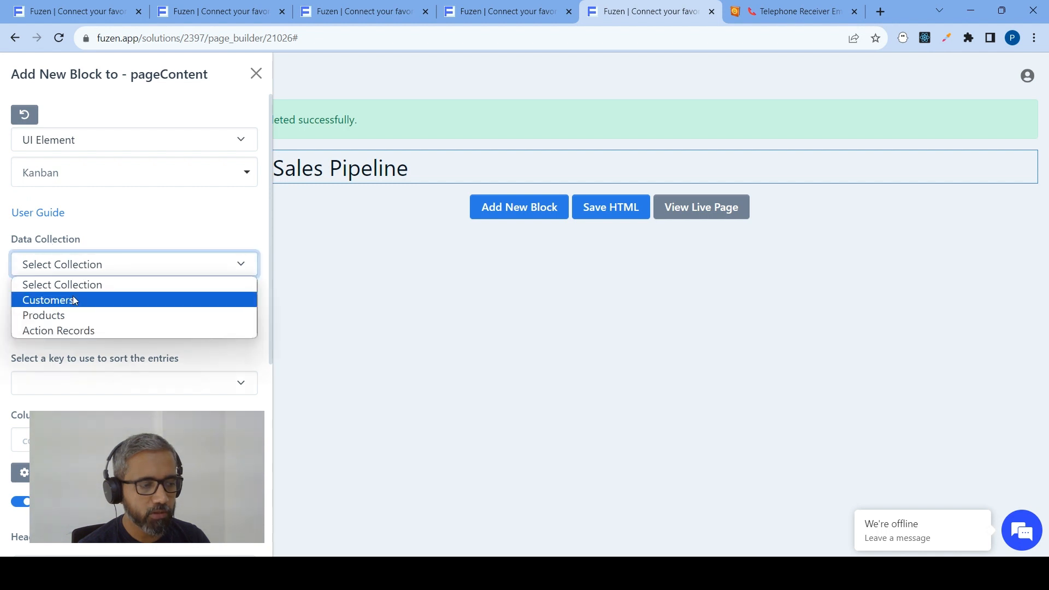
pyautogui.click(74, 296)
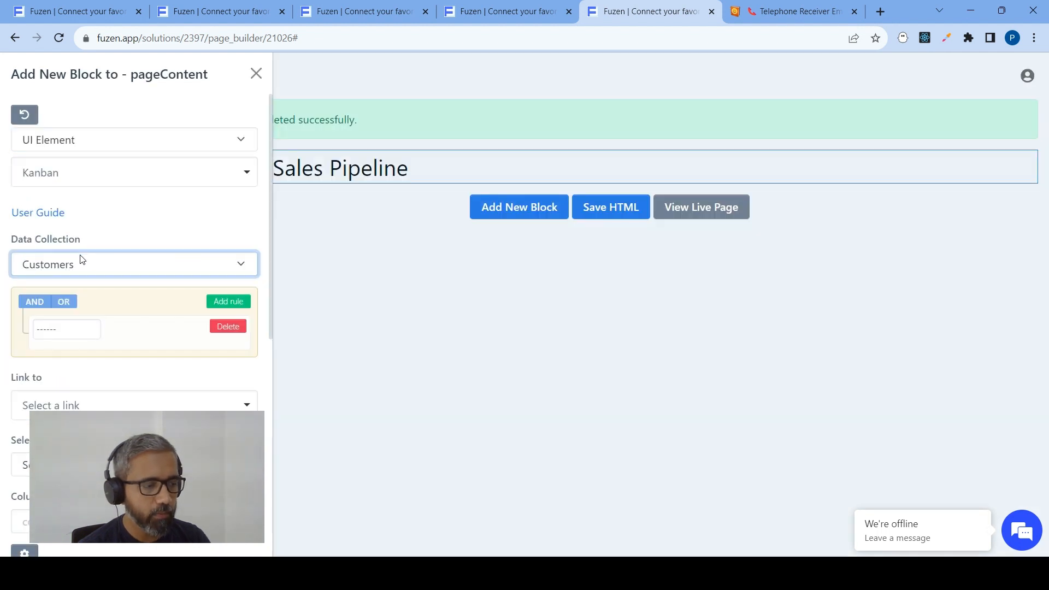
pyautogui.scroll(-1, 77, 260)
pyautogui.click(75, 264)
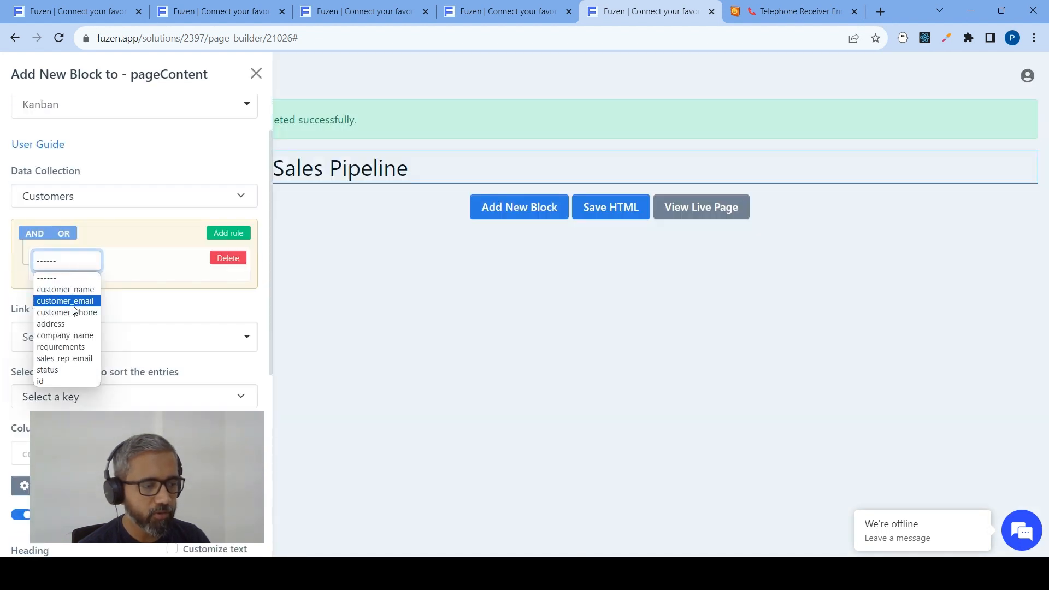
pyautogui.click(65, 370)
pyautogui.click(136, 263)
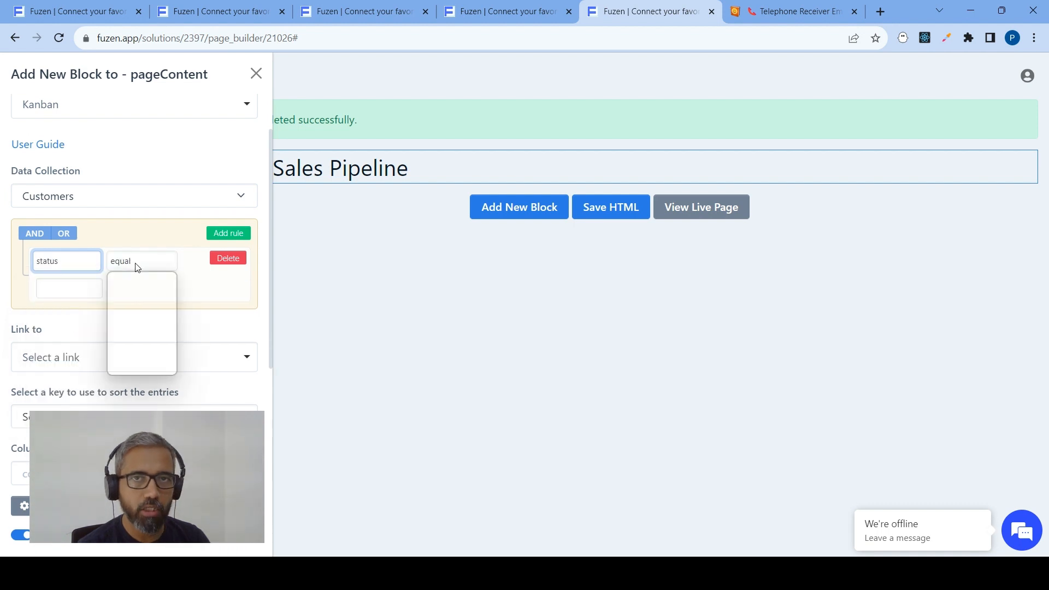
pyautogui.click(134, 289)
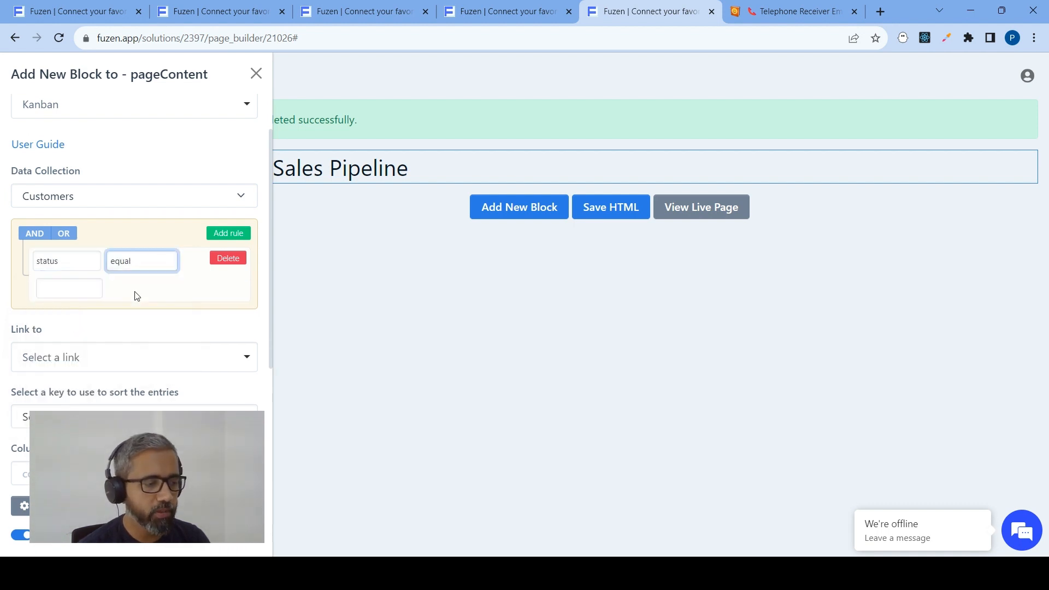
pyautogui.click(79, 286)
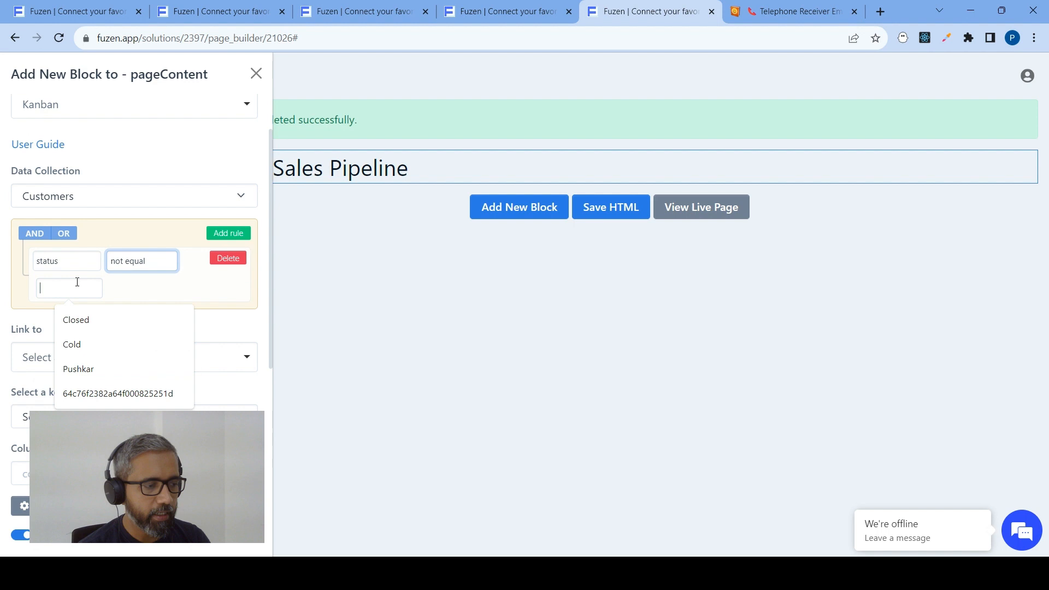
pyautogui.click(83, 321)
# Add a second filter rule to the Kanban requiring status not equal to Cold
pyautogui.click(229, 232)
pyautogui.click(65, 319)
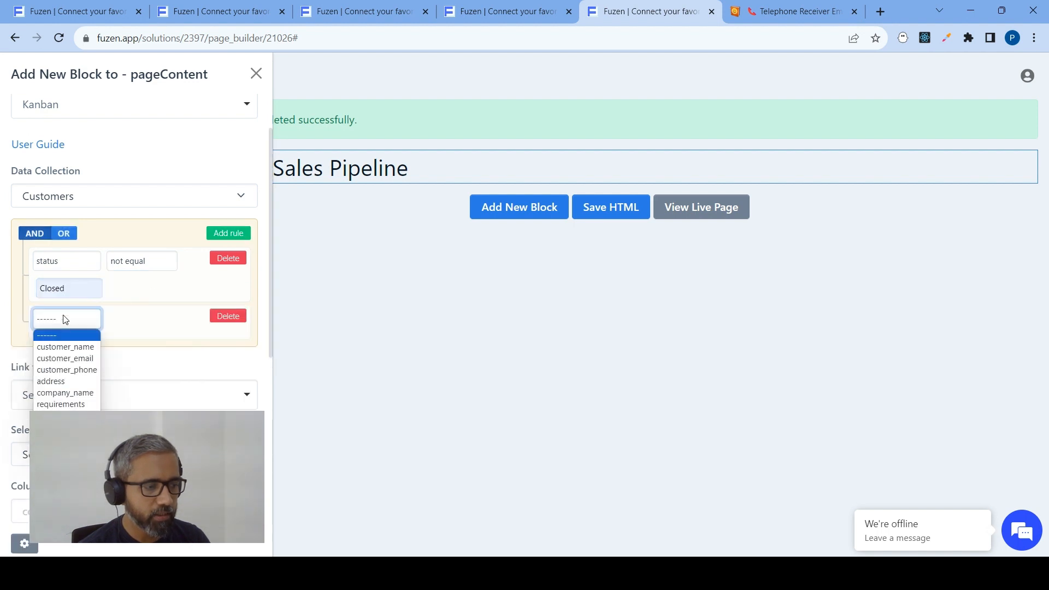
pyautogui.click(60, 419)
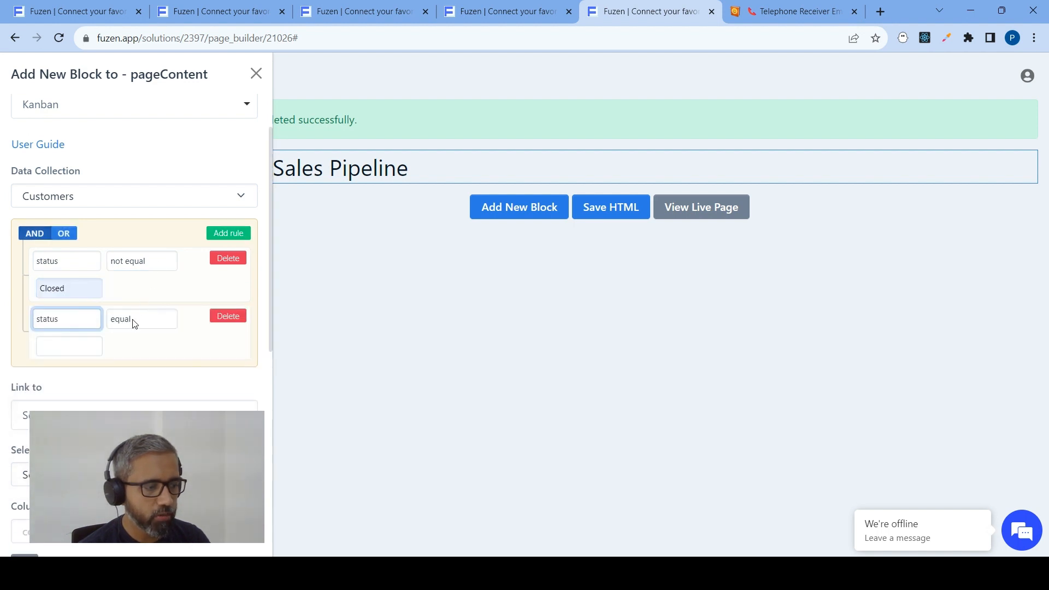
pyautogui.click(134, 322)
pyautogui.click(130, 349)
pyautogui.click(86, 346)
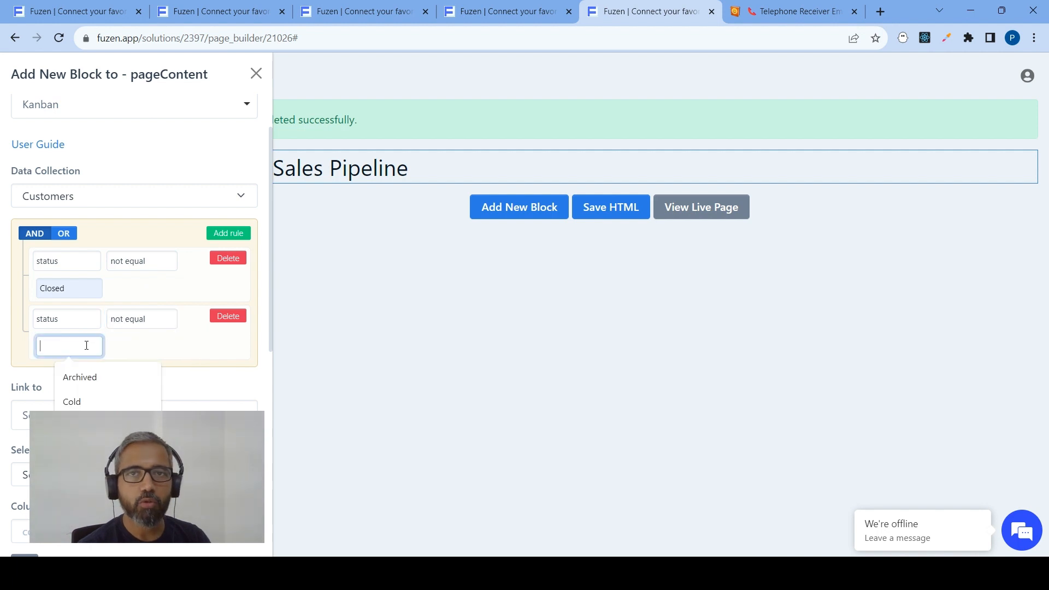
pyautogui.click(80, 400)
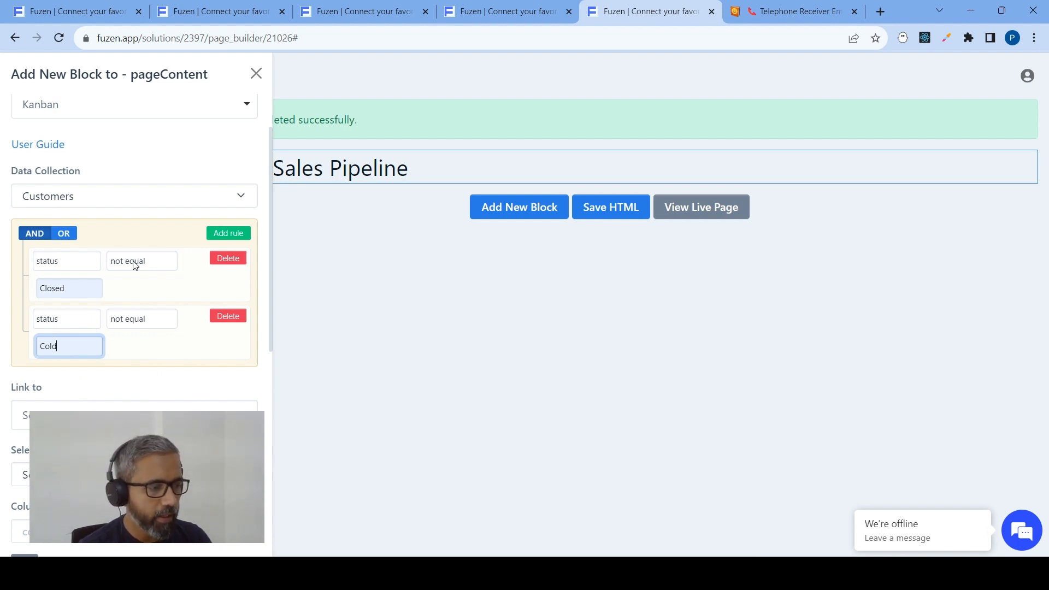
# Link the Kanban to the Customer Details Page path and use Status as the key for sorting its entries
pyautogui.scroll(-2, 112, 234)
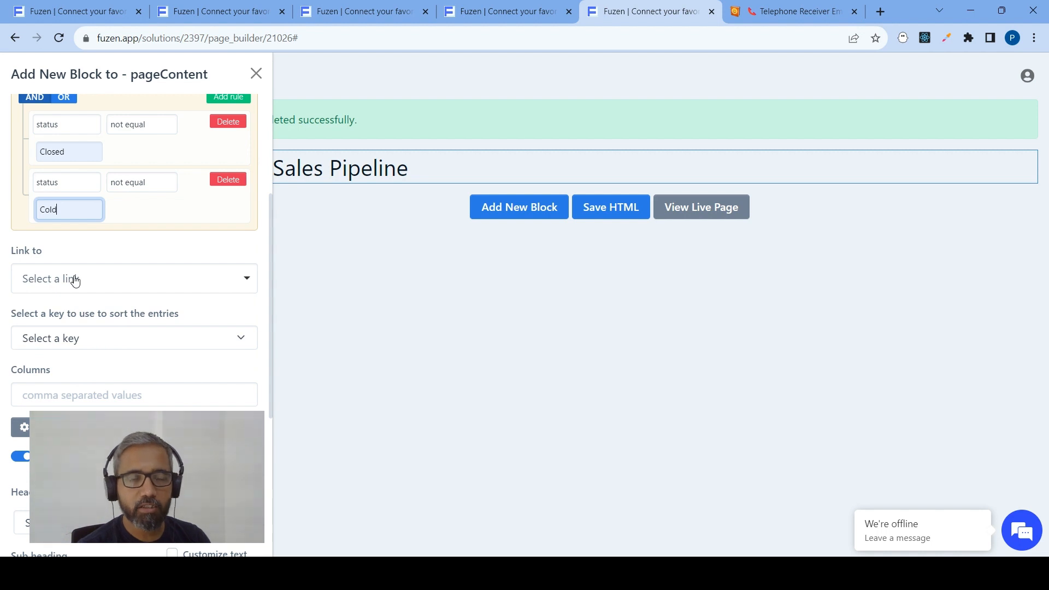
pyautogui.click(74, 281)
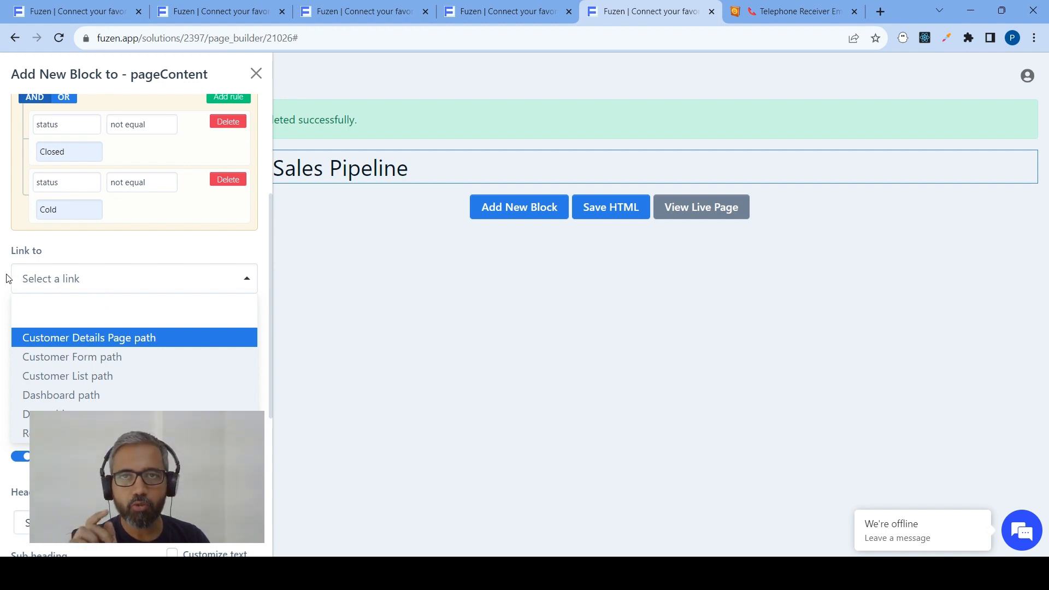
pyautogui.click(48, 342)
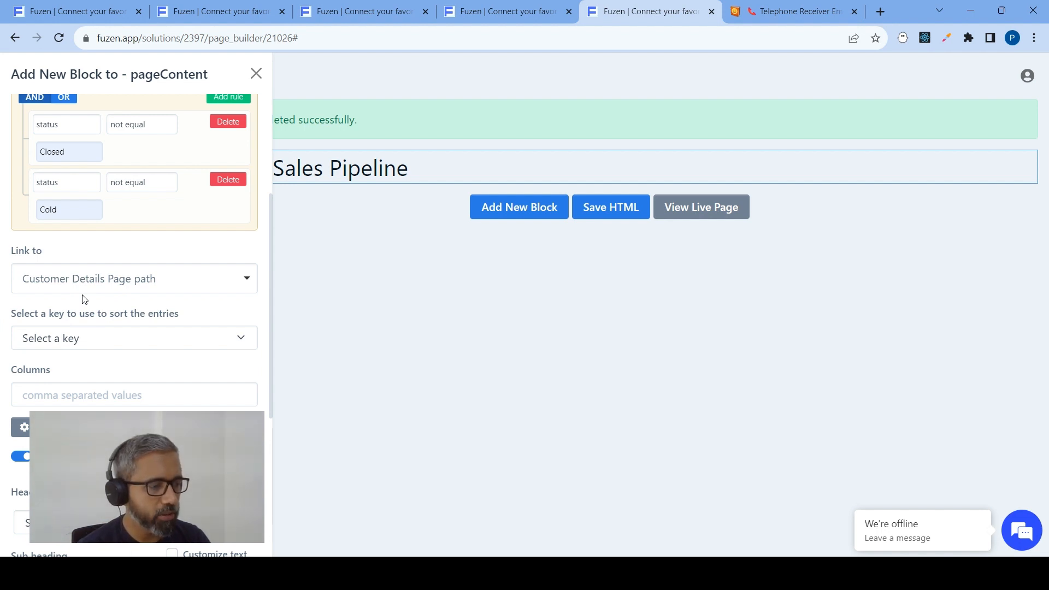
pyautogui.click(96, 339)
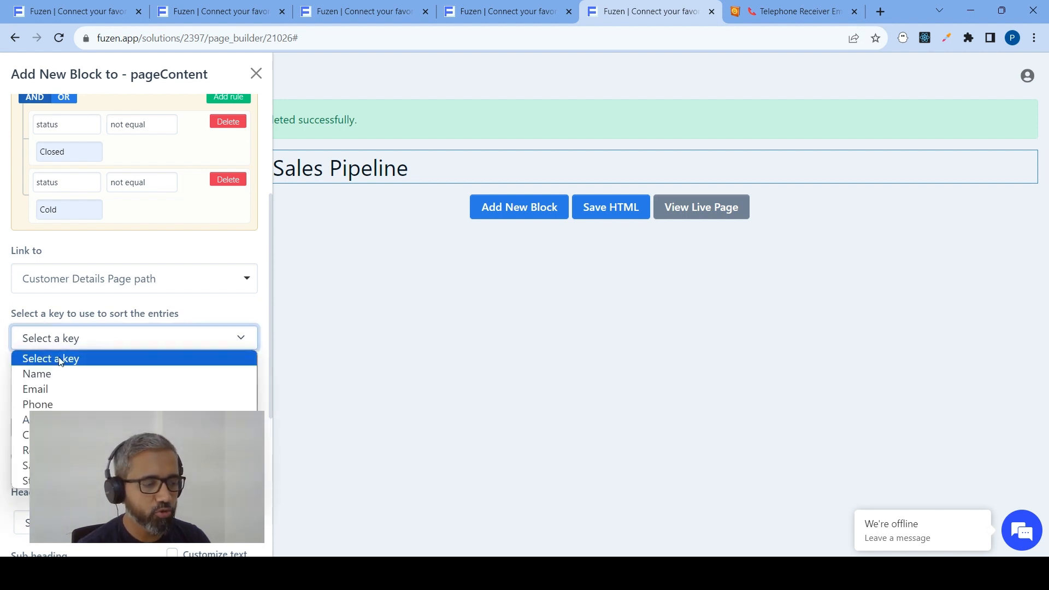
pyautogui.click(25, 481)
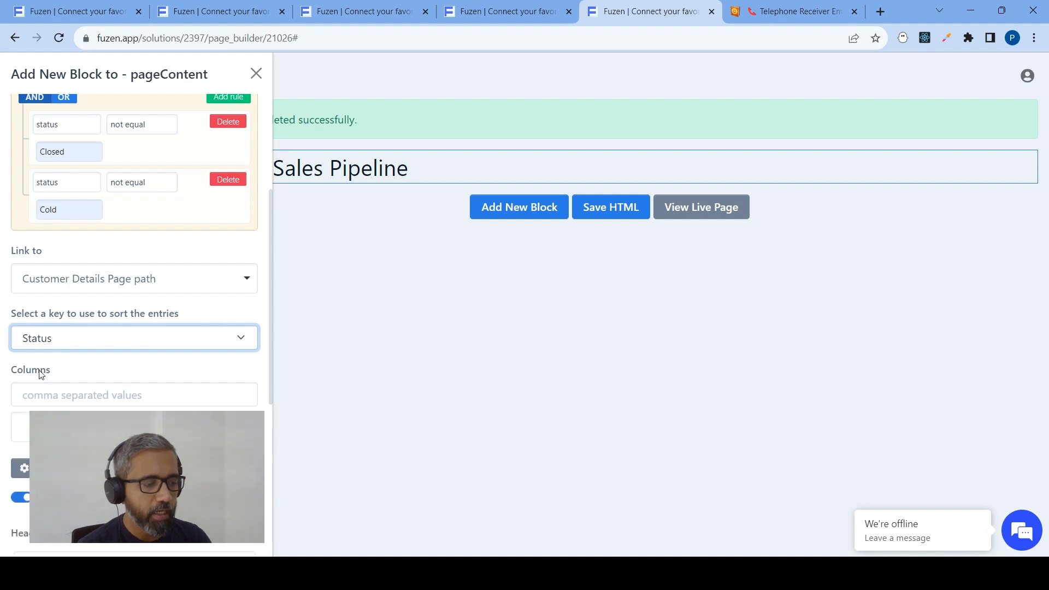
# Set the Kanban's columns to Fresh,Qualified,Meeting Done,Proposal Sent
pyautogui.click(38, 397)
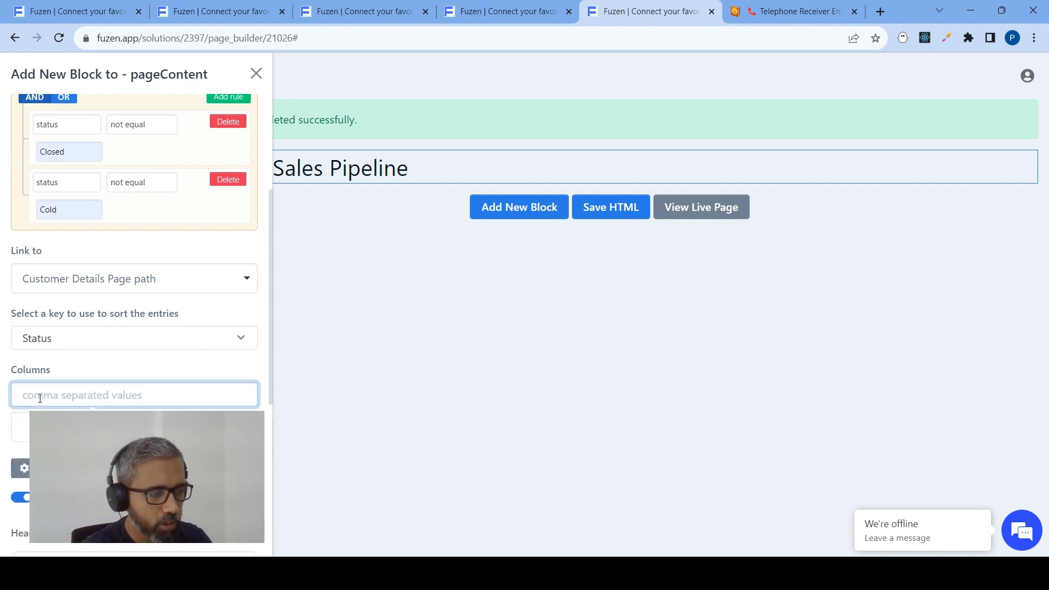
pyautogui.write('Fre')
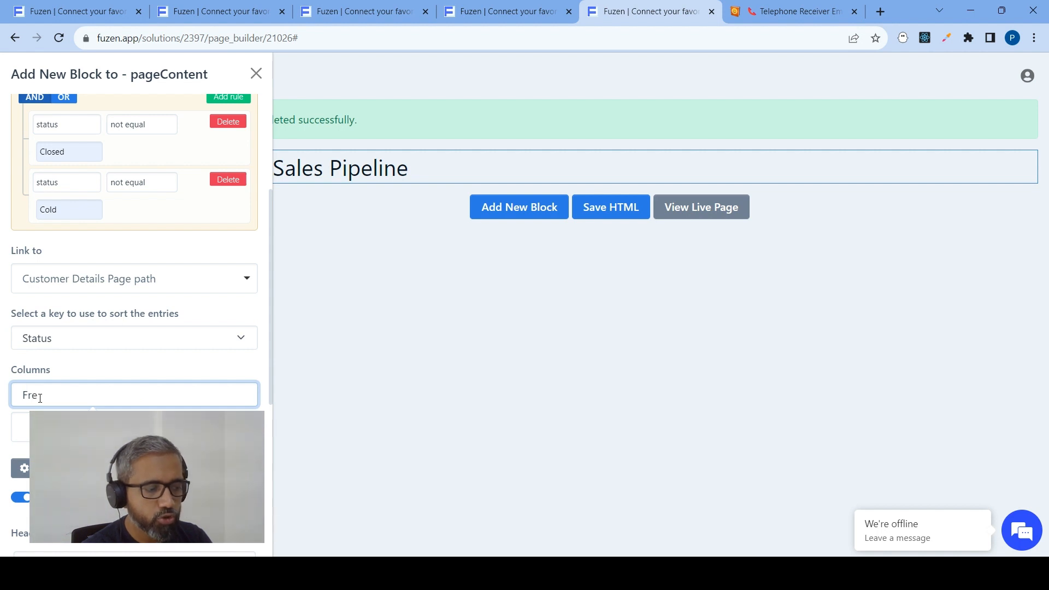
pyautogui.write('sh,')
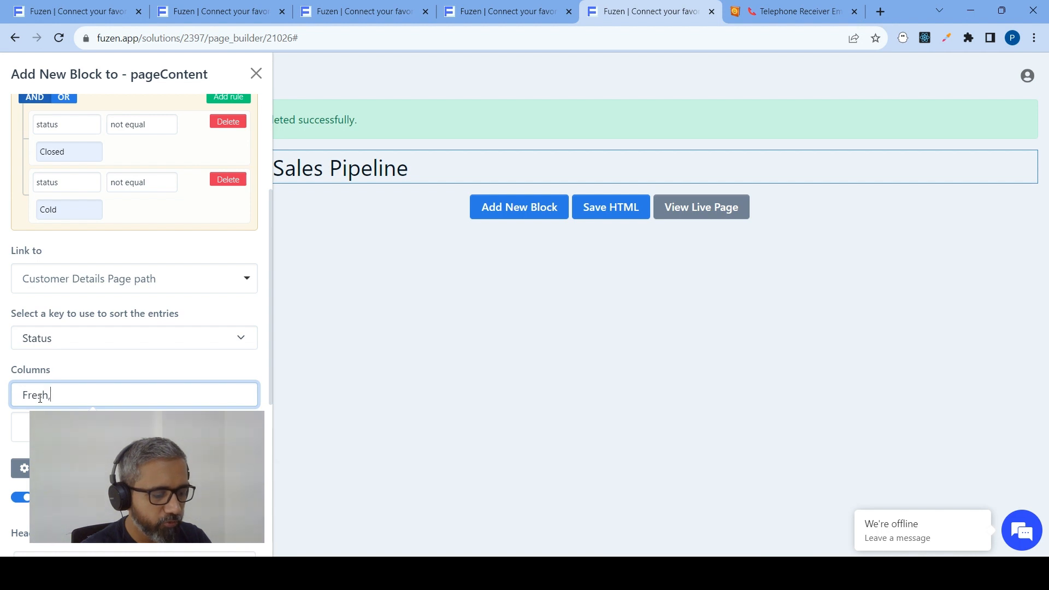
pyautogui.write('Q')
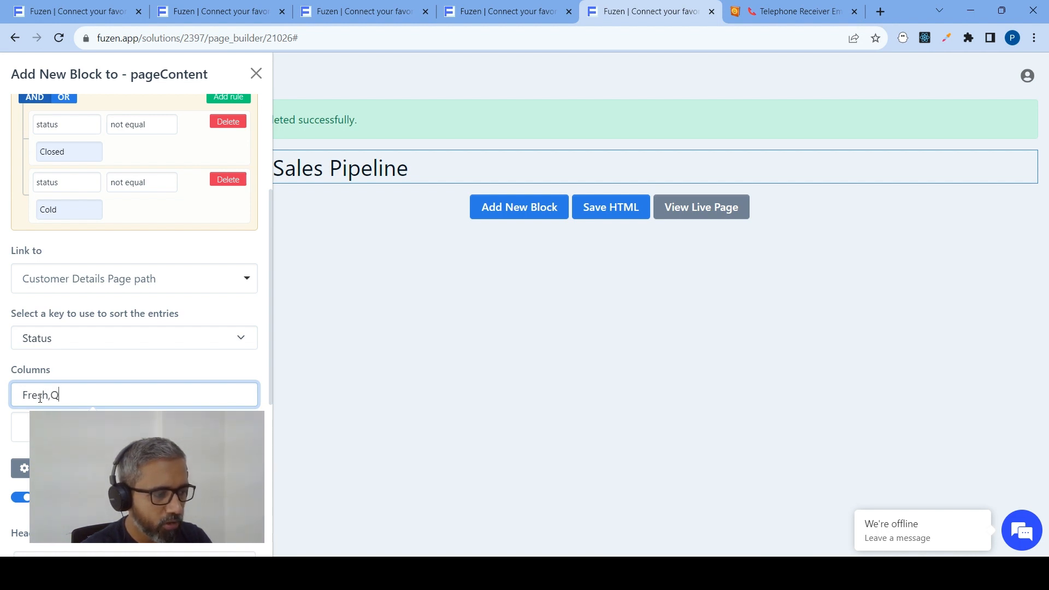
pyautogui.write('ualified,Meet')
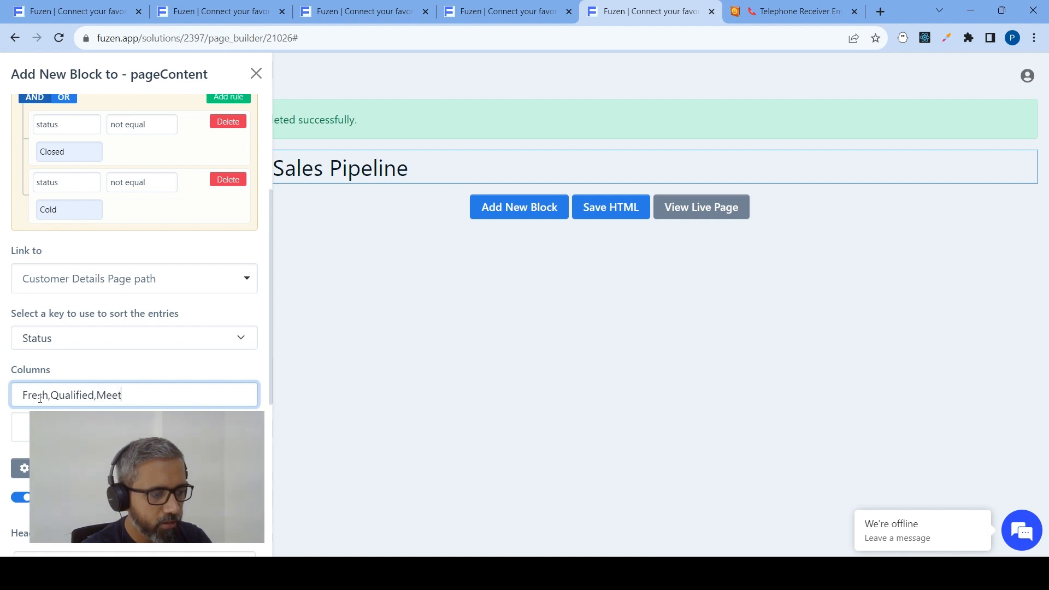
pyautogui.write('ing')
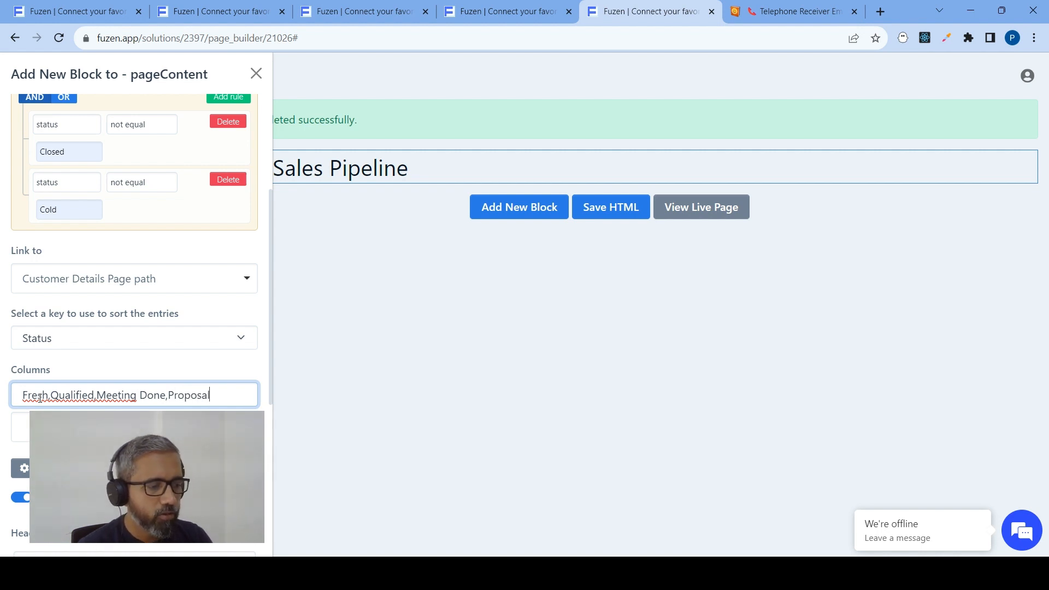
pyautogui.write('Done,Proposal Sent')
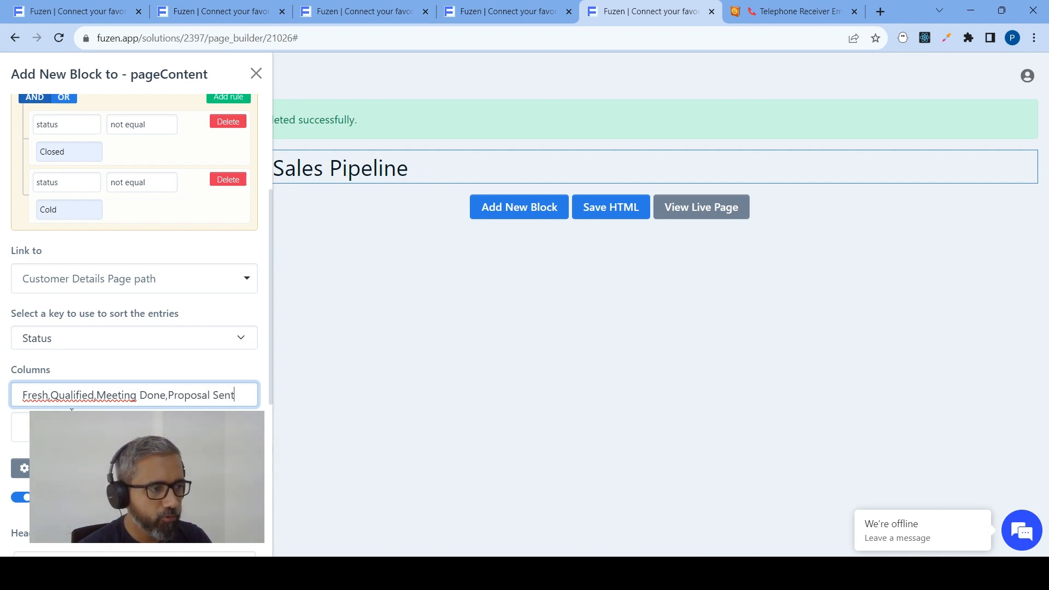
# Compare the Kanban's column names with the status options in the customer collection's data structure, and return to the page builder
pyautogui.moveTo(245, 393); pyautogui.dragTo(19, 394)
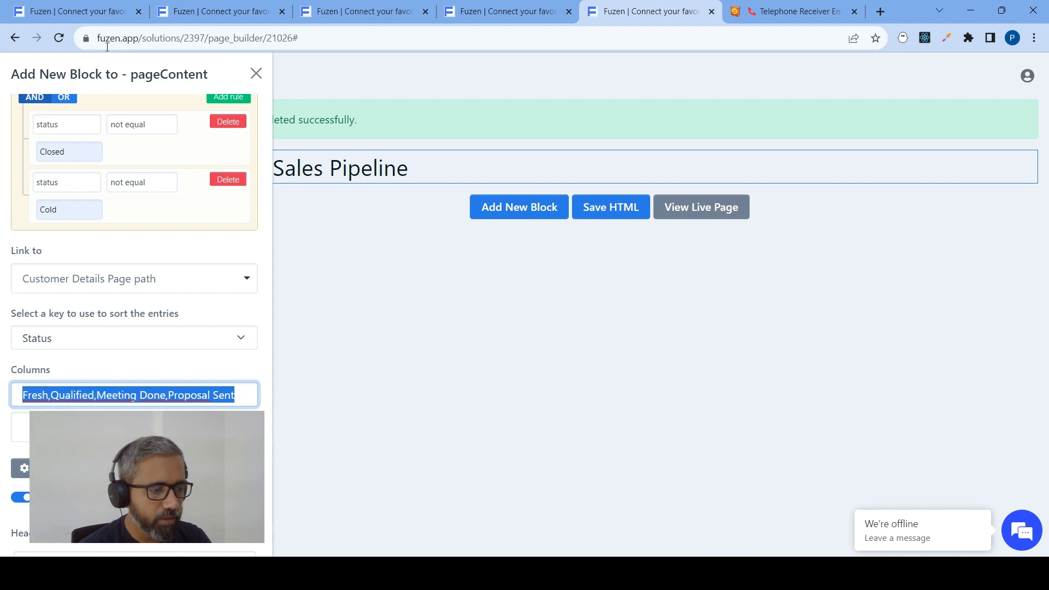
pyautogui.click(125, 20)
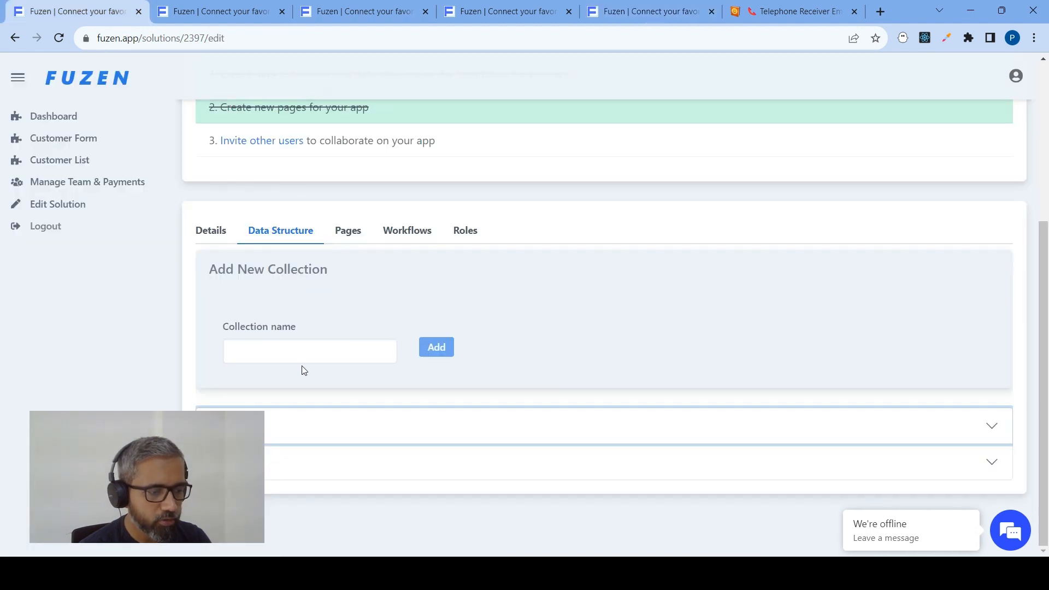
pyautogui.click(280, 425)
pyautogui.scroll(-3, 277, 350)
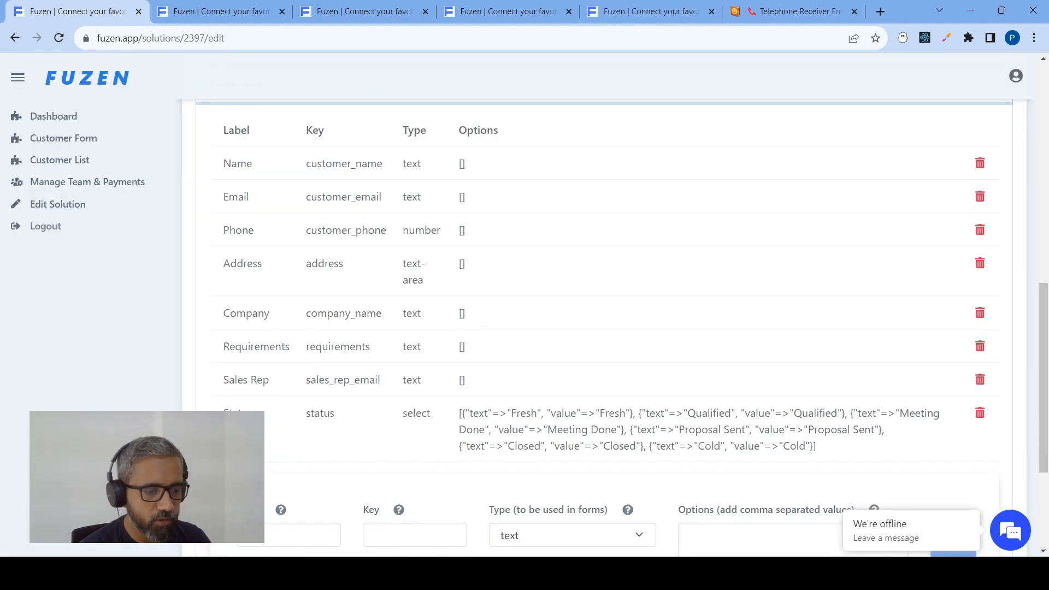
pyautogui.doubleClick(526, 413)
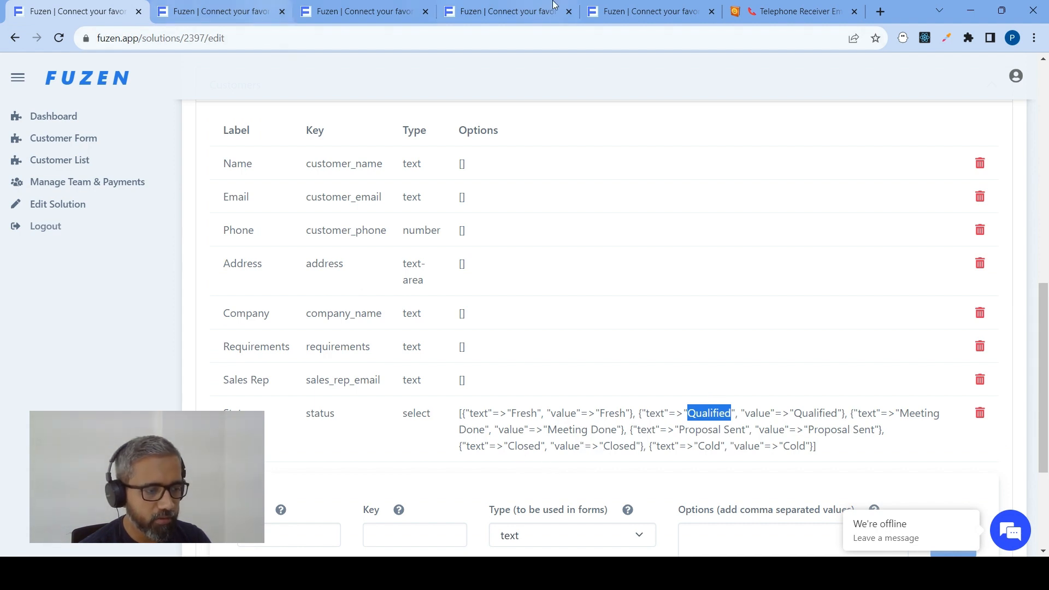
pyautogui.click(628, 7)
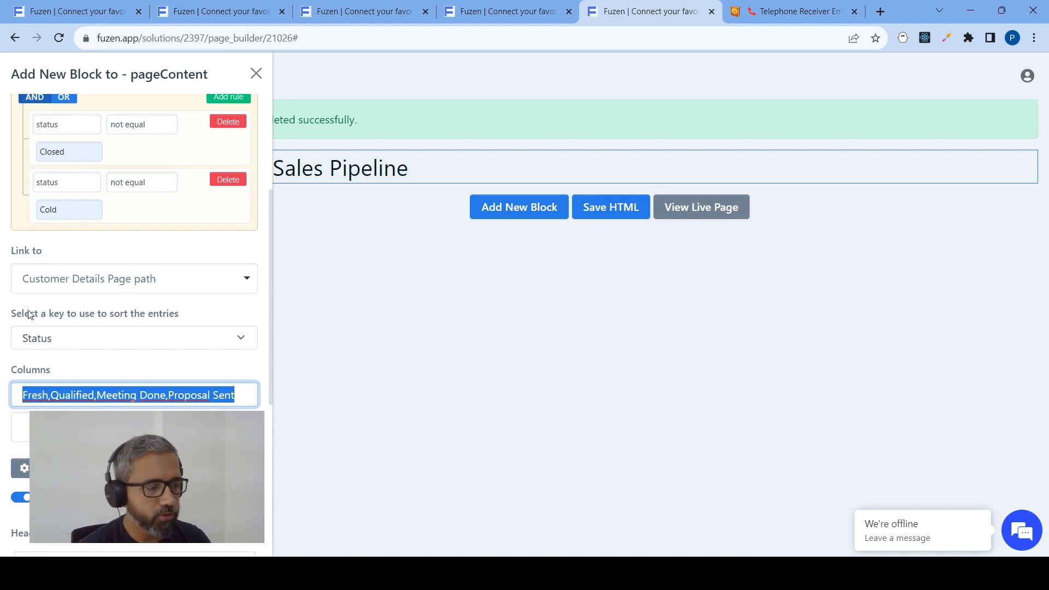
# Use Name as the Kanban cards' heading and Email as their sub heading
pyautogui.scroll(-5, 41, 302)
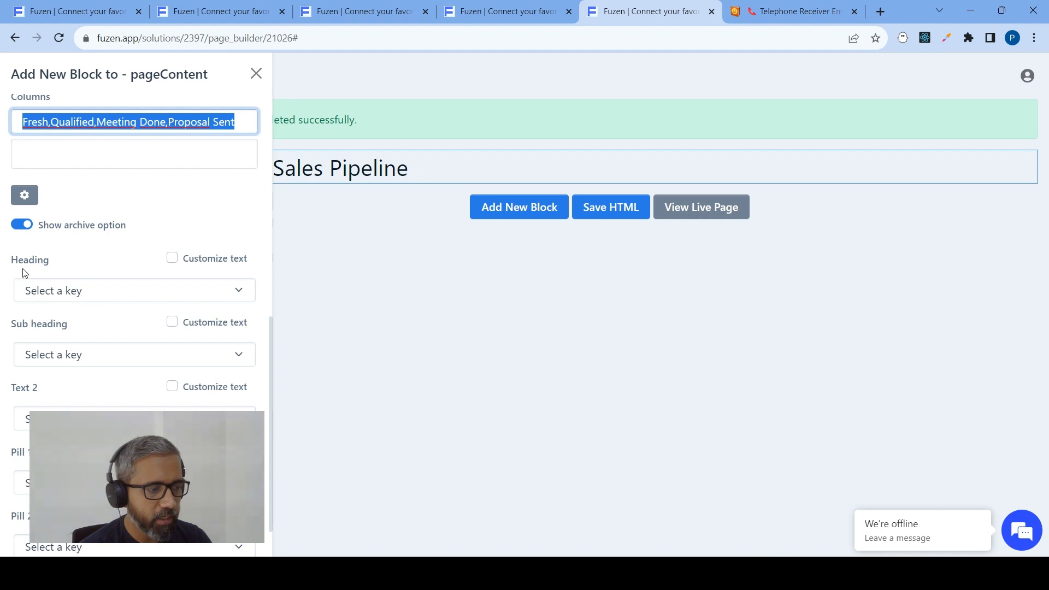
pyautogui.click(32, 293)
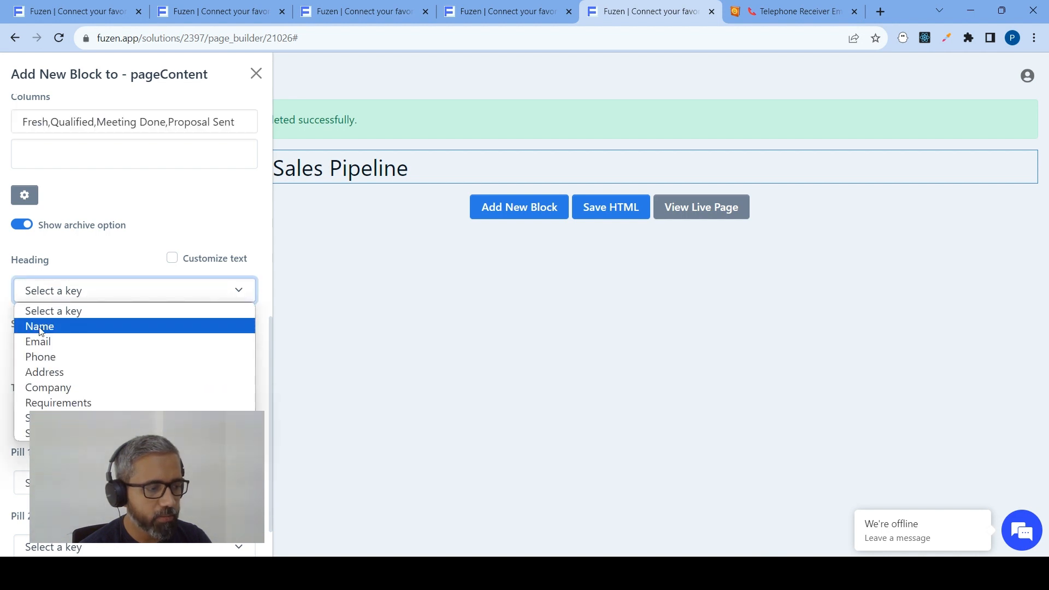
pyautogui.click(53, 326)
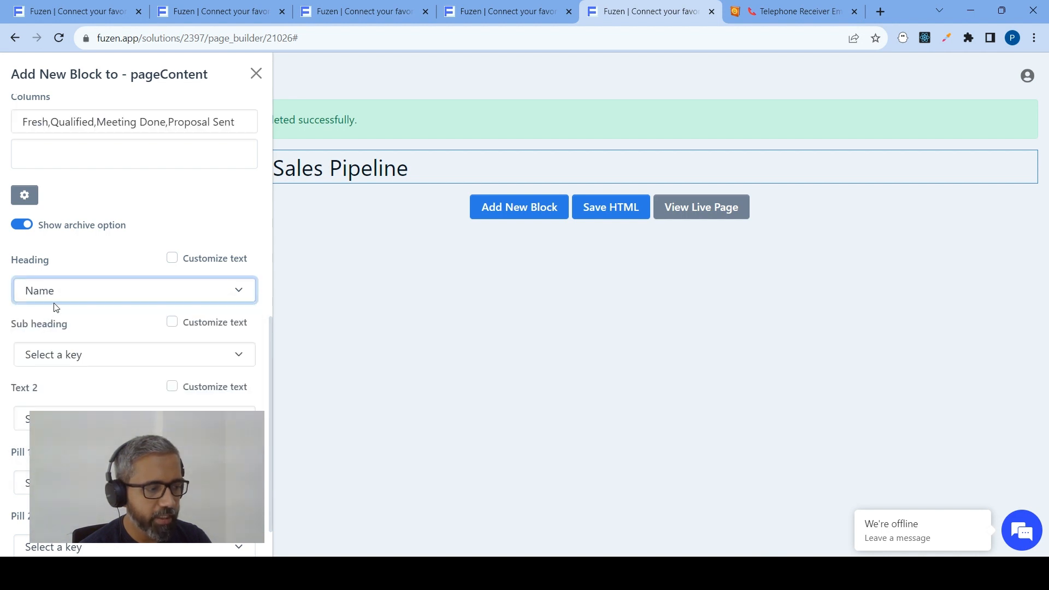
pyautogui.click(58, 362)
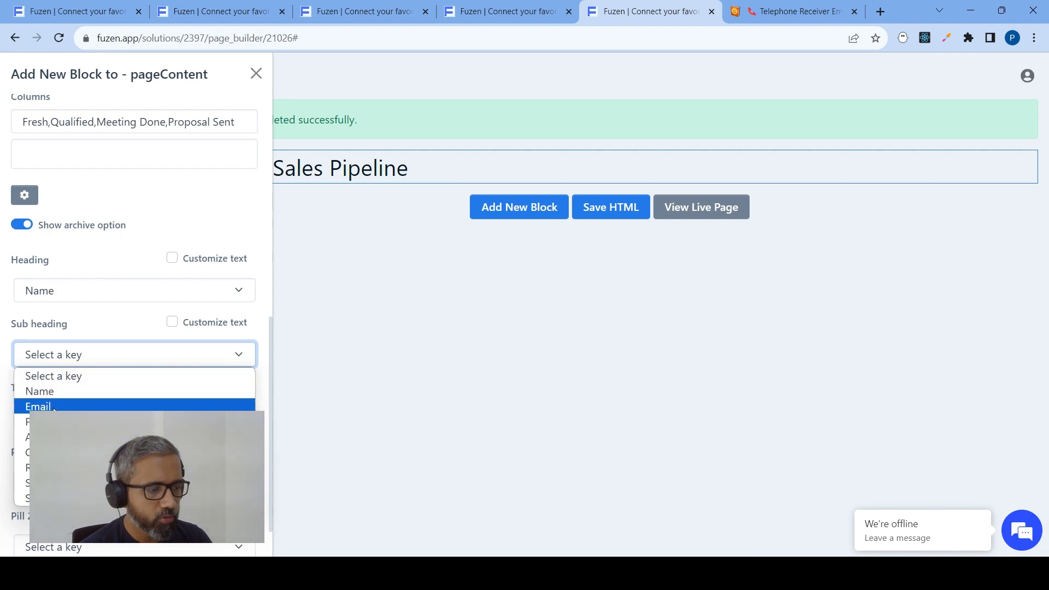
pyautogui.click(56, 406)
# Set the Kanban cards' Text 2 to Company
pyautogui.scroll(-1, 64, 375)
pyautogui.click(64, 373)
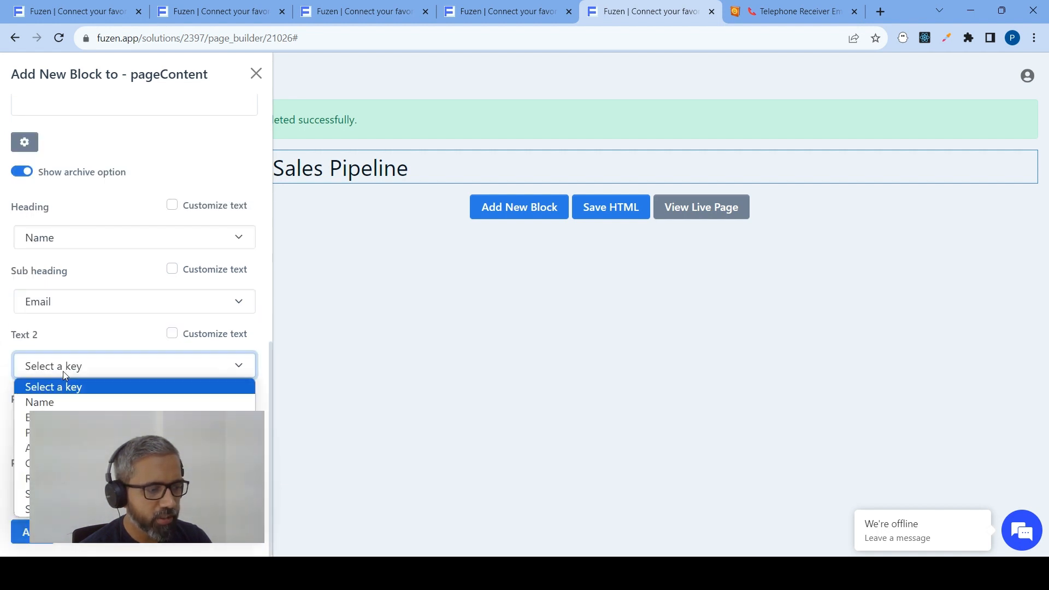
pyautogui.click(55, 478)
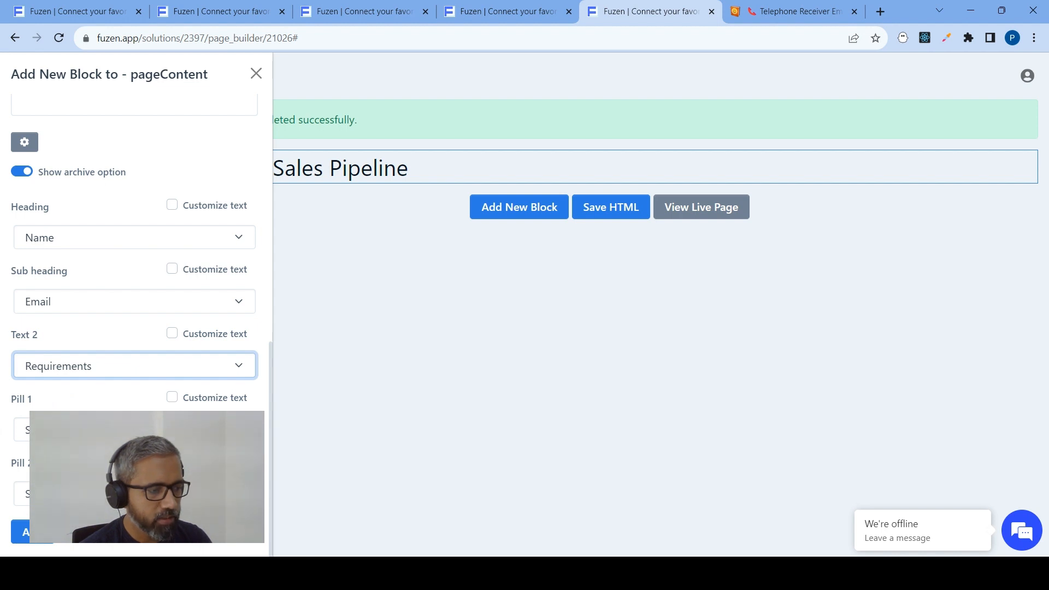
pyautogui.click(72, 358)
pyautogui.click(82, 321)
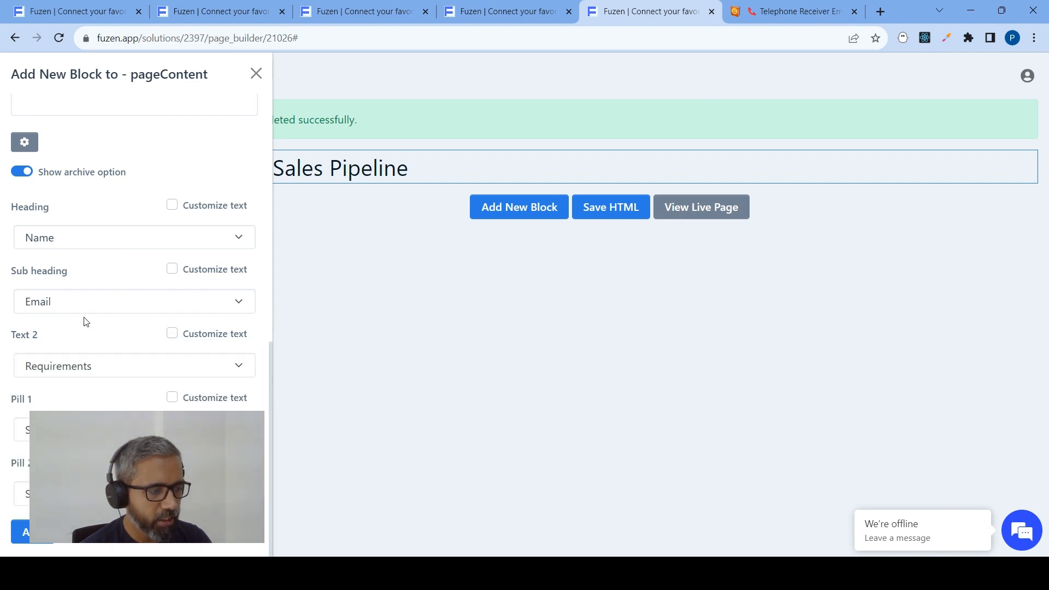
pyautogui.click(72, 360)
pyautogui.click(54, 463)
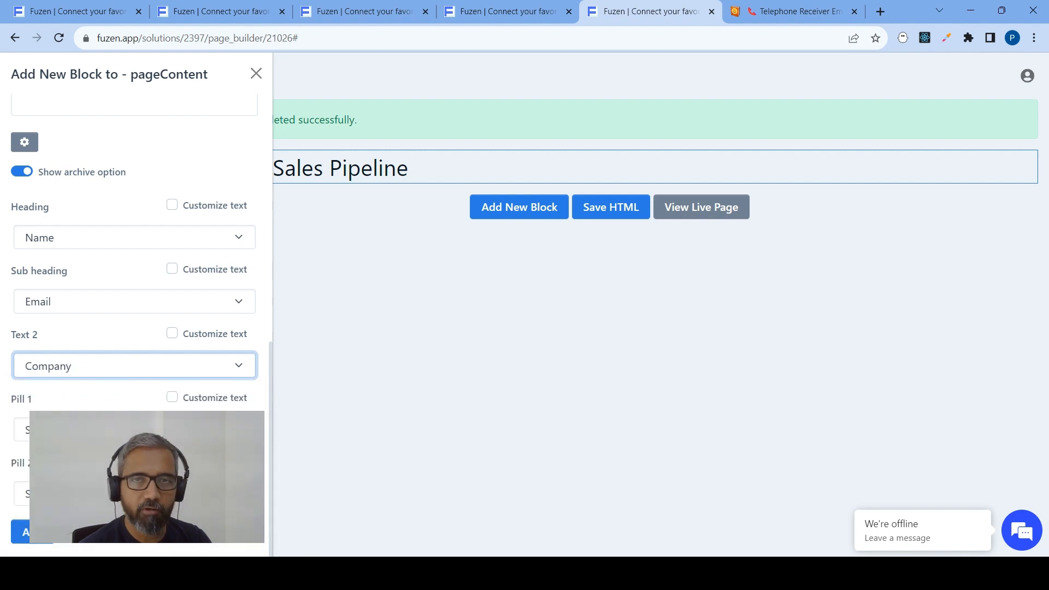
# Set Pill 1 to Sales Rep and Pill 2 to Requirements, and add the Kanban block to the page
pyautogui.click(72, 429)
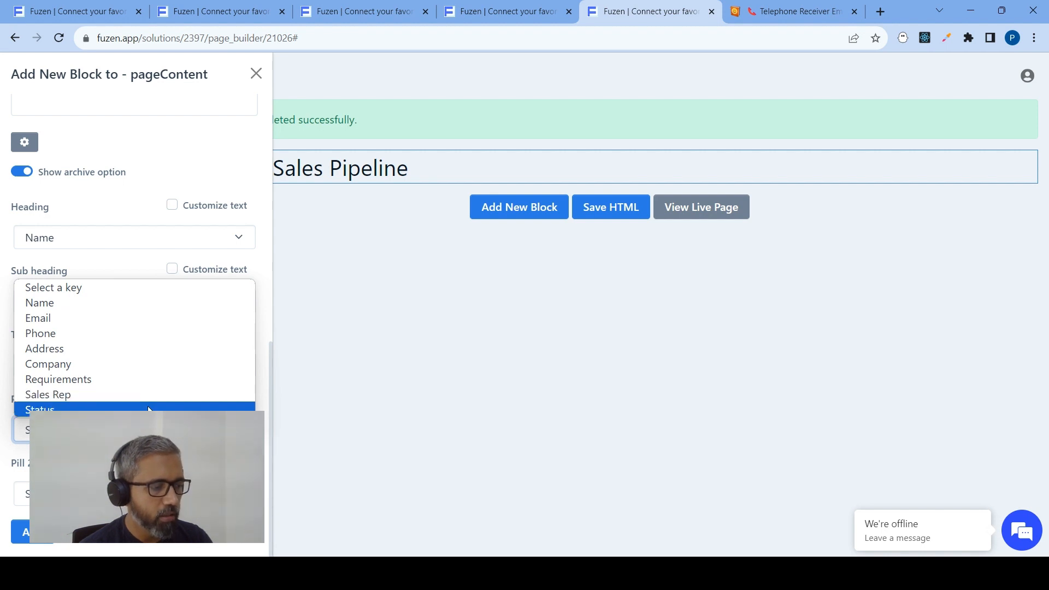
pyautogui.click(121, 396)
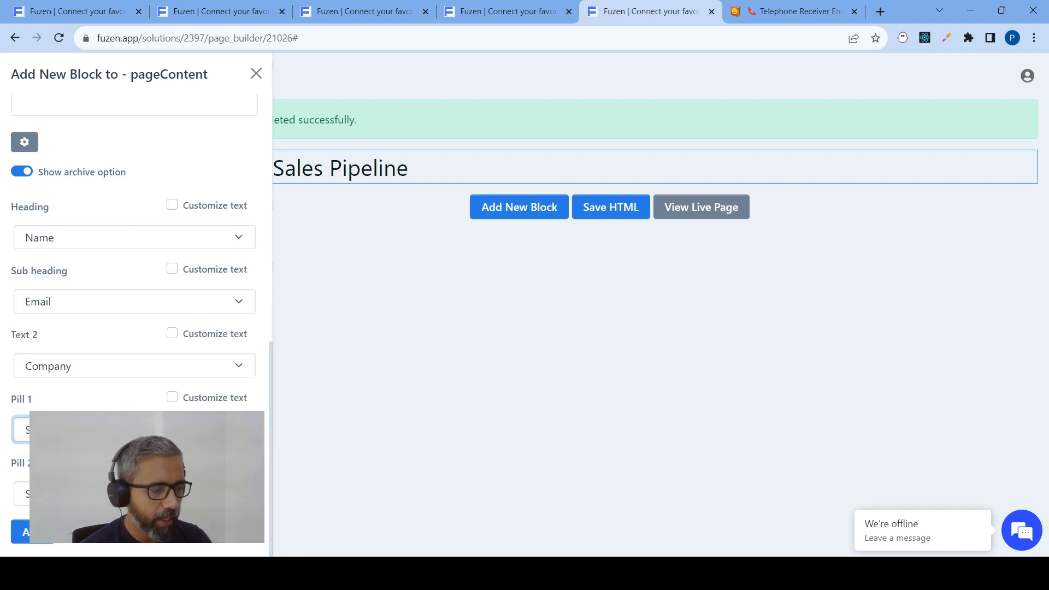
pyautogui.click(130, 494)
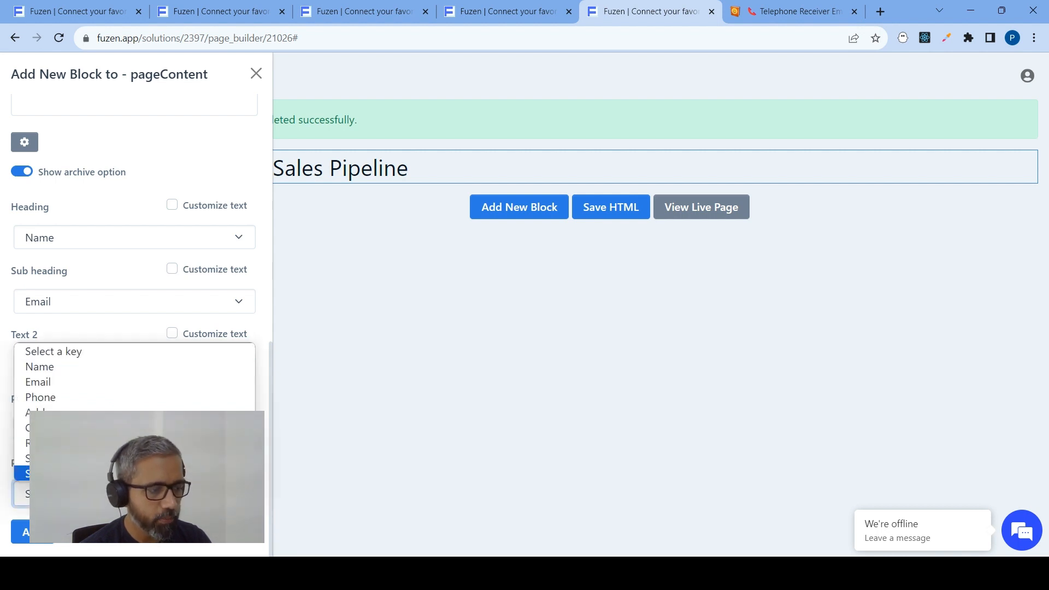
pyautogui.click(71, 443)
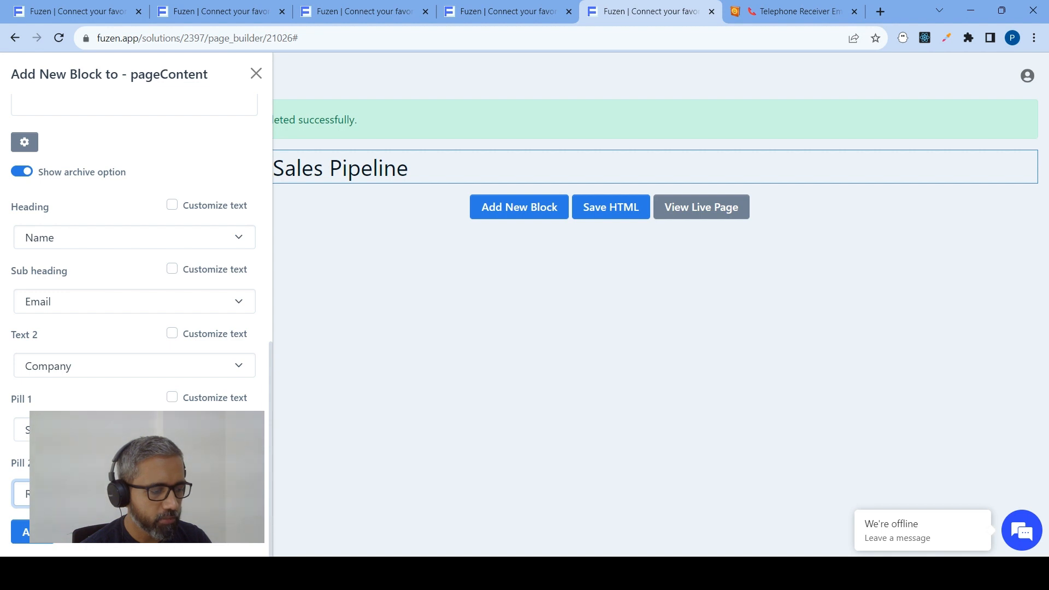
pyautogui.click(27, 534)
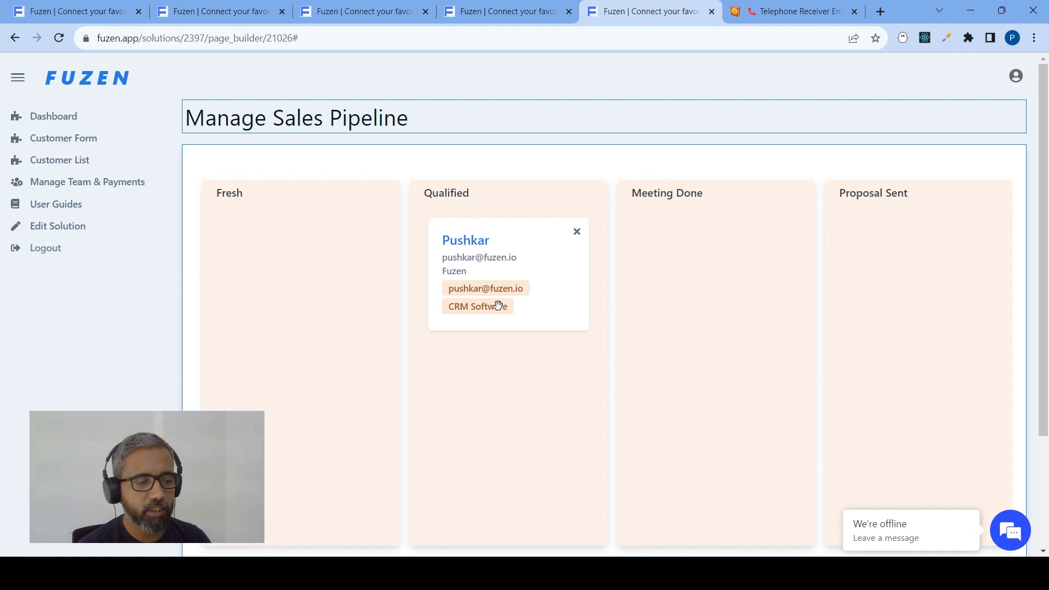
# Move the customer card from the Qualified column to the Fresh column
pyautogui.moveTo(543, 293); pyautogui.dragTo(354, 294)
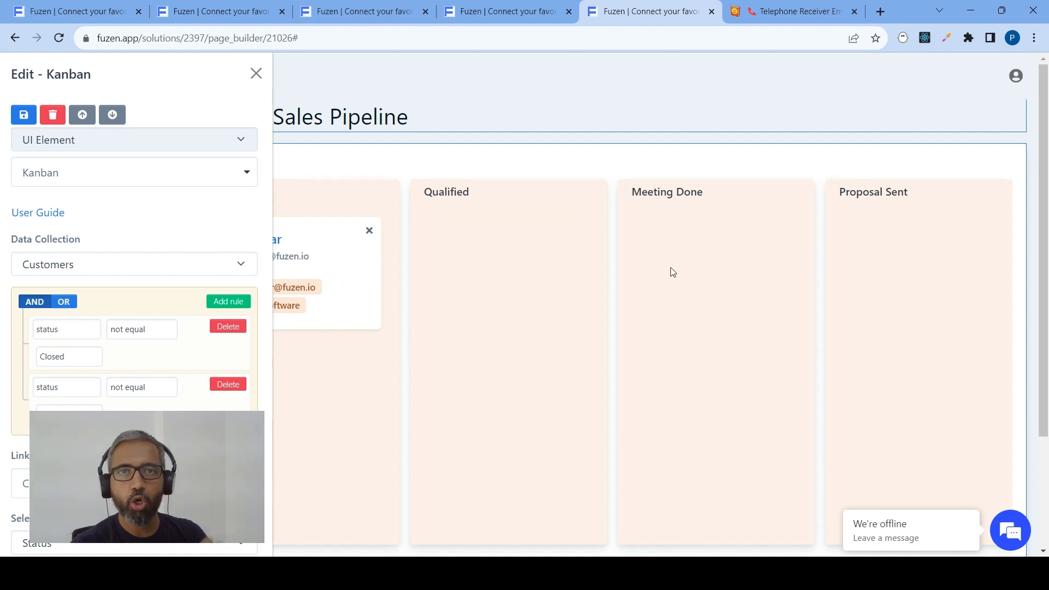
# Save the Dashboard page's HTML and open its live page
pyautogui.scroll(-3, 672, 272)
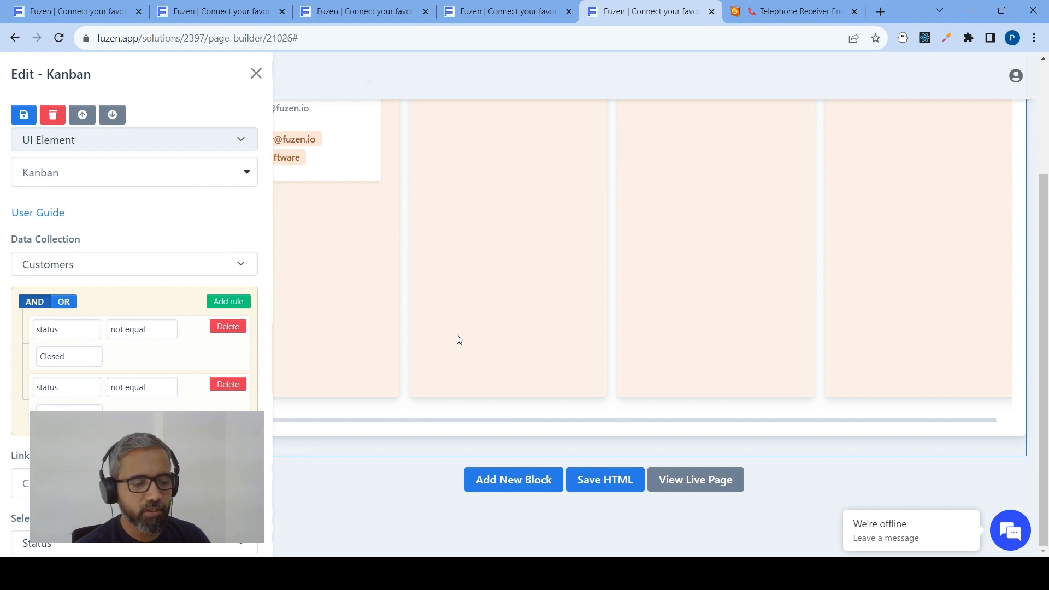
pyautogui.click(604, 482)
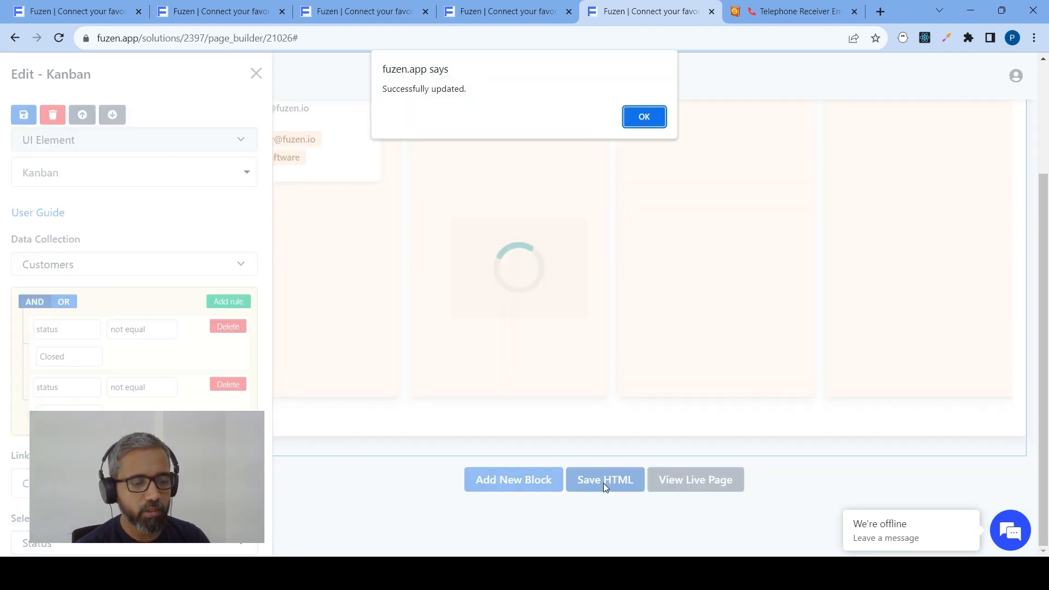
pyautogui.click(644, 116)
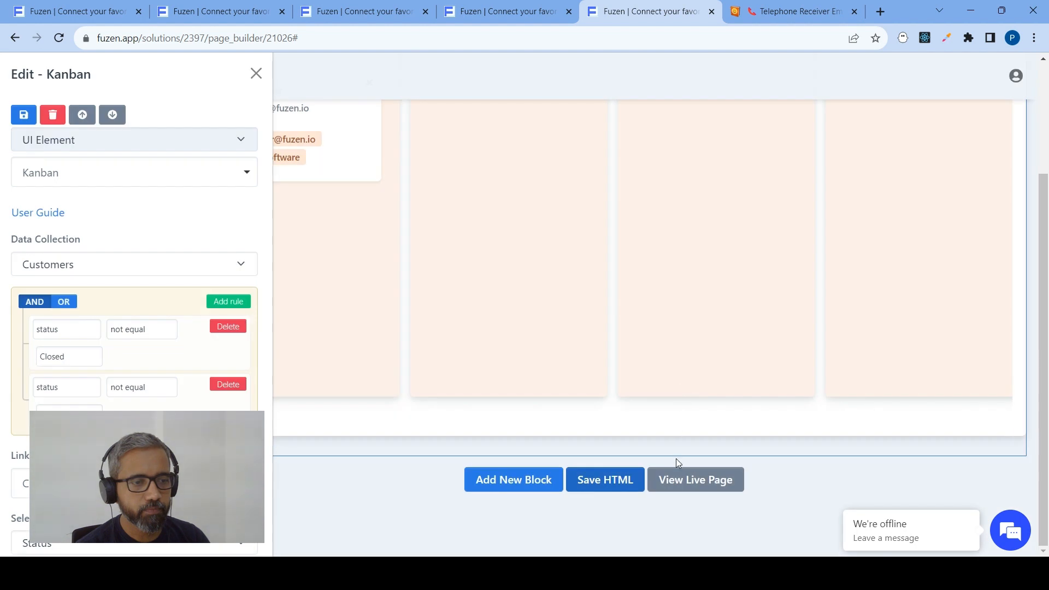
pyautogui.click(677, 482)
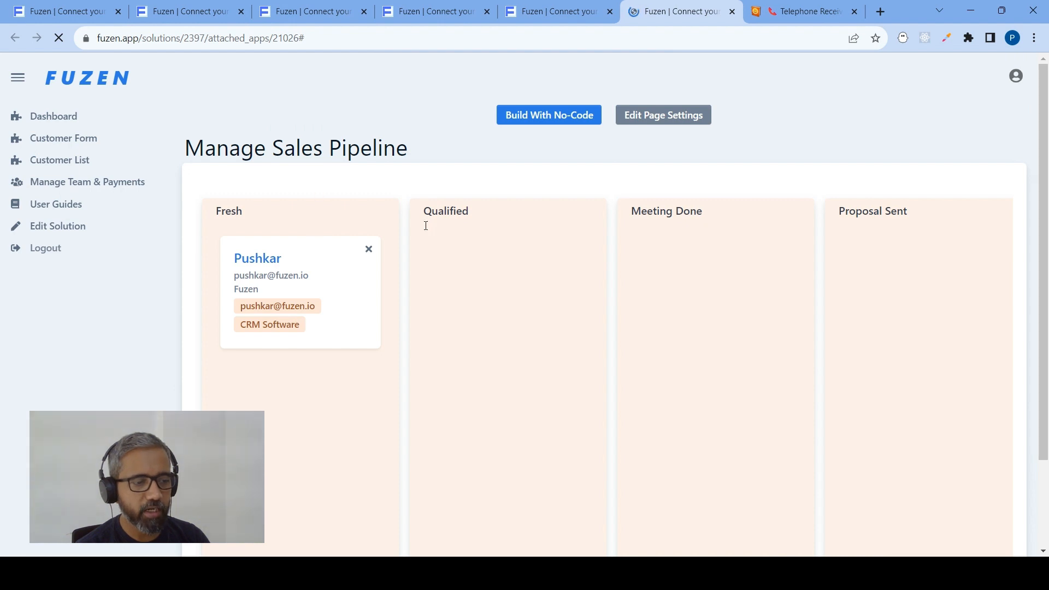
# Move the customer card from the Fresh column to the Qualified column on the live Dashboard
pyautogui.moveTo(325, 290); pyautogui.dragTo(510, 292)
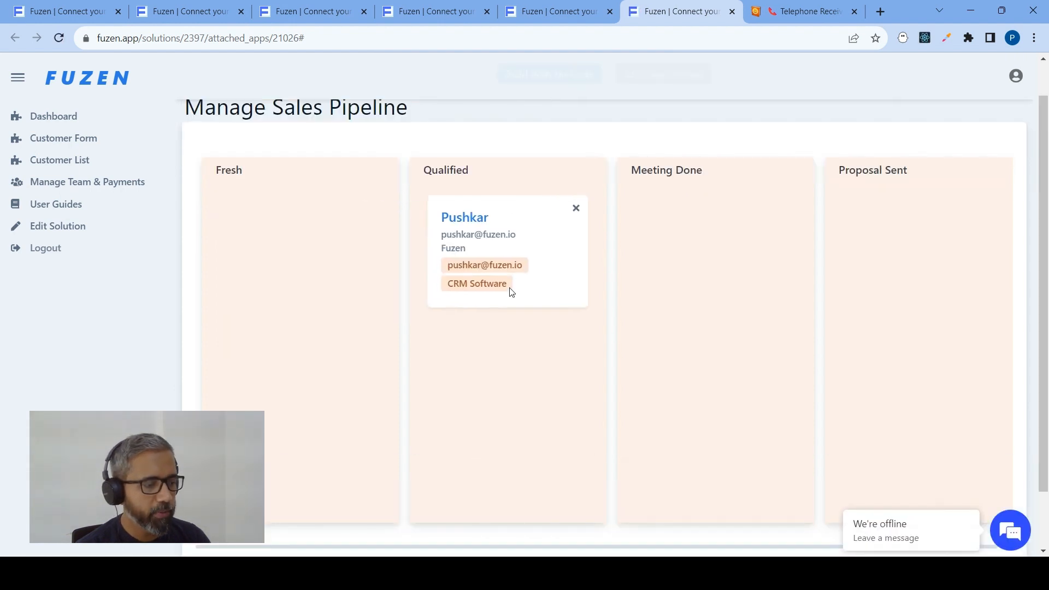
# In the page builder's Kanban advanced settings, set the Qualified card background color to Light Gray
pyautogui.click(578, 21)
pyautogui.scroll(-6, 117, 306)
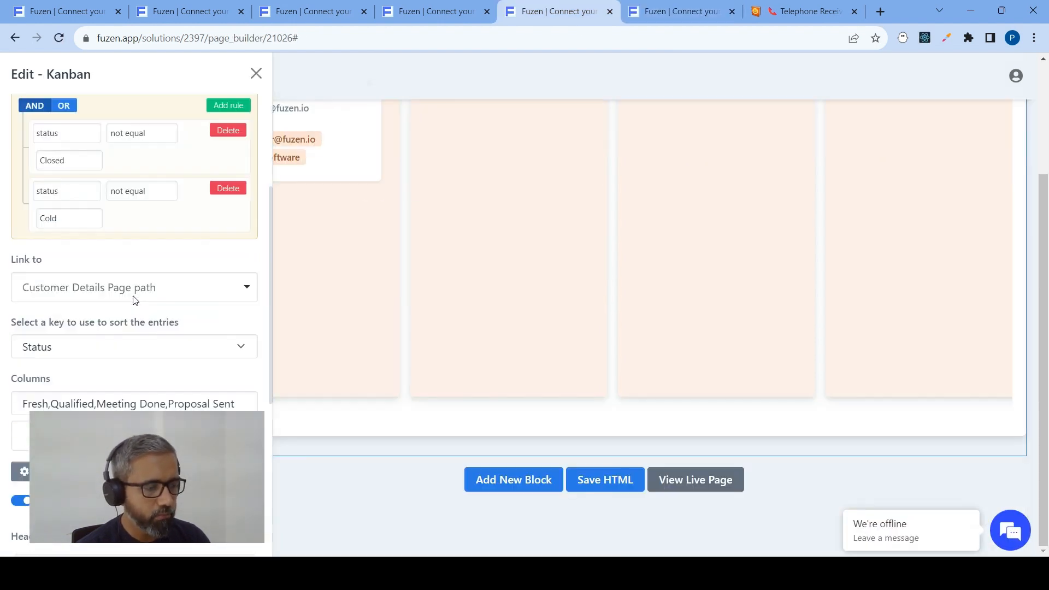
pyautogui.scroll(-1, 114, 313)
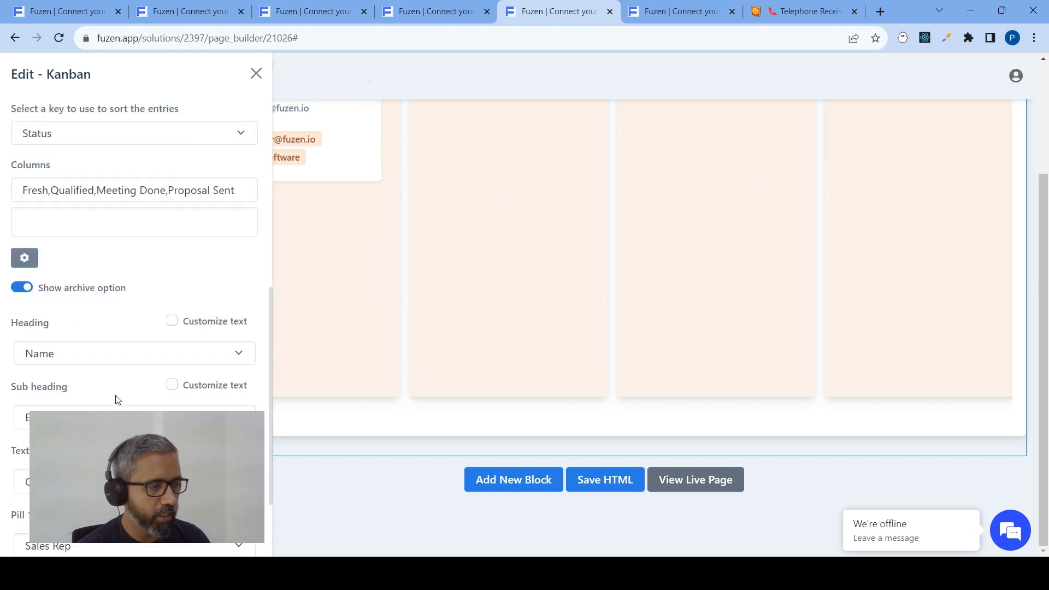
pyautogui.scroll(-2, 87, 342)
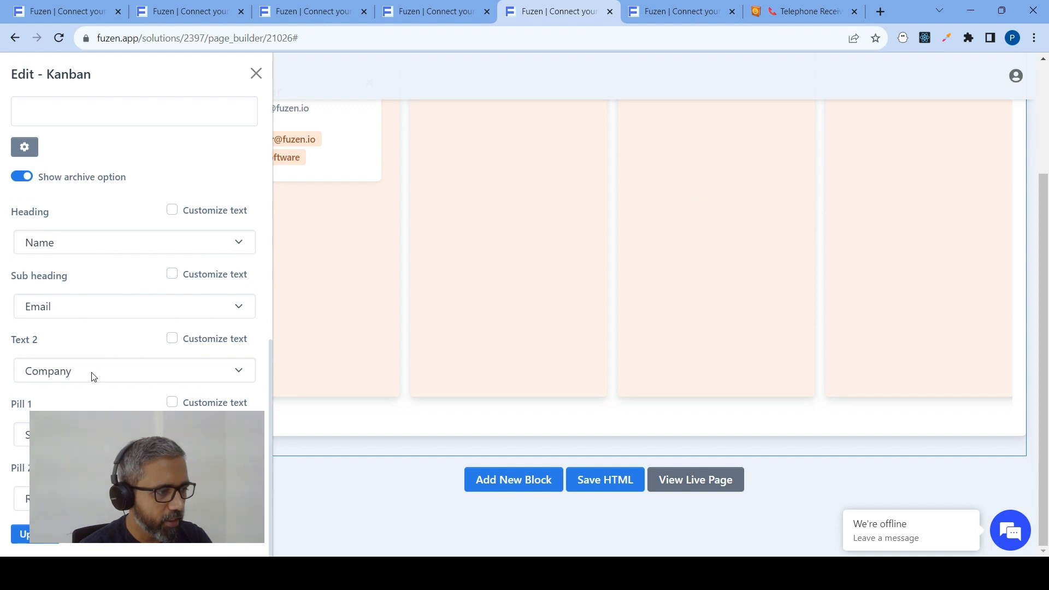
pyautogui.scroll(1, 23, 309)
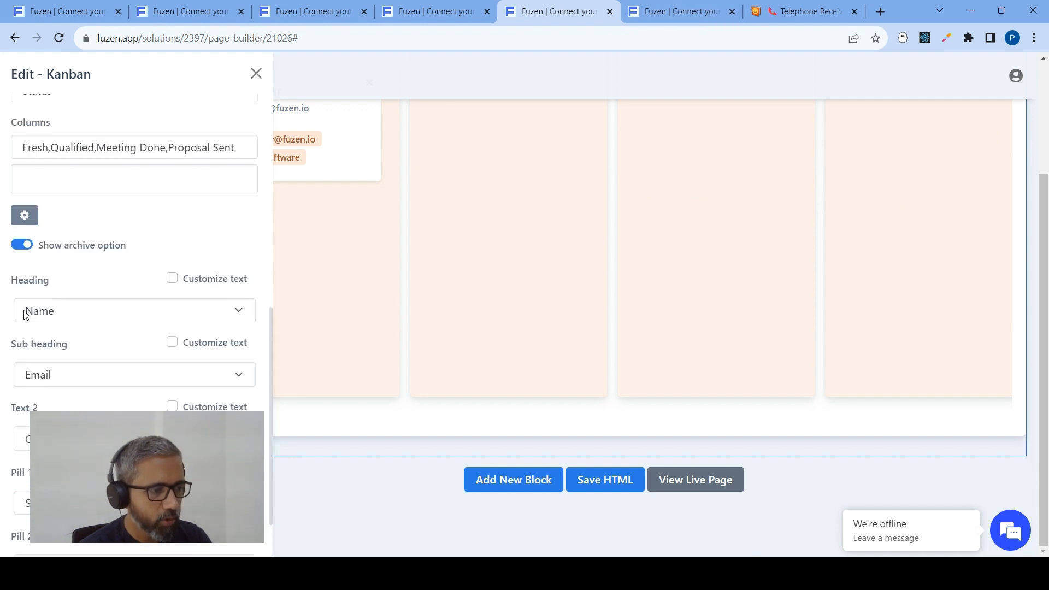
pyautogui.click(24, 218)
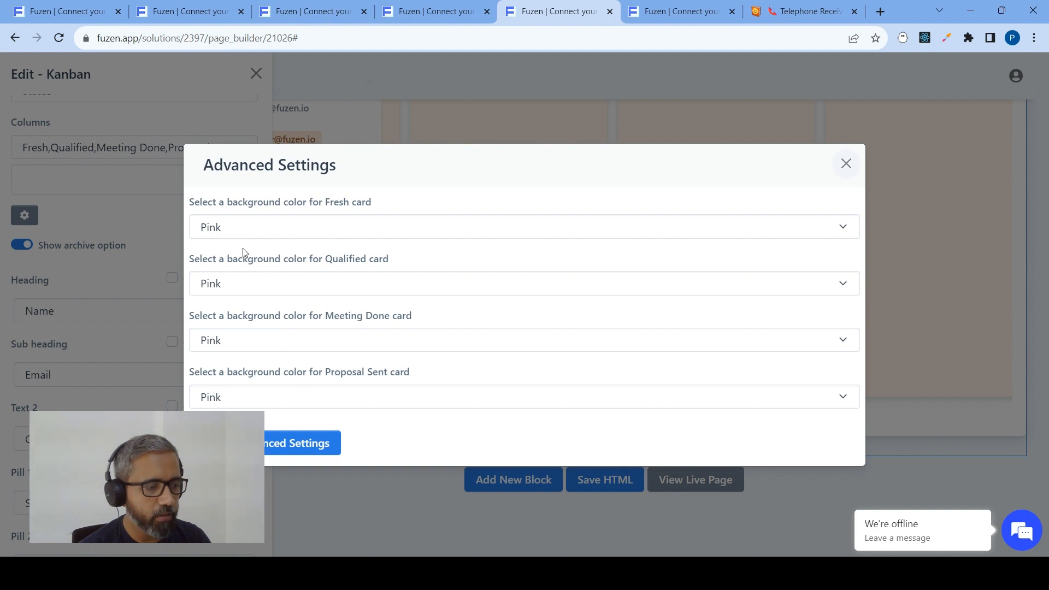
pyautogui.click(240, 286)
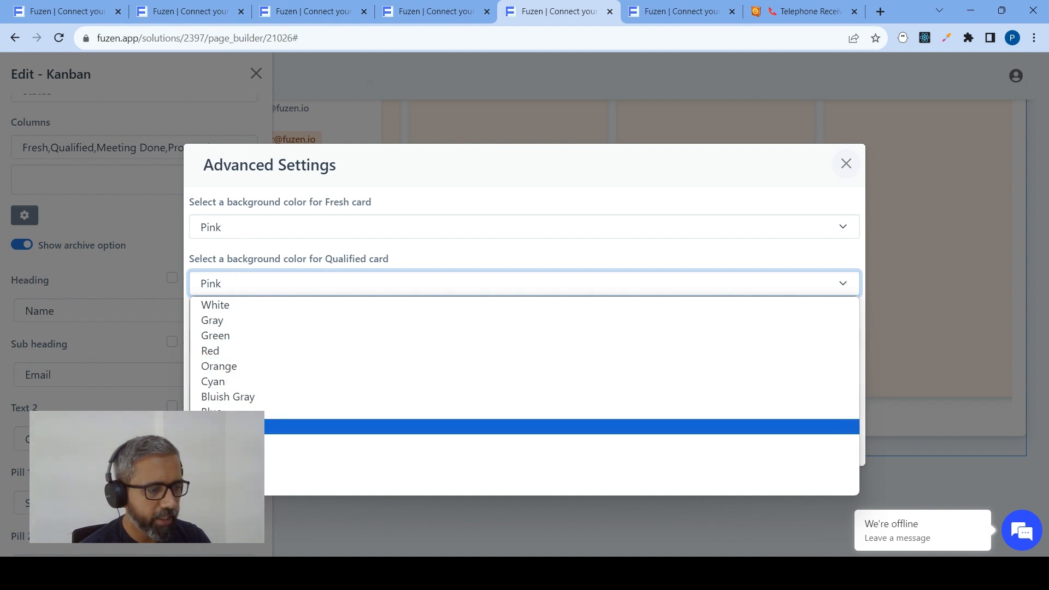
pyautogui.click(246, 427)
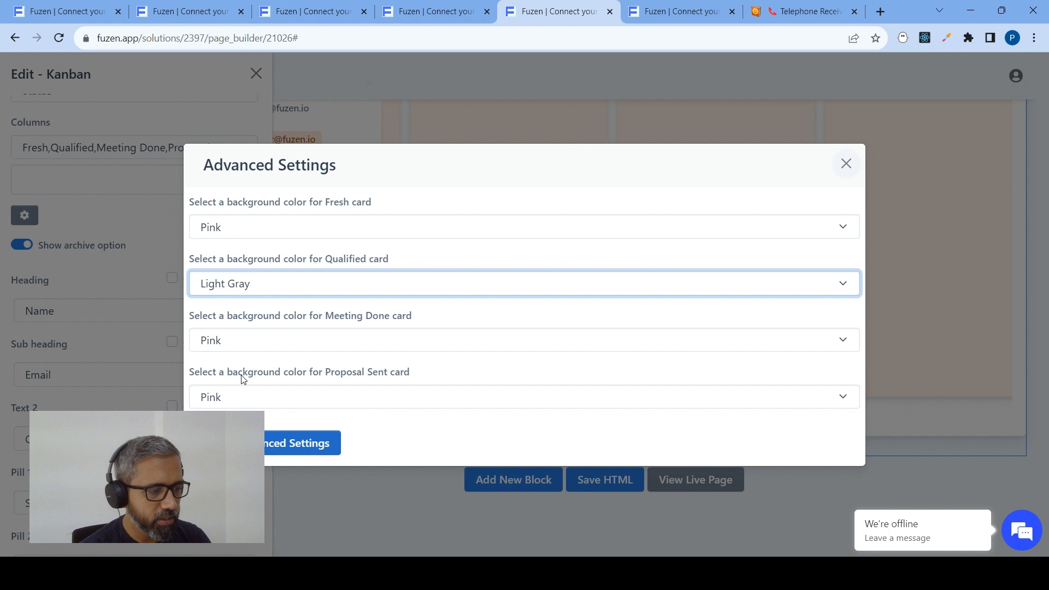
# Set the Meeting Done background color to Cyan and Proposal Sent to Light Green, and save the advanced settings
pyautogui.click(271, 340)
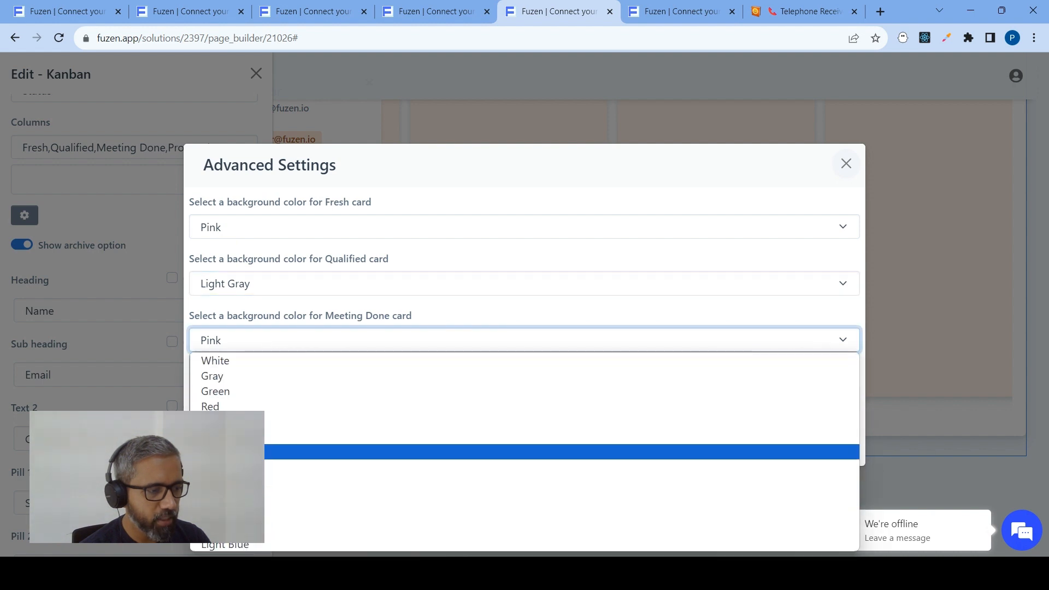
pyautogui.click(241, 436)
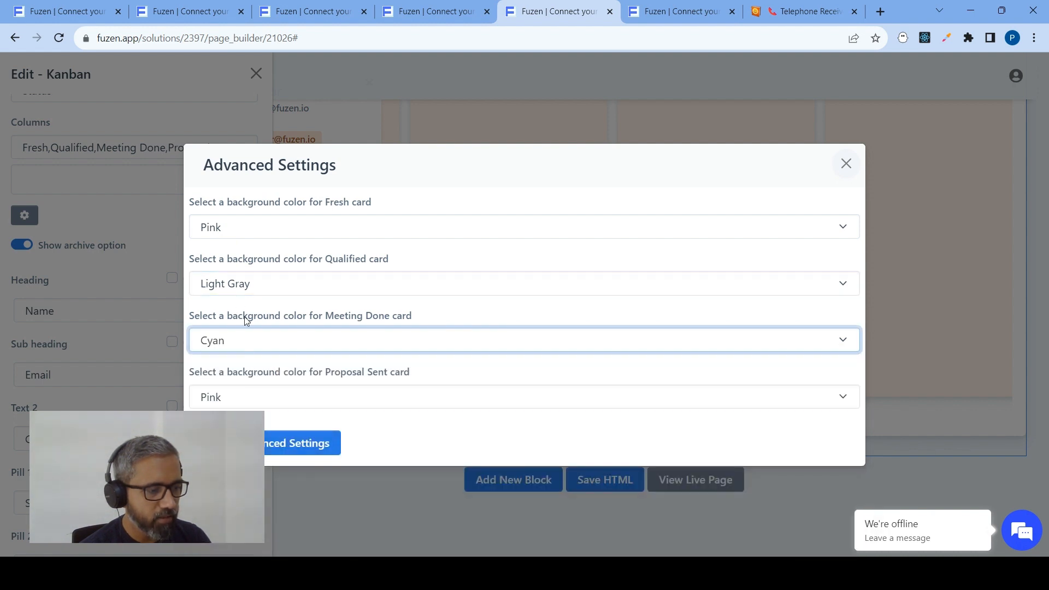
pyautogui.click(253, 397)
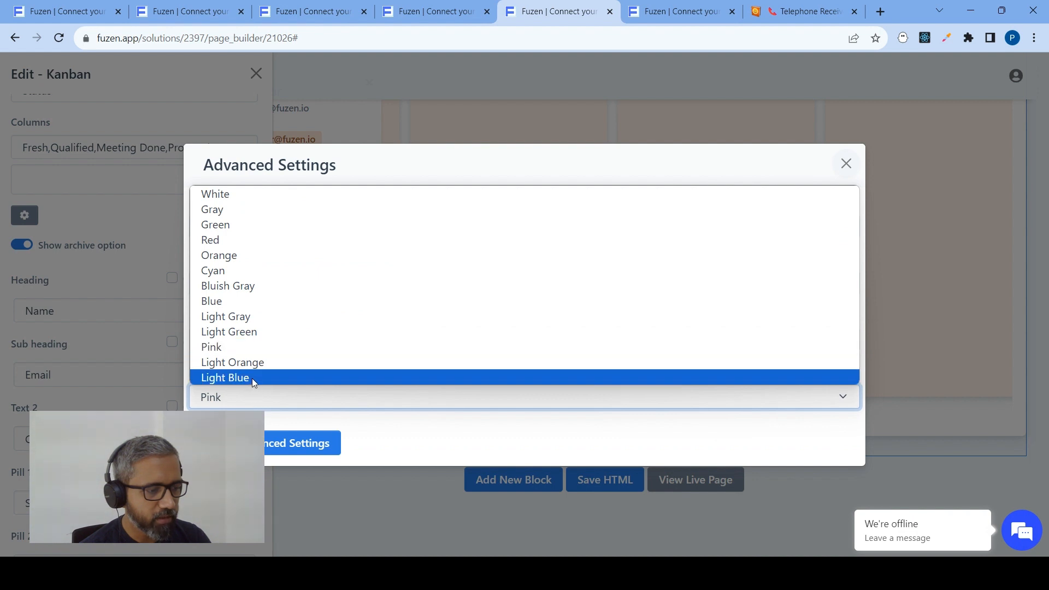
pyautogui.click(256, 333)
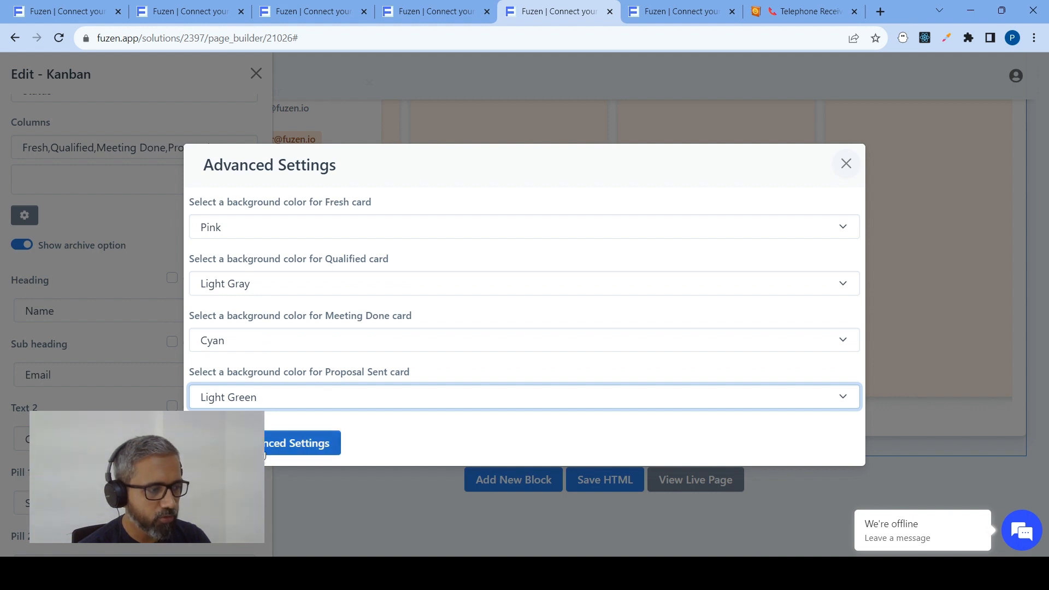
pyautogui.click(263, 451)
# Update the Kanban block with the new column colors and save the Dashboard page's HTML
pyautogui.scroll(-2, 131, 325)
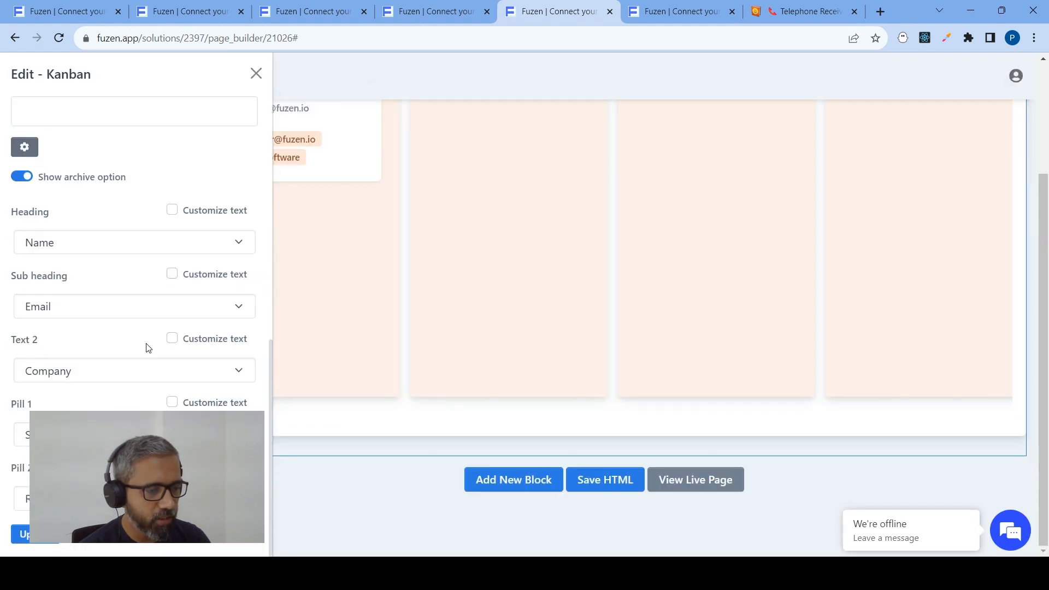
pyautogui.click(43, 540)
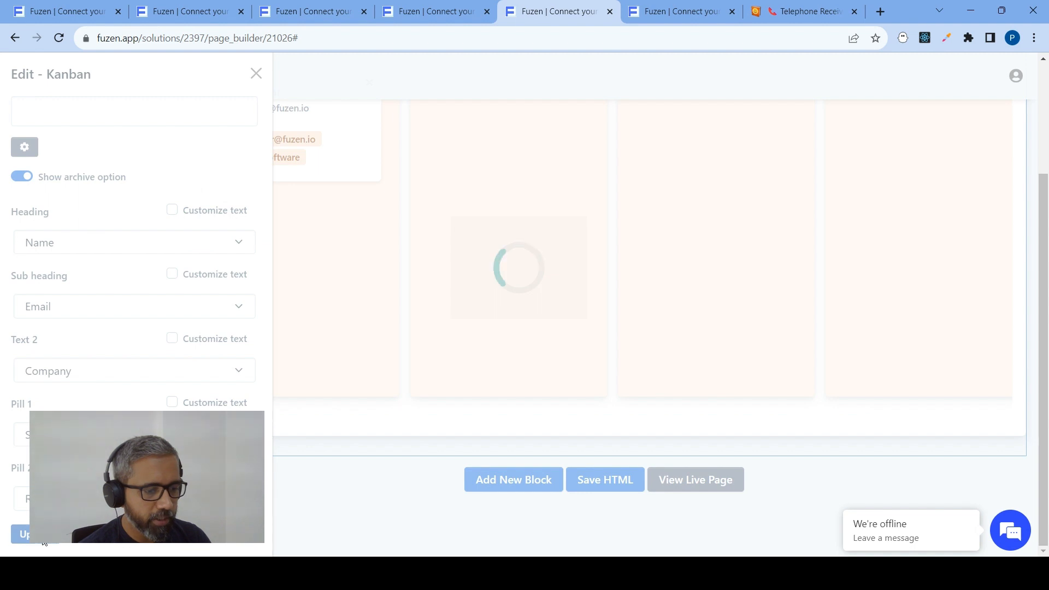
pyautogui.click(640, 118)
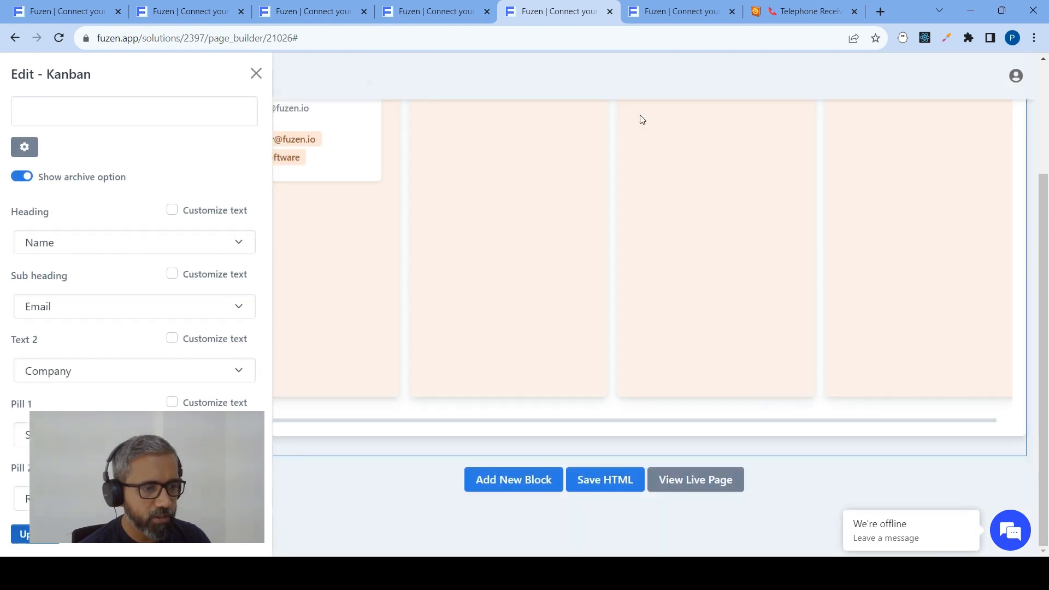
pyautogui.click(589, 478)
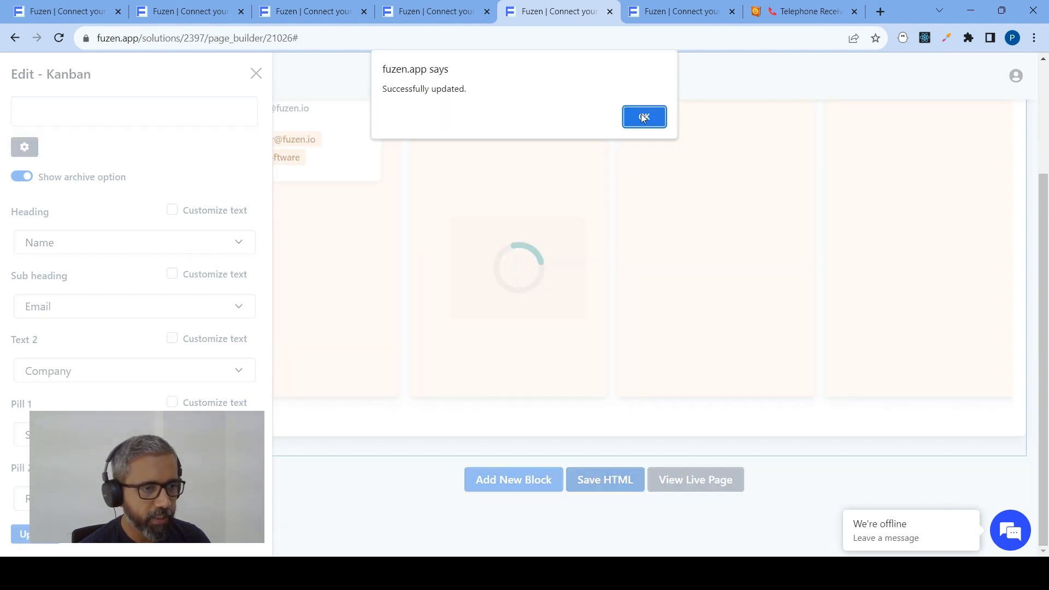
pyautogui.click(643, 117)
# Return to the live Dashboard and open the customer's linked page from the card in the Qualified column
pyautogui.click(660, 11)
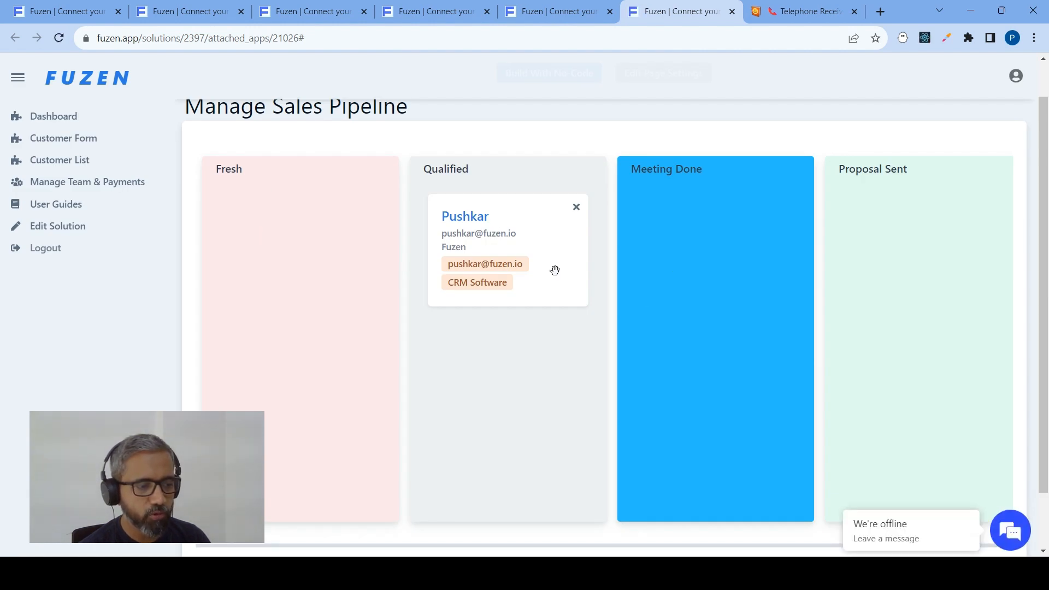
pyautogui.moveTo(555, 269); pyautogui.dragTo(557, 300)
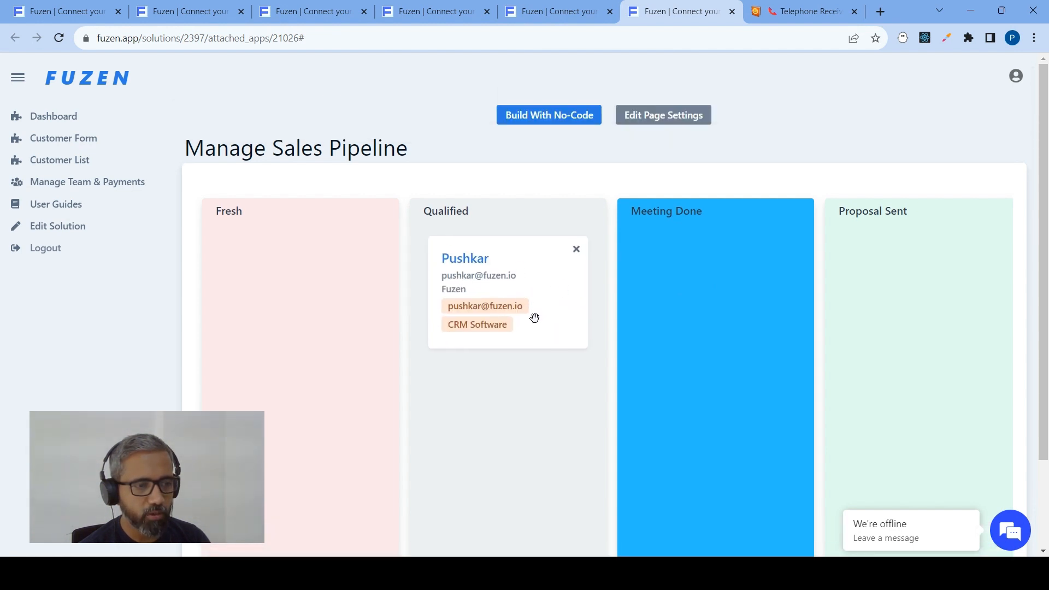
pyautogui.click(462, 266)
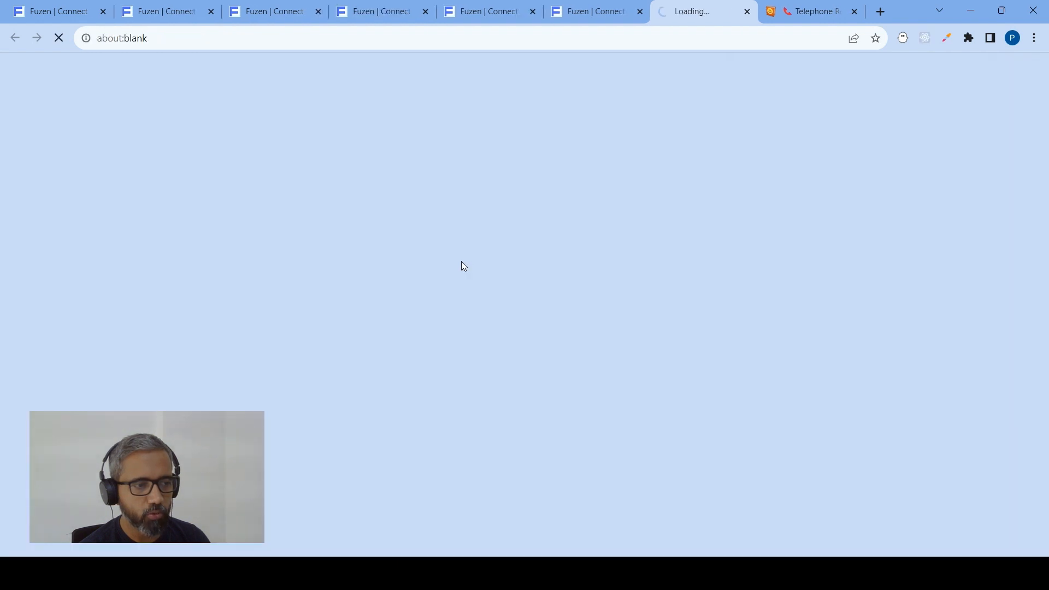